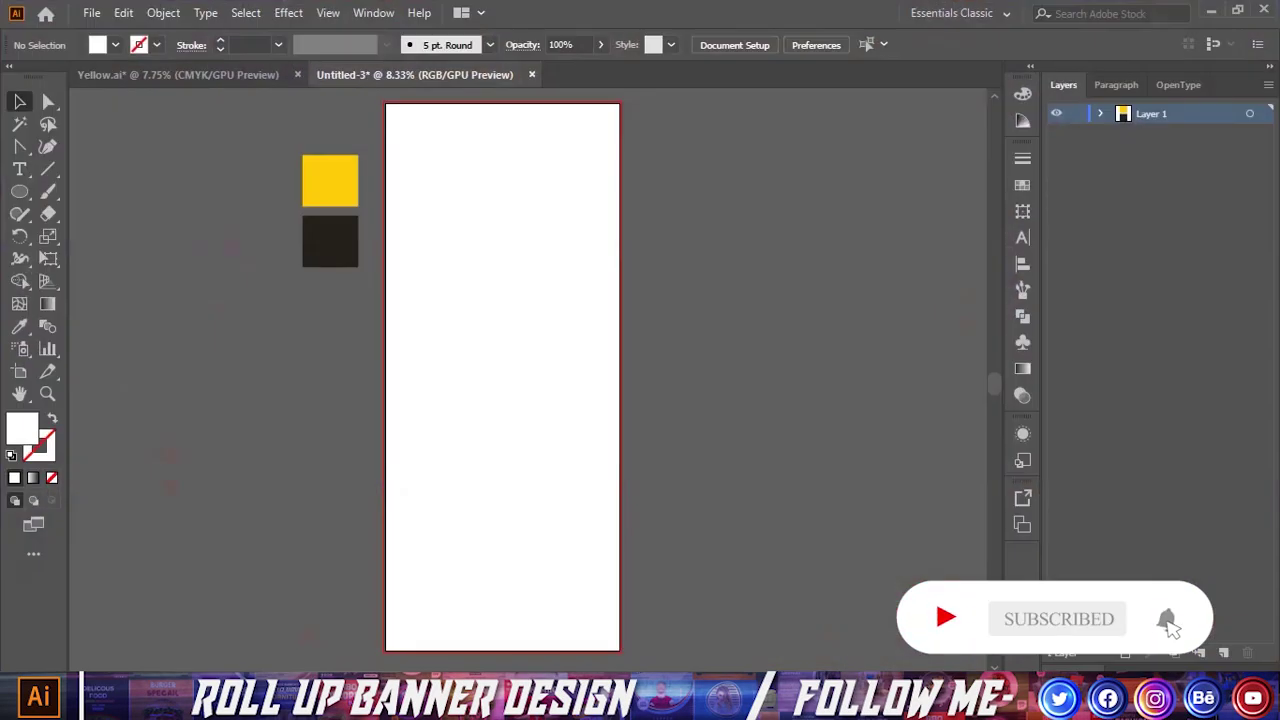
# Step: Check the finished banner reference, then review the 30 in document size and bleed settings
pyautogui.click(208, 76)
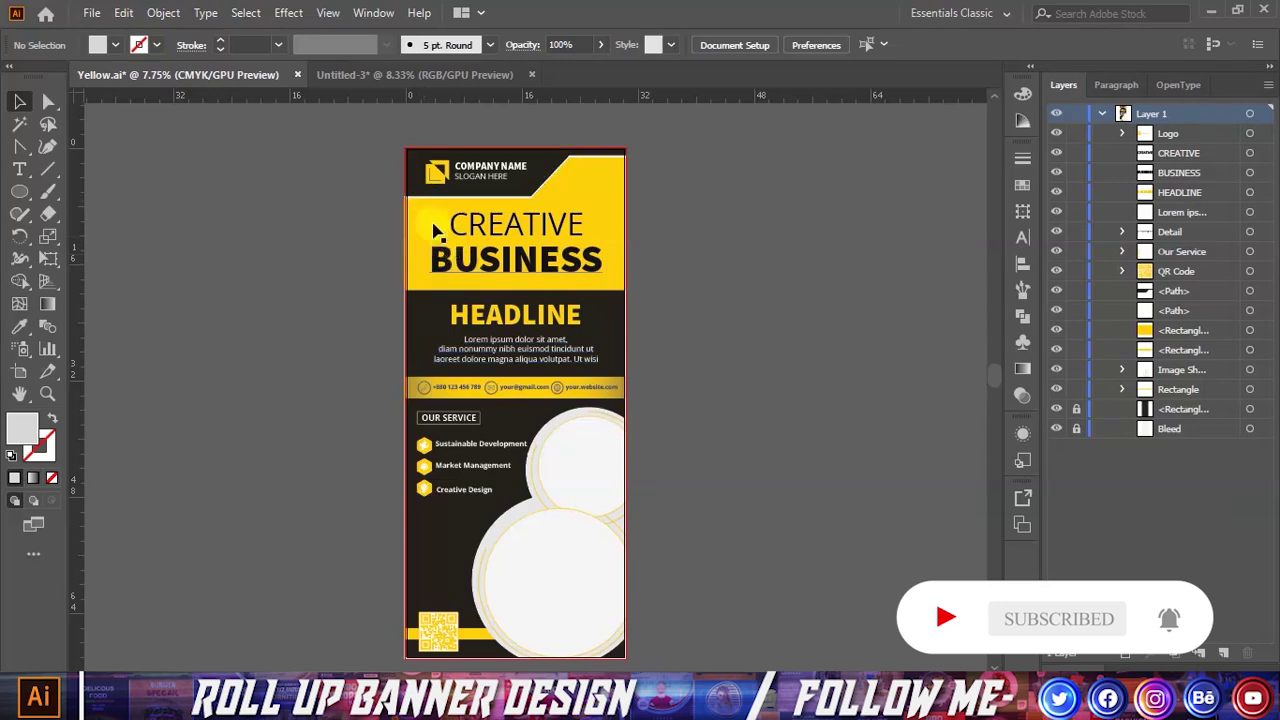
pyautogui.click(357, 75)
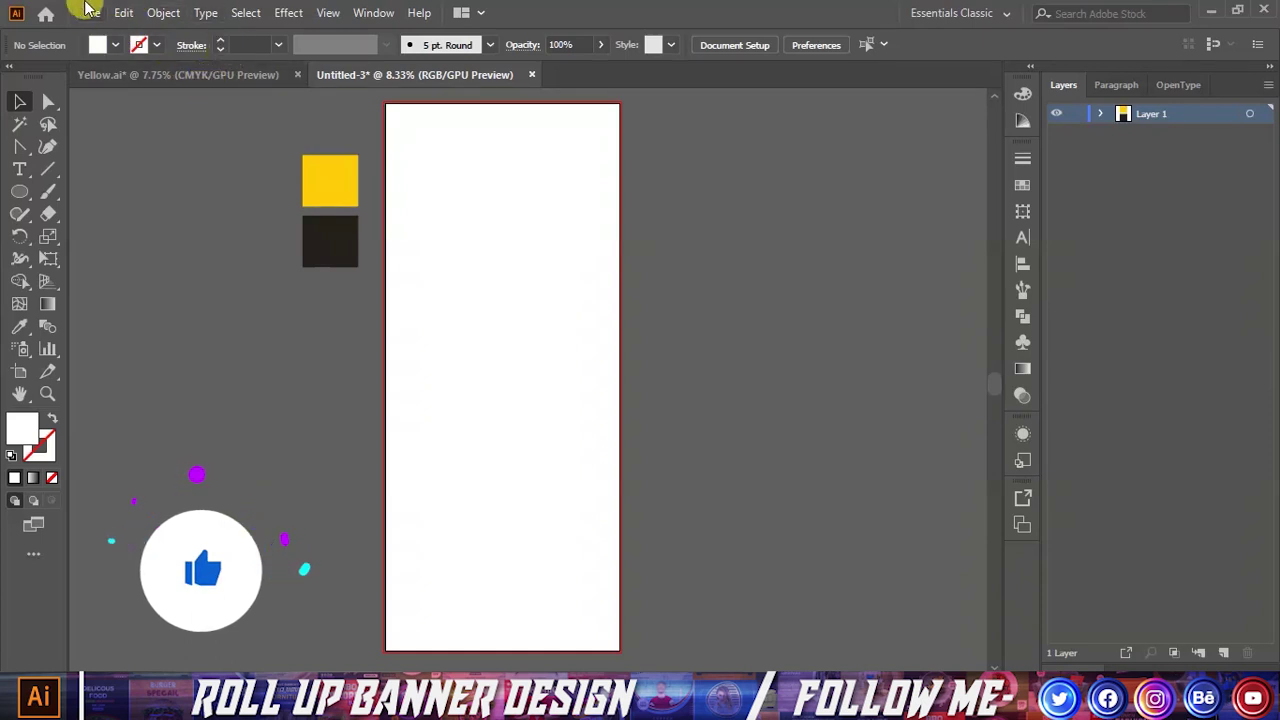
pyautogui.click(92, 13)
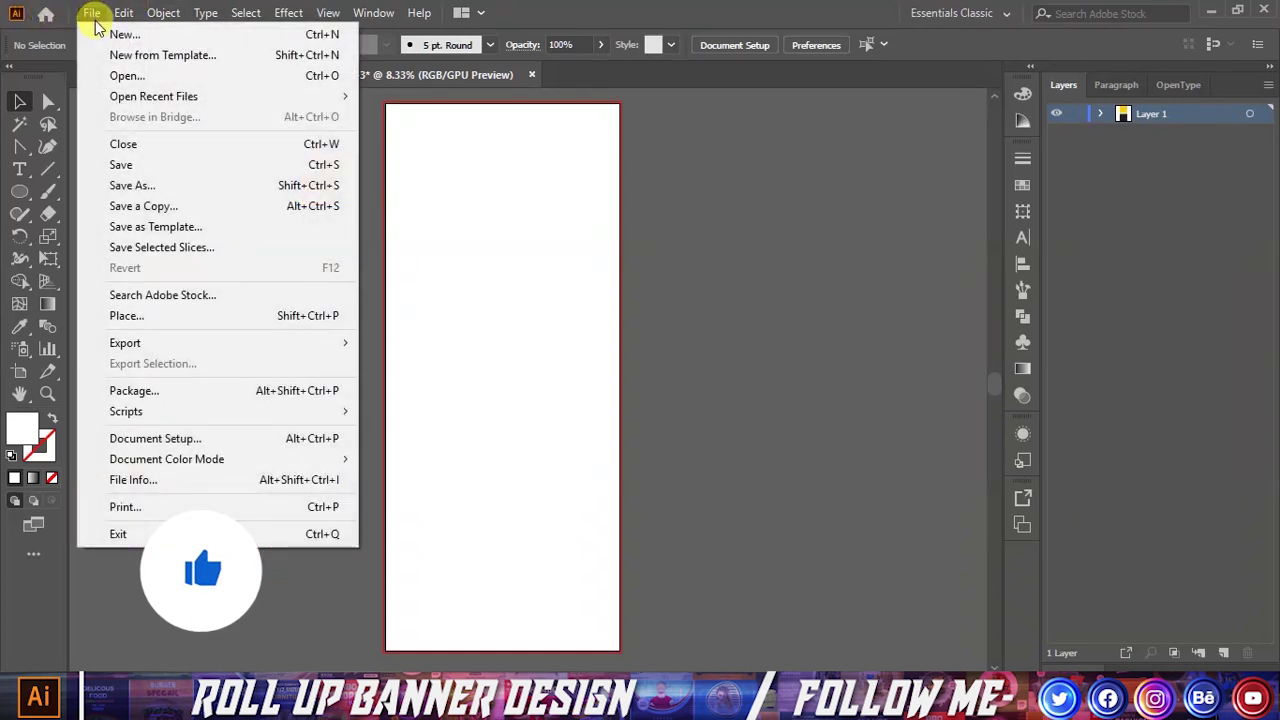
pyautogui.click(112, 34)
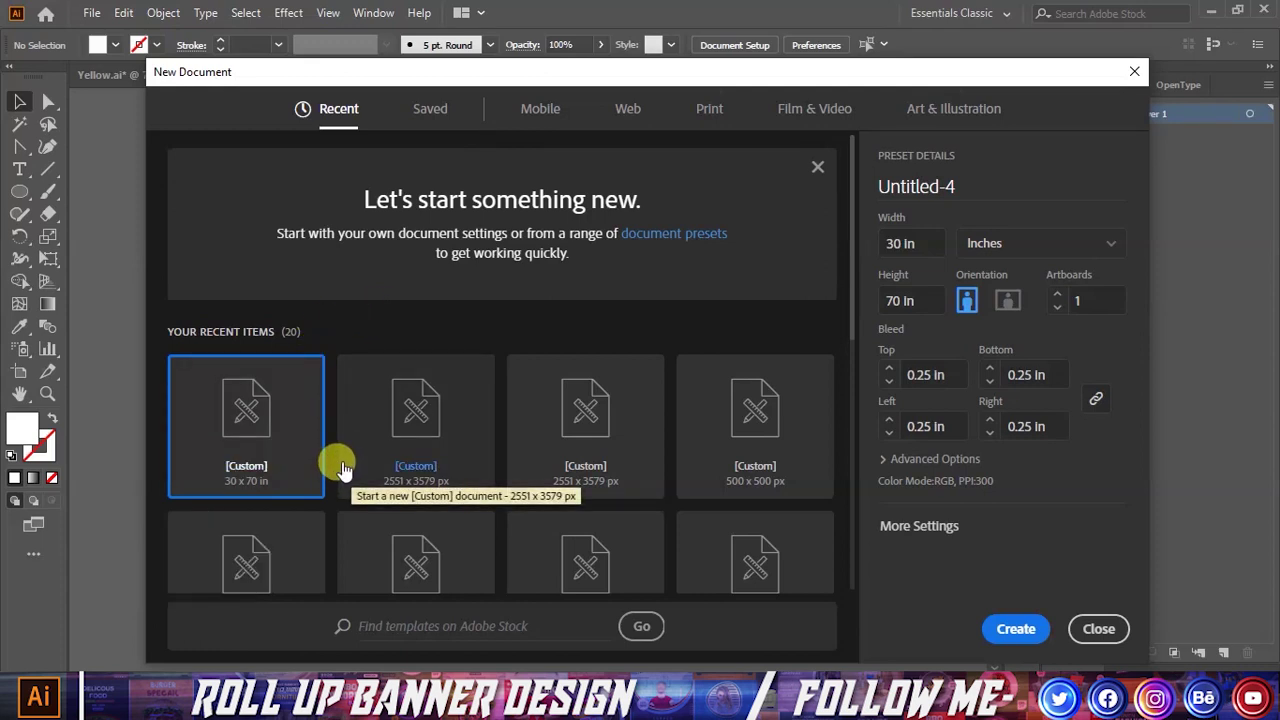
pyautogui.doubleClick(905, 242)
pyautogui.click(900, 298)
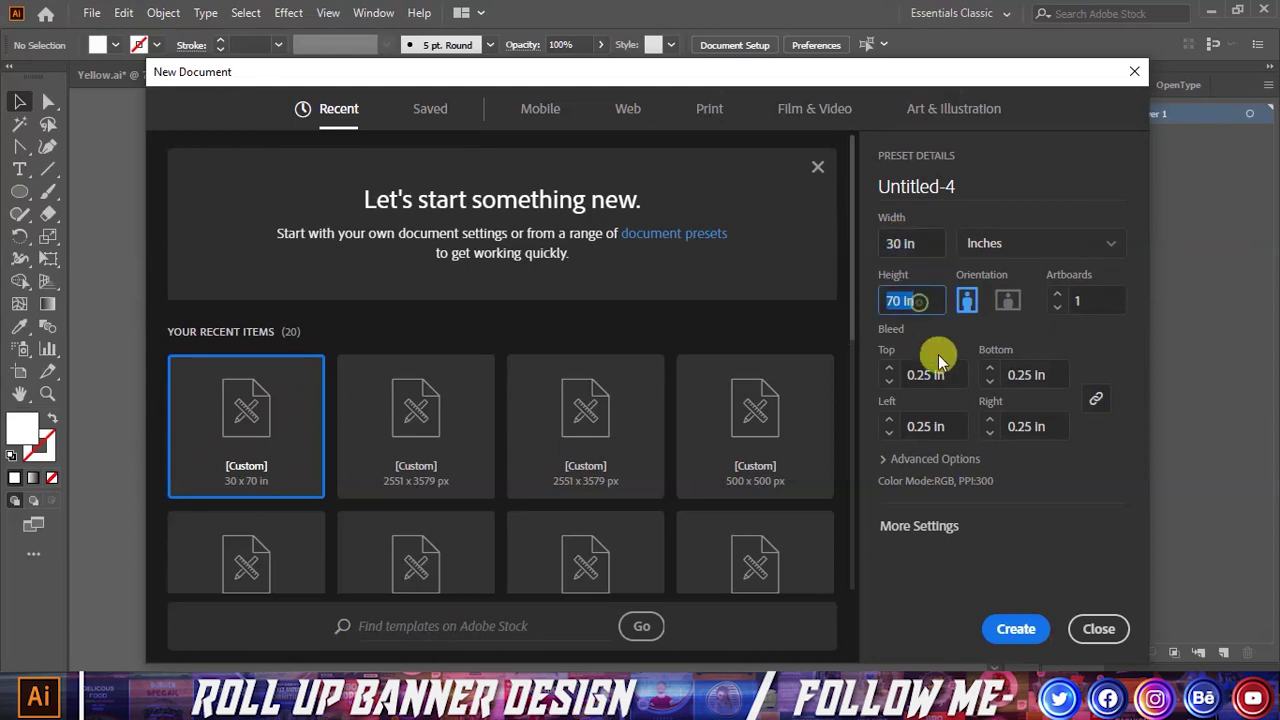
pyautogui.click(905, 375)
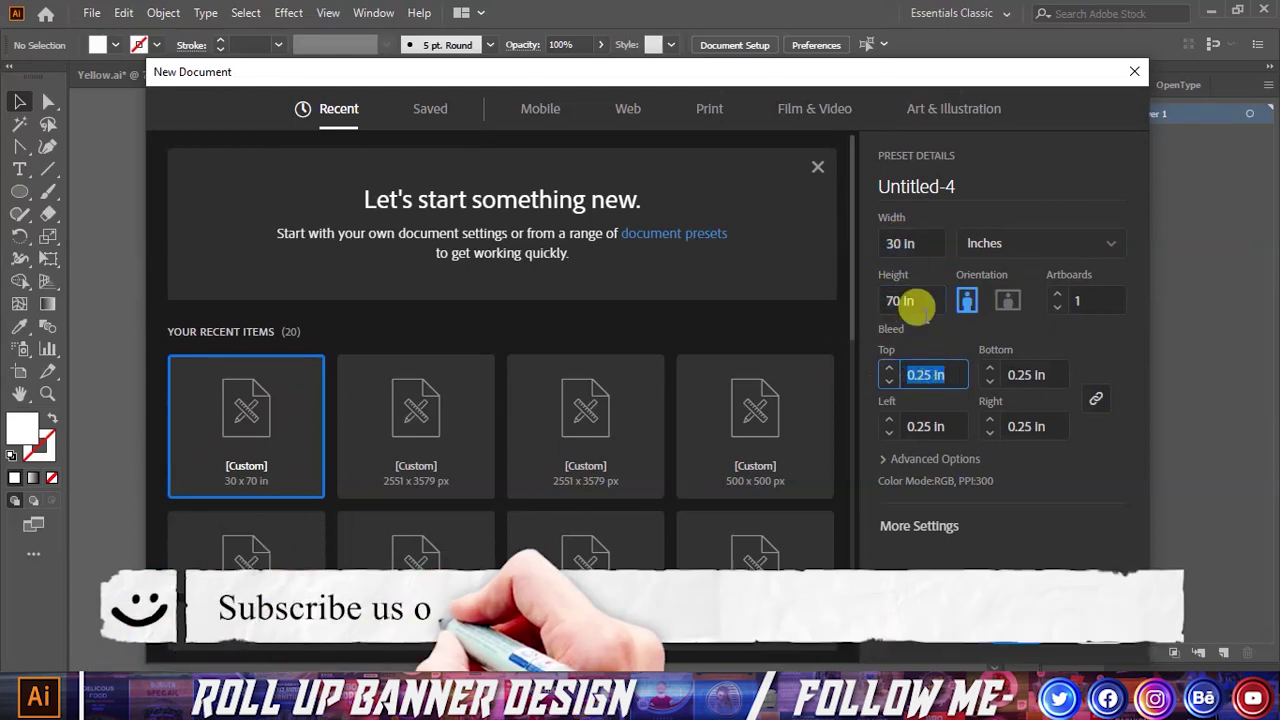
pyautogui.click(1015, 640)
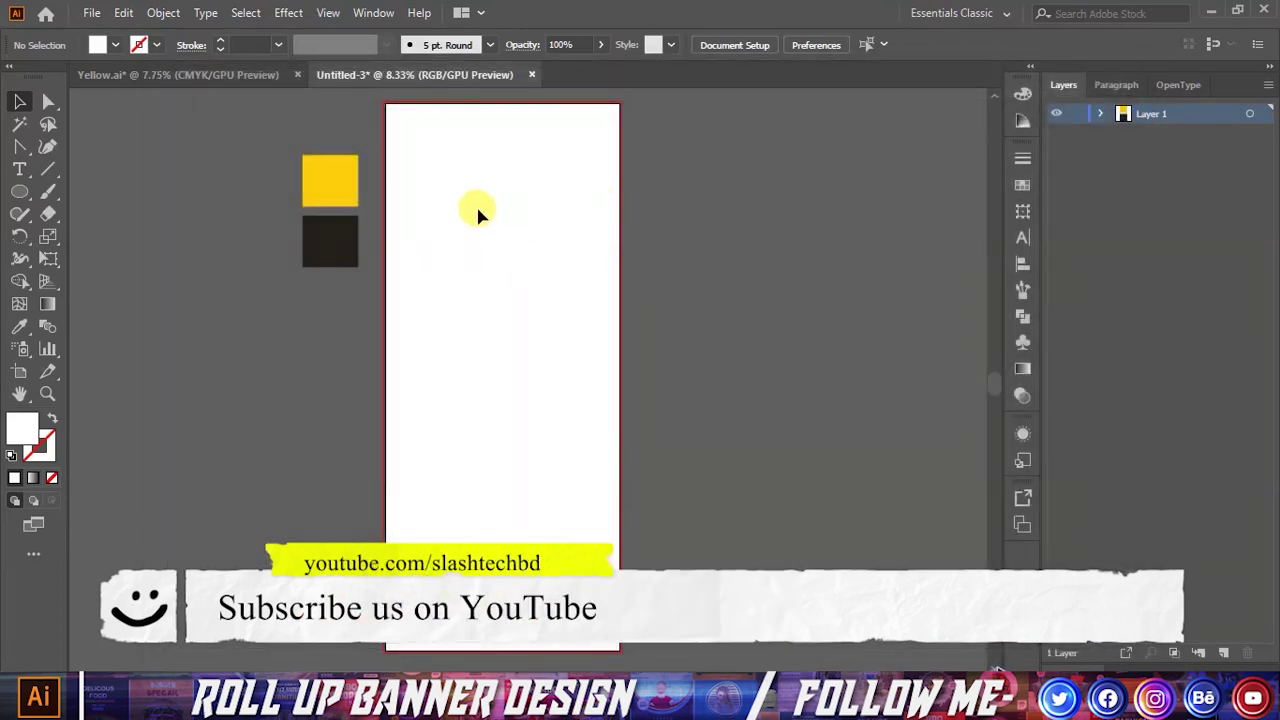
# Step: Create a 30 × 70 in rectangle with the Rectangle Tool
pyautogui.scroll(1, 385, 235)
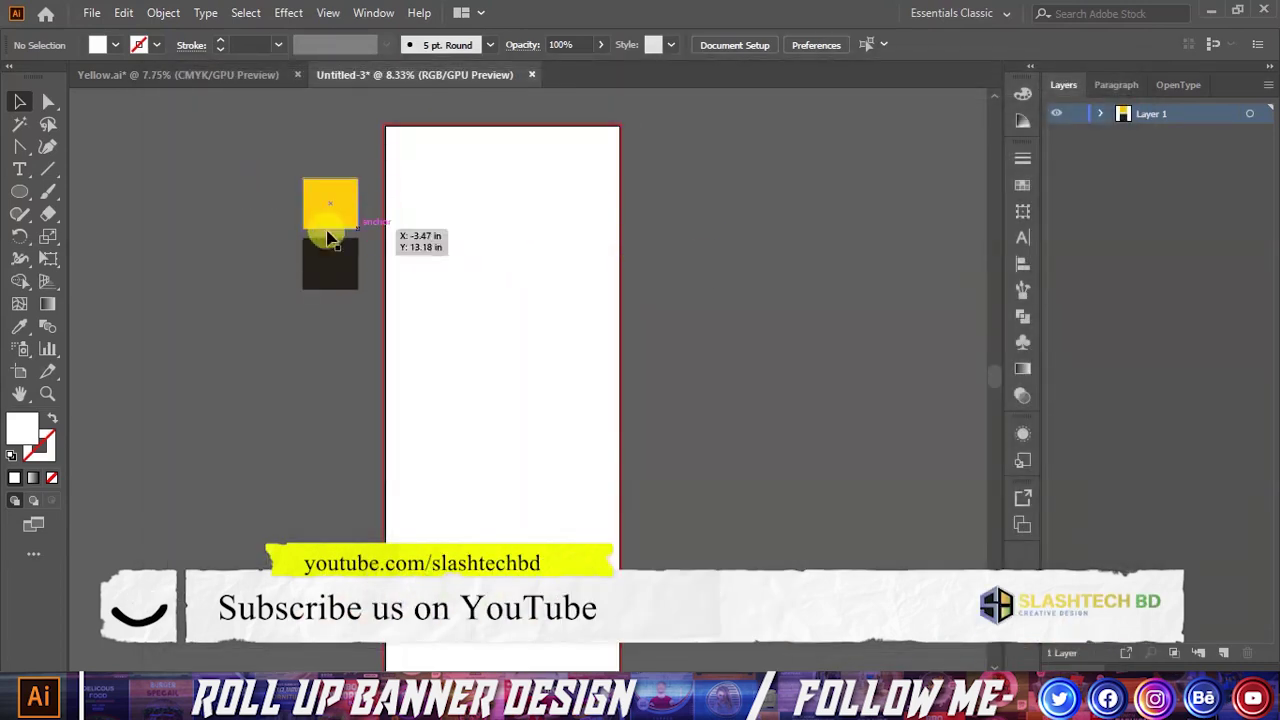
pyautogui.moveTo(15, 200); pyautogui.dragTo(69, 191)
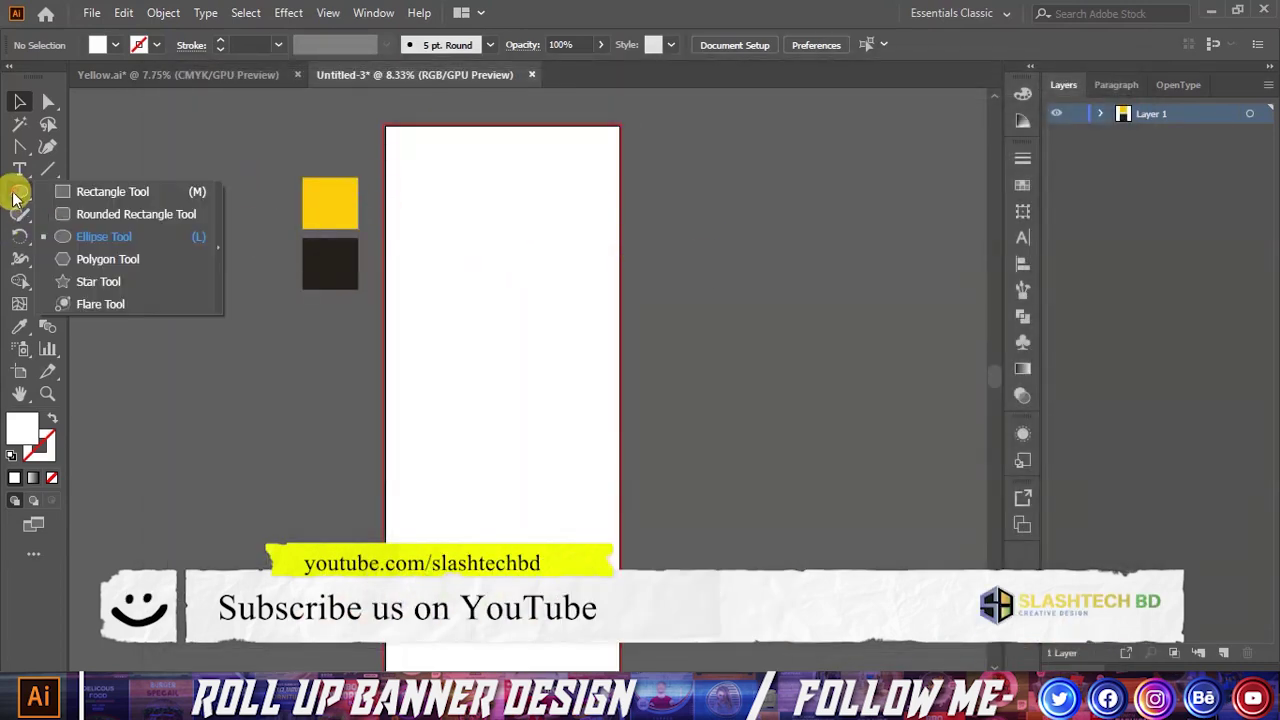
pyautogui.click(502, 303)
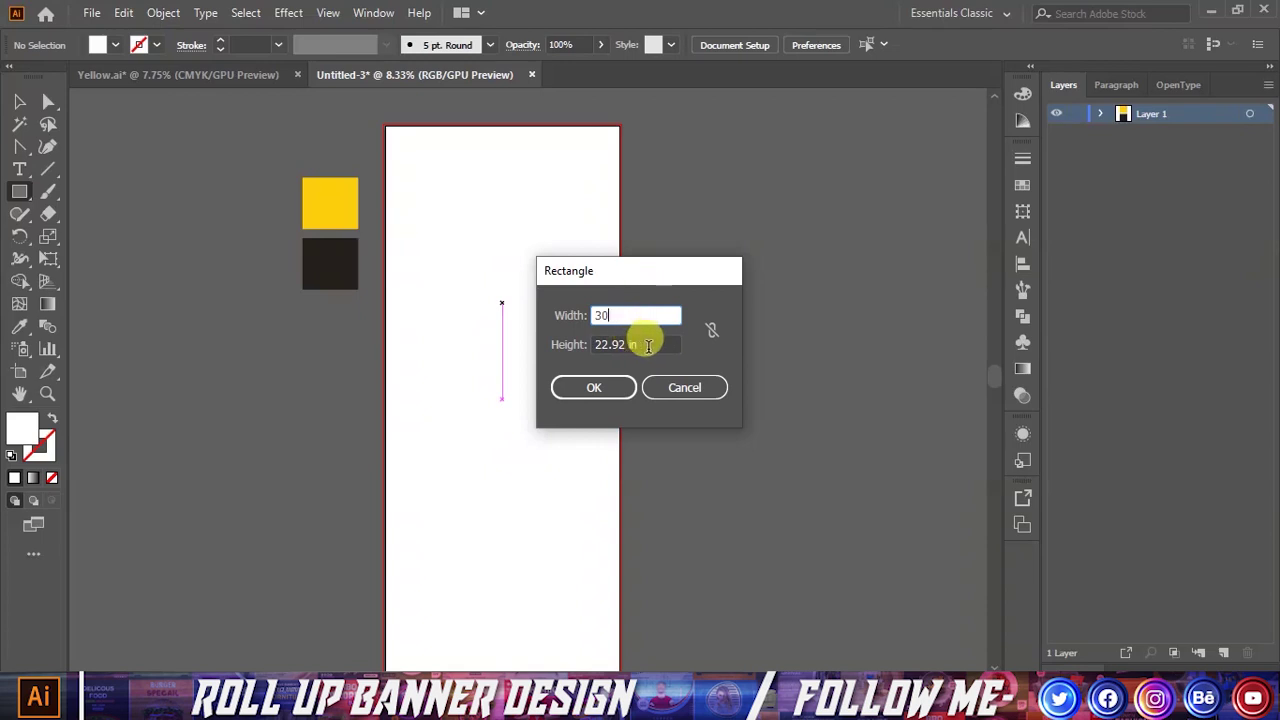
pyautogui.press('Tab')
pyautogui.write('70')
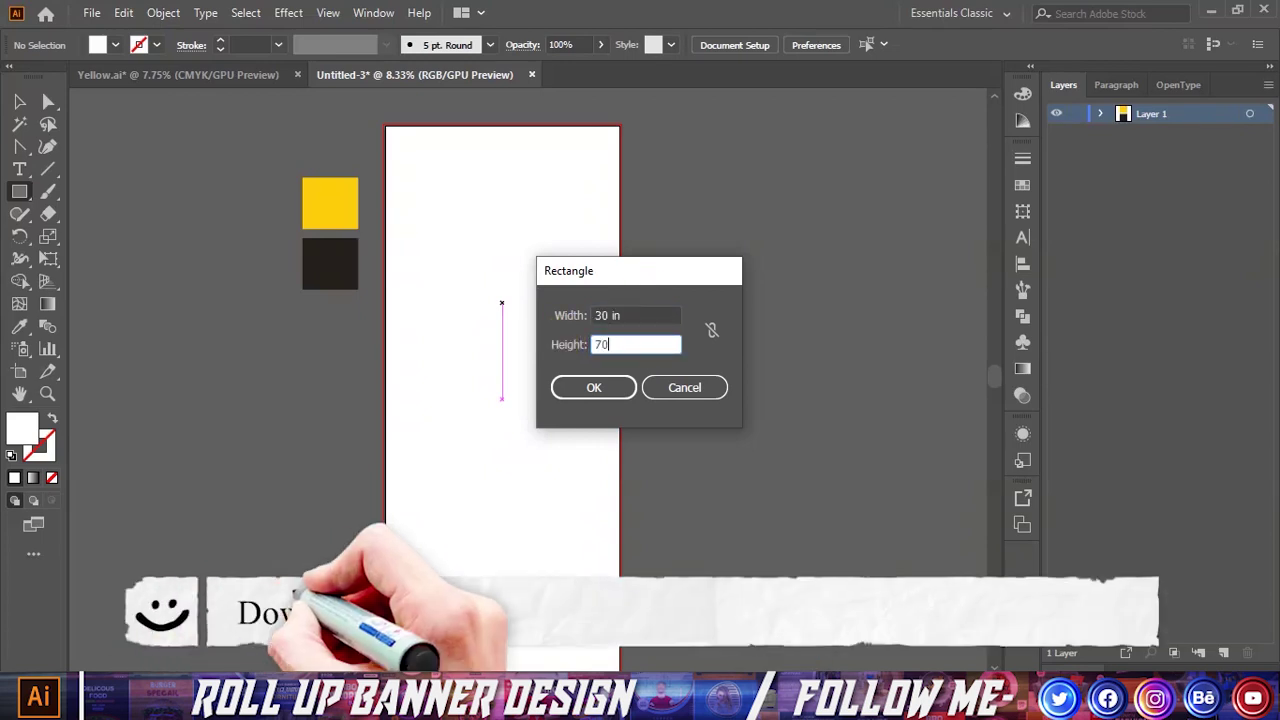
pyautogui.click(592, 387)
# Step: Snap the rectangle onto the artboard's top-left corner so it covers the artboard, then select it
pyautogui.click(19, 101)
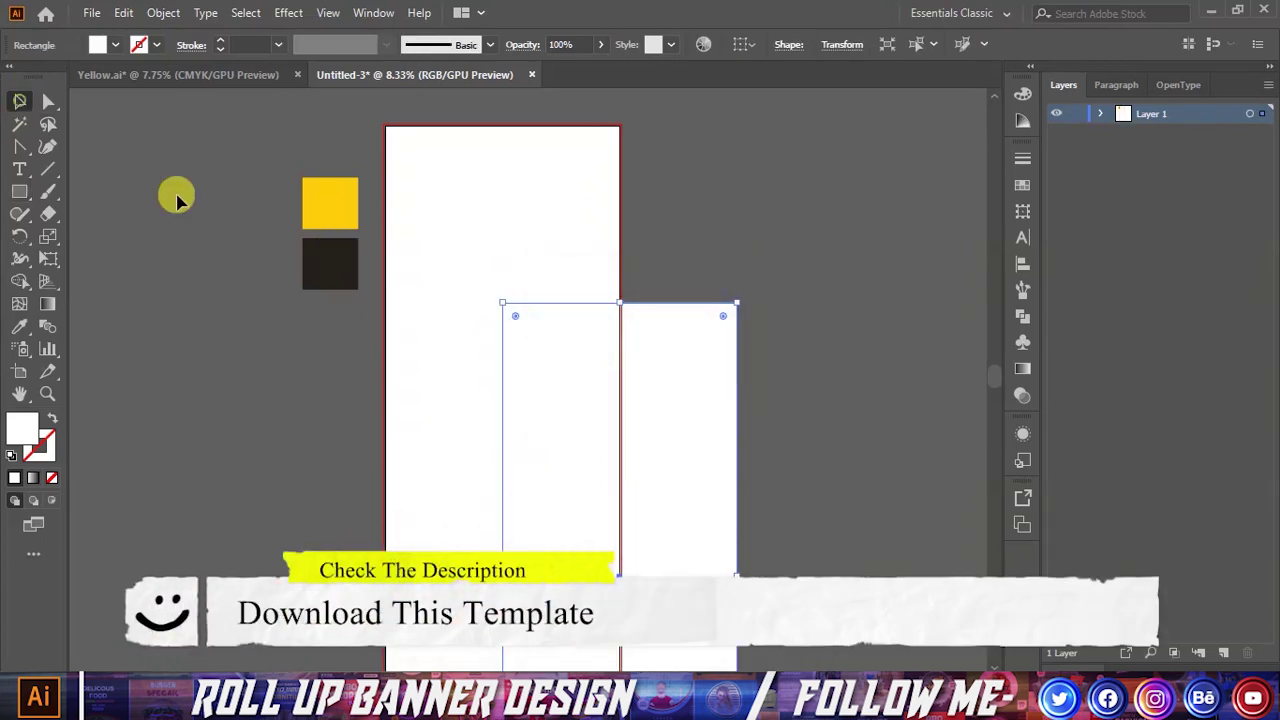
pyautogui.moveTo(554, 414); pyautogui.dragTo(437, 237)
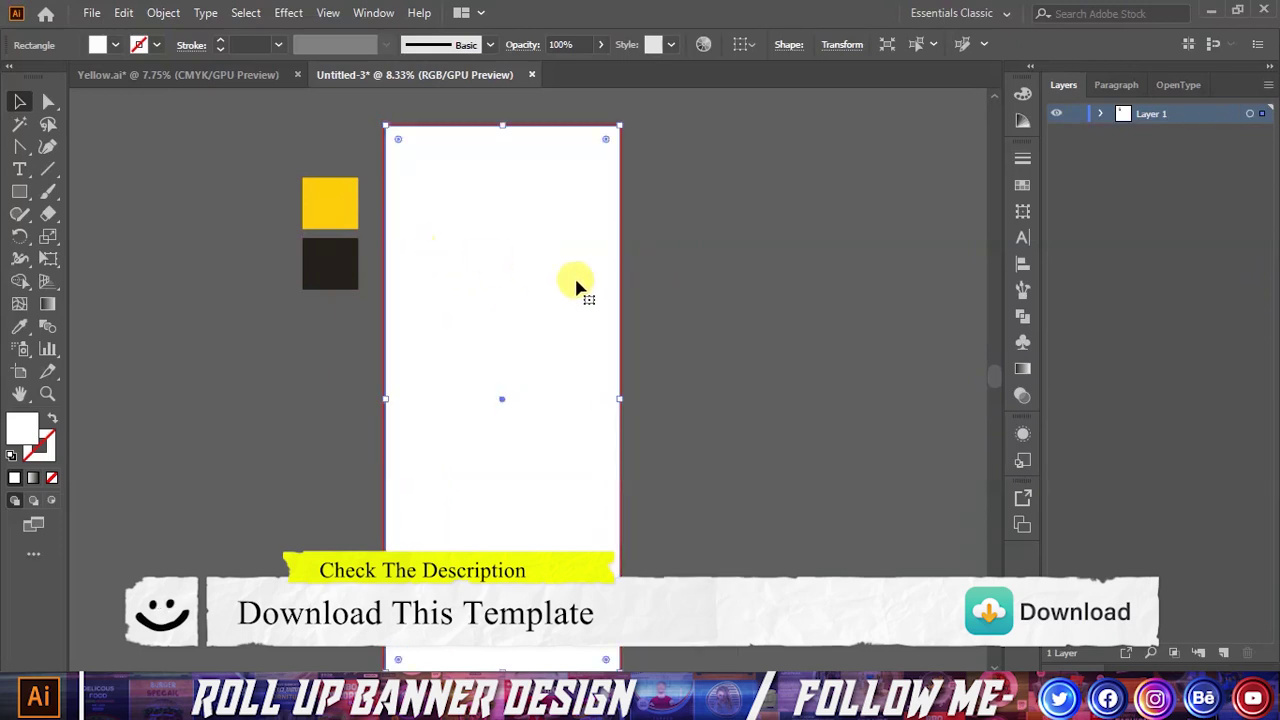
pyautogui.click(651, 425)
pyautogui.moveTo(510, 442); pyautogui.dragTo(520, 445)
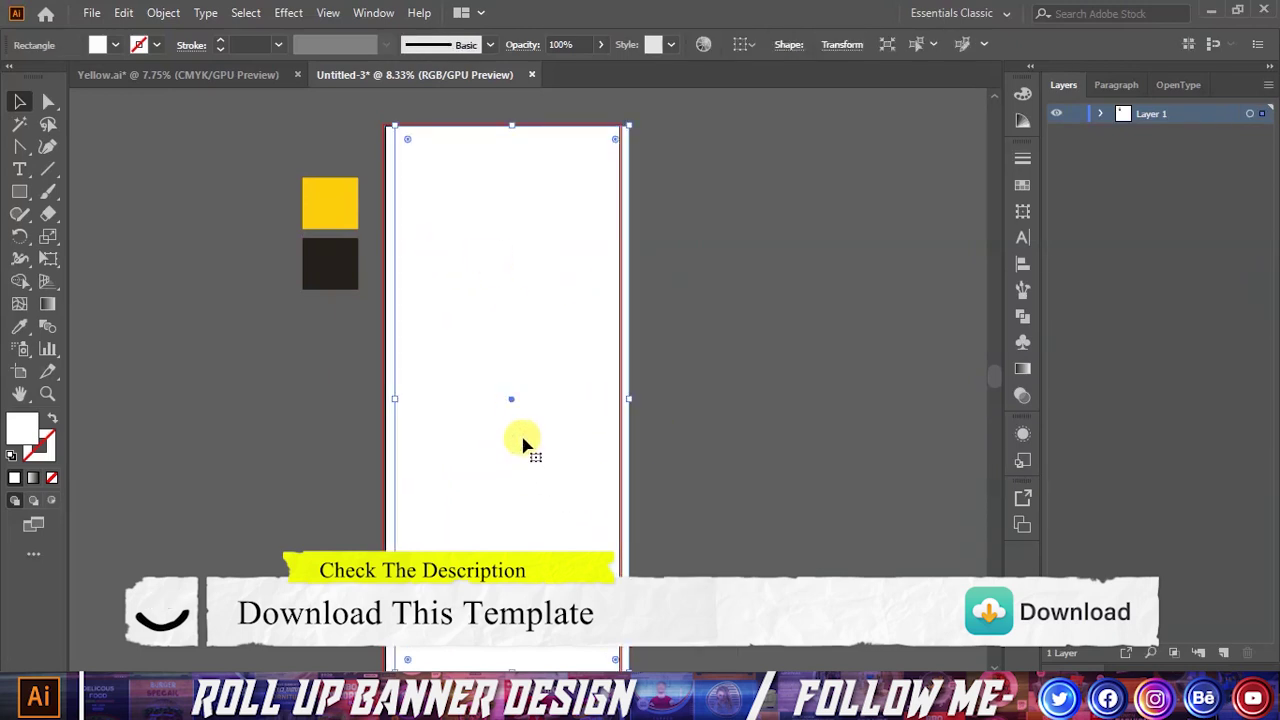
pyautogui.hotkey('ctrl', 'z')
pyautogui.click(671, 401)
pyautogui.click(505, 345)
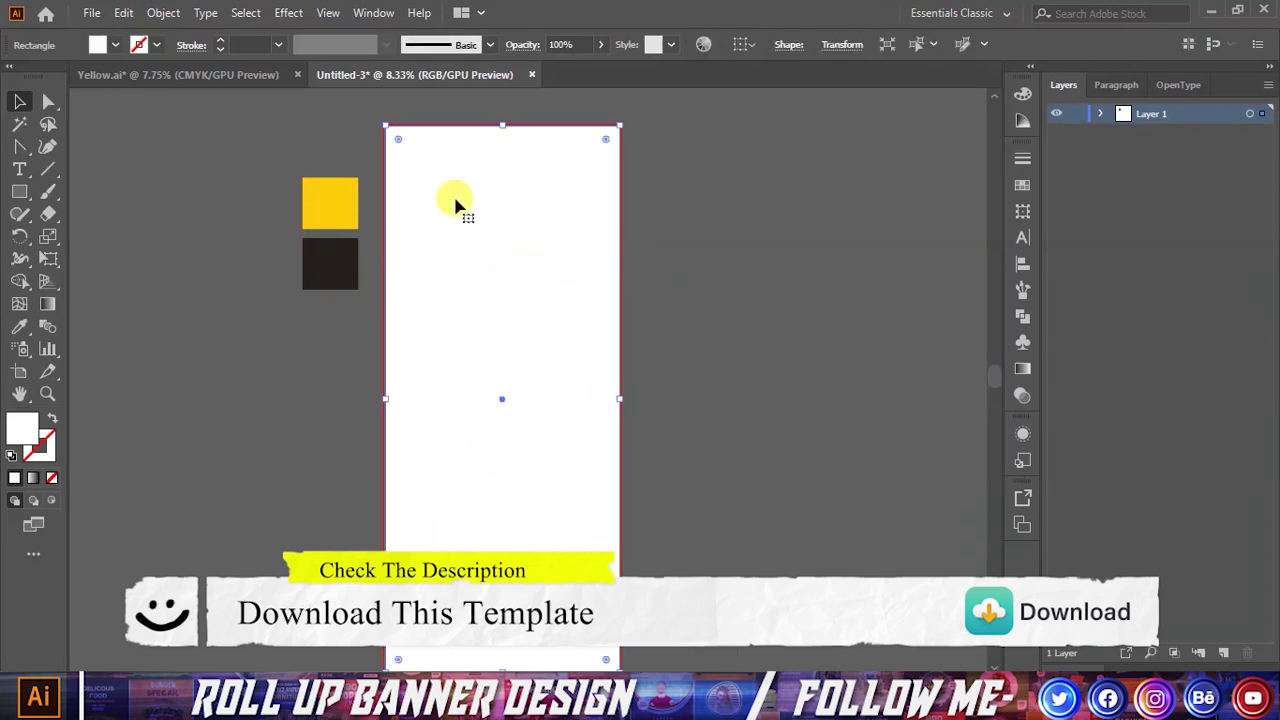
pyautogui.click(165, 13)
pyautogui.moveTo(231, 453)
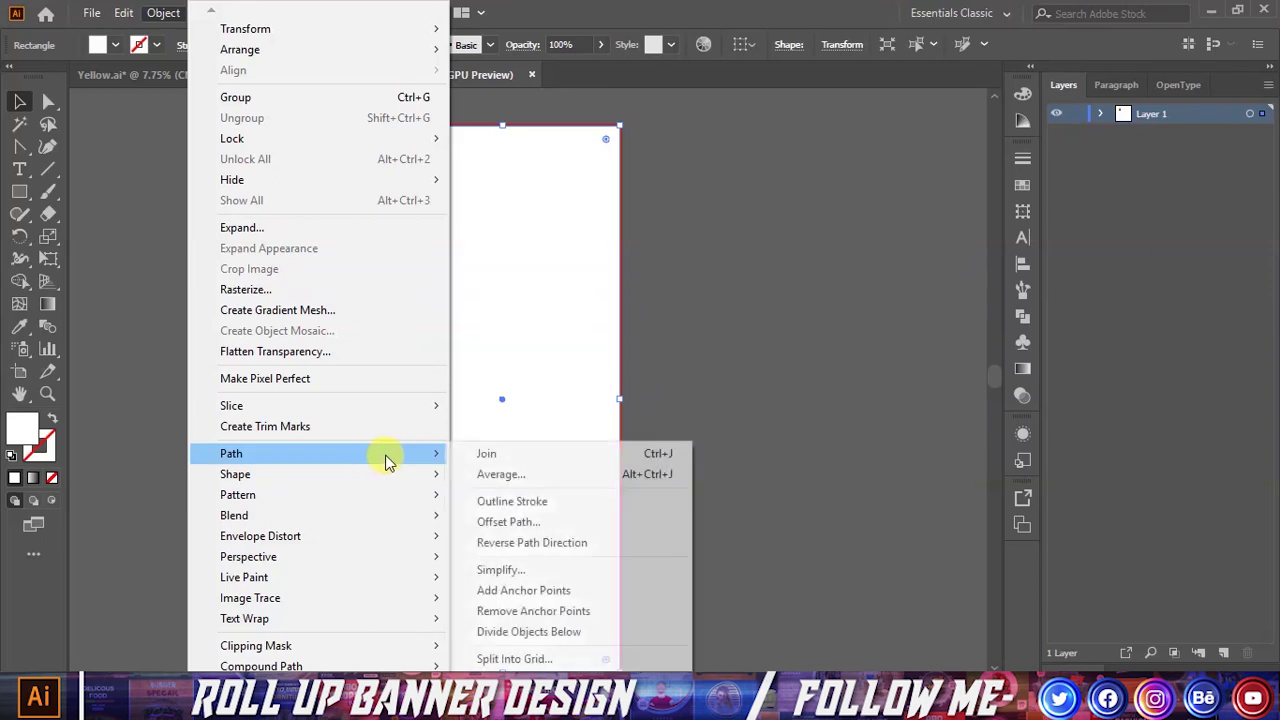
# Step: Apply a 0.25 in Offset Path with preview, then zoom in and check the fill swatches
pyautogui.click(515, 520)
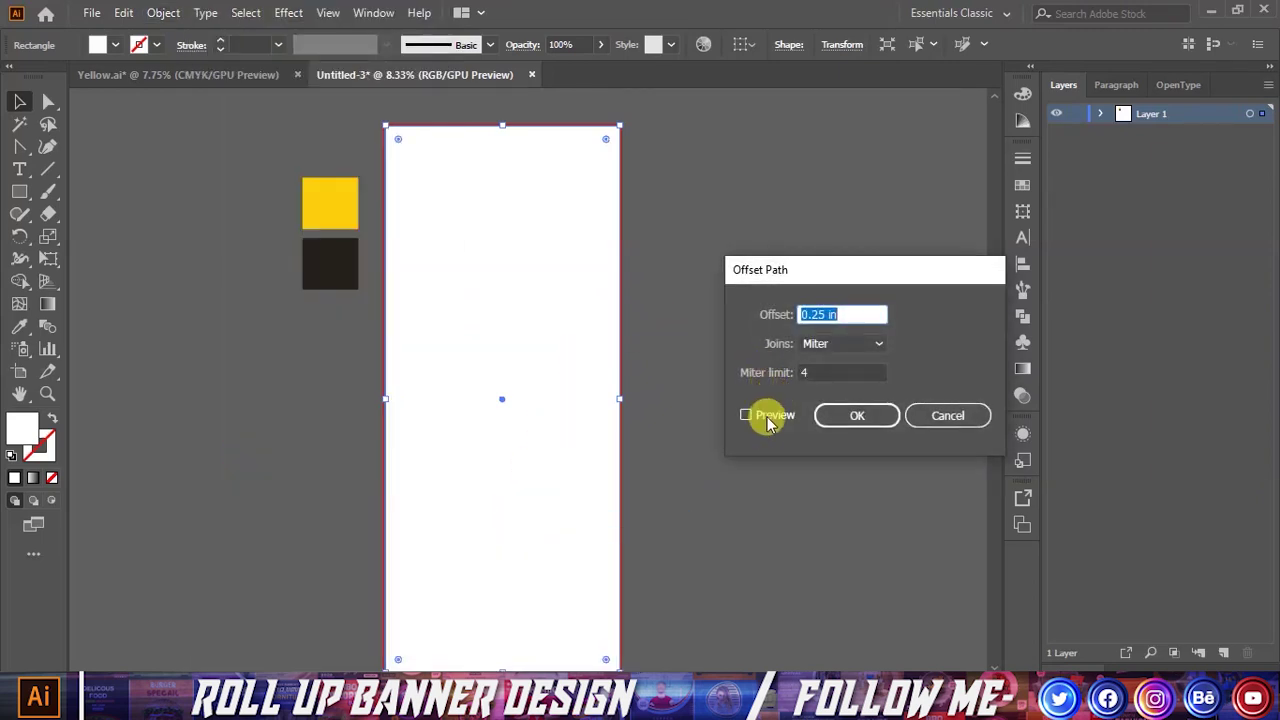
pyautogui.click(768, 418)
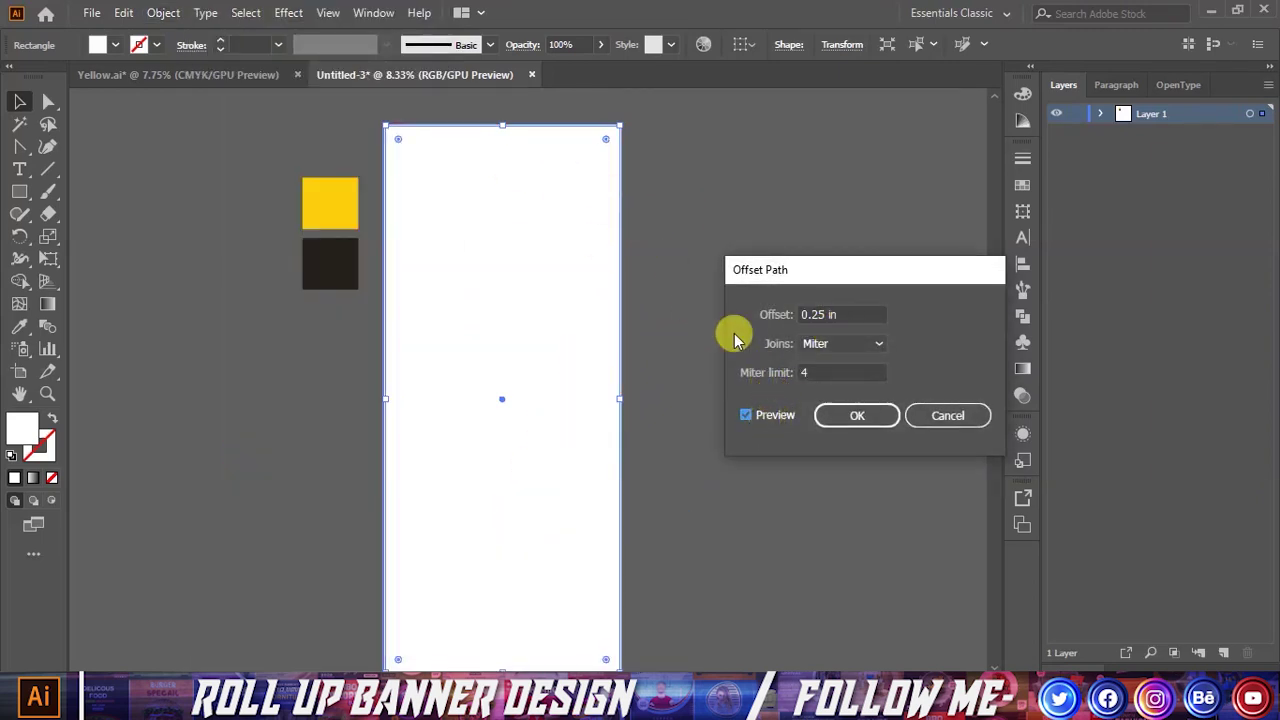
pyautogui.click(857, 416)
pyautogui.scroll(2, 486, 86)
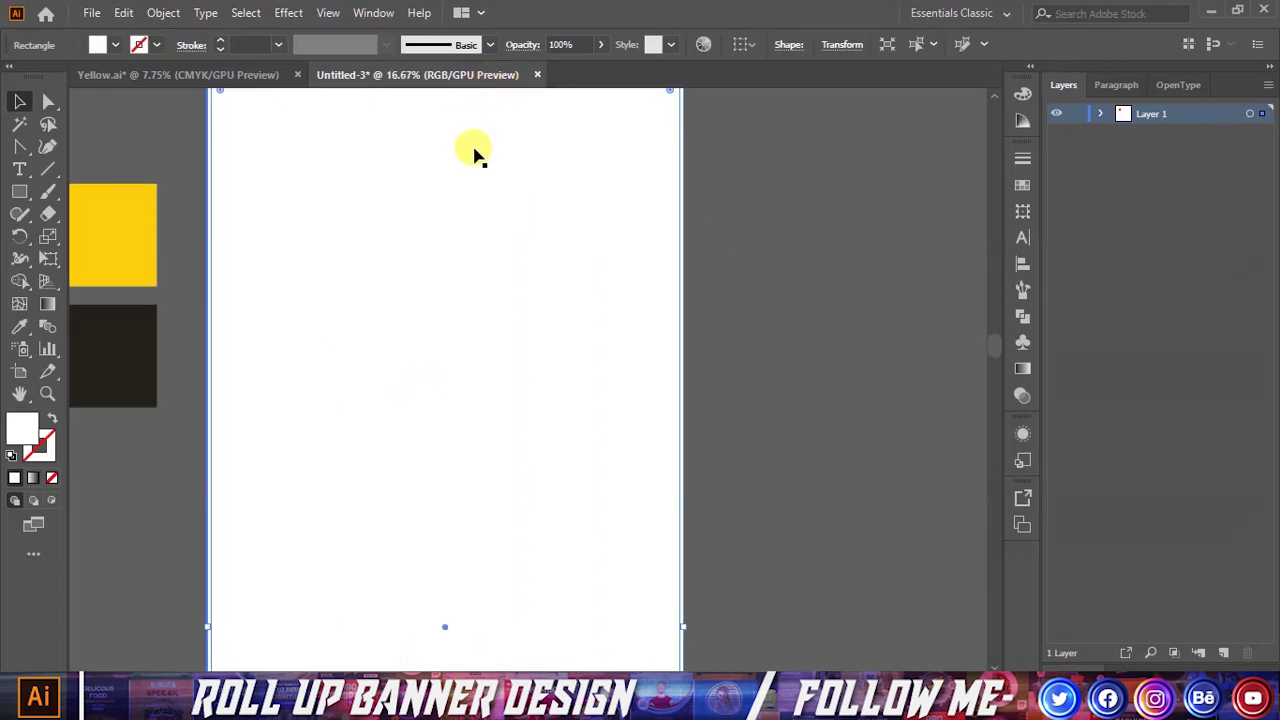
pyautogui.click(117, 47)
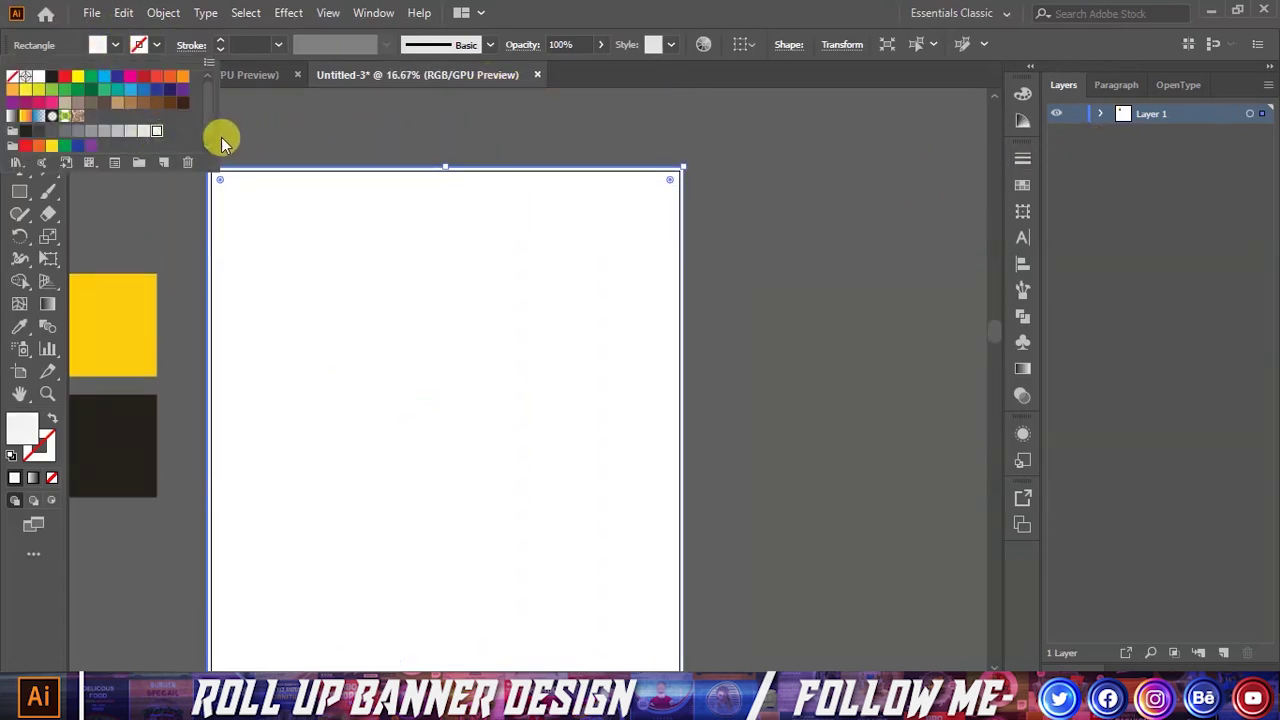
pyautogui.click(390, 128)
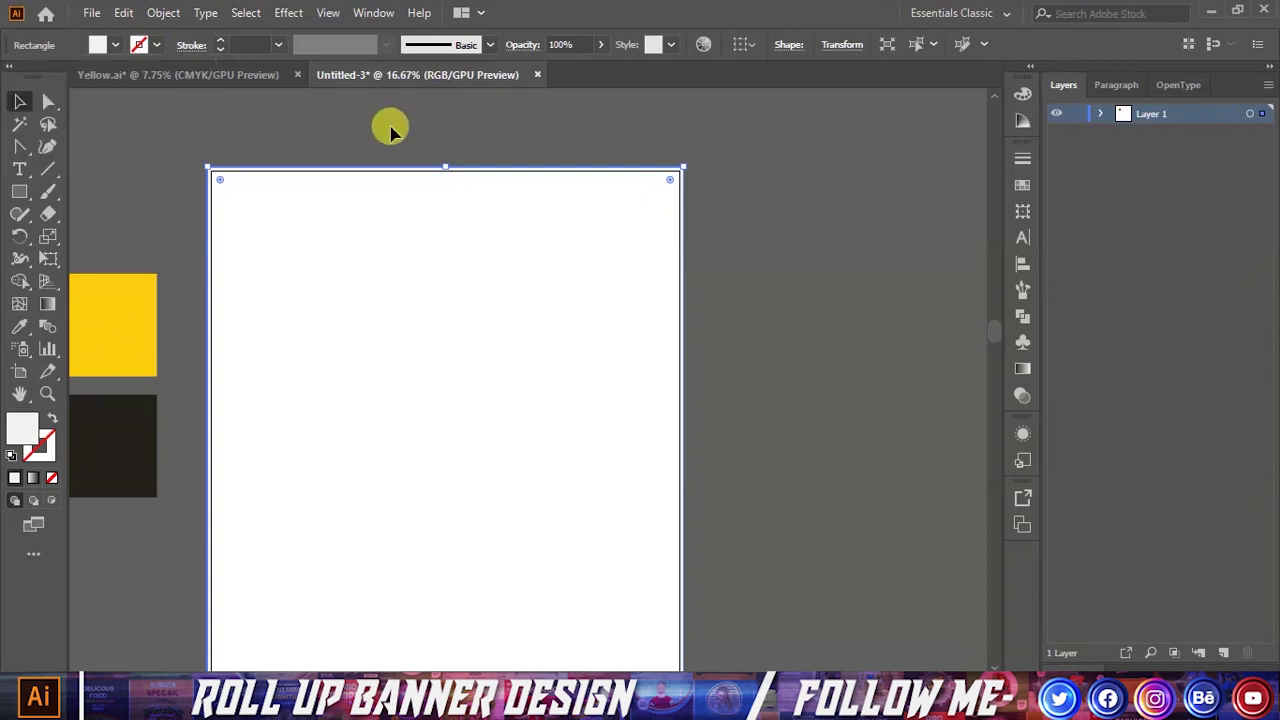
# Step: Expand Layer 1 and rename the rectangle layers, naming them color, Bleed and Main
pyautogui.click(1100, 113)
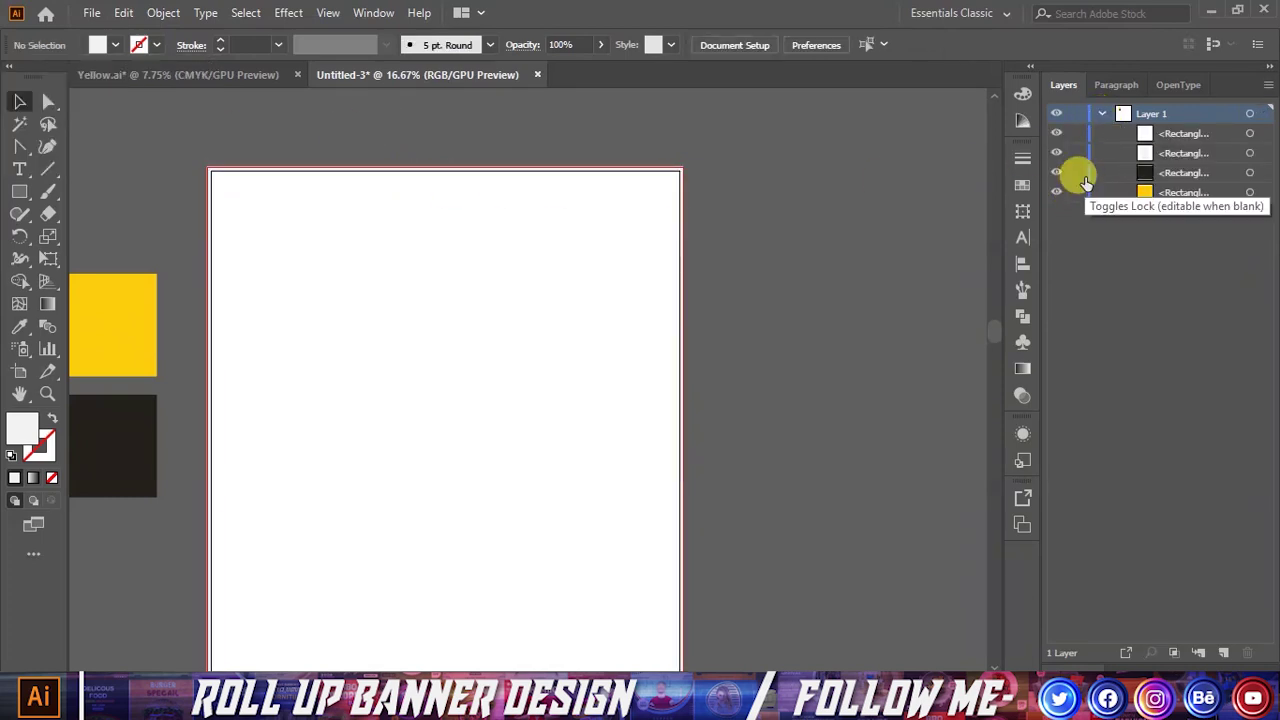
pyautogui.doubleClick(1177, 172)
pyautogui.write('cc')
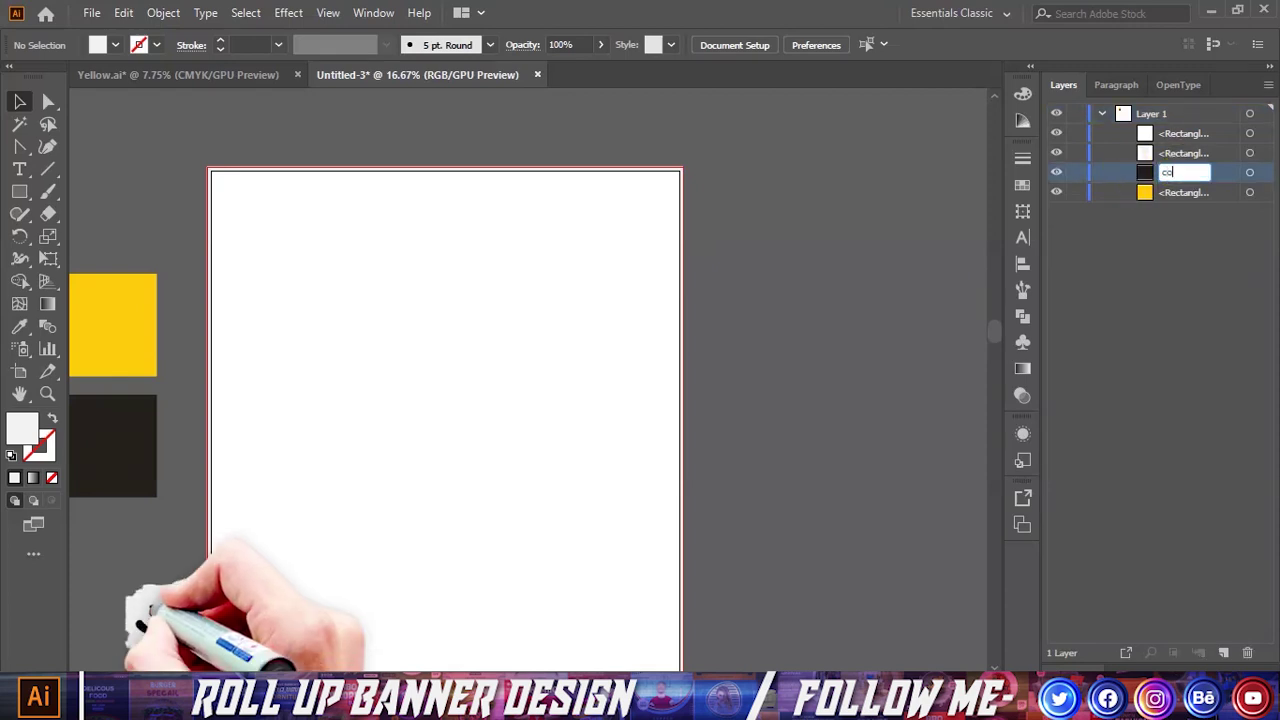
pyautogui.write('lor')
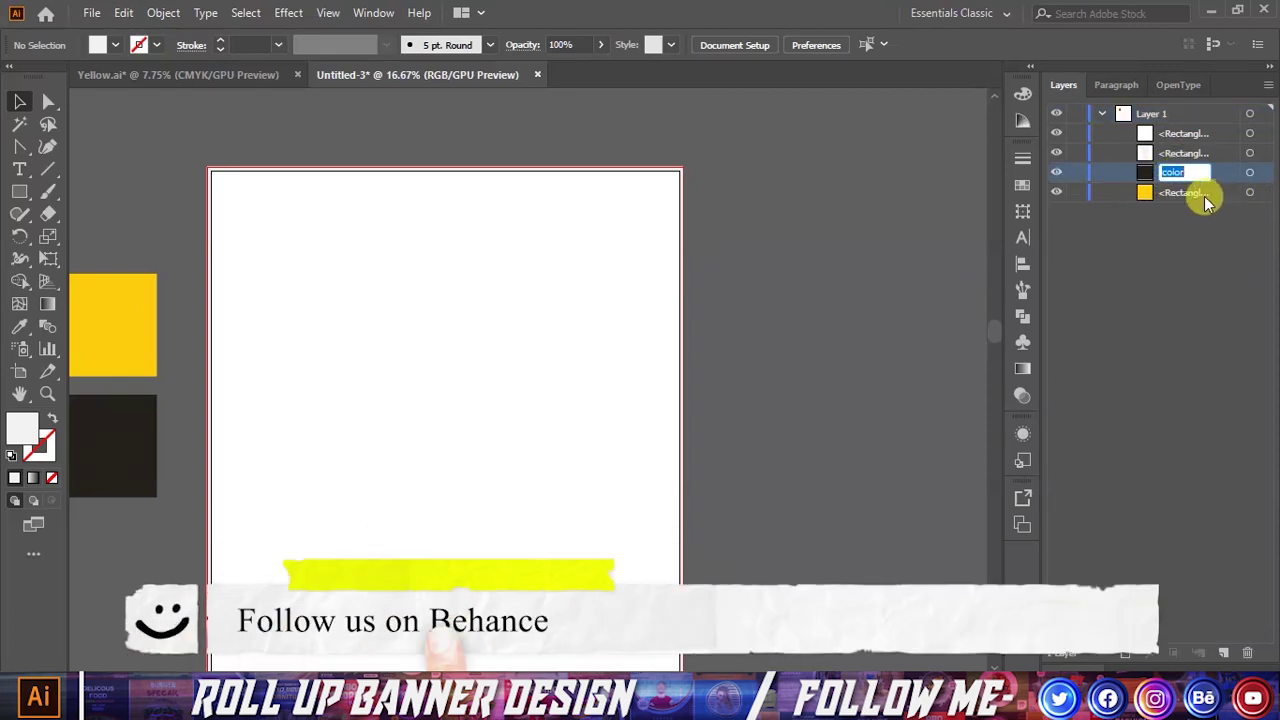
pyautogui.doubleClick(1195, 192)
pyautogui.write('color')
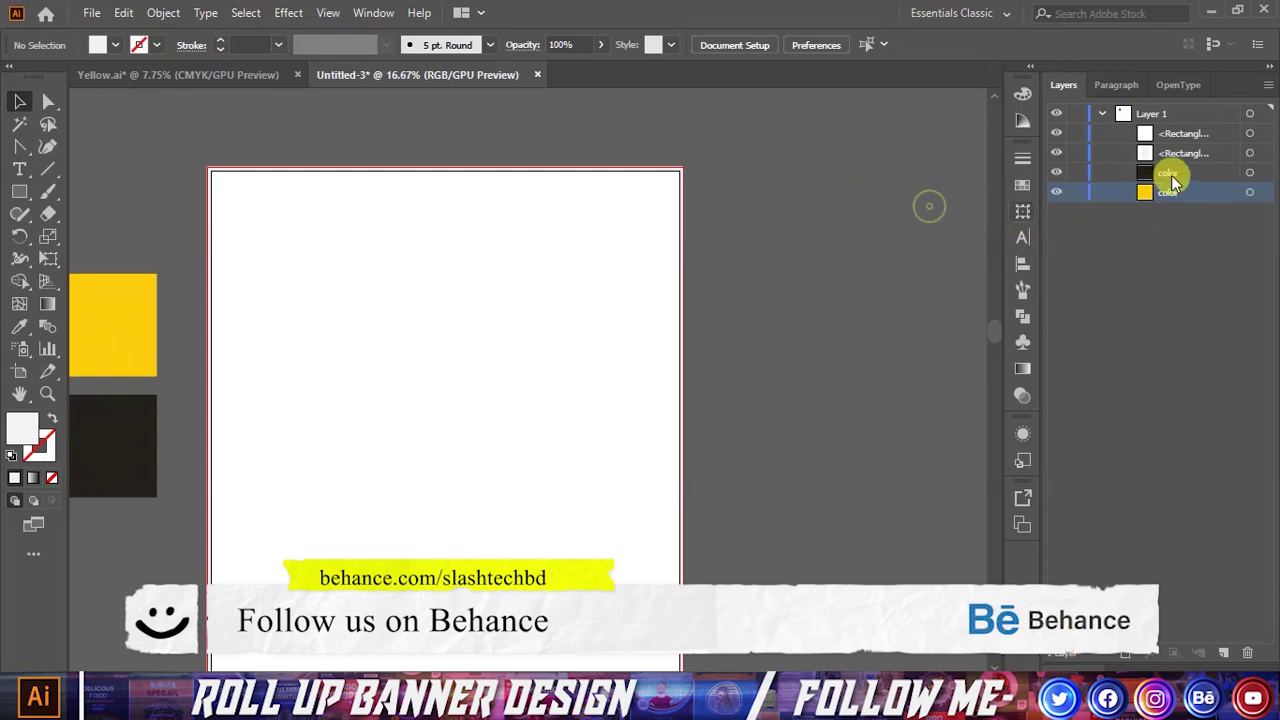
pyautogui.doubleClick(1188, 152)
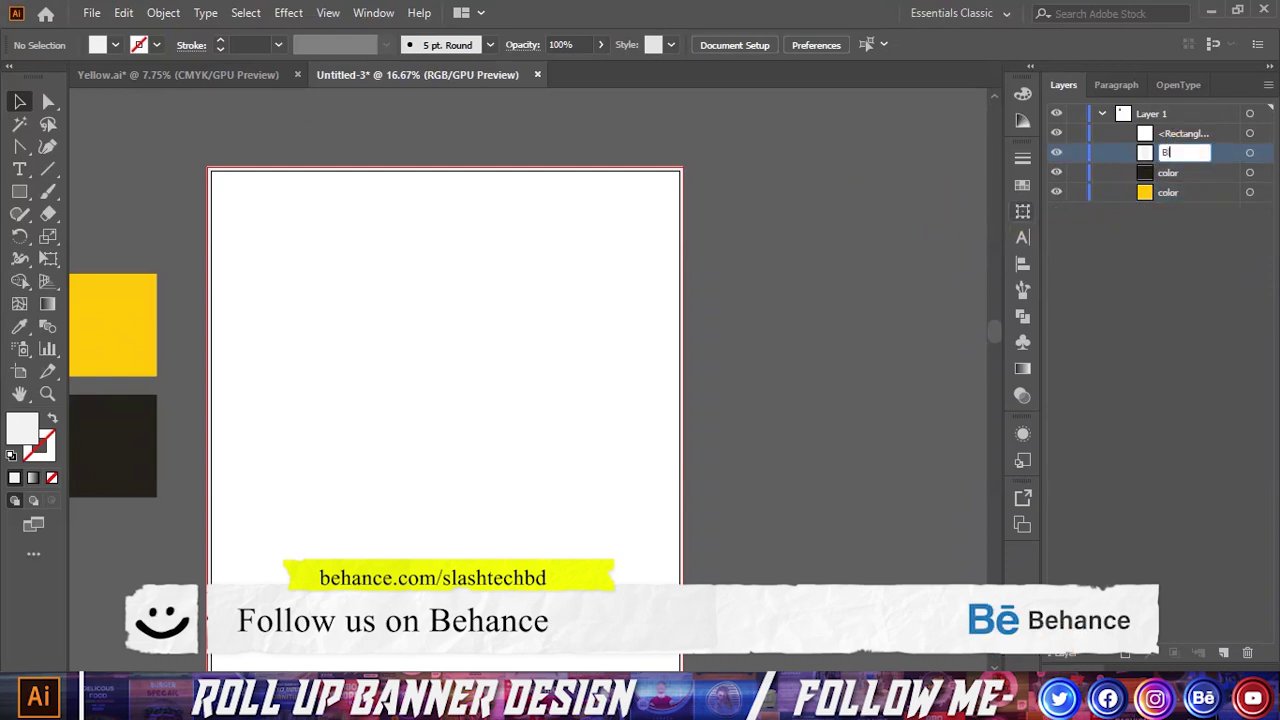
pyautogui.write('Bleed')
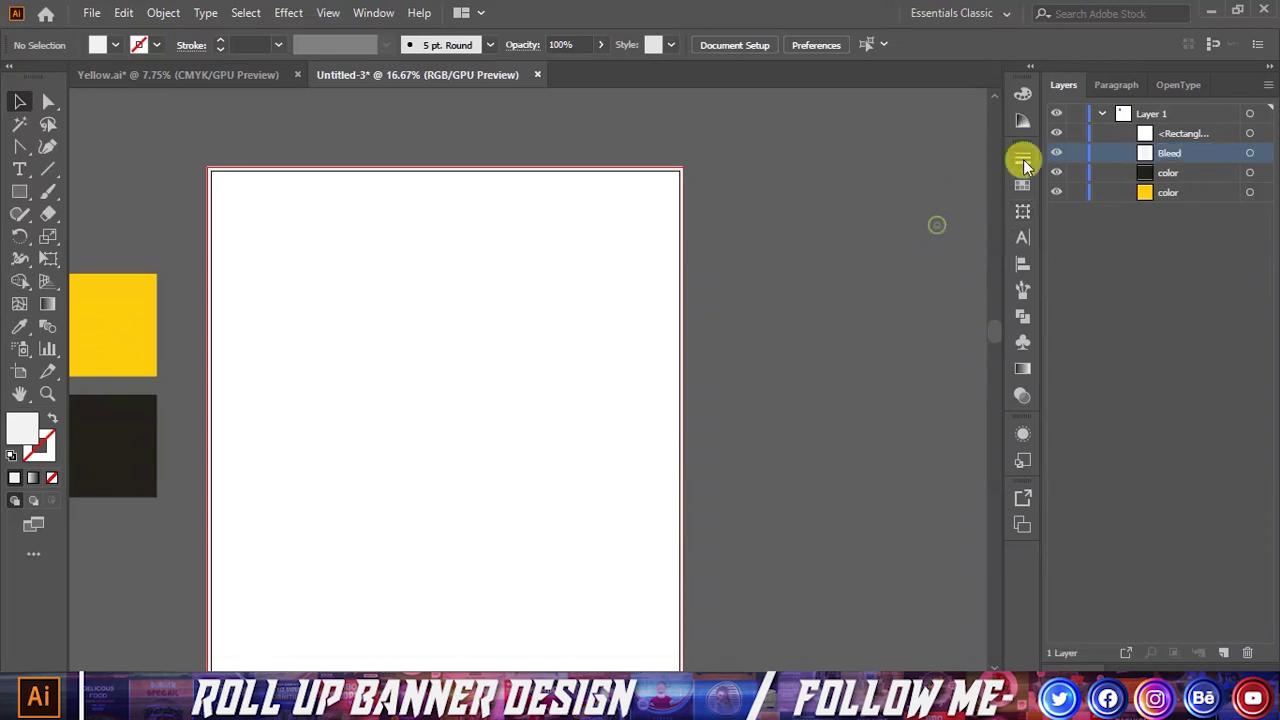
pyautogui.doubleClick(1185, 135)
pyautogui.write('Main')
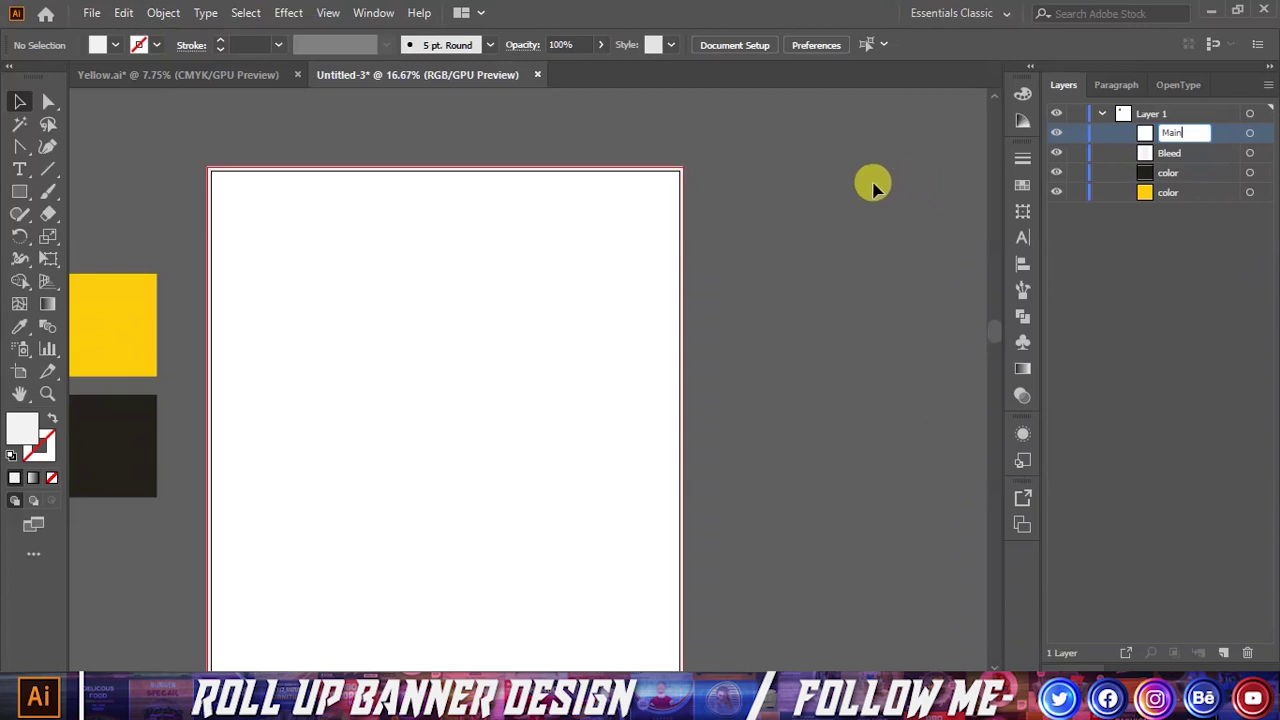
# Step: Lock the Bleed and Main layers and show the rulers with Ctrl+R
pyautogui.click(1076, 153)
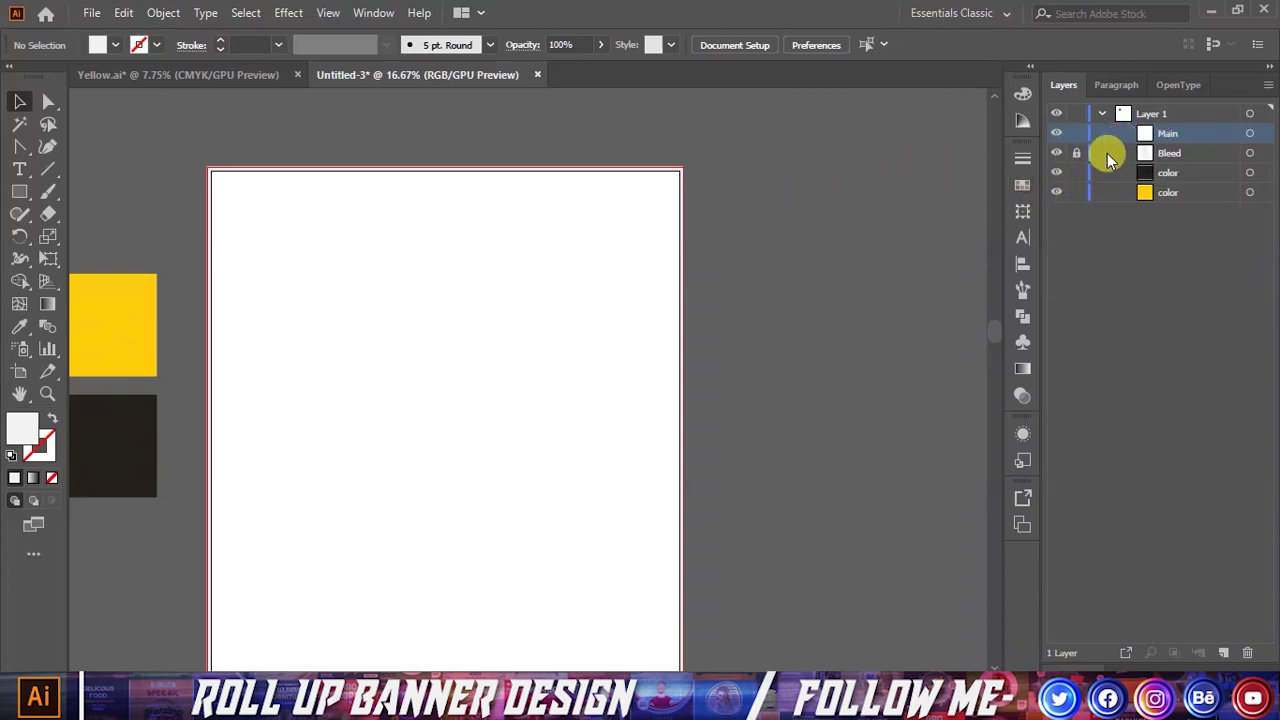
pyautogui.click(1076, 133)
pyautogui.keyDown('alt'); pyautogui.scroll(-1, 714, 243); pyautogui.keyUp('alt')
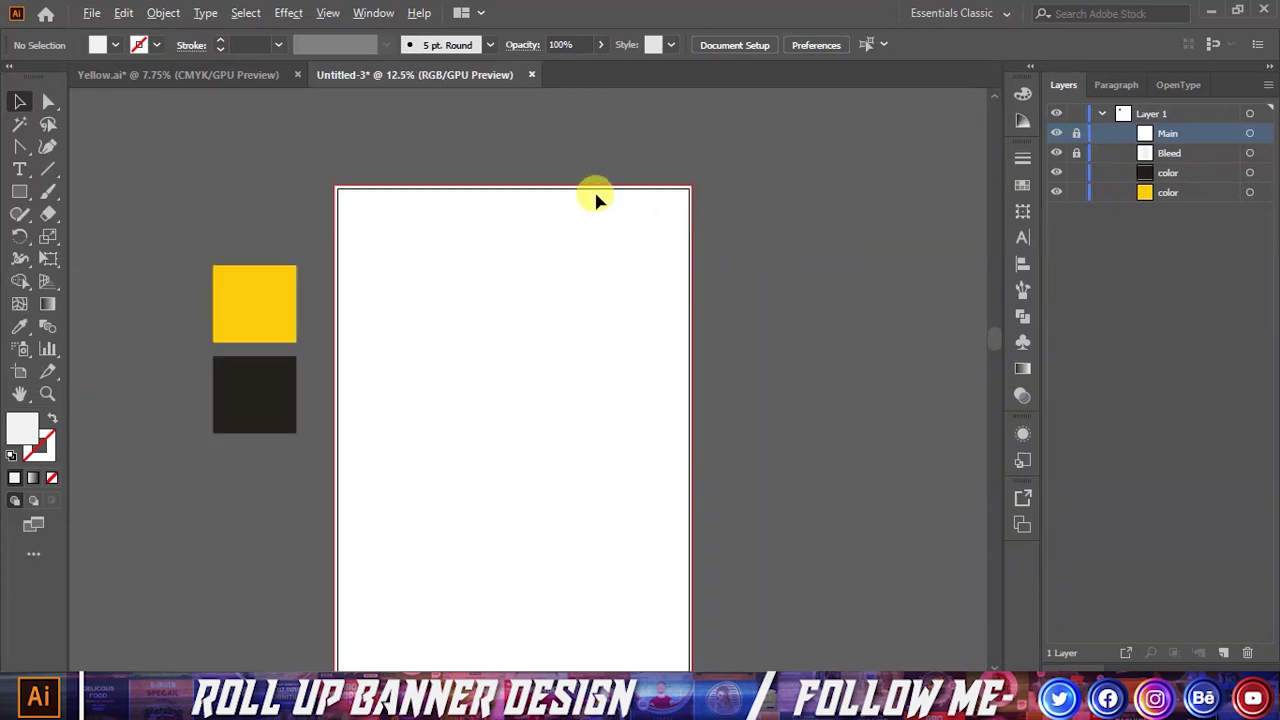
pyautogui.keyDown('alt'); pyautogui.scroll(1, 594, 190); pyautogui.keyUp('alt')
pyautogui.scroll(-1, 333, 215)
pyautogui.scroll(1, 300, 208)
pyautogui.scroll(1, 295, 213)
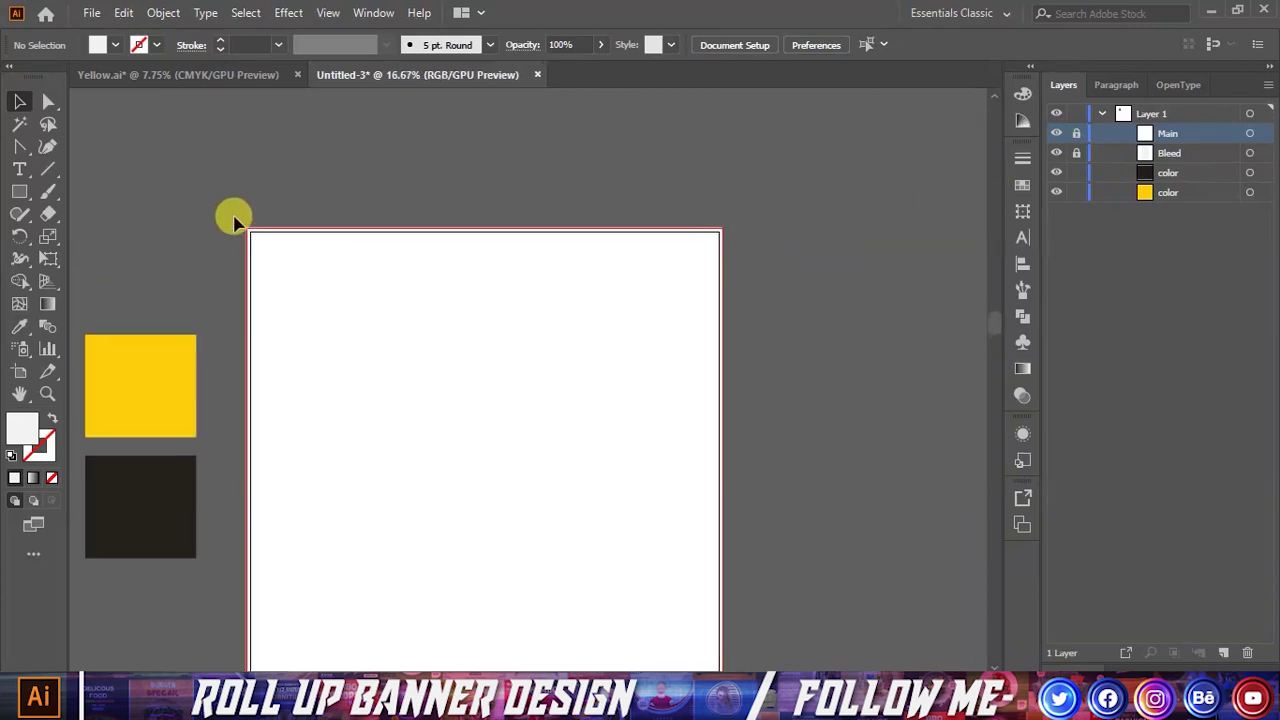
pyautogui.keyDown('alt'); pyautogui.scroll(-1, 223, 220); pyautogui.keyUp('alt')
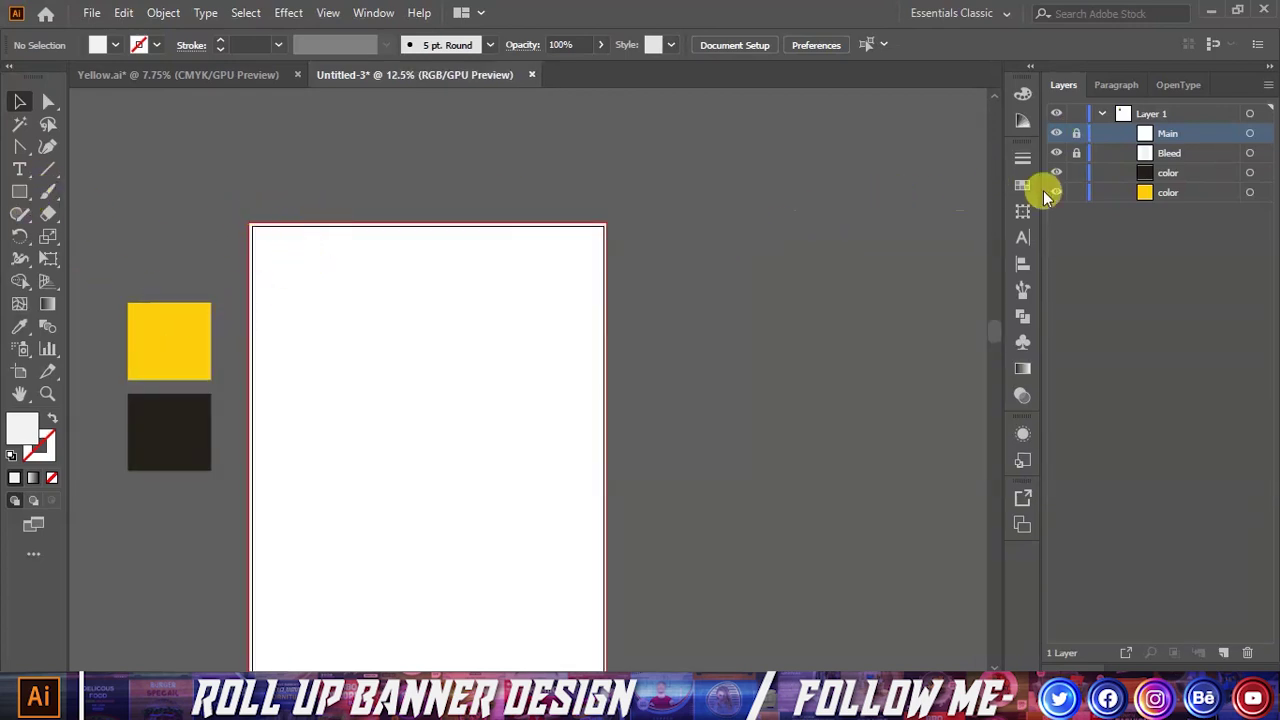
pyautogui.scroll(-1, 376, 260)
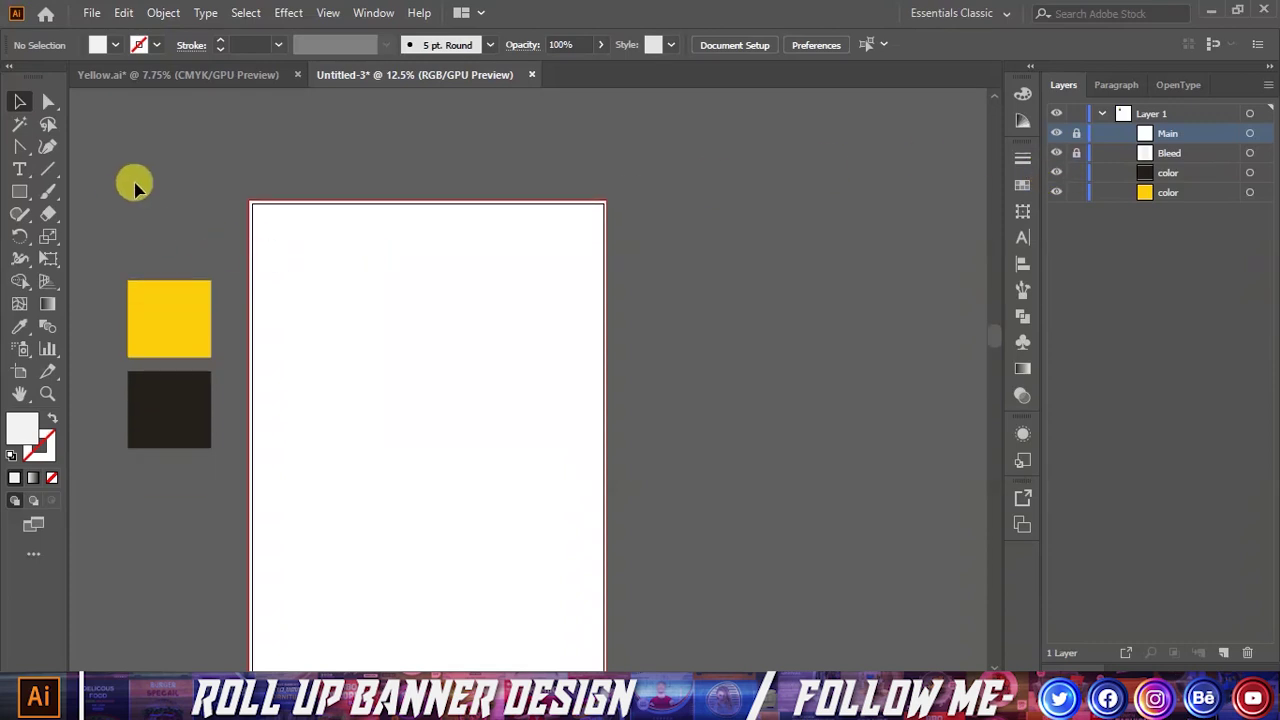
pyautogui.hotkey('ctrl', 'r')
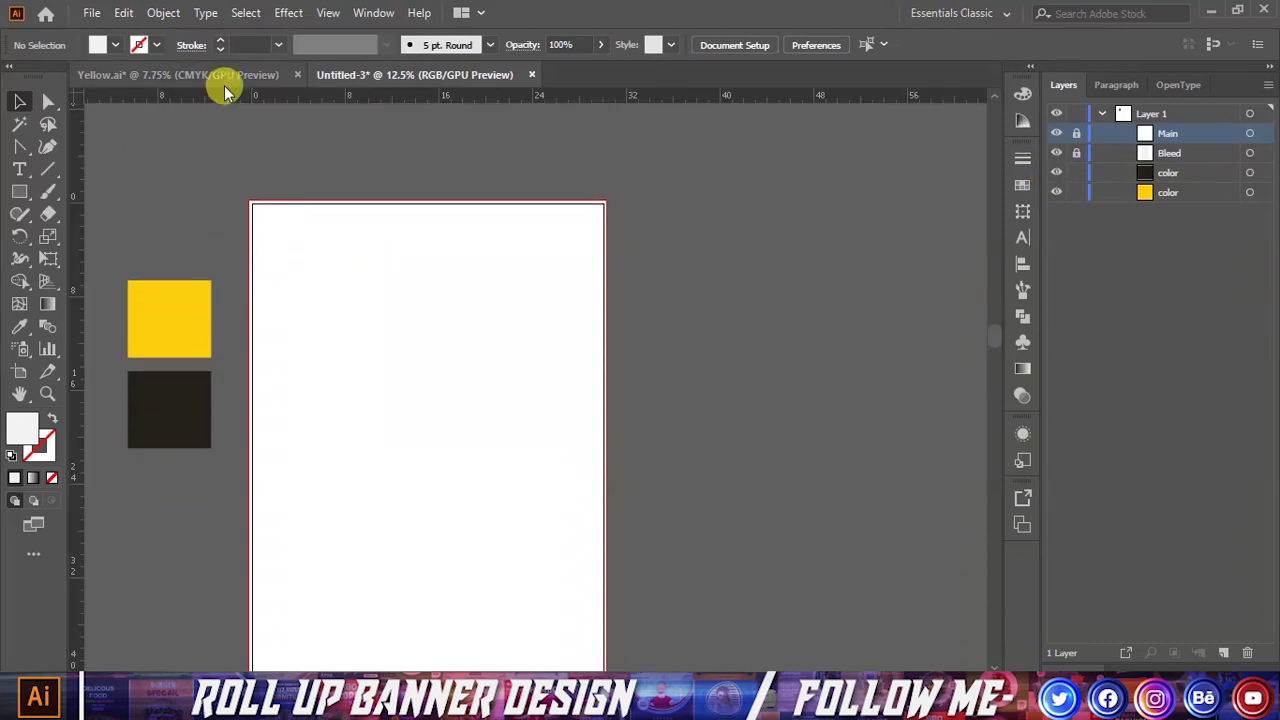
# Step: Switch to the Pen Tool for drawing straight-segment paths
pyautogui.click(385, 12)
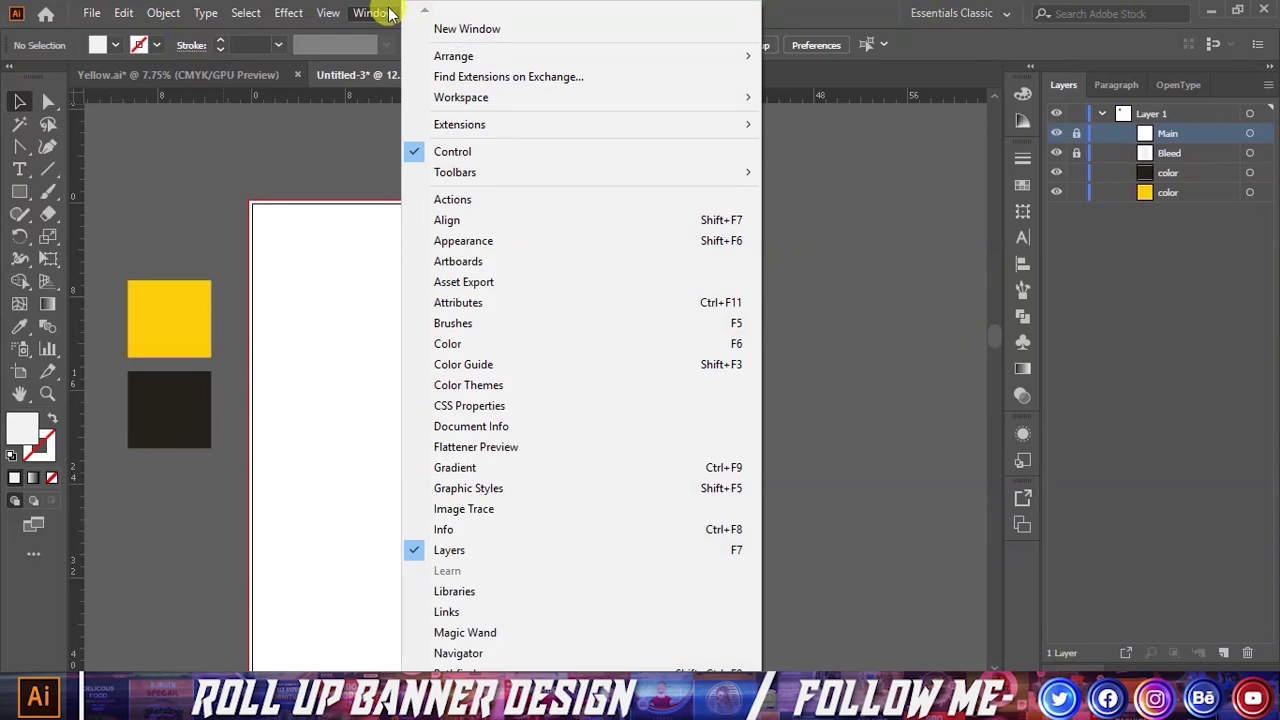
pyautogui.click(385, 12)
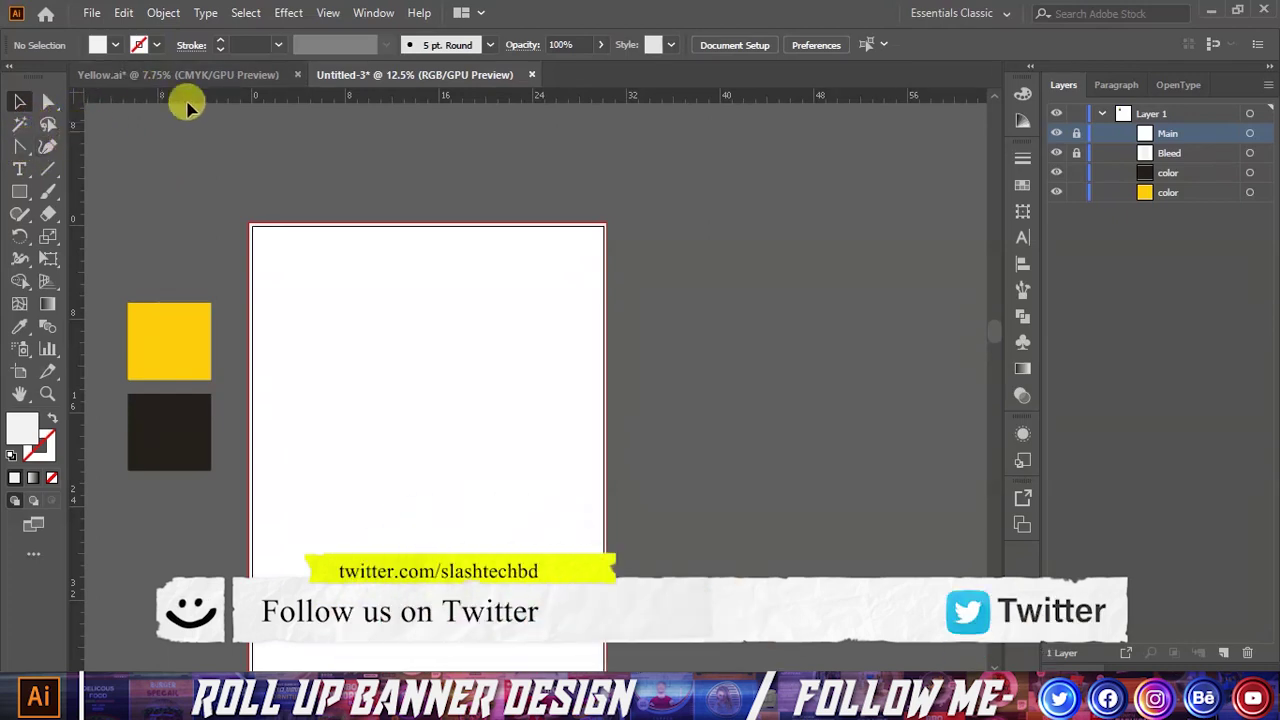
pyautogui.click(44, 147)
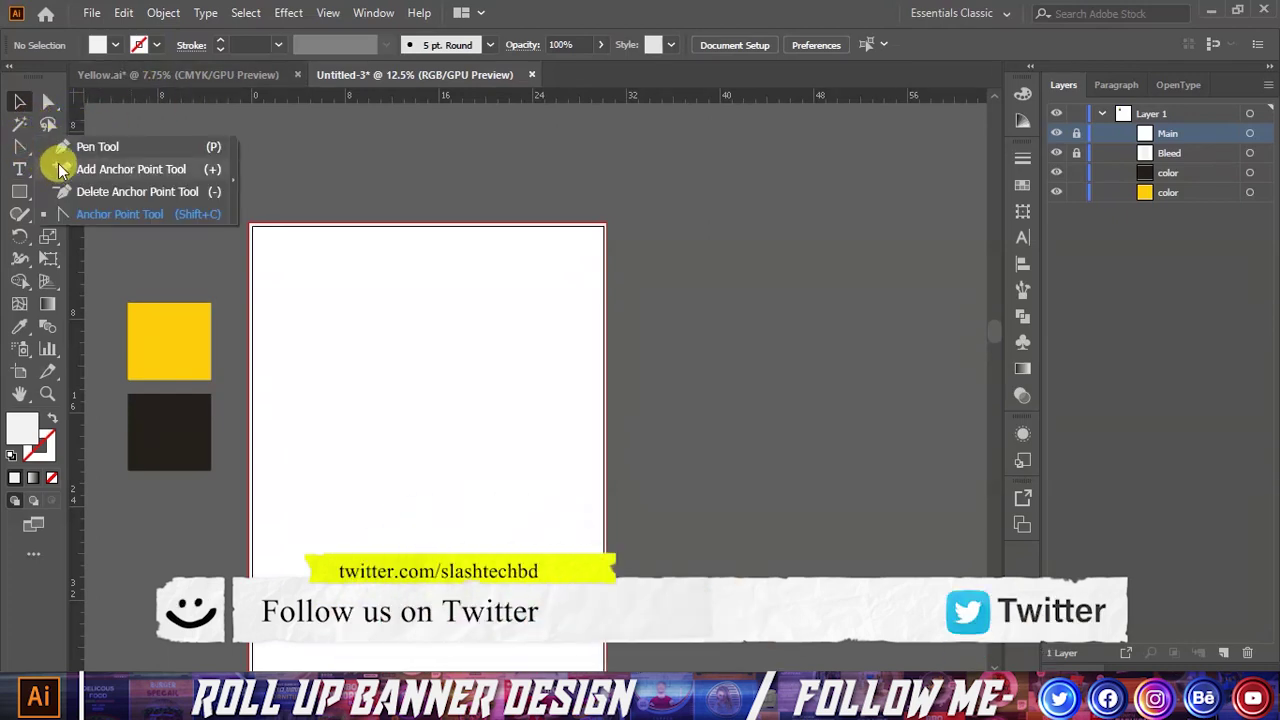
pyautogui.click(80, 143)
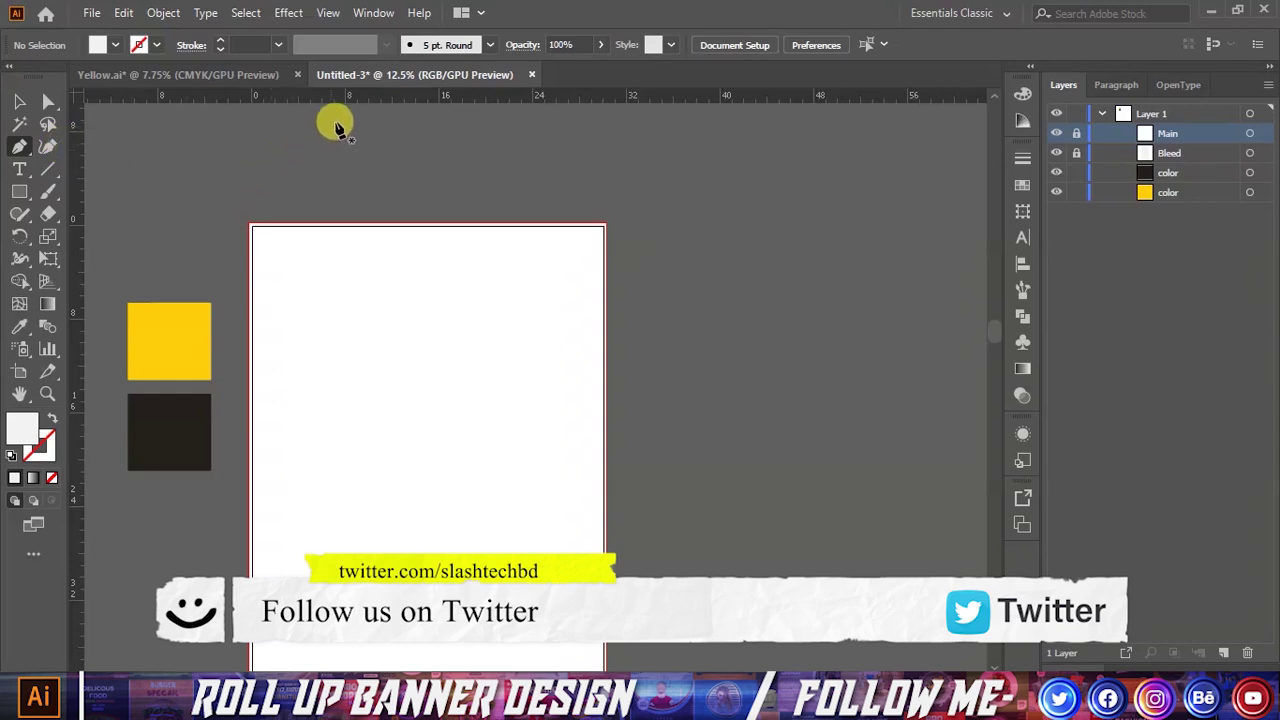
# Step: Drag horizontal and vertical ruler guides across the upper artboard and zoom in
pyautogui.moveTo(336, 321); pyautogui.dragTo(336, 313)
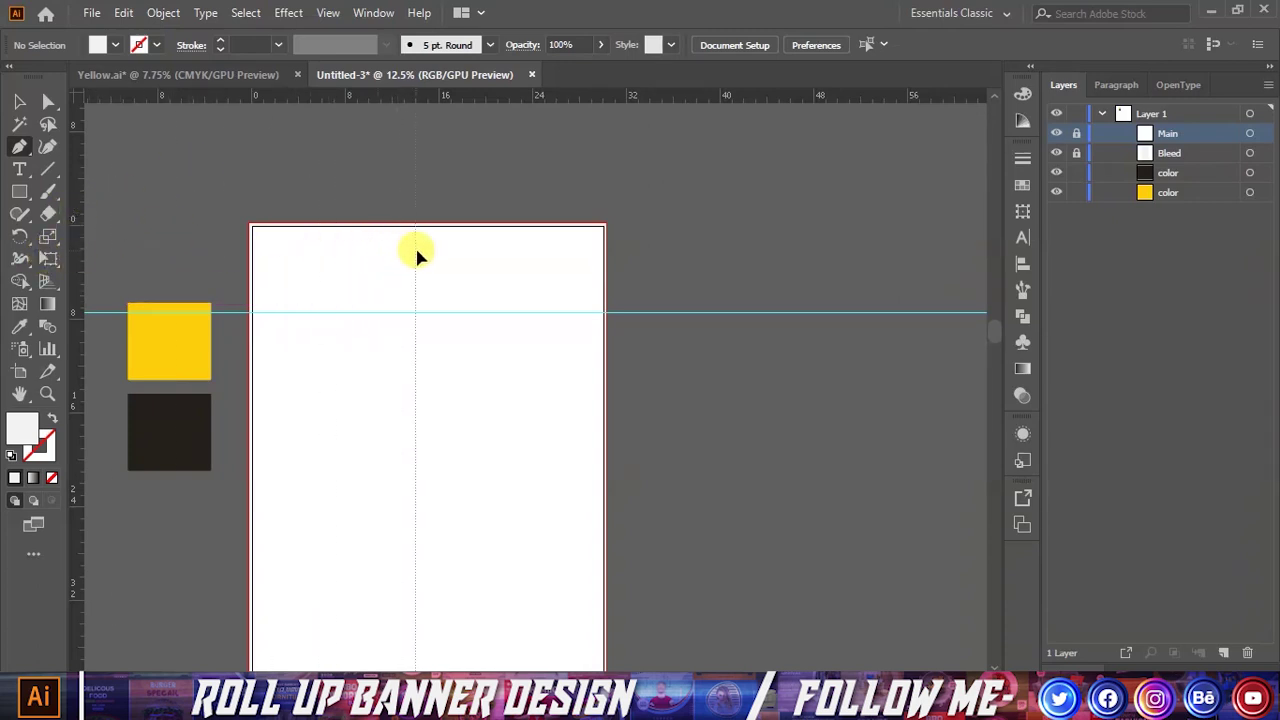
pyautogui.moveTo(416, 251); pyautogui.dragTo(421, 249)
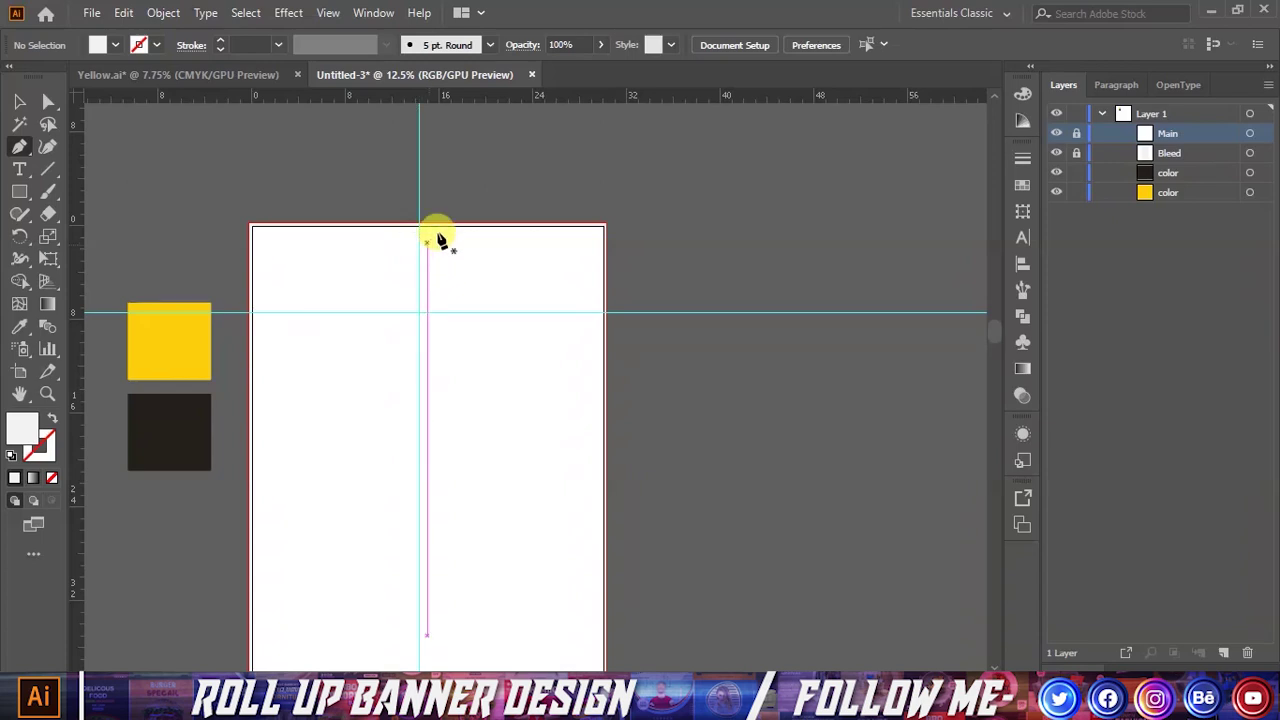
pyautogui.moveTo(508, 100); pyautogui.dragTo(490, 247)
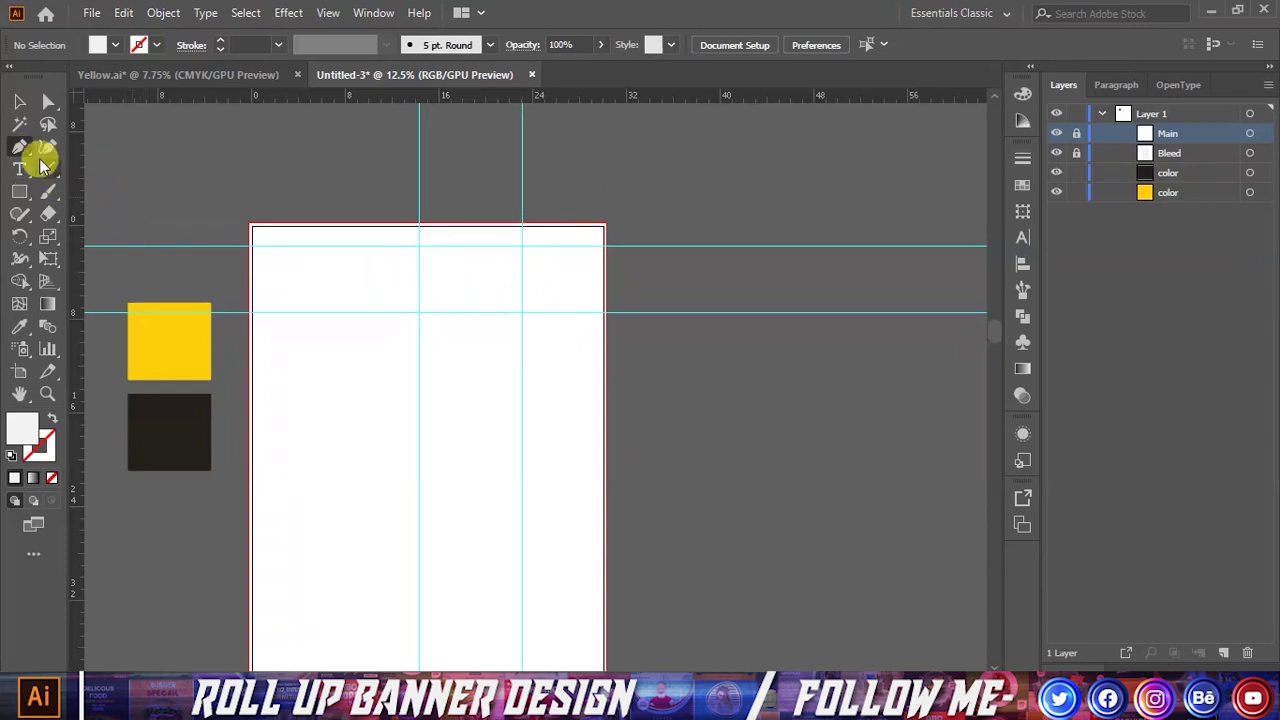
pyautogui.keyDown('alt'); pyautogui.scroll(1, 361, 321); pyautogui.keyUp('alt')
pyautogui.keyDown('alt'); pyautogui.scroll(2, 218, 317); pyautogui.keyUp('alt')
# Step: Pen a closed header: left edge, centre guide, diagonal to upper-right crossing, then top corners
pyautogui.click(210, 300)
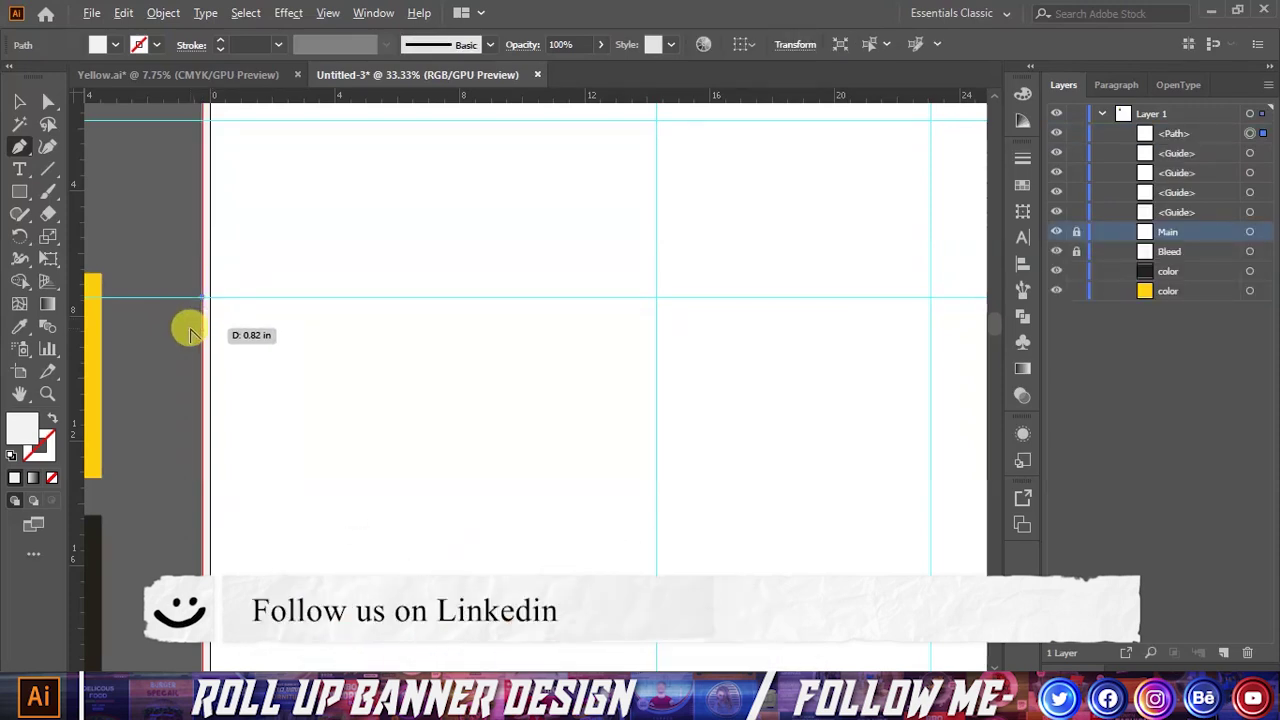
pyautogui.keyDown('alt'); pyautogui.scroll(-1, 197, 305); pyautogui.keyUp('alt')
pyautogui.click(541, 304)
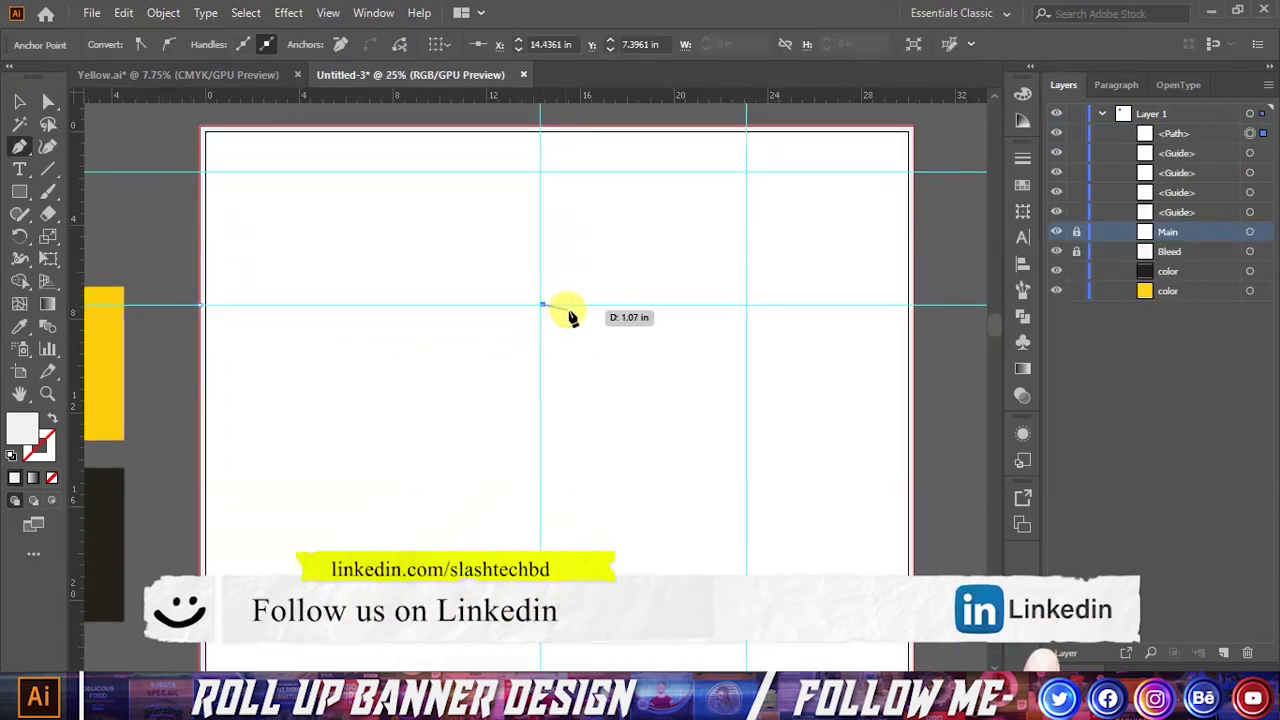
pyautogui.click(745, 173)
pyautogui.click(913, 172)
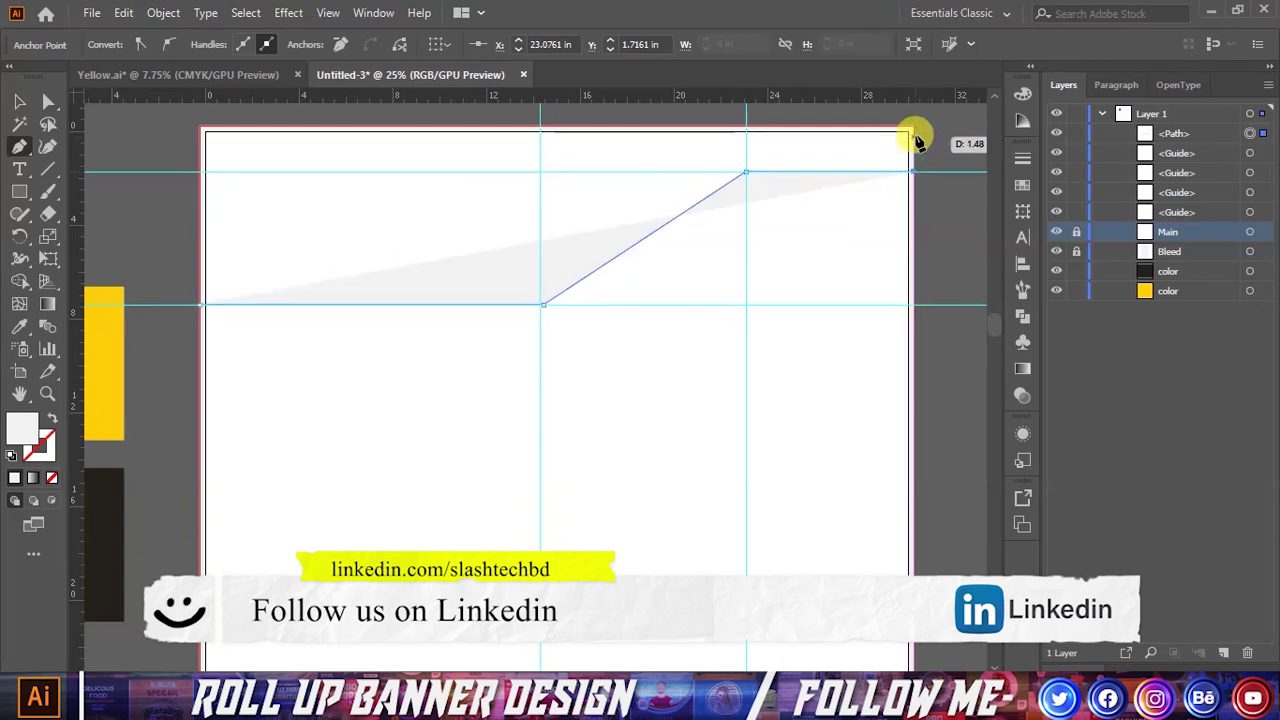
pyautogui.click(913, 129)
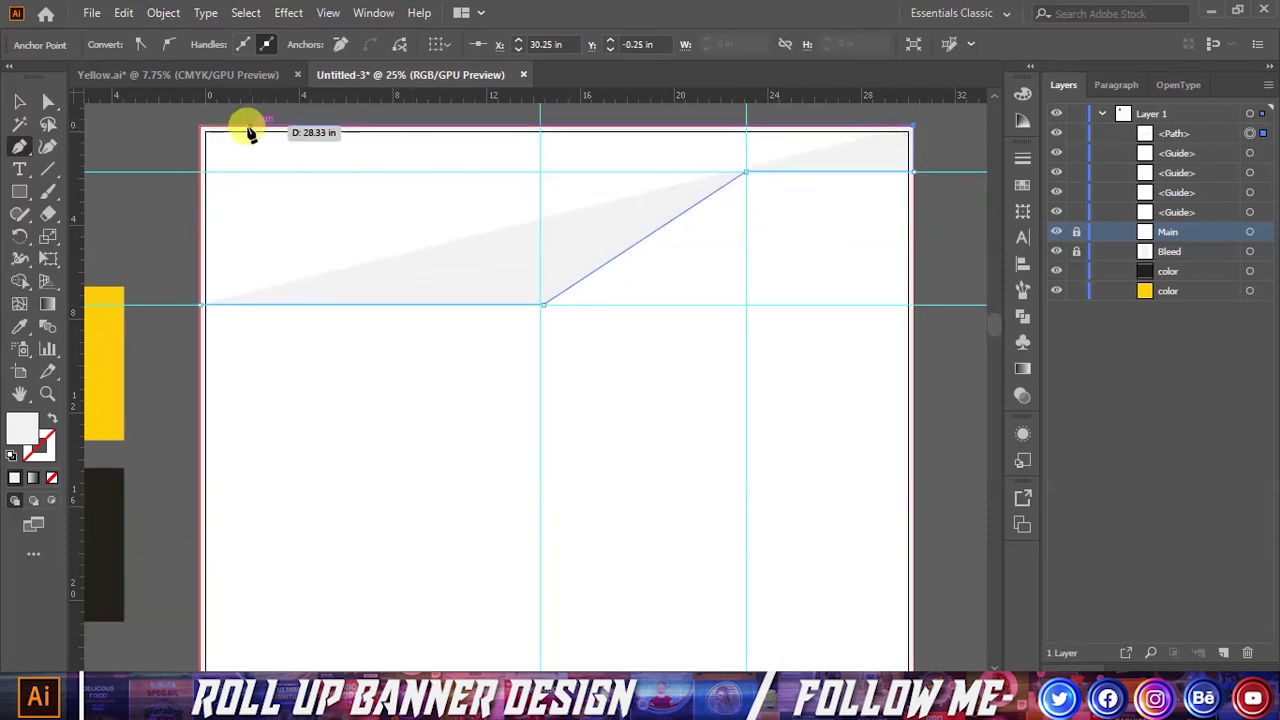
pyautogui.click(200, 129)
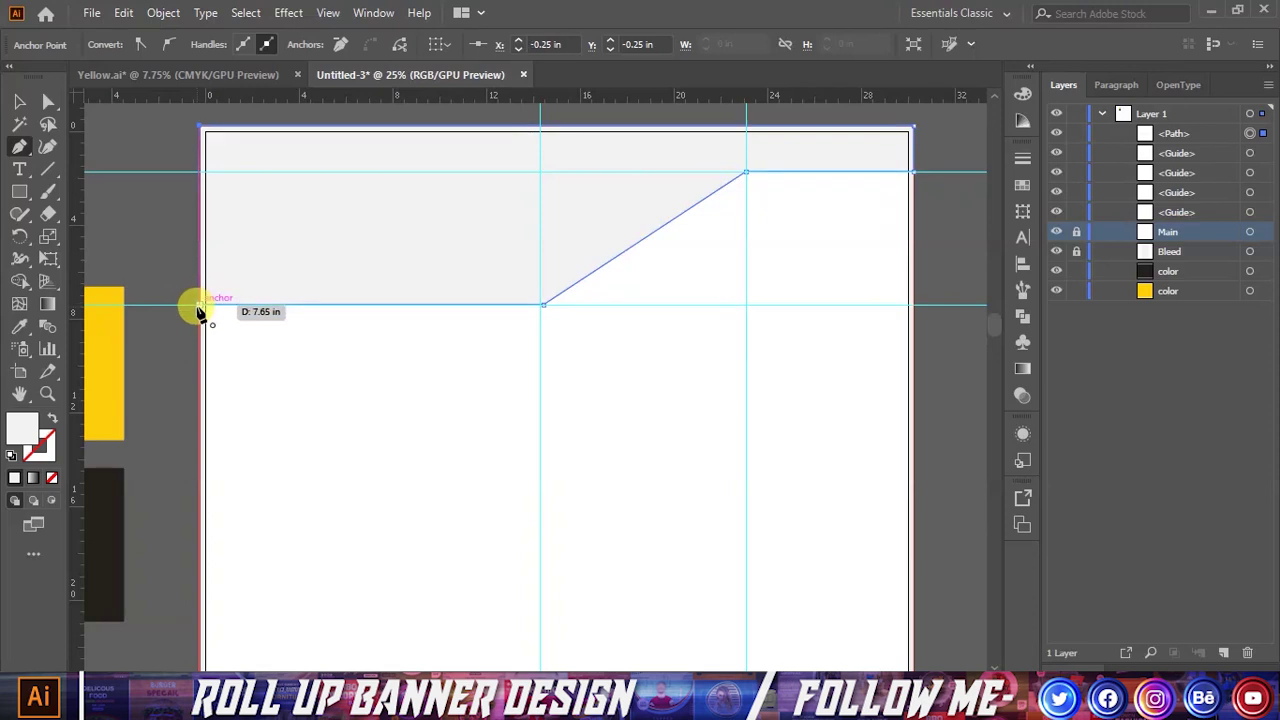
pyautogui.click(198, 308)
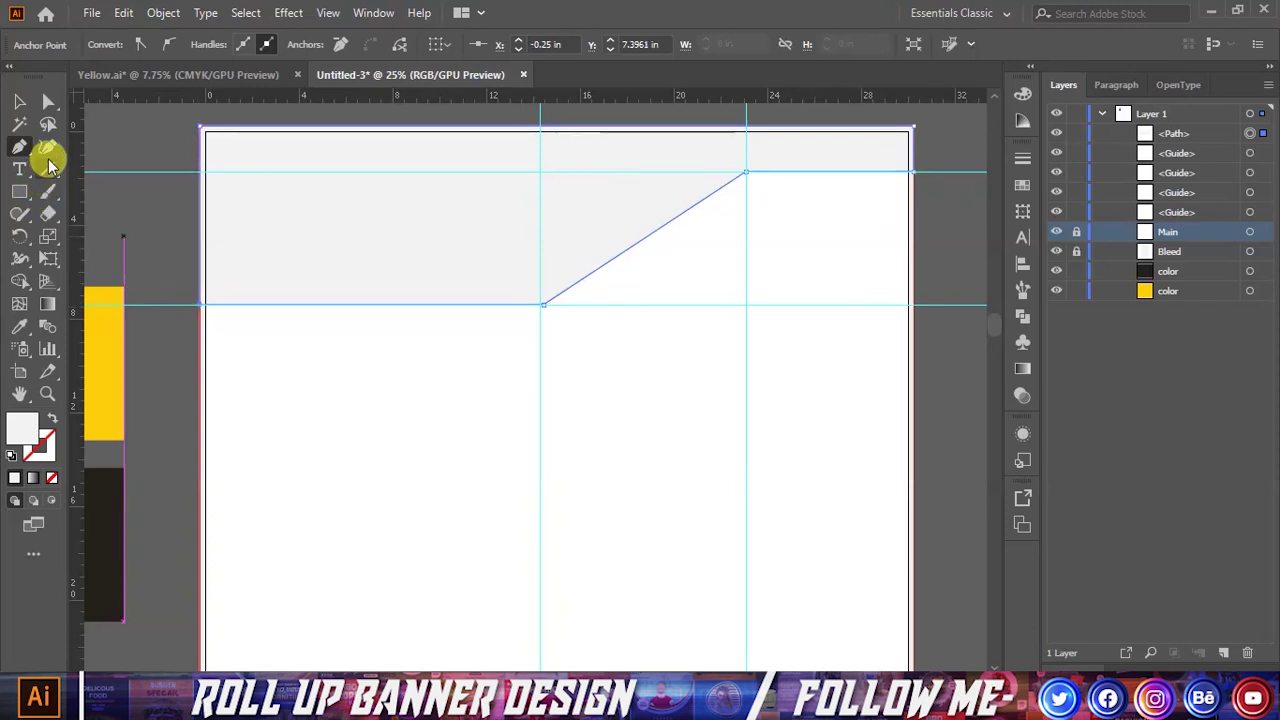
# Step: Fill the header shape with the dark swatch colour instead of yellow
pyautogui.click(17, 104)
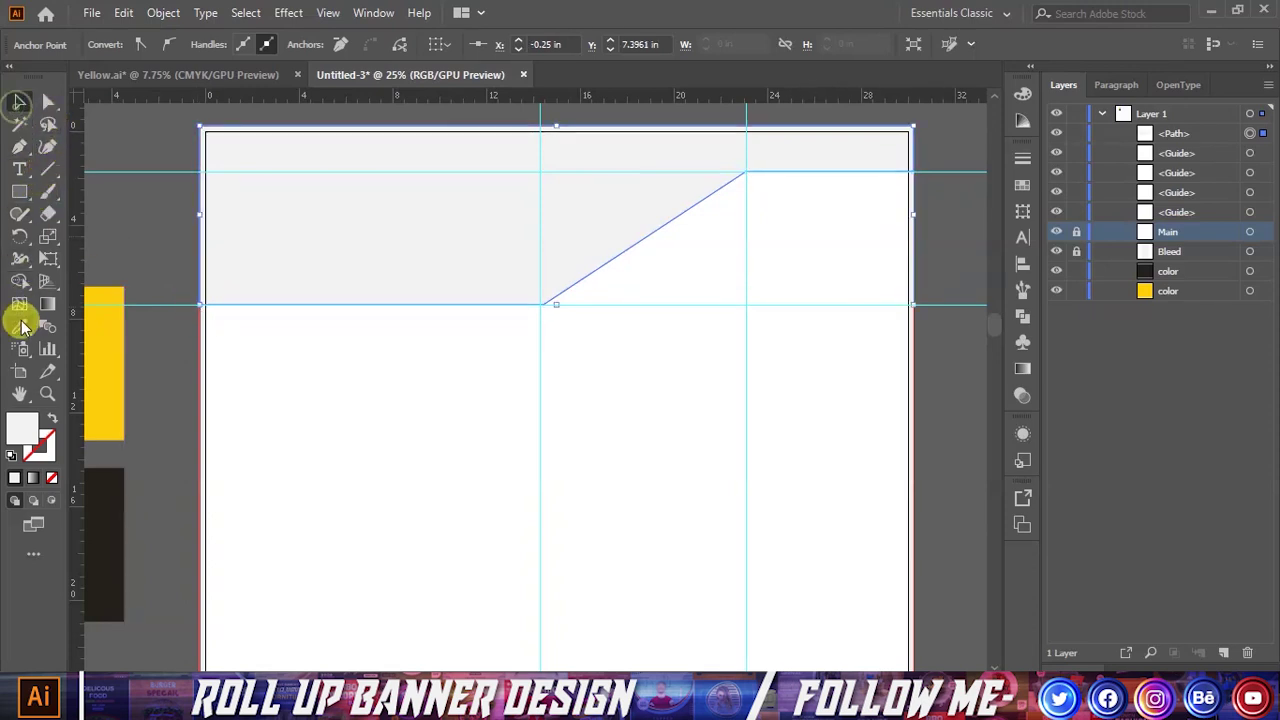
pyautogui.click(99, 325)
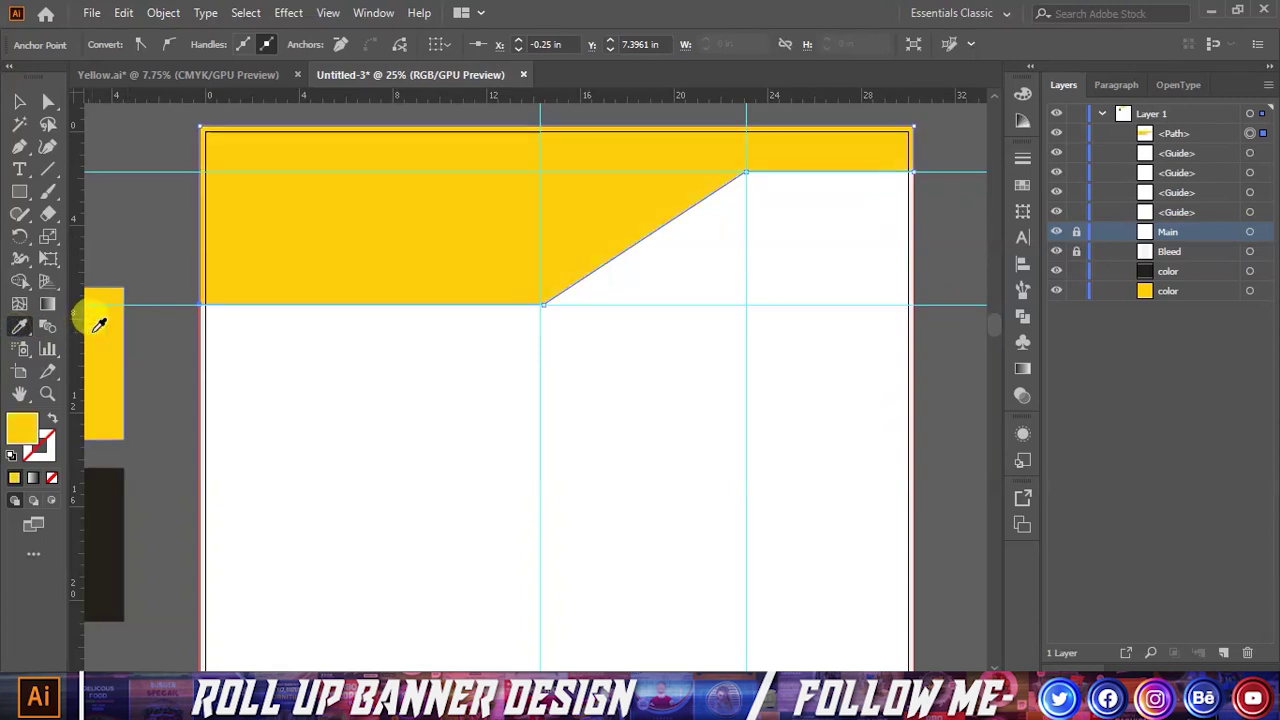
pyautogui.click(100, 483)
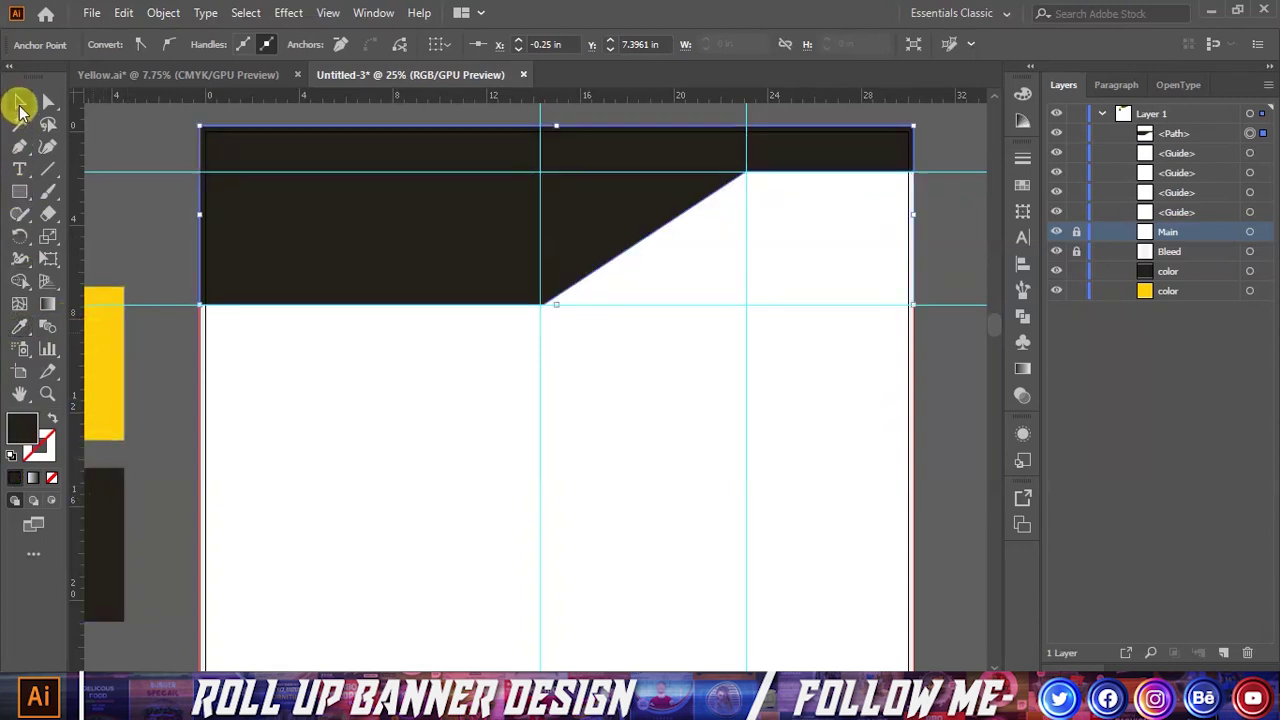
pyautogui.click(194, 266)
pyautogui.click(620, 207)
# Step: Move the diagonal's top anchor with Direct Selection to thin the right-hand dark strip
pyautogui.click(48, 101)
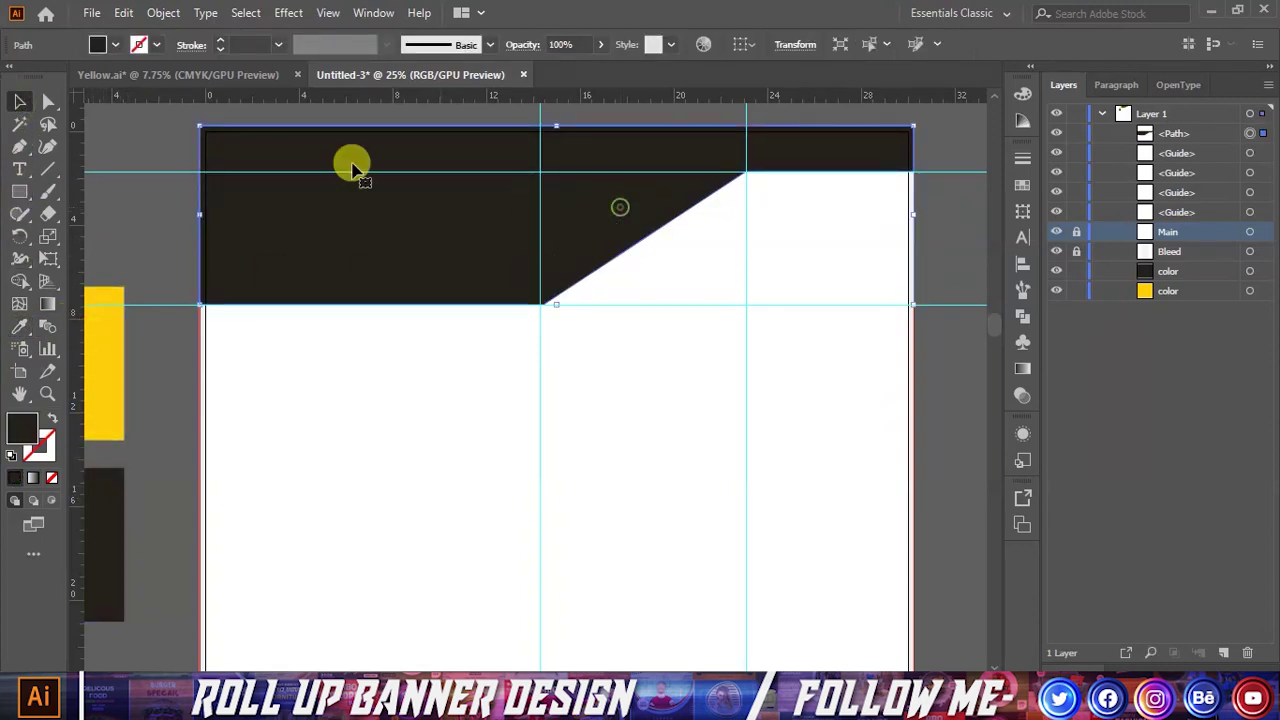
pyautogui.click(750, 175)
pyautogui.moveTo(750, 177); pyautogui.dragTo(911, 180)
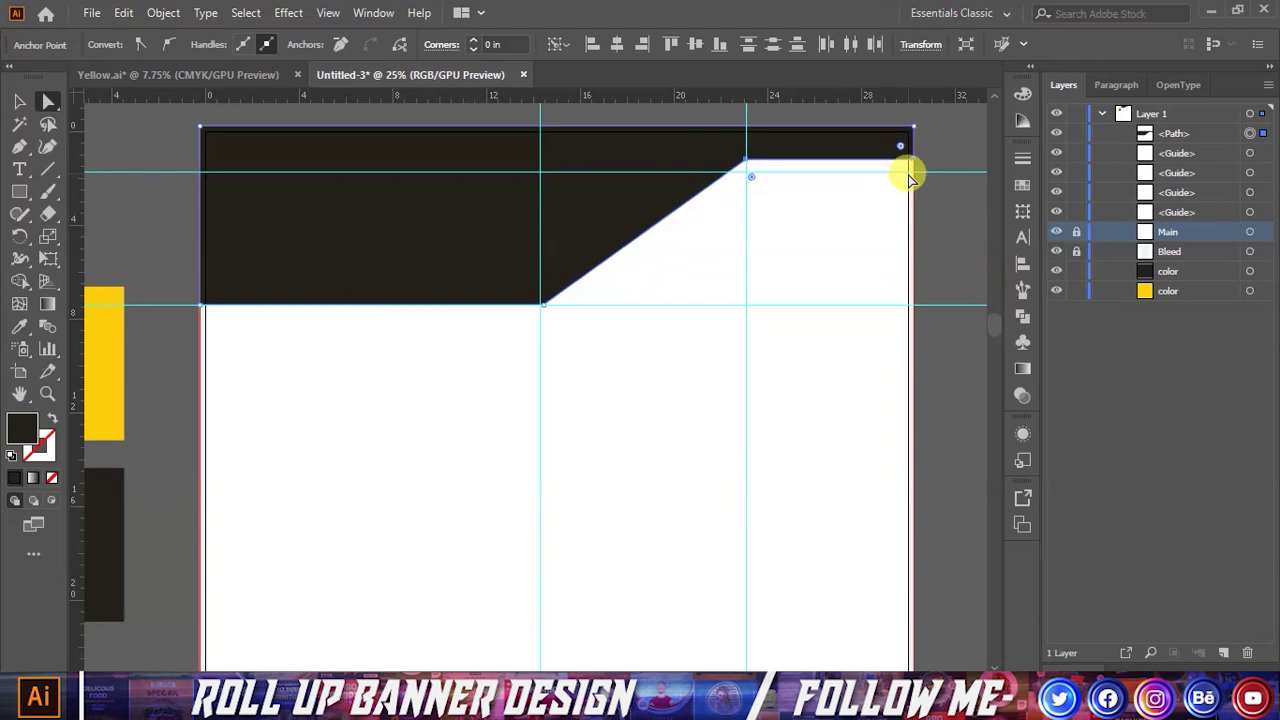
pyautogui.click(157, 157)
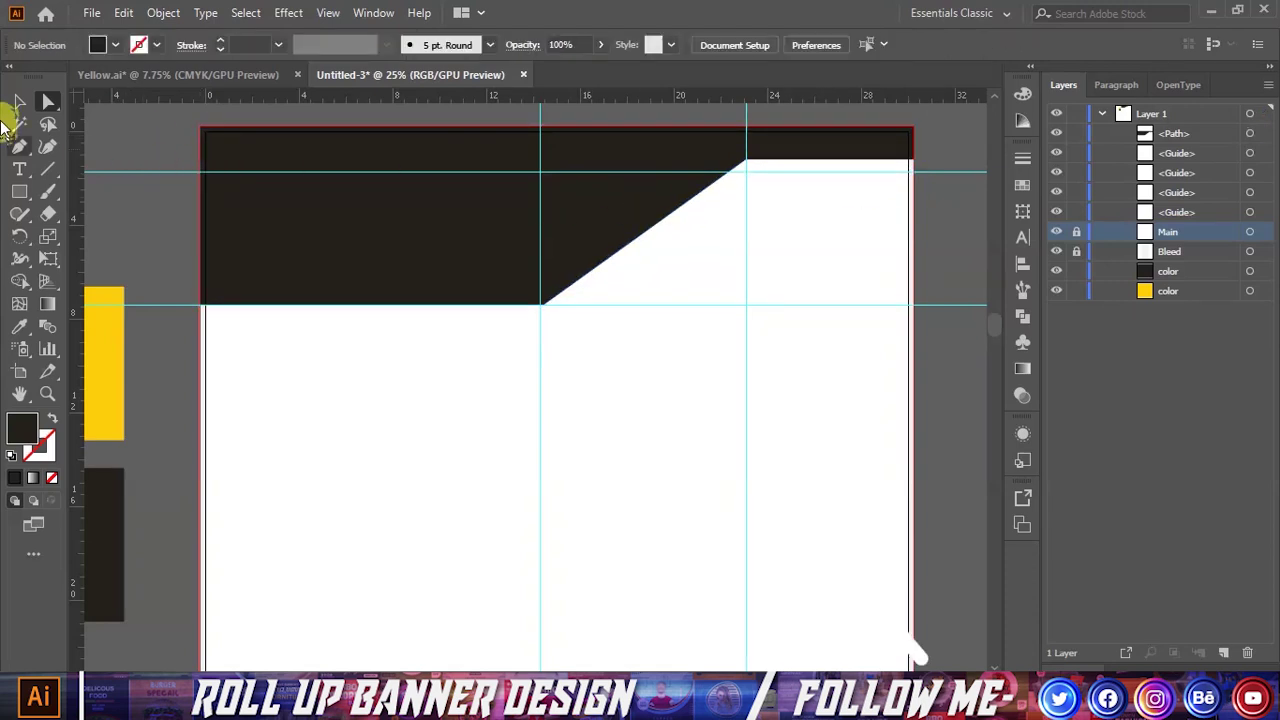
pyautogui.click(21, 192)
pyautogui.scroll(-1, 194, 257)
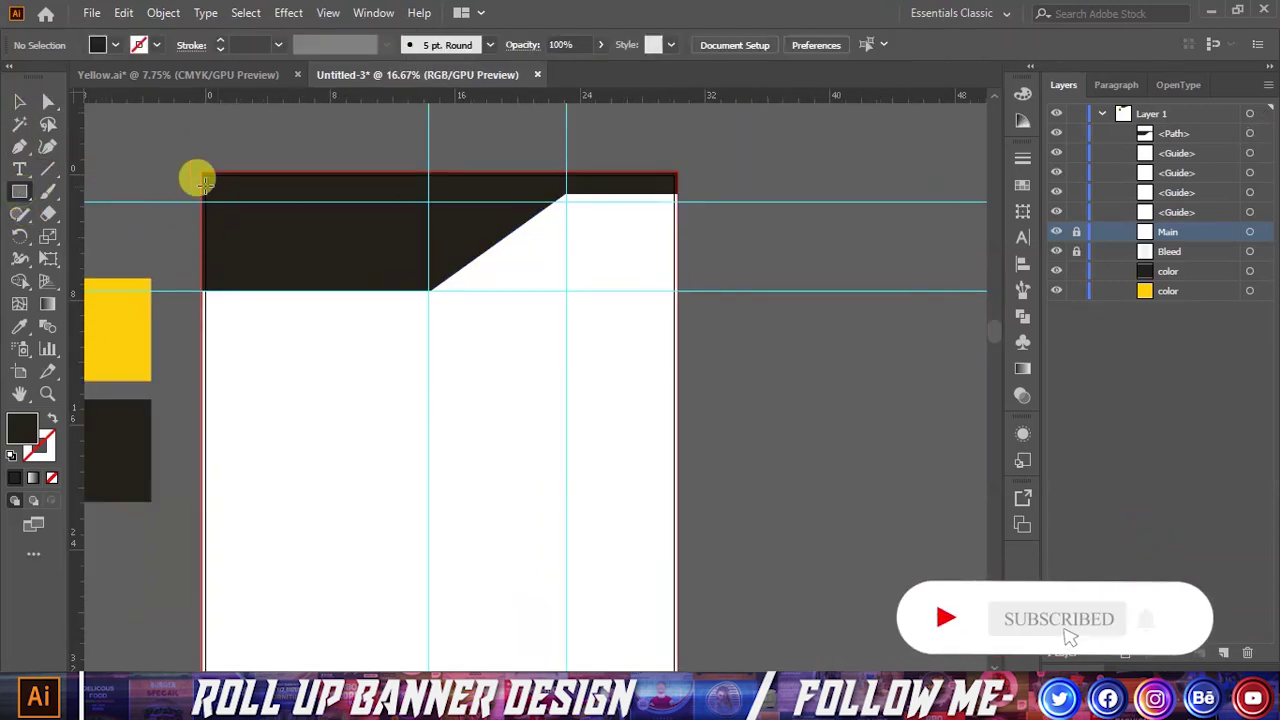
# Step: Draw a large rectangle over the upper artboard and stretch it taller
pyautogui.moveTo(201, 171); pyautogui.dragTo(420, 366)
pyautogui.hotkey('ctrl', 'z')
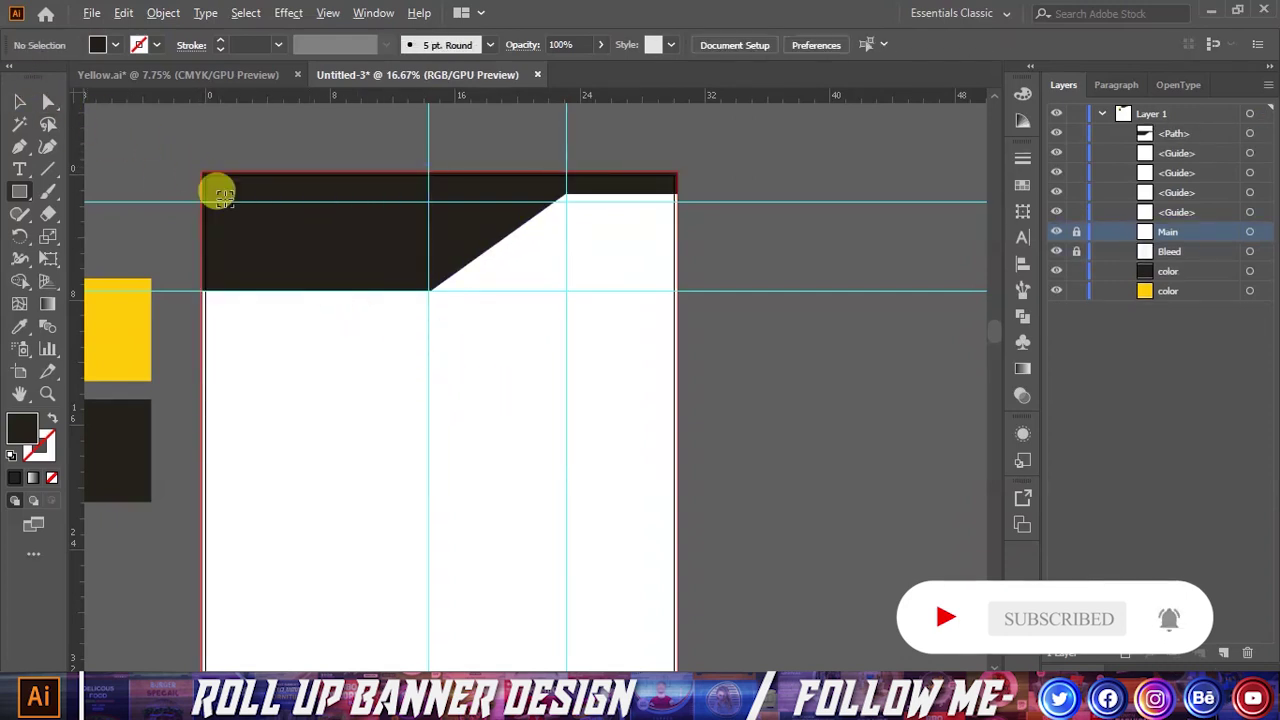
pyautogui.scroll(2, 200, 147)
pyautogui.moveTo(181, 146); pyautogui.dragTo(978, 567)
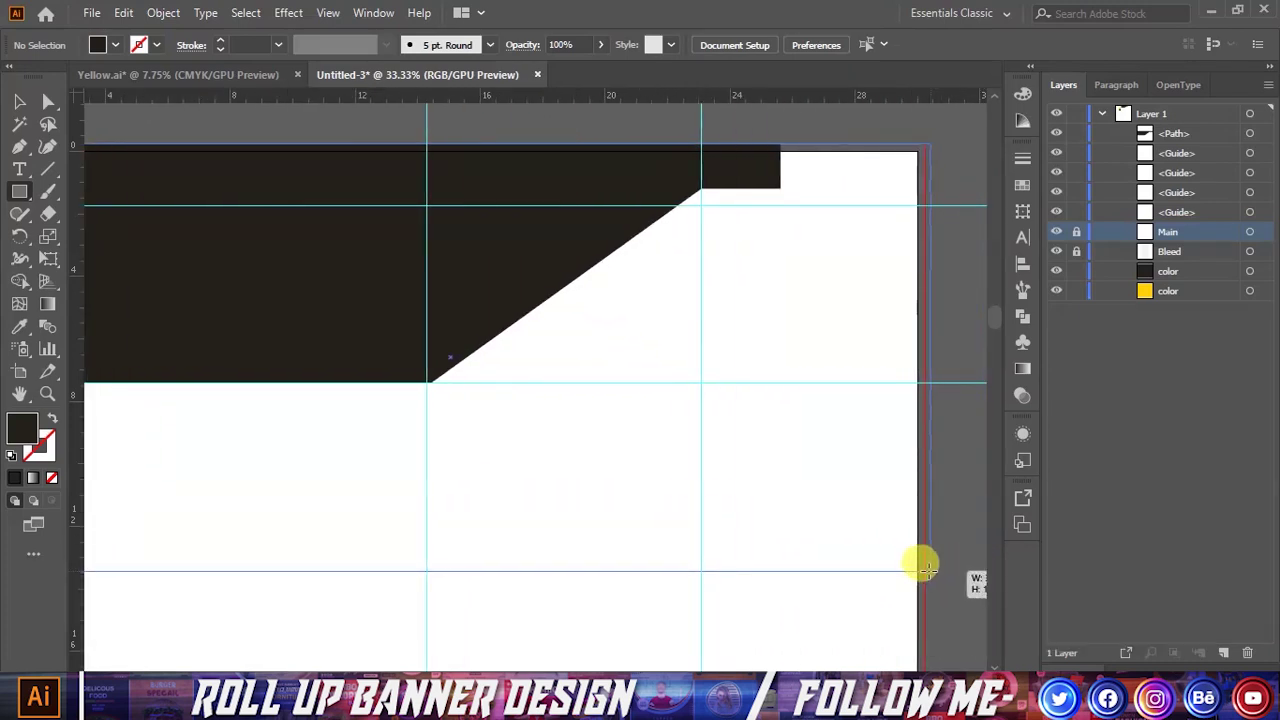
pyautogui.moveTo(978, 567); pyautogui.dragTo(920, 567)
pyautogui.click(19, 101)
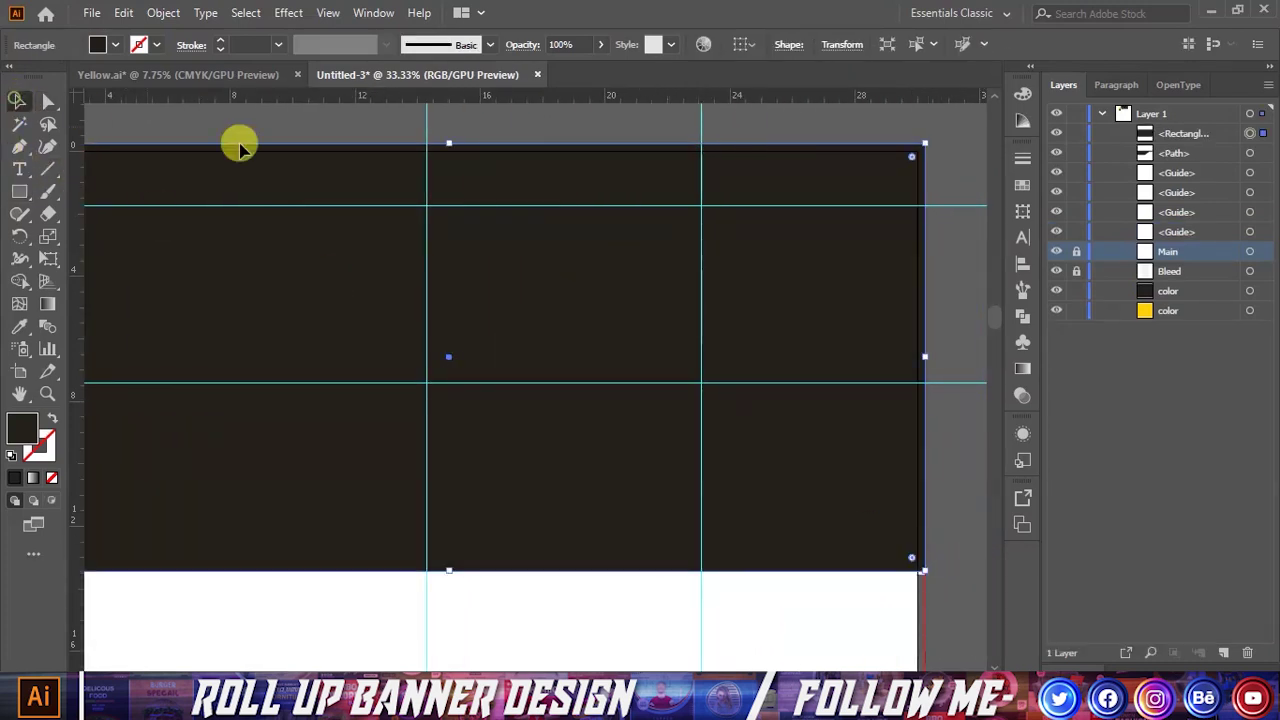
pyautogui.scroll(-1, 495, 220)
pyautogui.moveTo(458, 483); pyautogui.dragTo(458, 515)
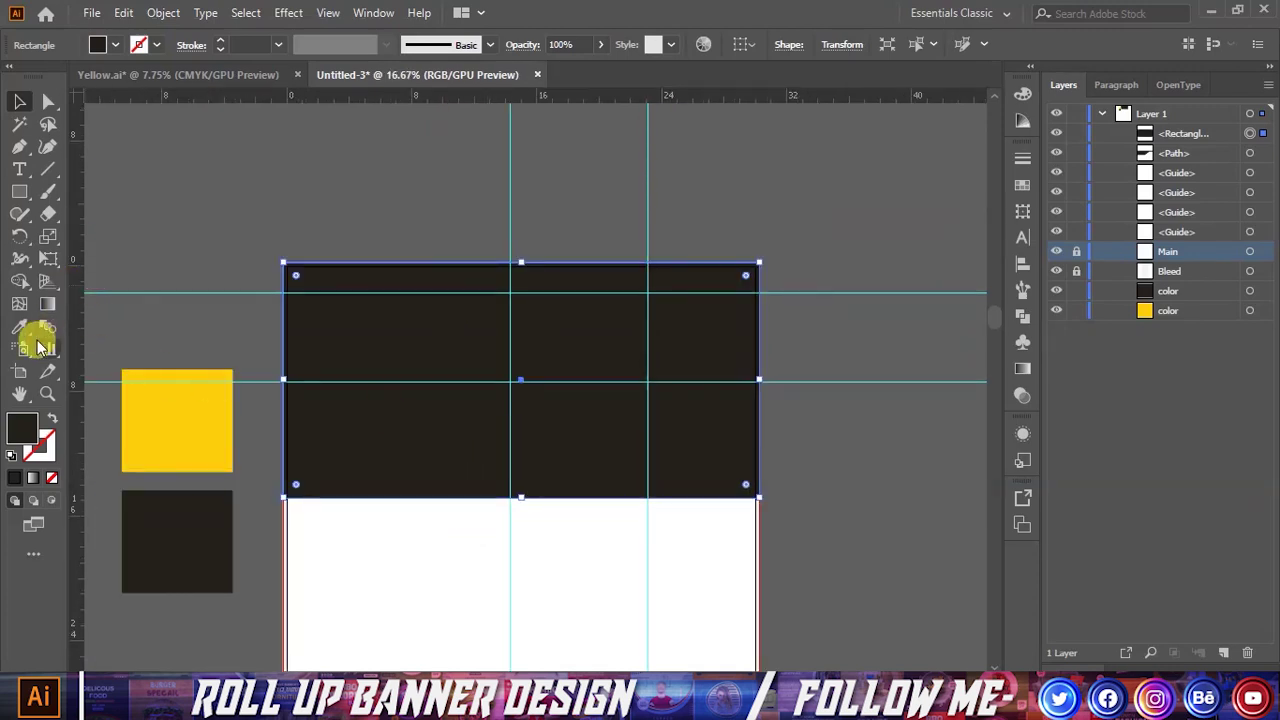
# Step: Fill the rectangle yellow and move it beneath the dark header path in the layers
pyautogui.click(19, 332)
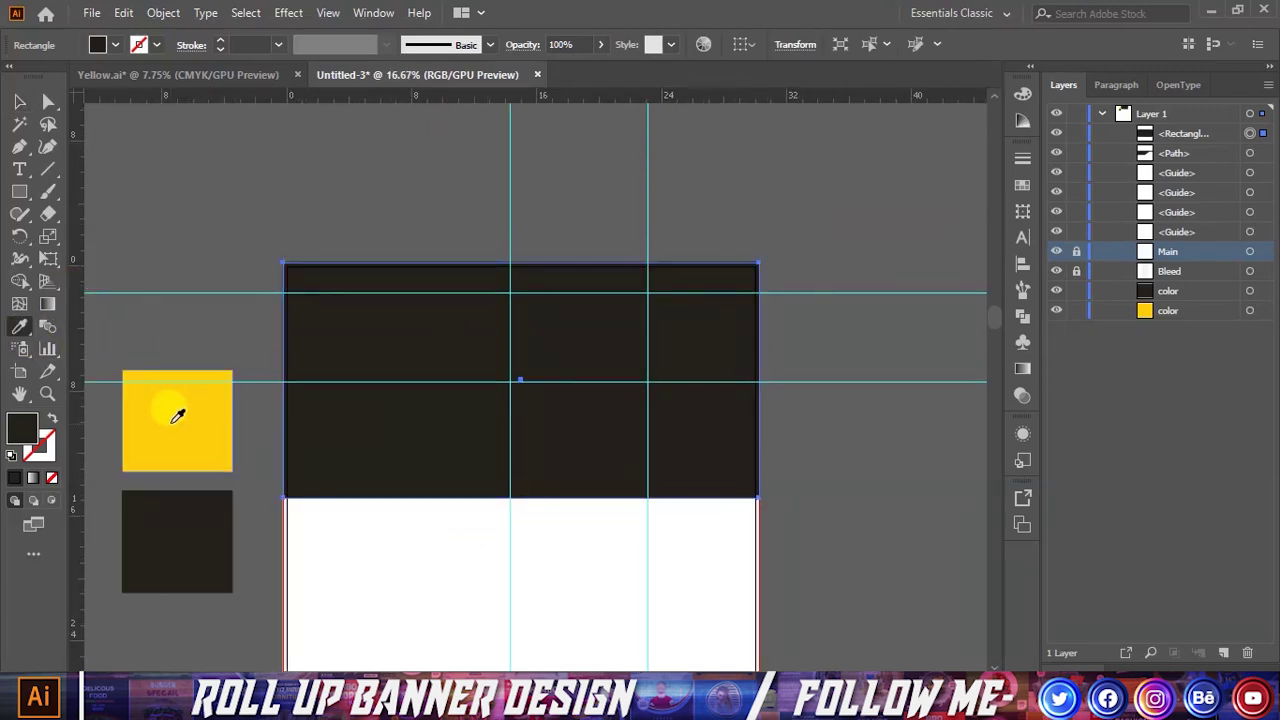
pyautogui.click(176, 416)
pyautogui.click(21, 101)
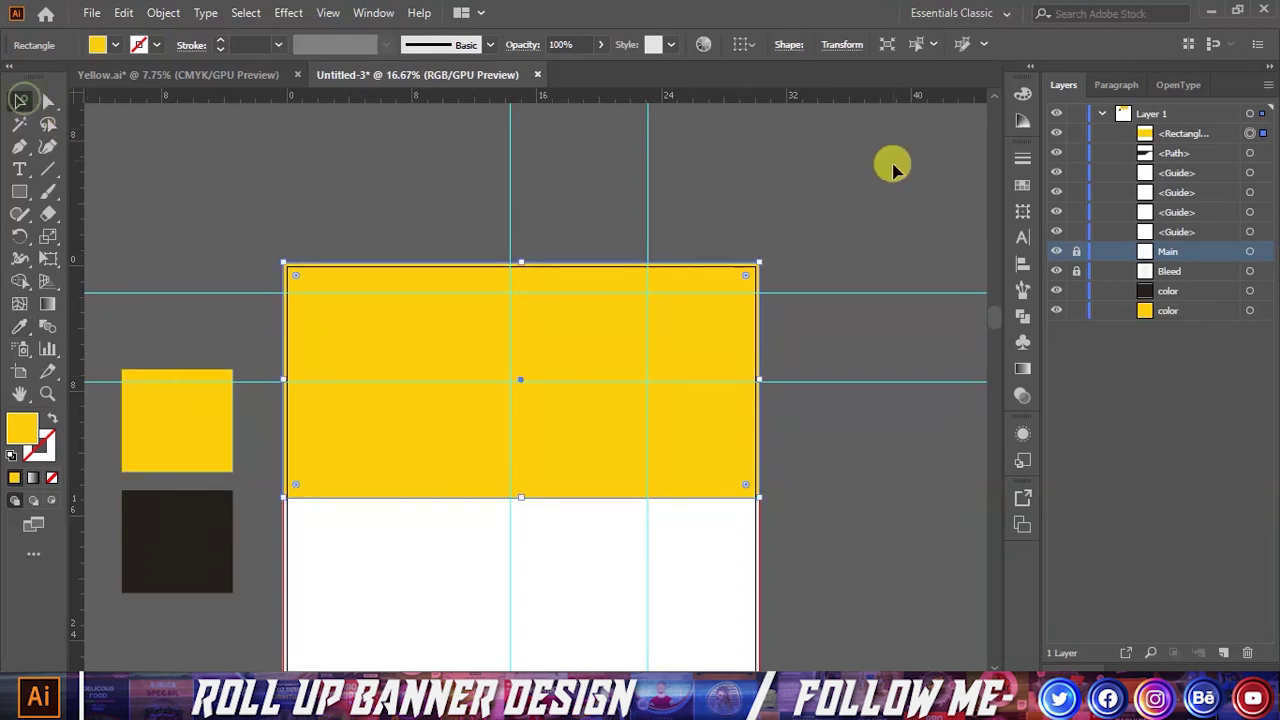
pyautogui.click(1182, 136)
pyautogui.moveTo(1185, 151)
pyautogui.mouseDown()
pyautogui.moveTo(1186, 232)
pyautogui.moveTo(1172, 160)
pyautogui.mouseUp()
pyautogui.click(774, 197)
# Step: Lock the Bleed rectangle in the Layers panel
pyautogui.scroll(-2, 774, 197)
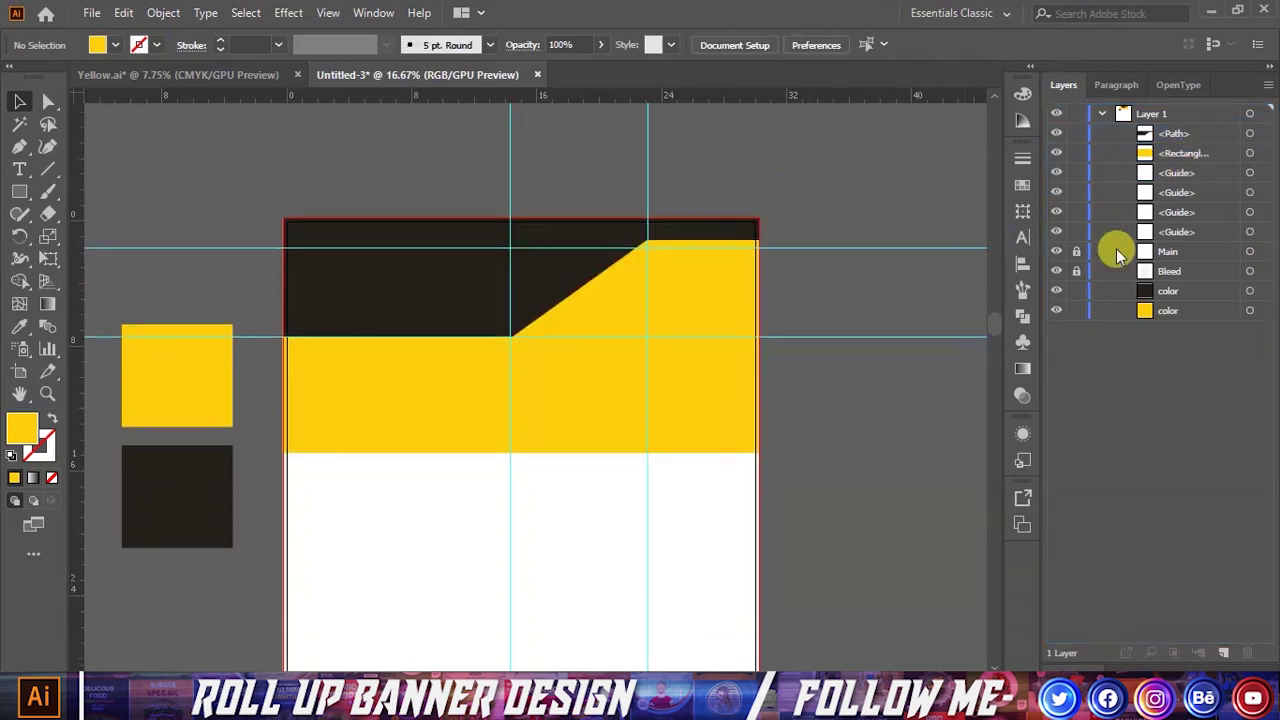
pyautogui.scroll(1, 491, 269)
pyautogui.scroll(-1, 640, 266)
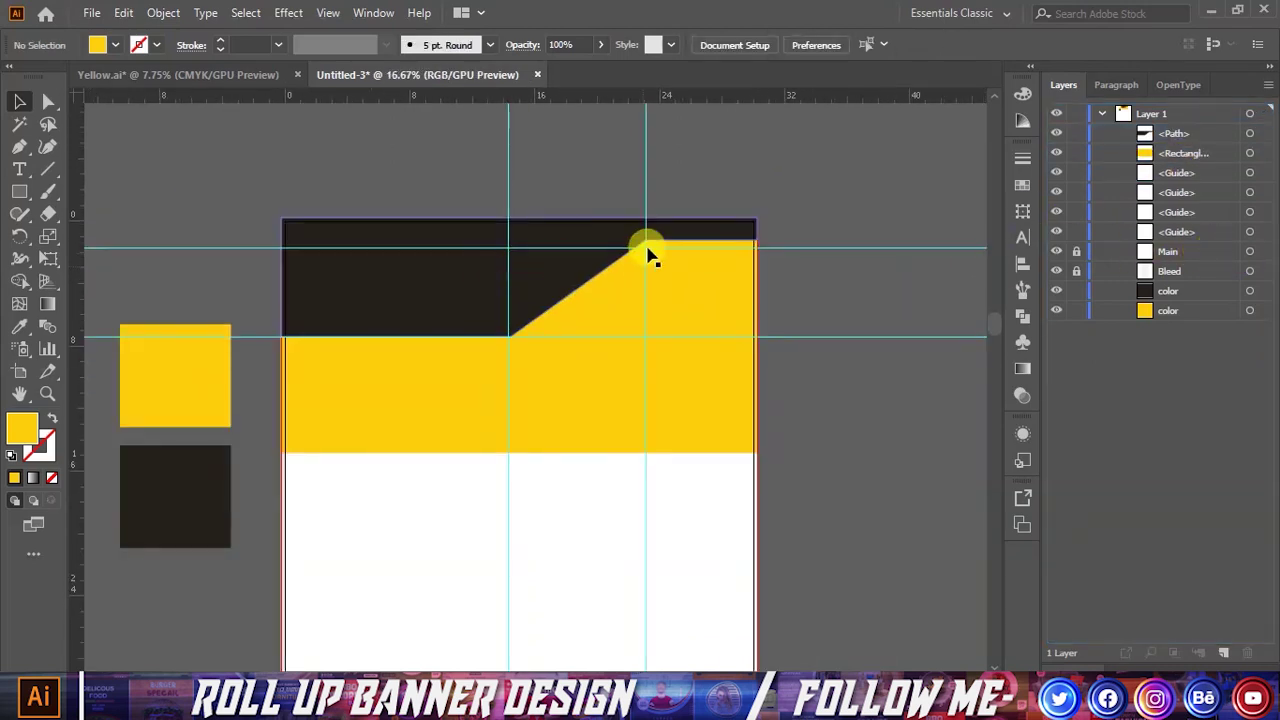
pyautogui.scroll(1, 490, 400)
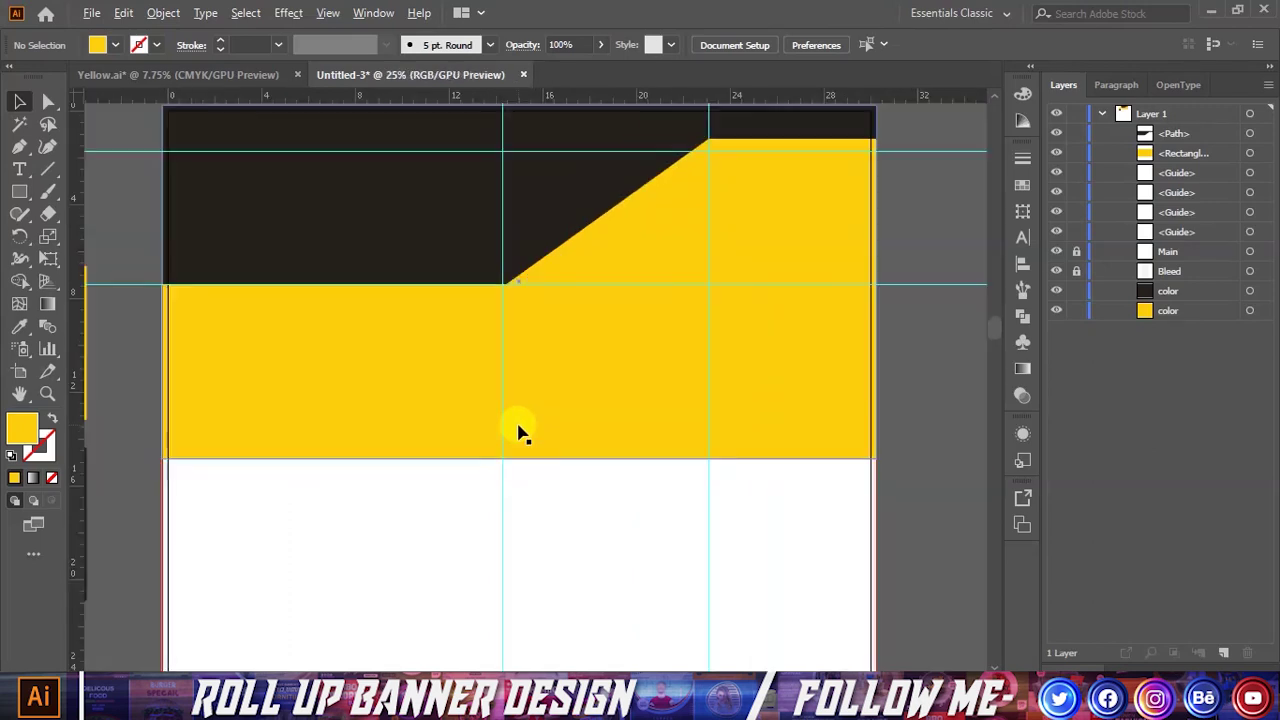
pyautogui.scroll(-1, 523, 428)
pyautogui.scroll(1, 540, 410)
pyautogui.scroll(-1, 340, 368)
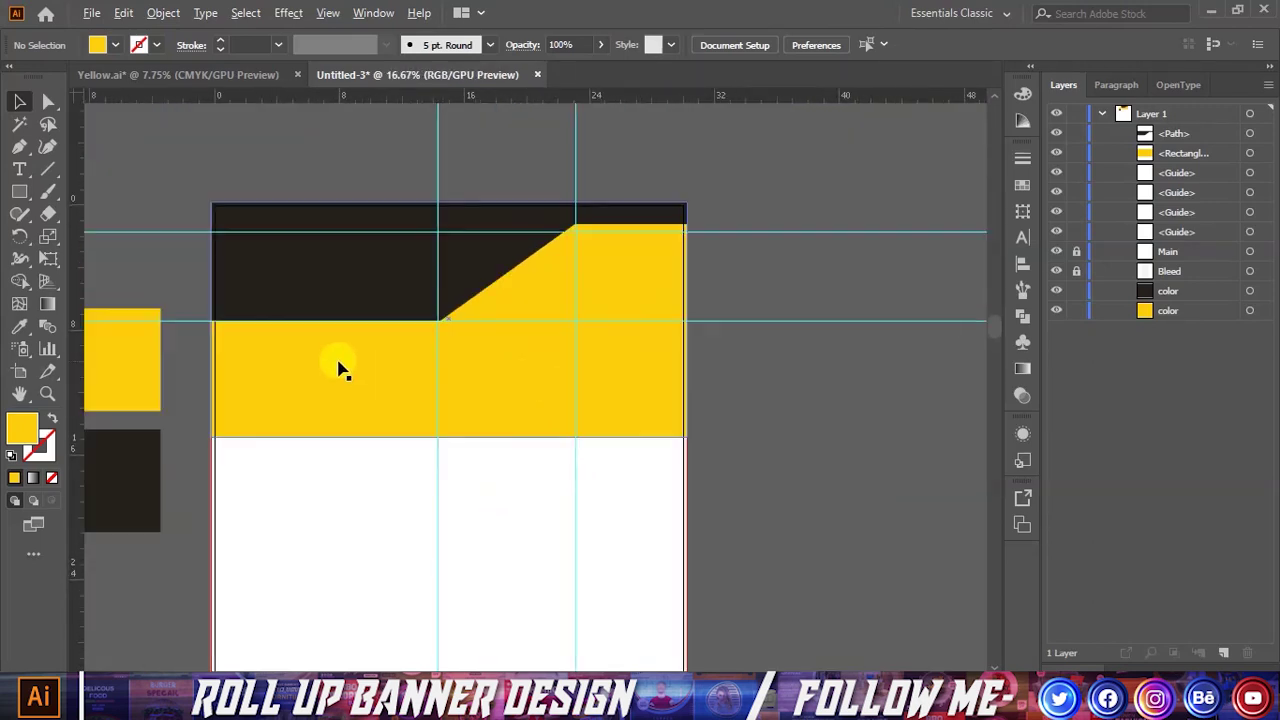
pyautogui.click(1077, 271)
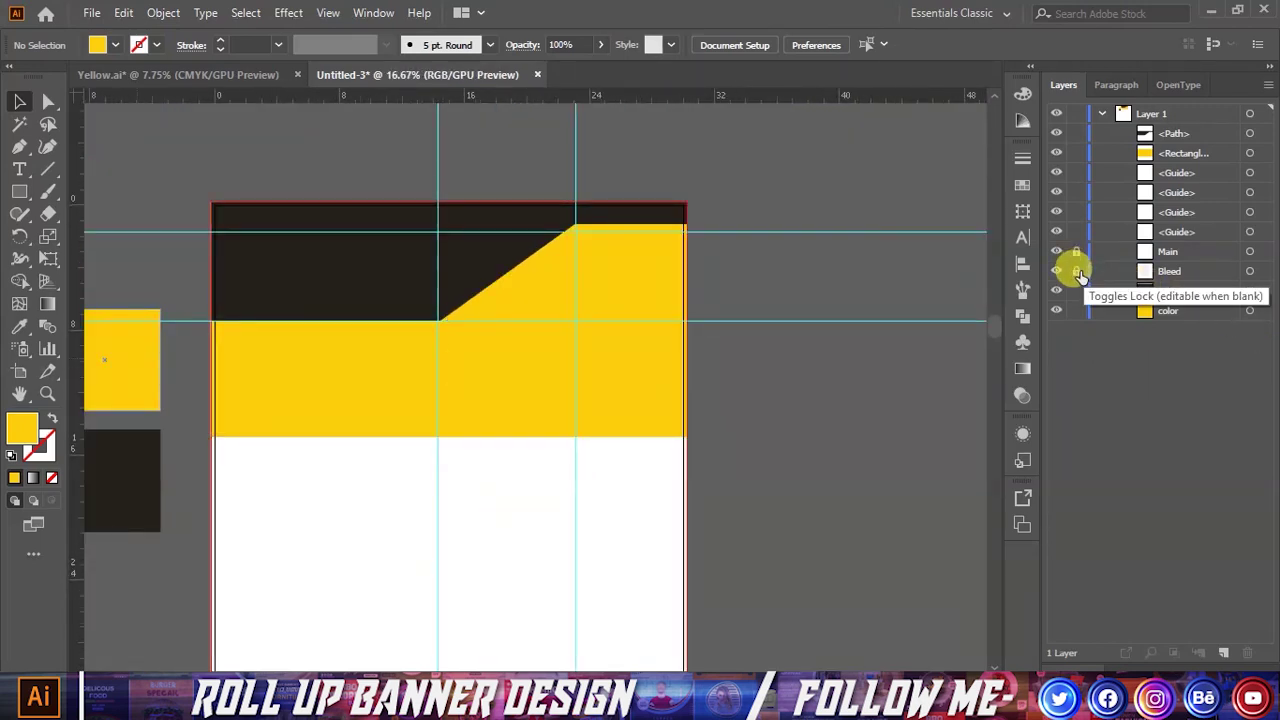
pyautogui.scroll(1, 226, 285)
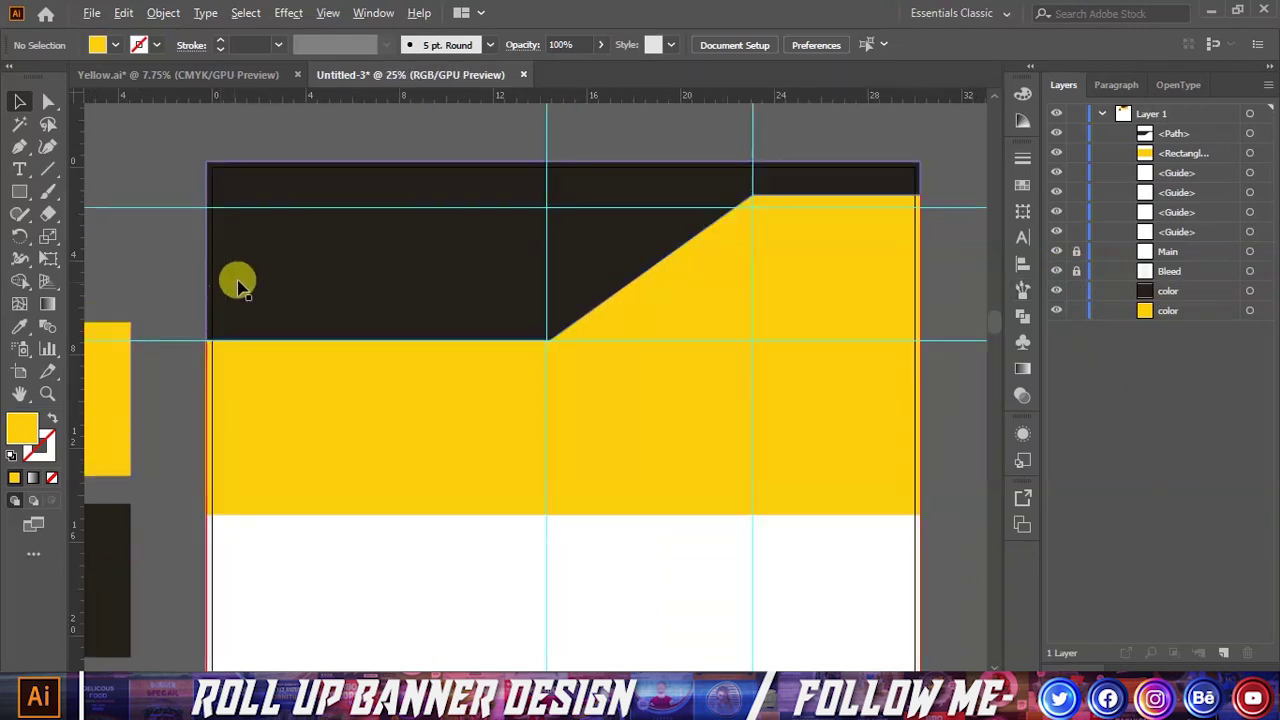
pyautogui.scroll(-1, 255, 284)
pyautogui.scroll(-1, 434, 286)
pyautogui.scroll(1, 385, 468)
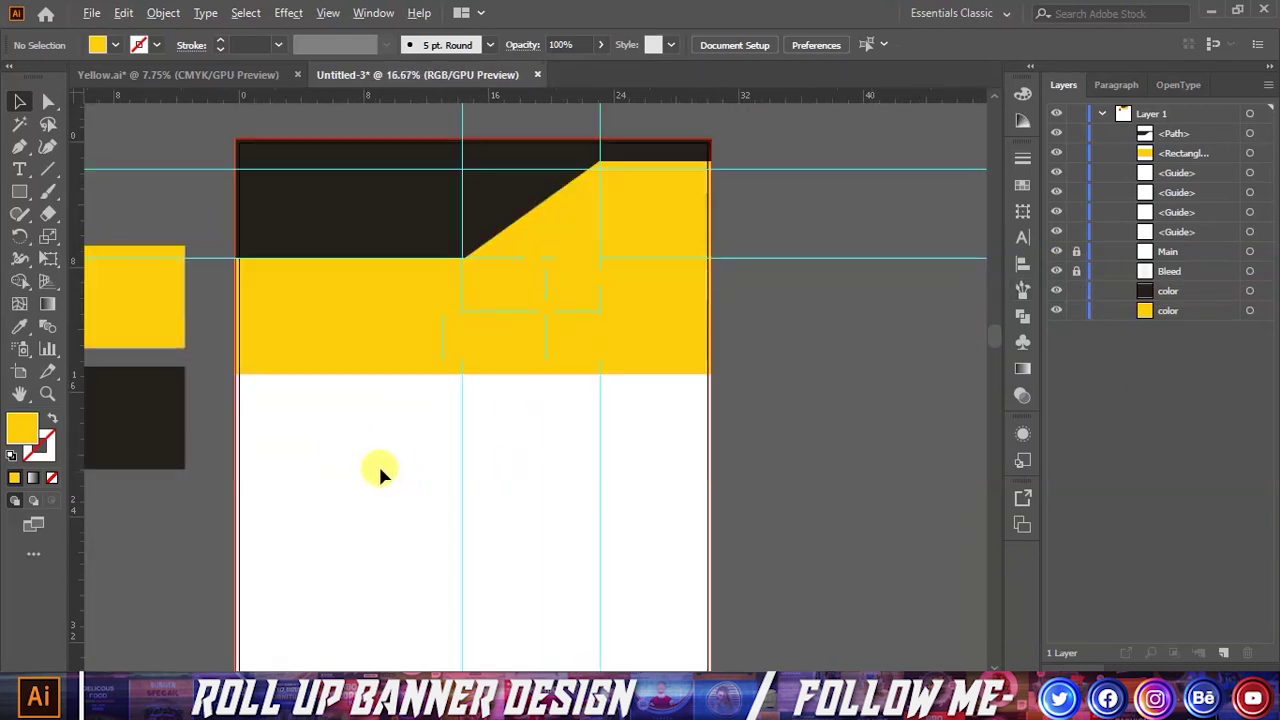
pyautogui.scroll(1, 240, 366)
pyautogui.scroll(-1, 240, 366)
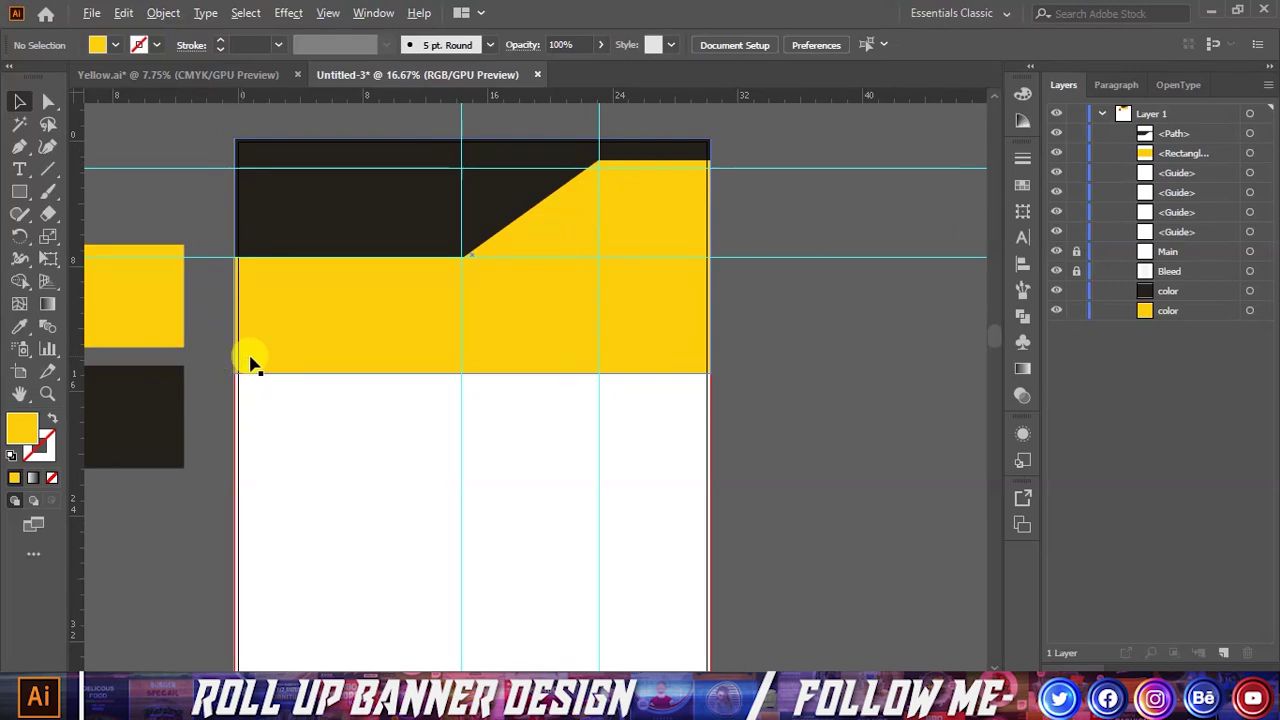
pyautogui.scroll(1, 338, 449)
pyautogui.scroll(-1, 336, 441)
pyautogui.scroll(-2, 336, 410)
pyautogui.scroll(-1, 333, 402)
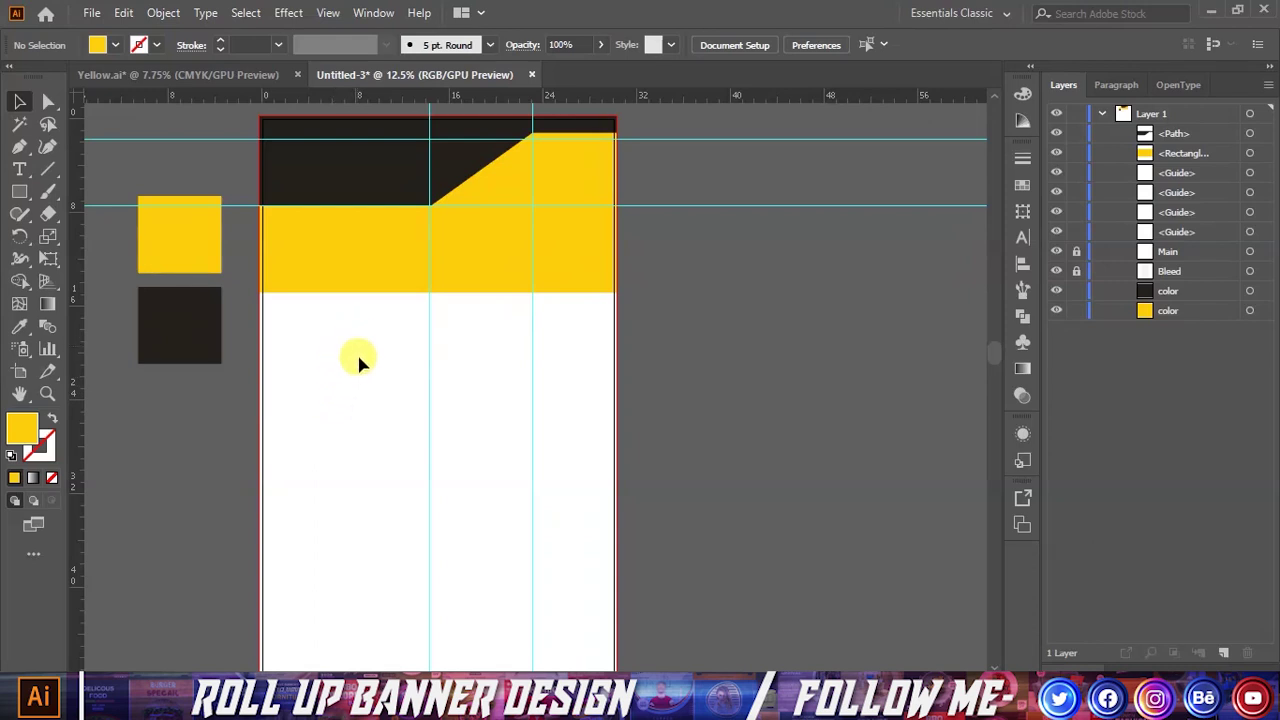
pyautogui.scroll(1, 340, 350)
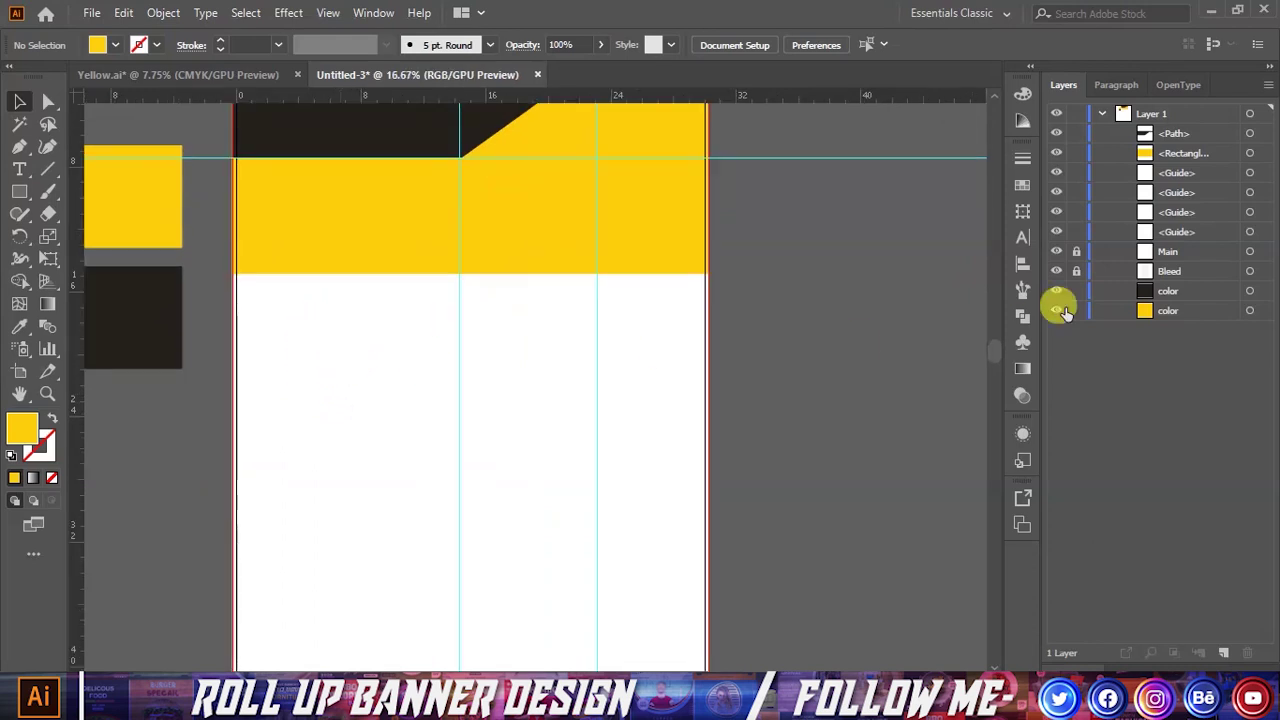
# Step: Unlock Main, copy it, paste a copy in front and lock that copy
pyautogui.click(1076, 251)
pyautogui.click(1250, 251)
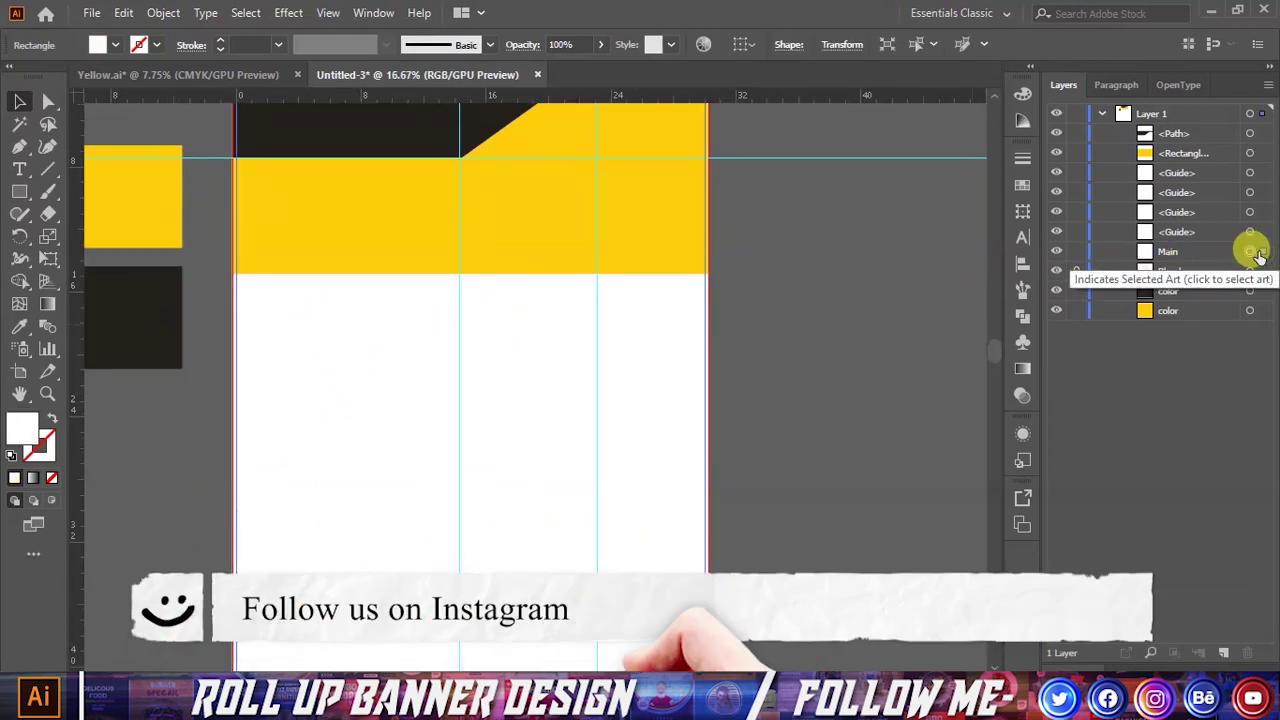
pyautogui.click(123, 12)
pyautogui.click(153, 103)
pyautogui.click(125, 14)
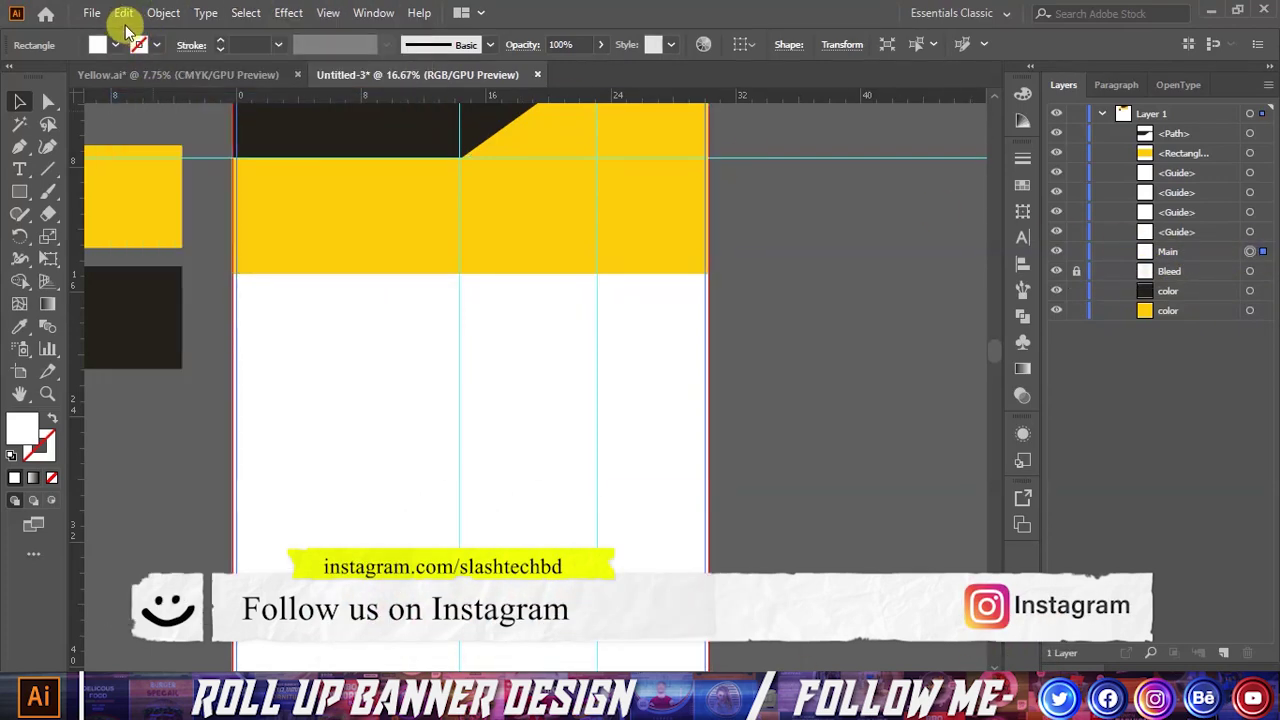
pyautogui.click(176, 144)
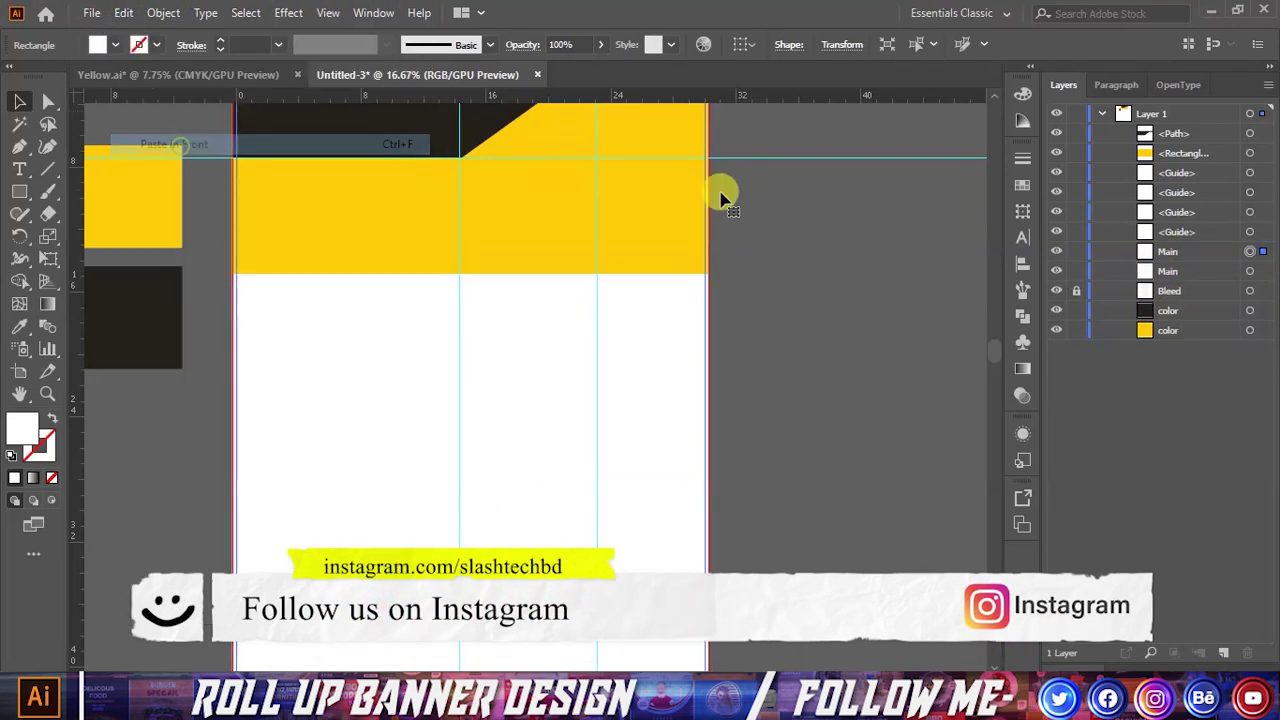
pyautogui.click(1076, 271)
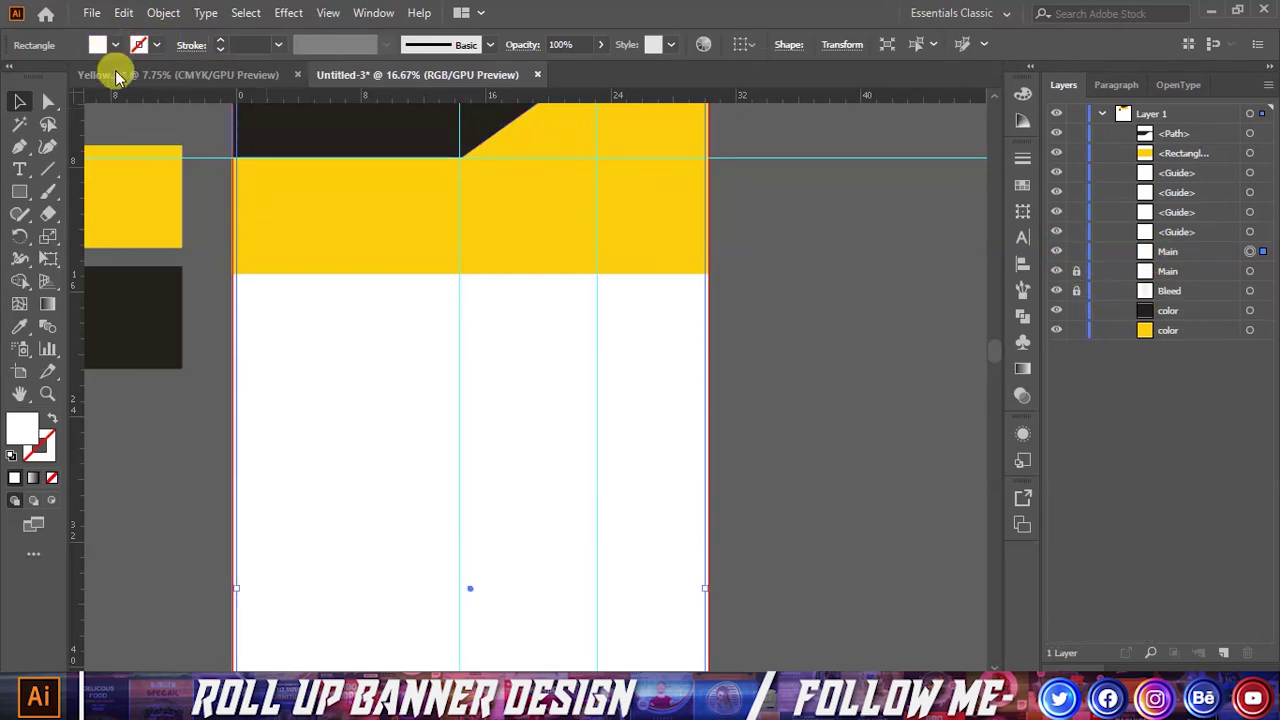
# Step: Fill Main with the dark swatch via Eyedropper, delete the duplicate, and lock Main
pyautogui.click(19, 326)
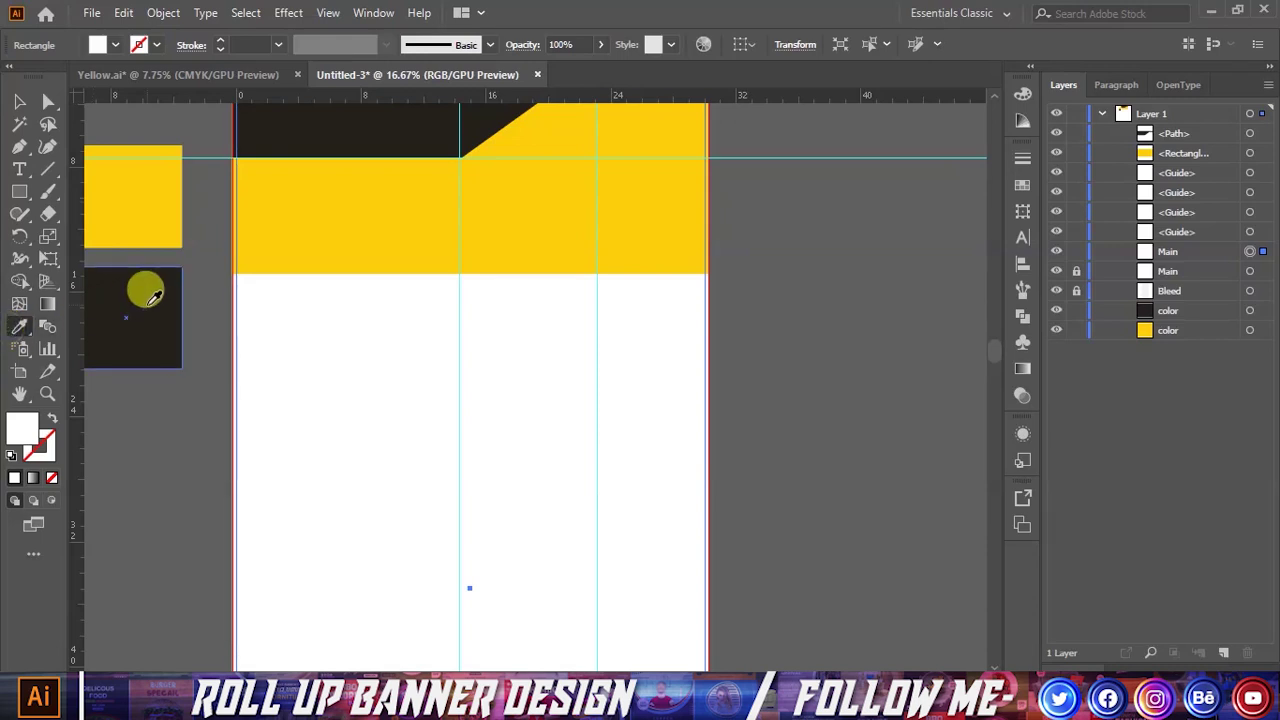
pyautogui.hotkey('ctrl', 'z')
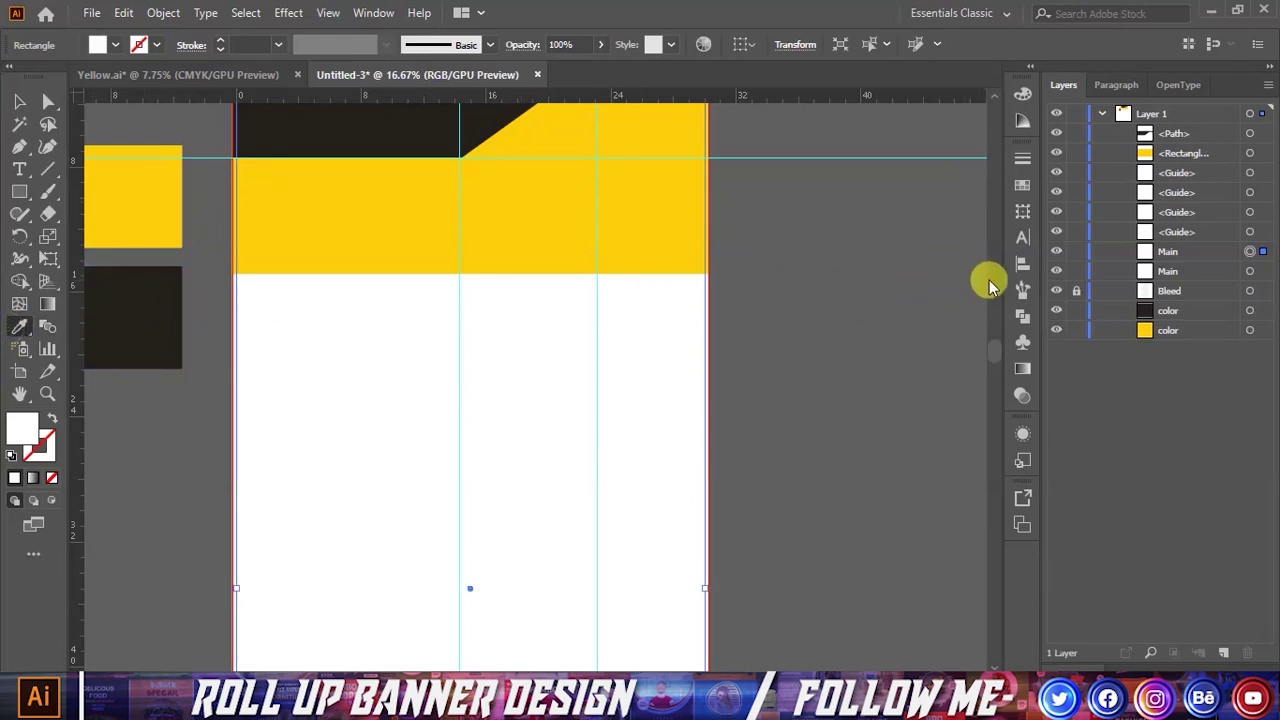
pyautogui.click(170, 292)
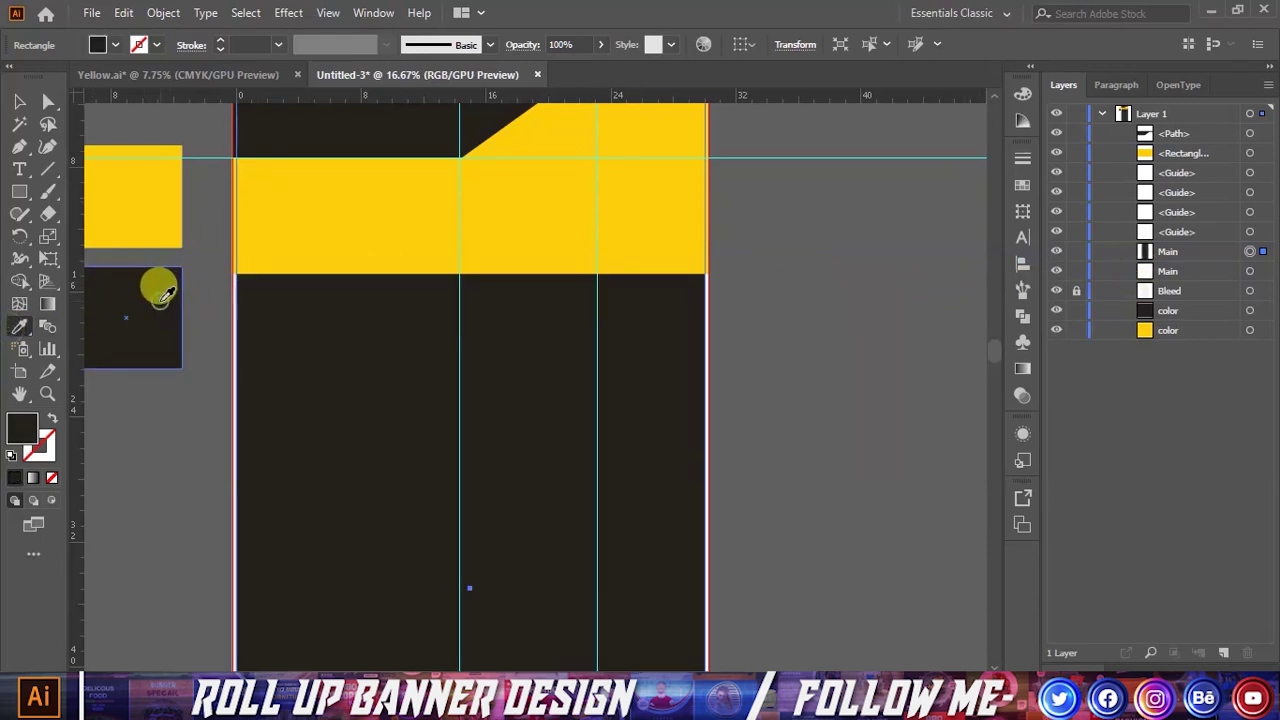
pyautogui.click(19, 101)
pyautogui.click(847, 298)
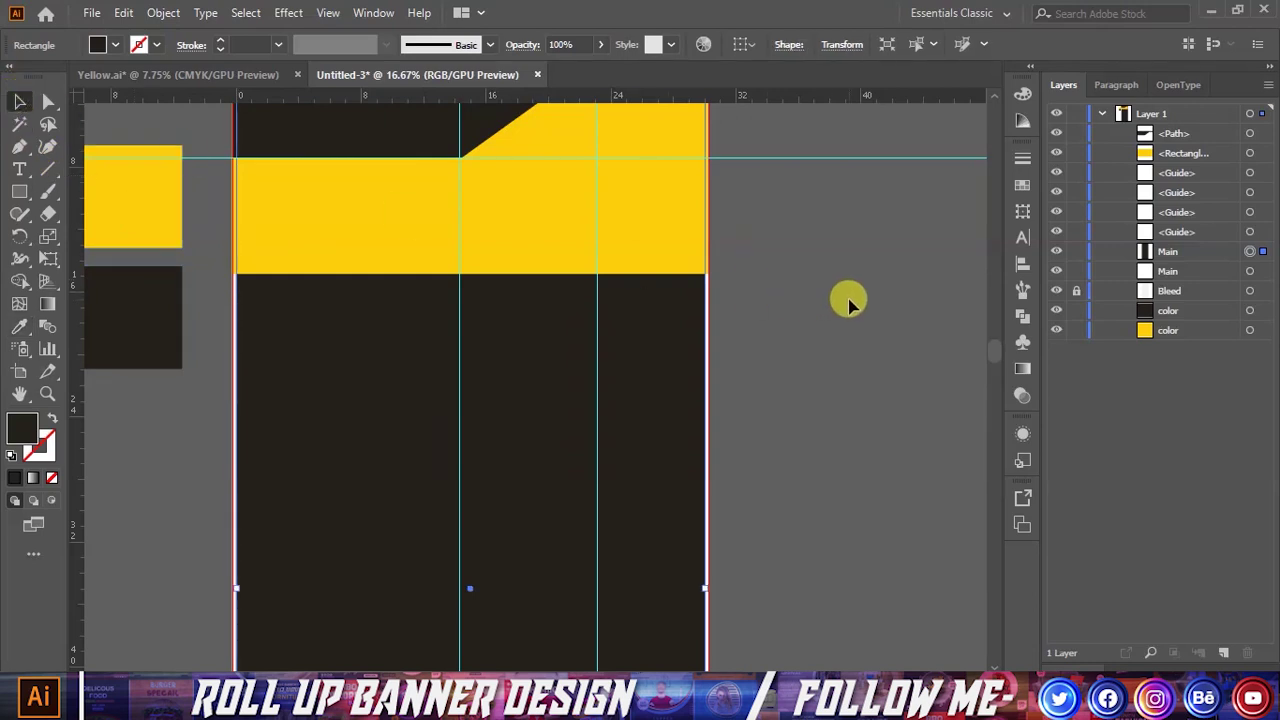
pyautogui.click(1251, 253)
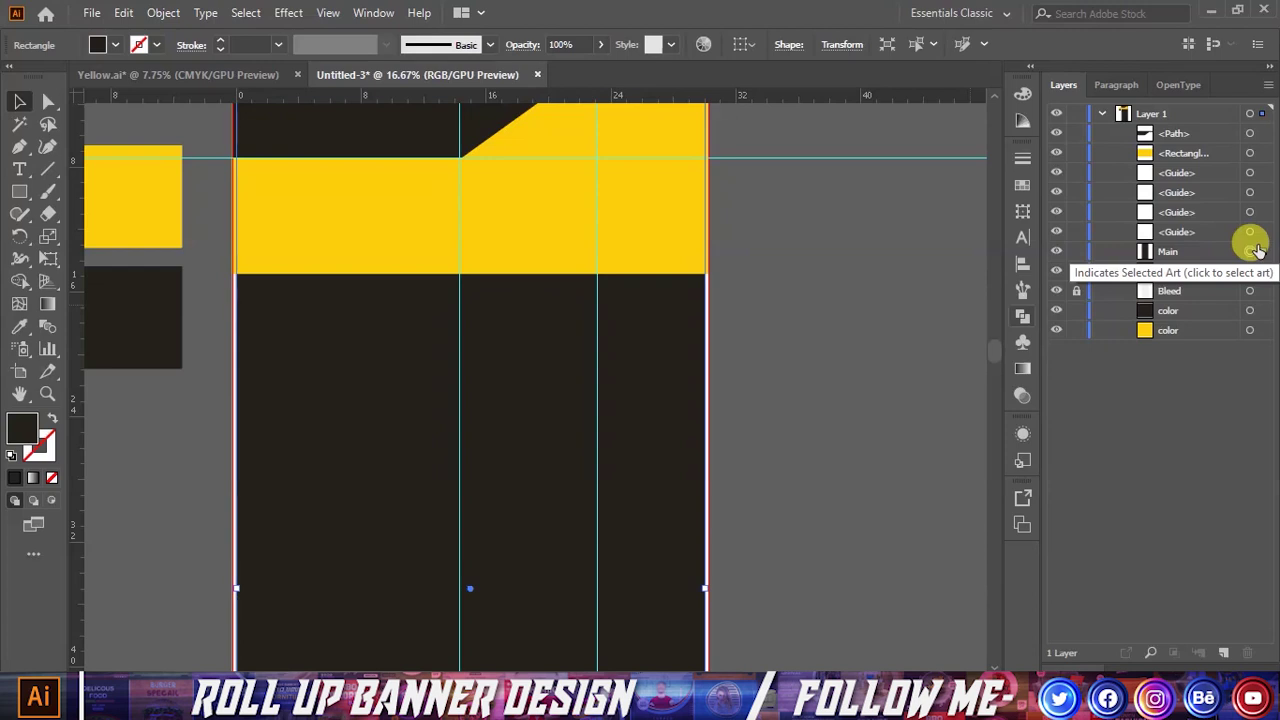
pyautogui.press('Delete')
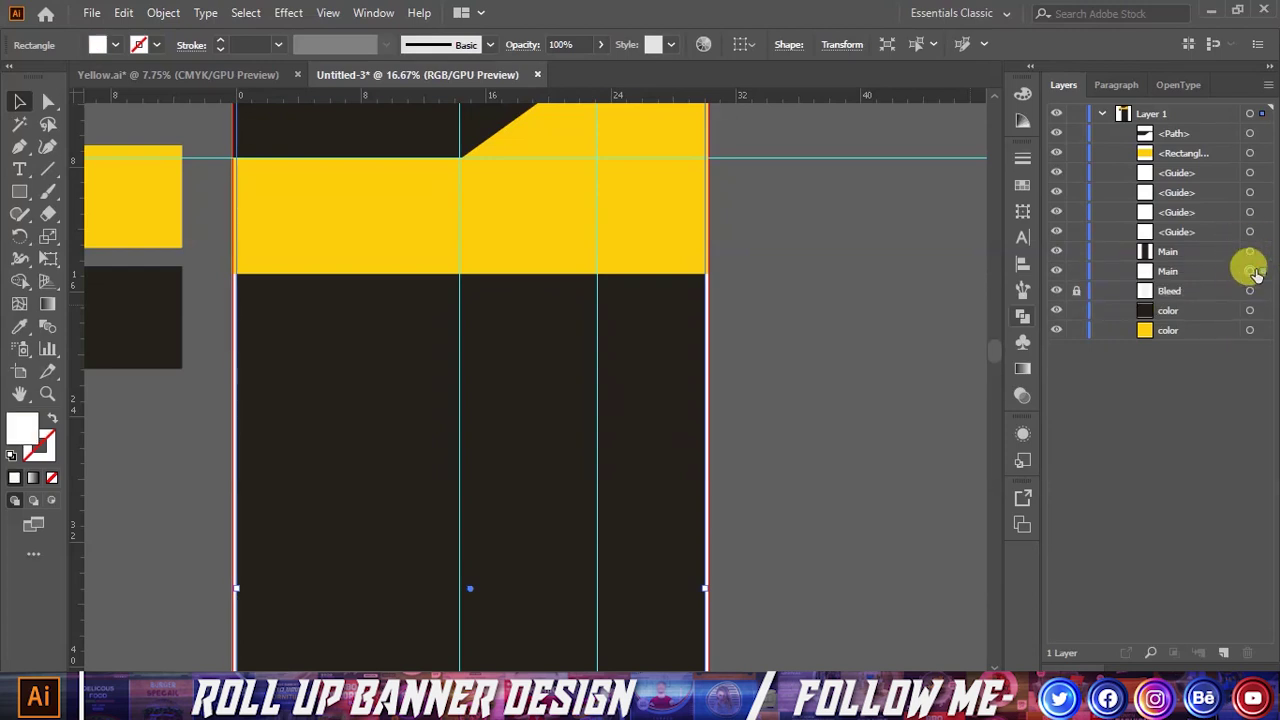
pyautogui.click(1074, 251)
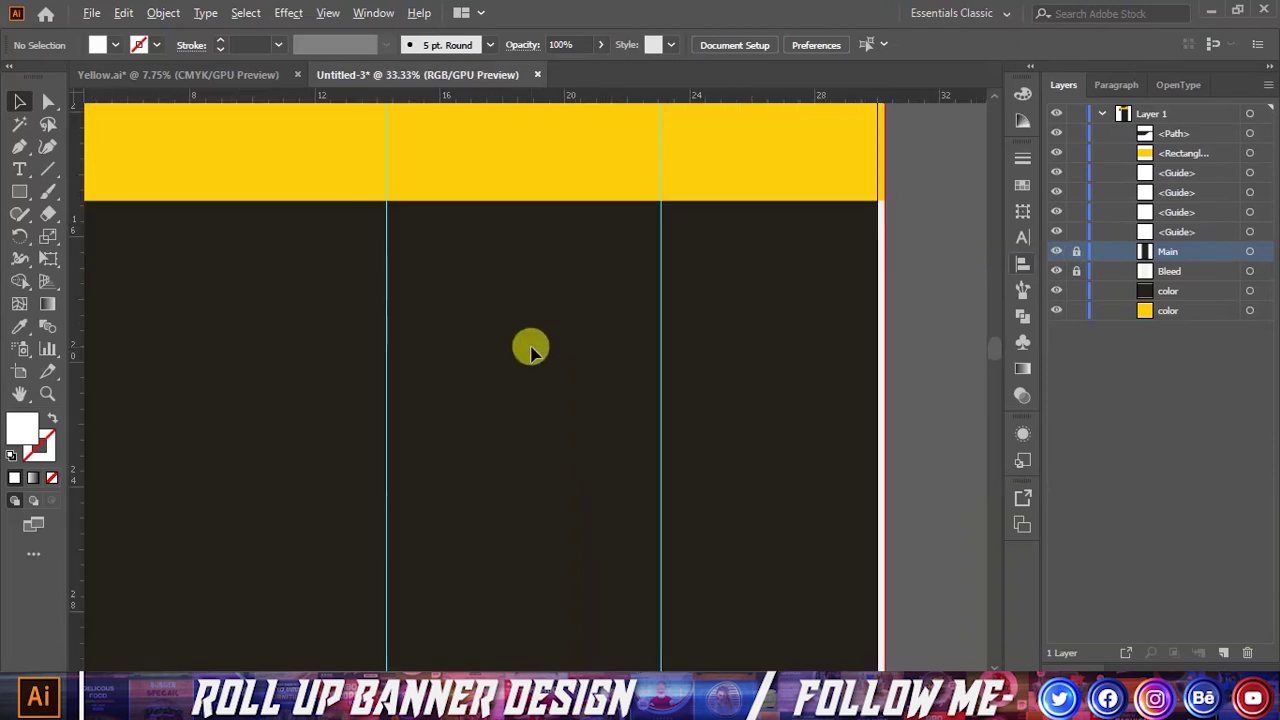
# Step: Drag the yellow band's bottom edge down to about 16.65 in tall, then deselect
pyautogui.scroll(1, 535, 345)
pyautogui.scroll(2, 512, 340)
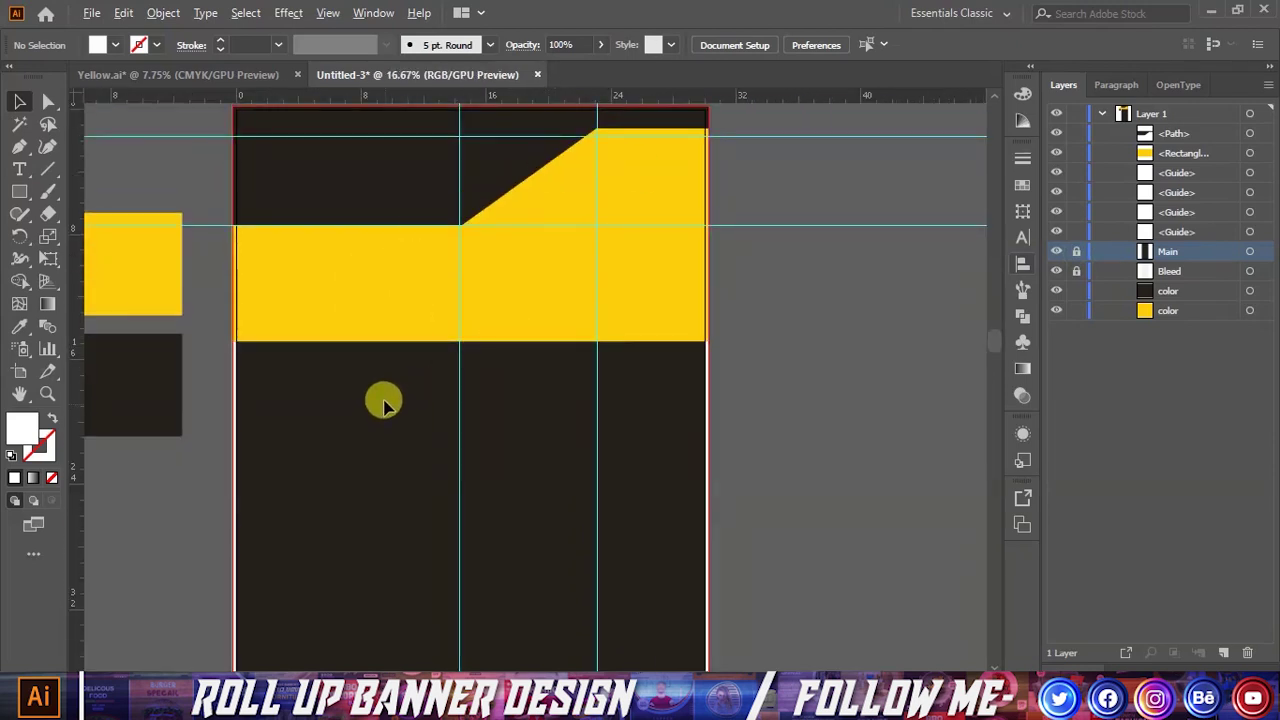
pyautogui.click(486, 322)
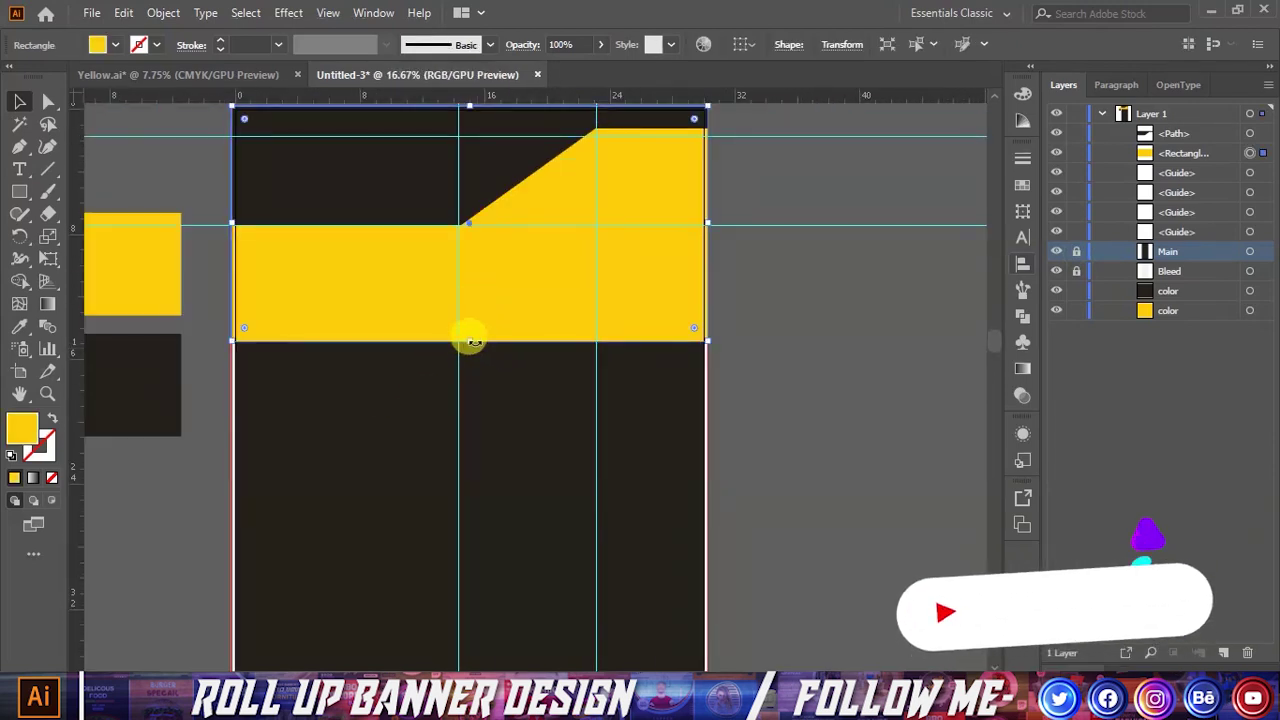
pyautogui.moveTo(472, 342); pyautogui.dragTo(468, 379)
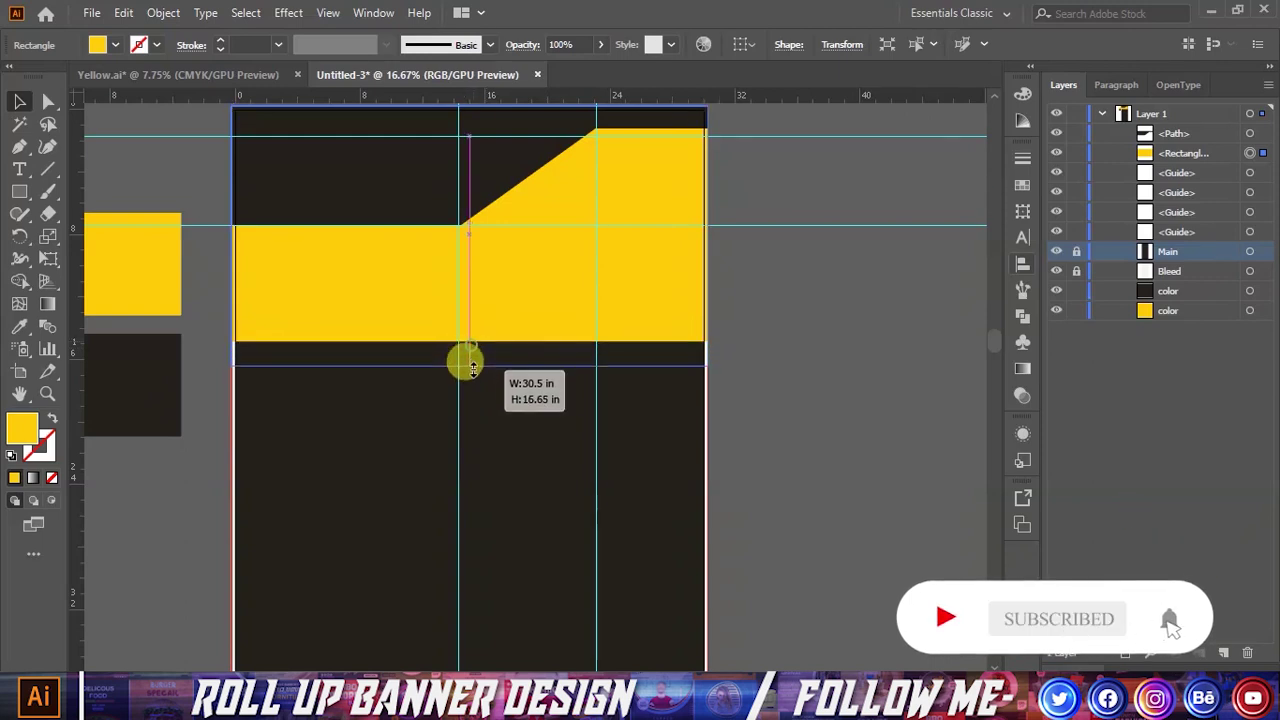
pyautogui.click(815, 385)
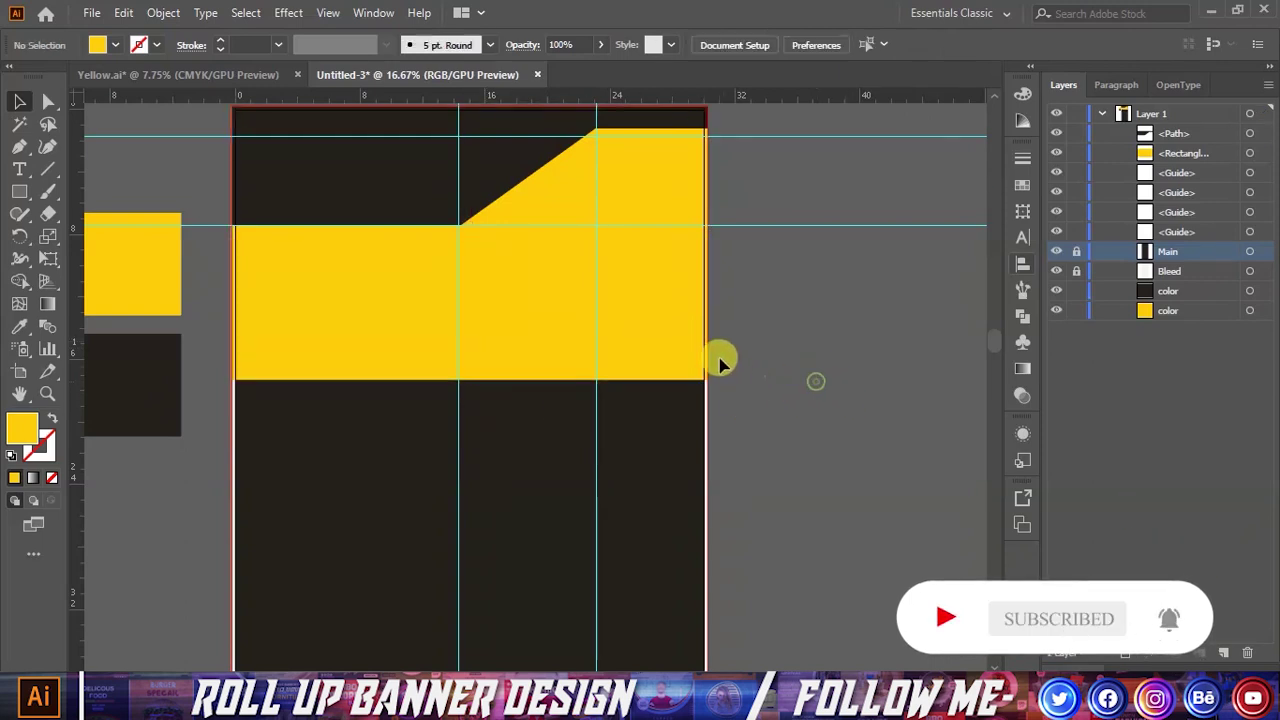
pyautogui.scroll(-1, 718, 362)
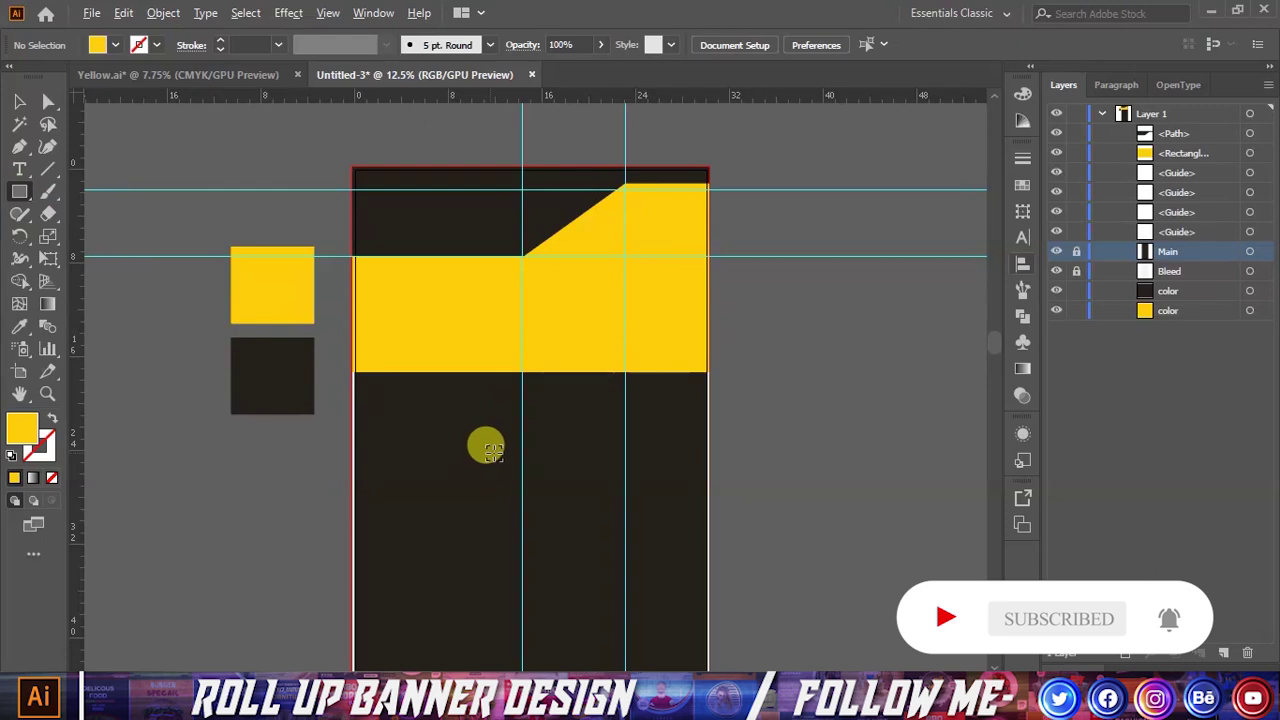
pyautogui.scroll(1, 483, 443)
pyautogui.scroll(-1, 300, 462)
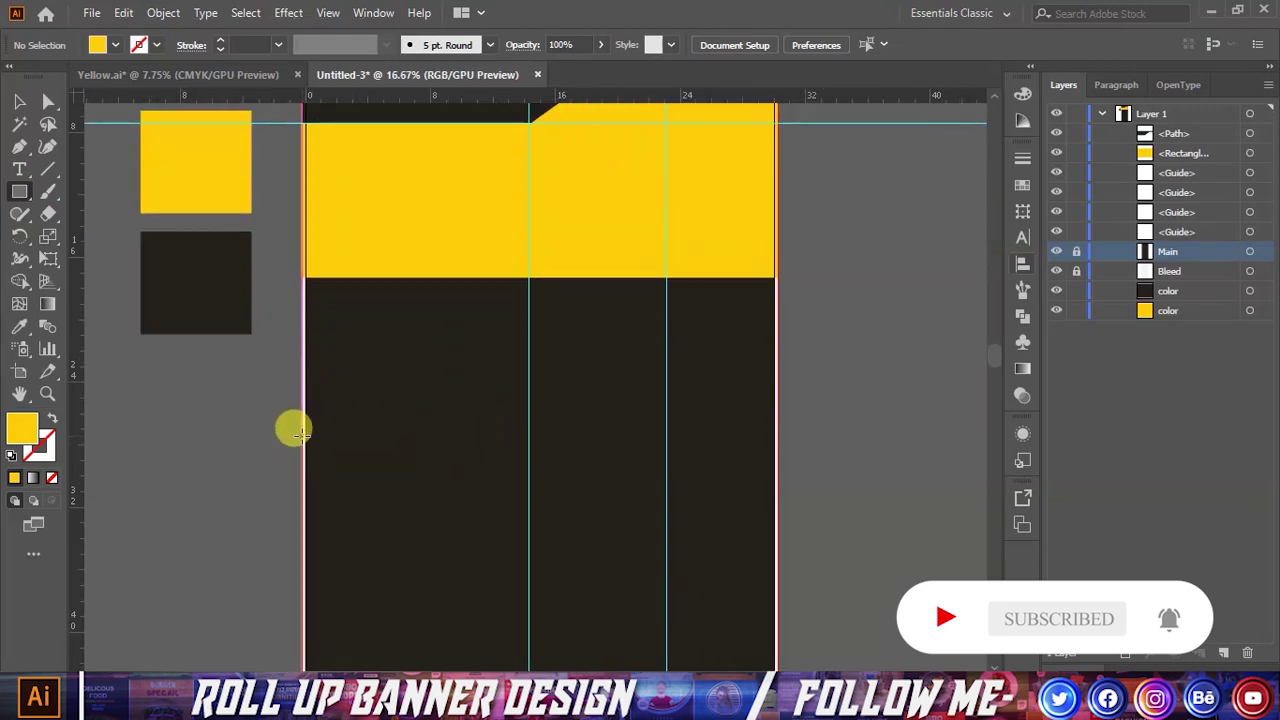
# Step: Draw a yellow bar across the dark area, stretched to full banner width (about 30.5 × 2.46 in)
pyautogui.moveTo(312, 440); pyautogui.dragTo(772, 477)
pyautogui.hscroll(3, 729, 477)
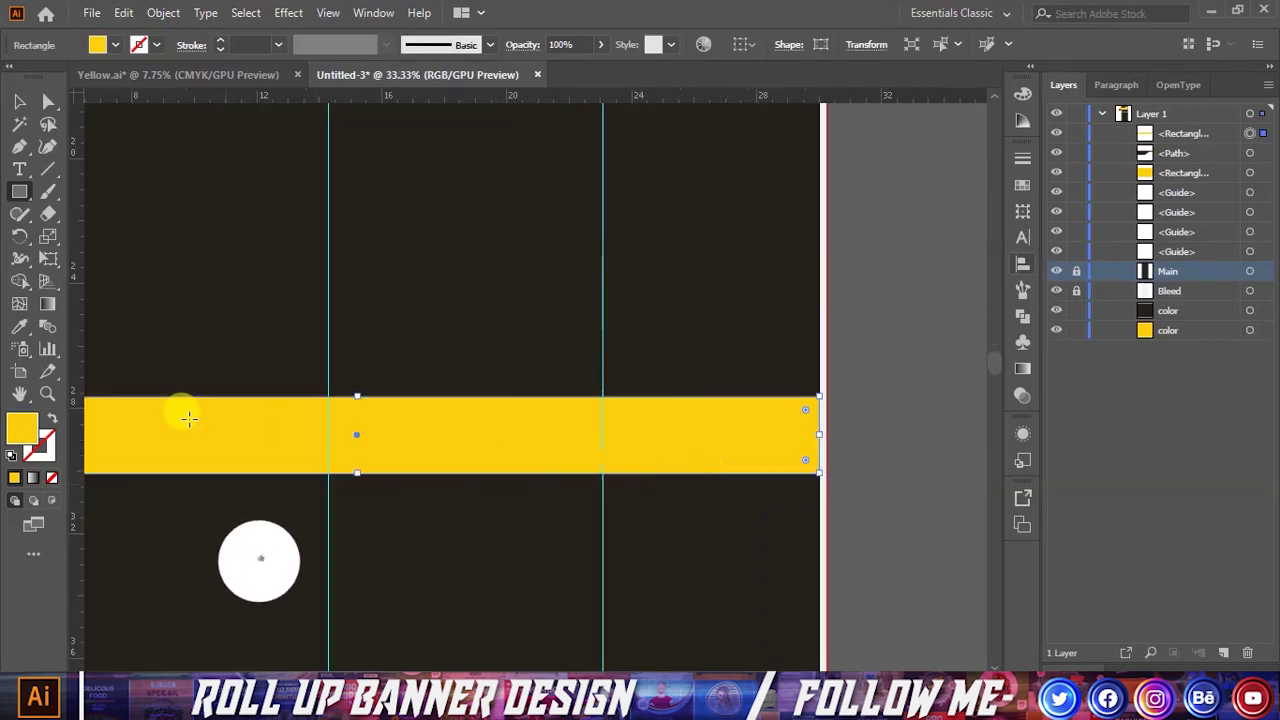
pyautogui.scroll(1, 107, 416)
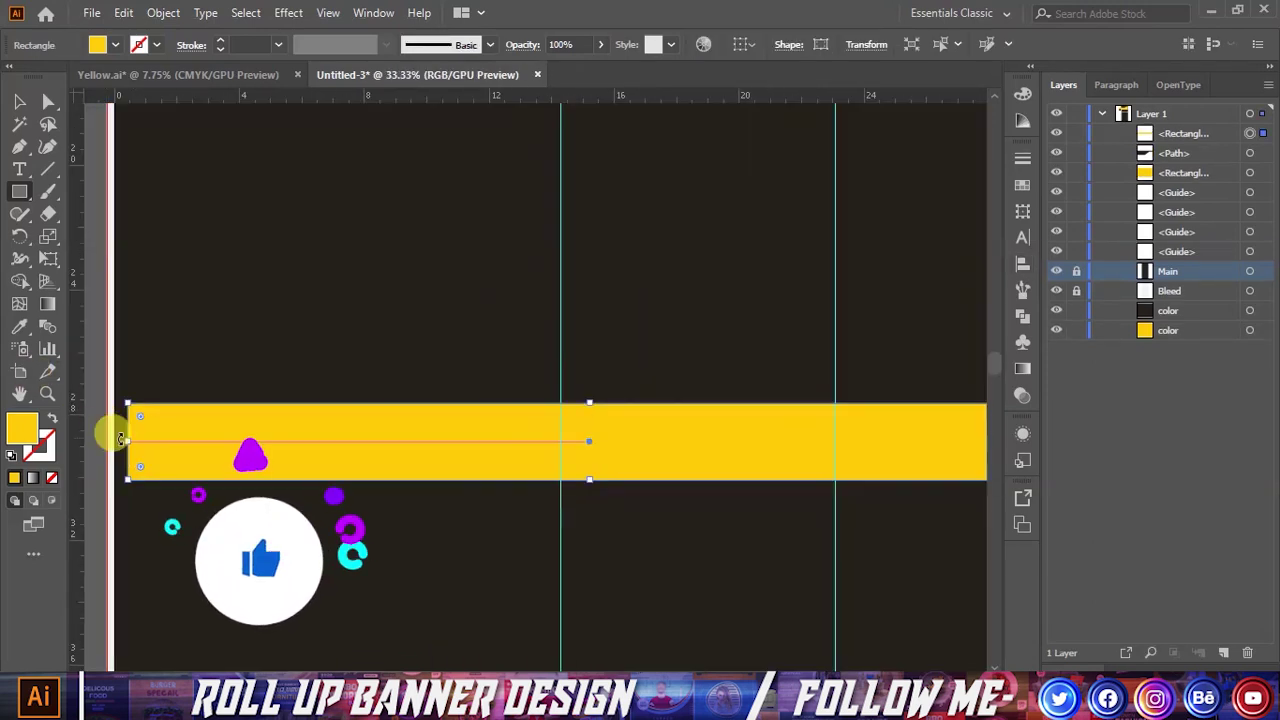
pyautogui.moveTo(120, 440); pyautogui.dragTo(107, 443)
pyautogui.scroll(-1, 540, 436)
pyautogui.scroll(-1, 808, 434)
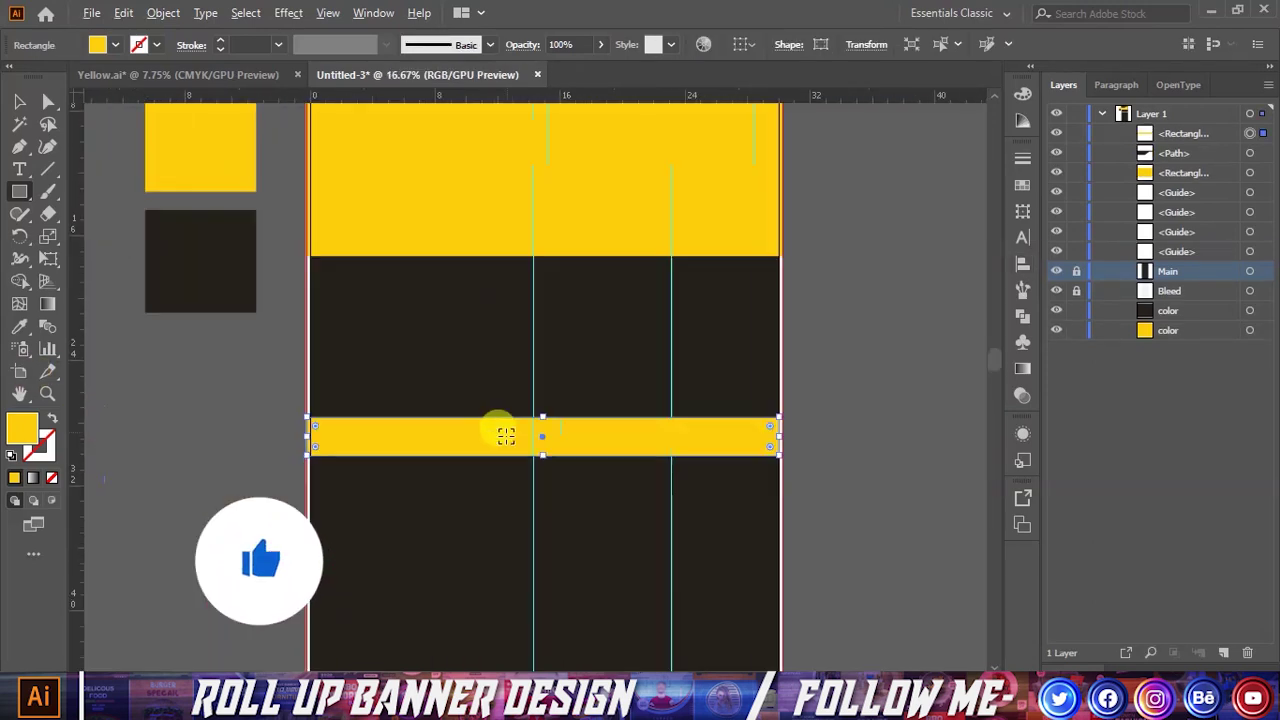
pyautogui.scroll(2, 770, 432)
pyautogui.moveTo(747, 434); pyautogui.dragTo(750, 432)
pyautogui.scroll(-3, 778, 417)
# Step: Nudge the yellow stripe down three steps with the Selection Tool
pyautogui.click(20, 97)
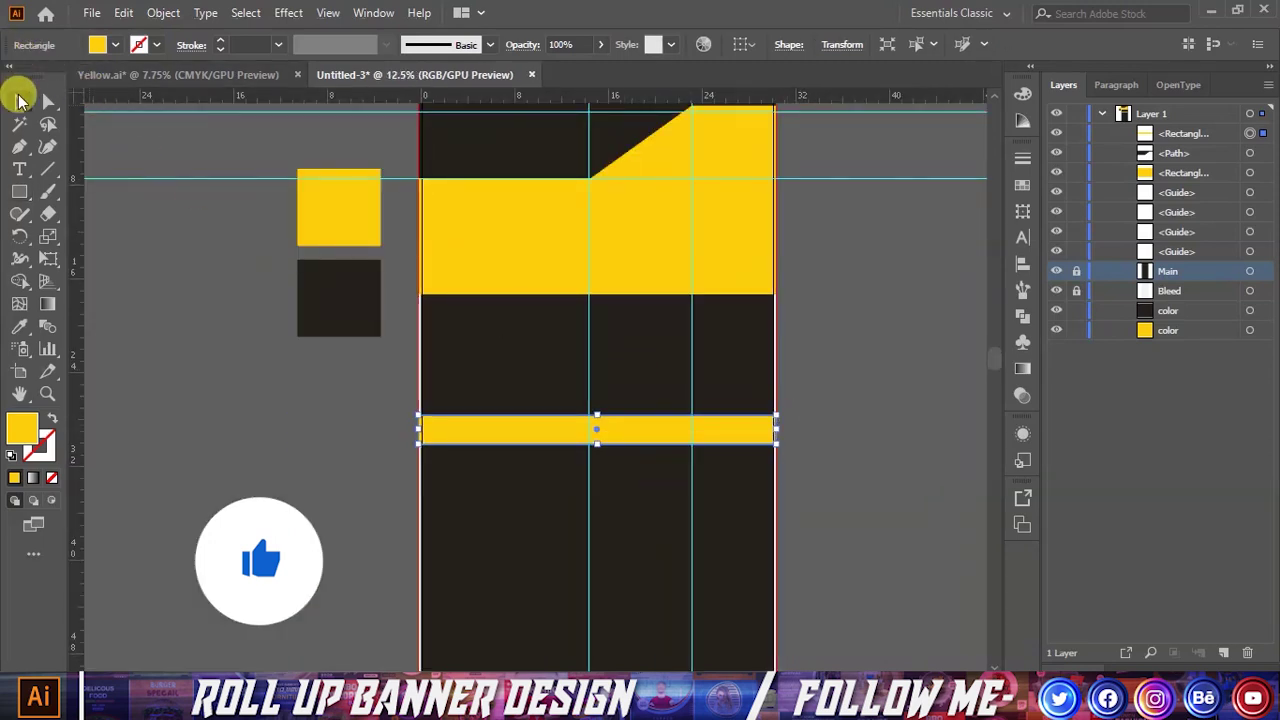
pyautogui.press('Down')
pyautogui.press('Down')
pyautogui.press('Down')
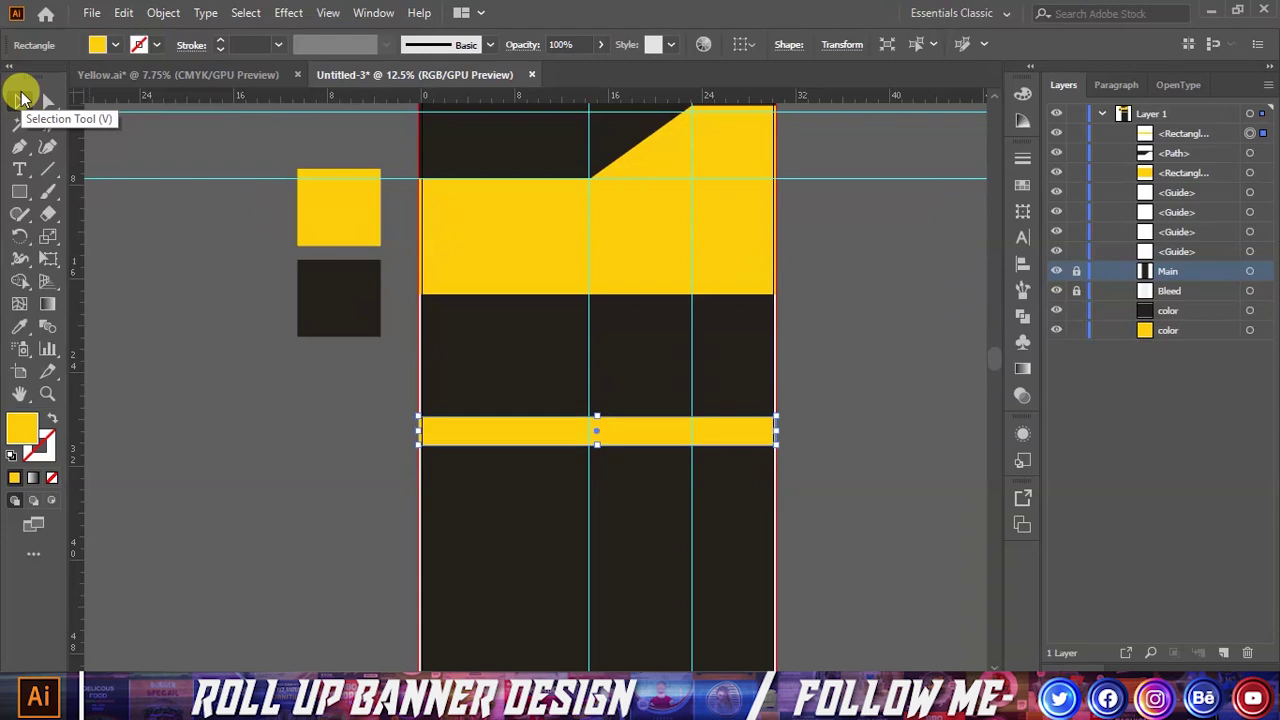
pyautogui.press('Down')
pyautogui.press('Down')
pyautogui.press('Down')
pyautogui.press('Down')
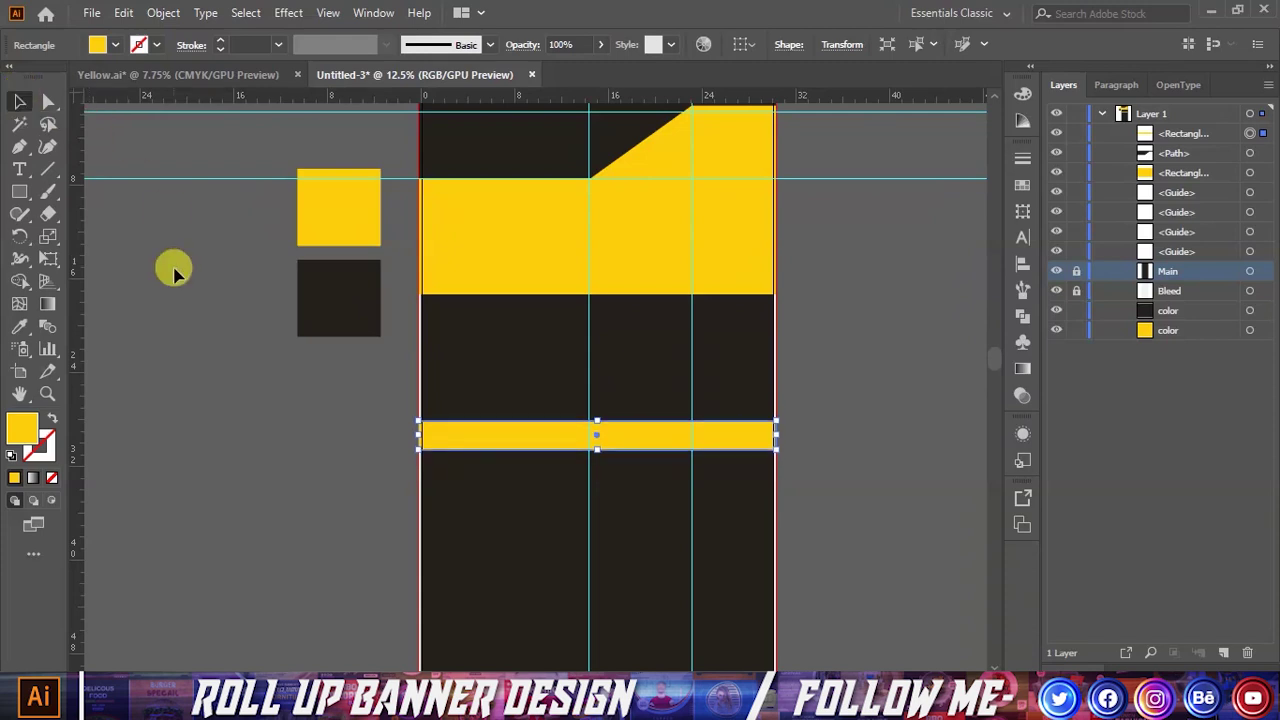
pyautogui.press('Down')
pyautogui.press('Down')
pyautogui.press('Down')
pyautogui.press('Down')
# Step: Select the dark angled shape at the top of the banner
pyautogui.click(816, 366)
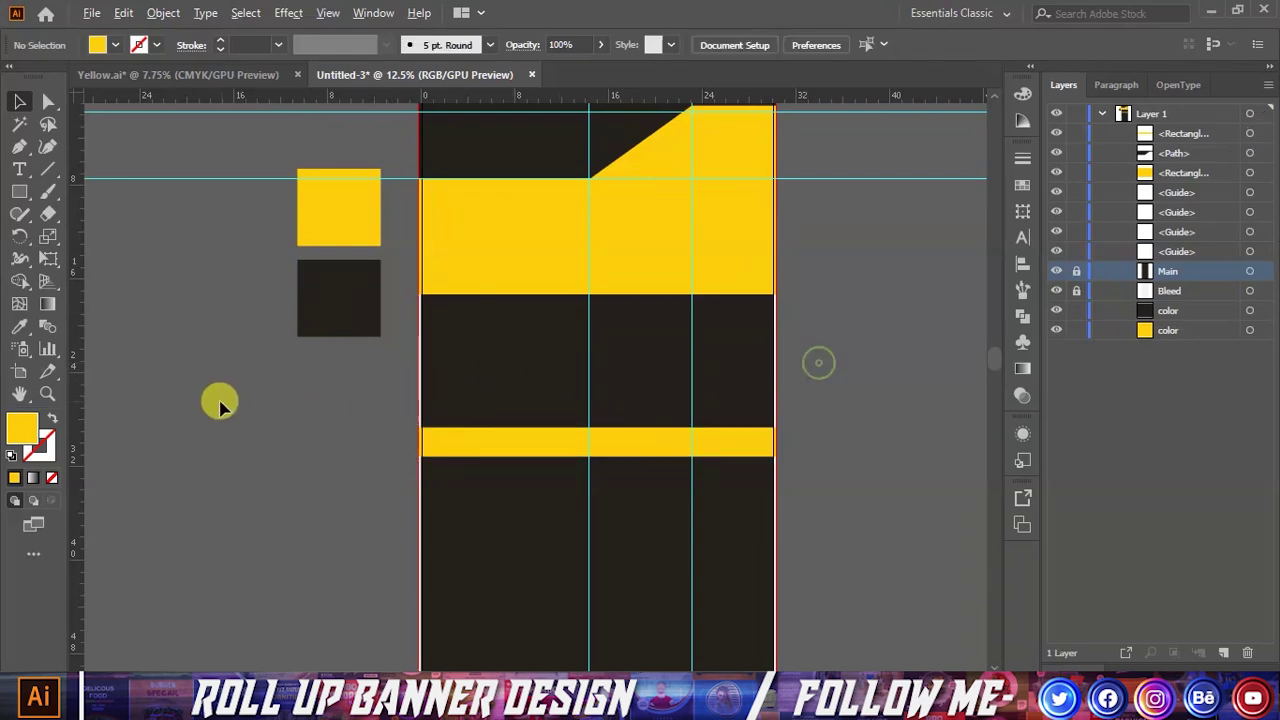
pyautogui.scroll(-2, 220, 402)
pyautogui.scroll(2, 457, 409)
pyautogui.scroll(-1, 463, 409)
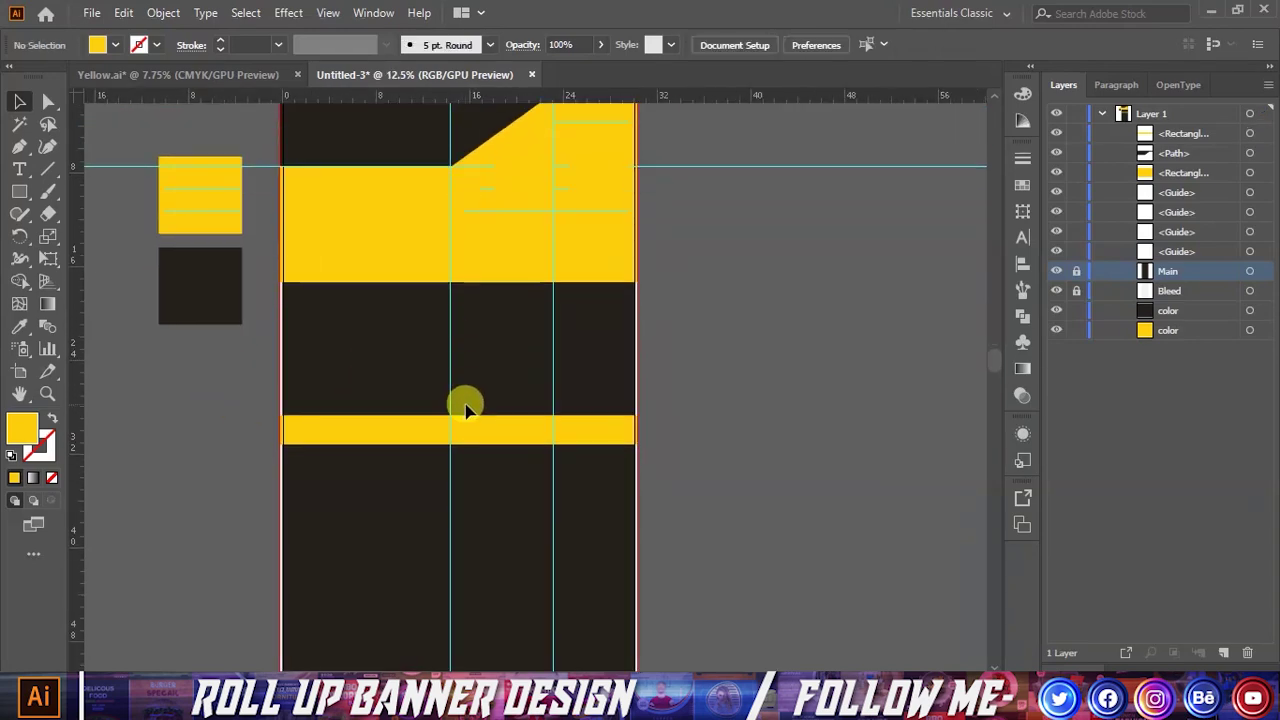
pyautogui.scroll(2, 463, 300)
pyautogui.scroll(1, 483, 218)
pyautogui.click(483, 218)
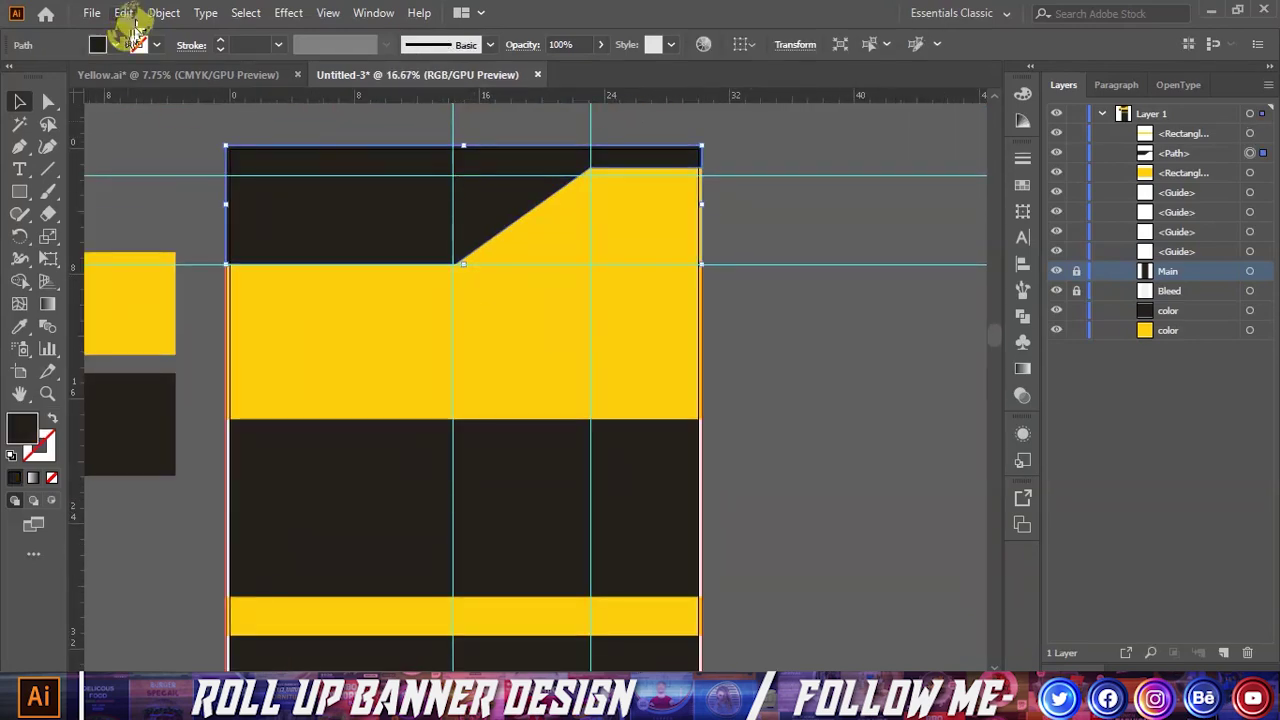
# Step: Paste a white copy of the dark header shape in front, nudged down to show a thin diagonal edge
pyautogui.click(123, 12)
pyautogui.click(153, 103)
pyautogui.click(123, 12)
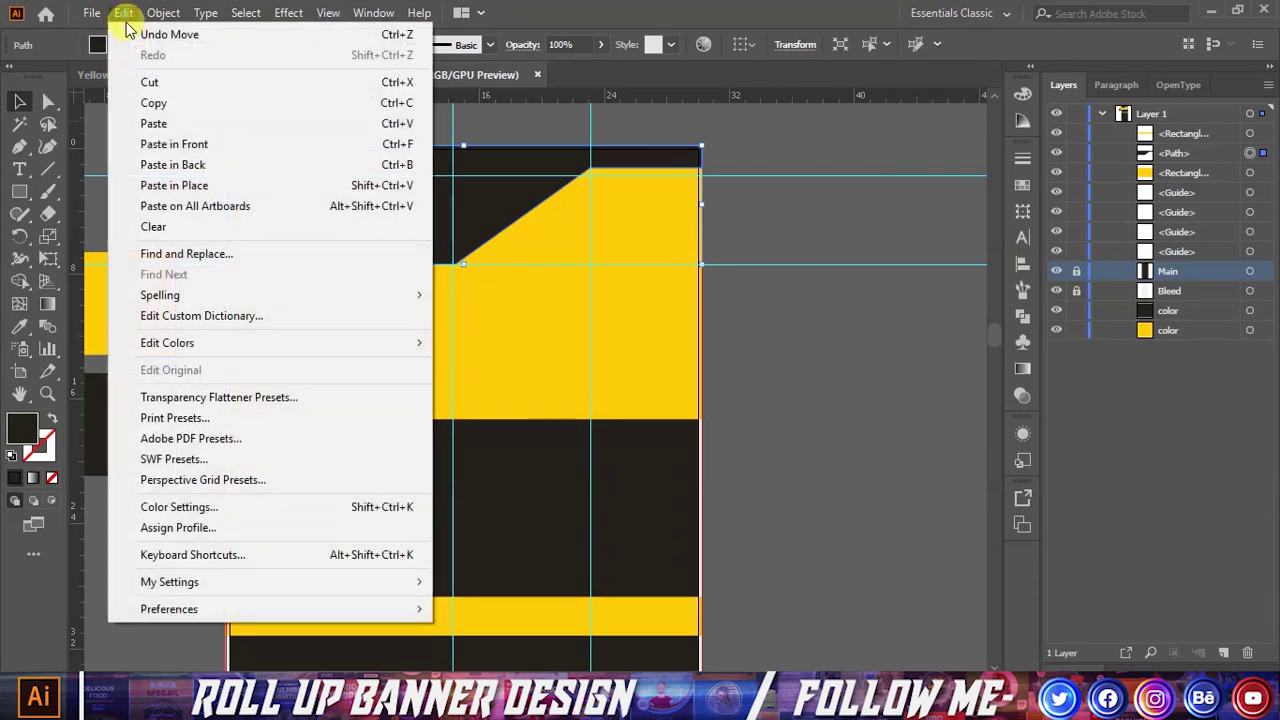
pyautogui.click(195, 151)
pyautogui.scroll(1, 414, 177)
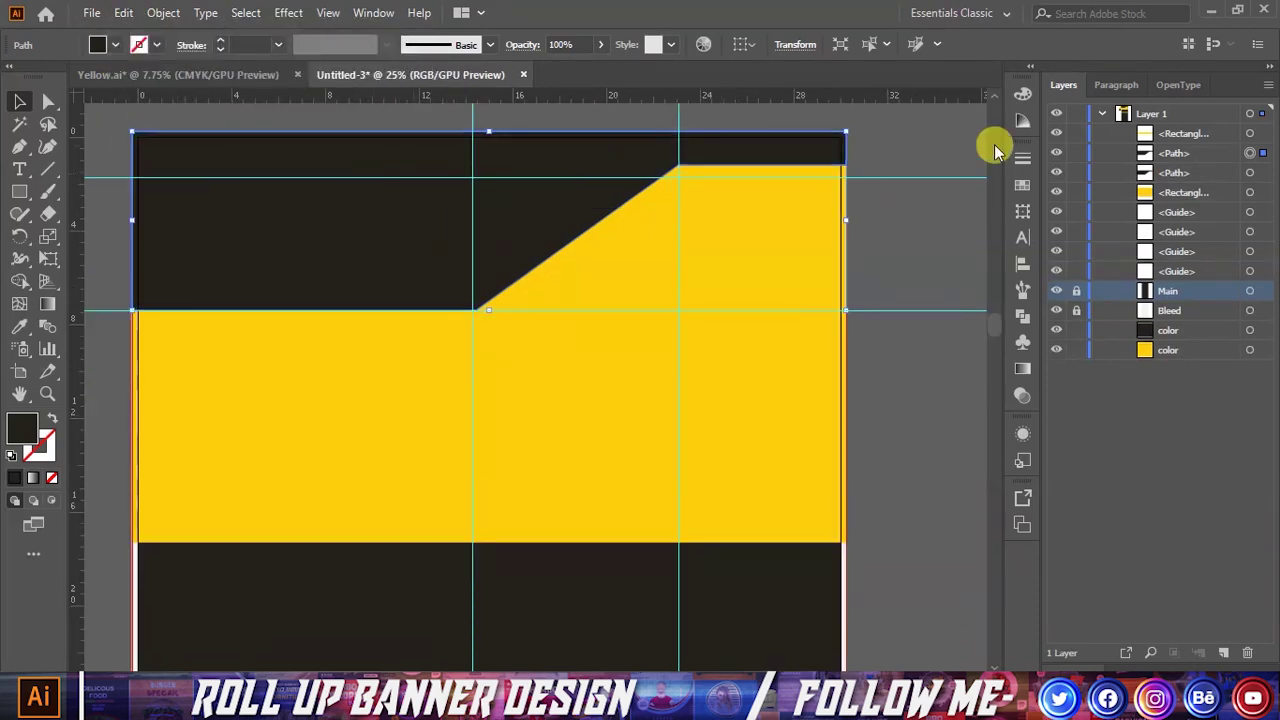
pyautogui.click(1250, 172)
pyautogui.click(99, 42)
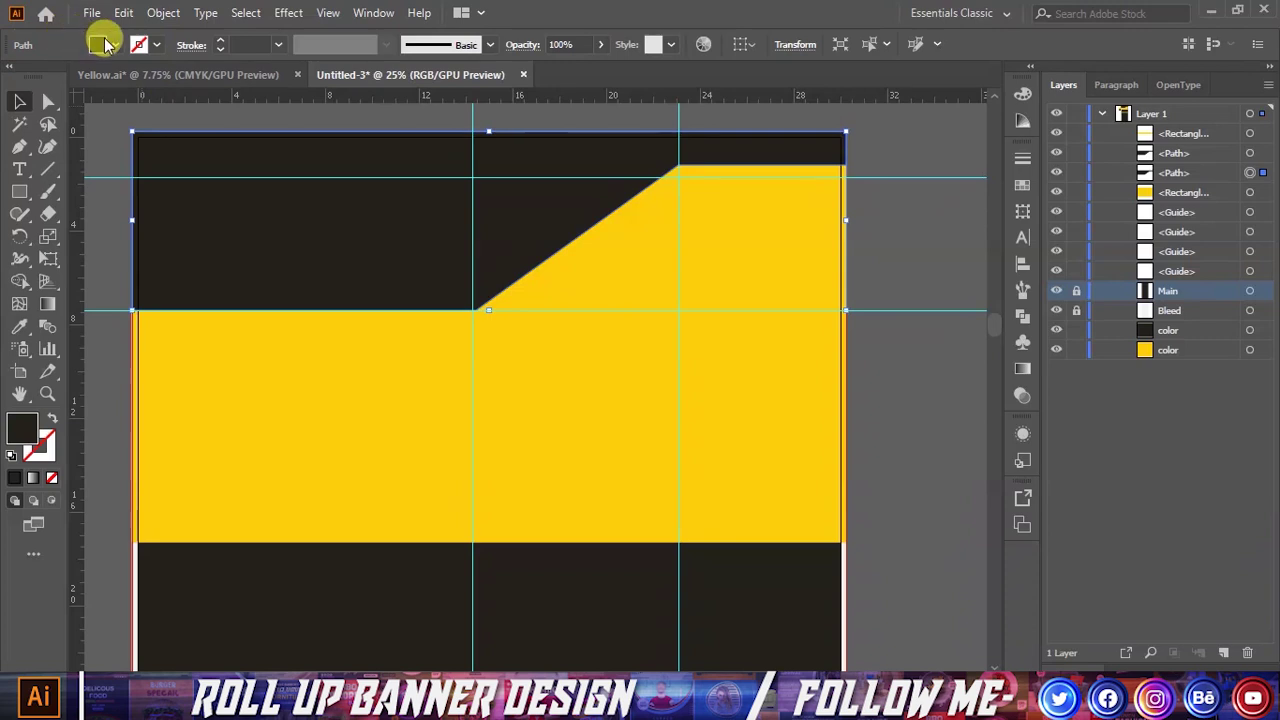
pyautogui.click(30, 80)
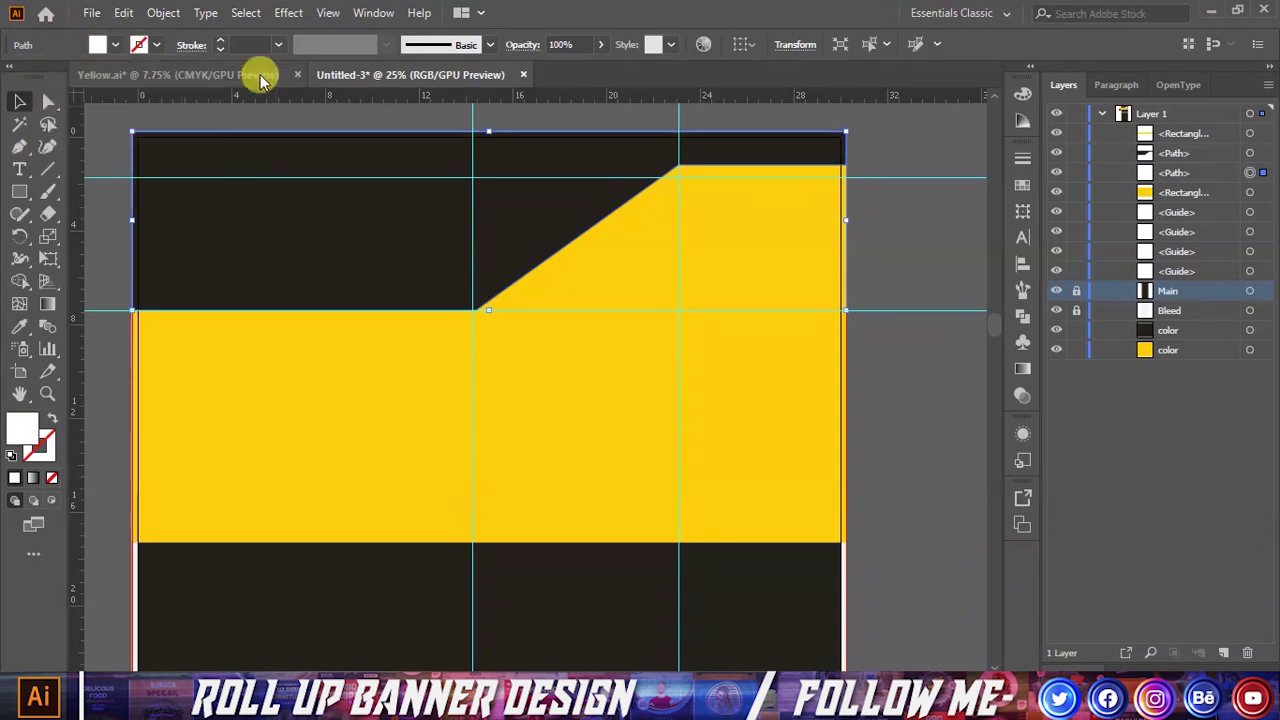
pyautogui.press('Down')
pyautogui.press('Down')
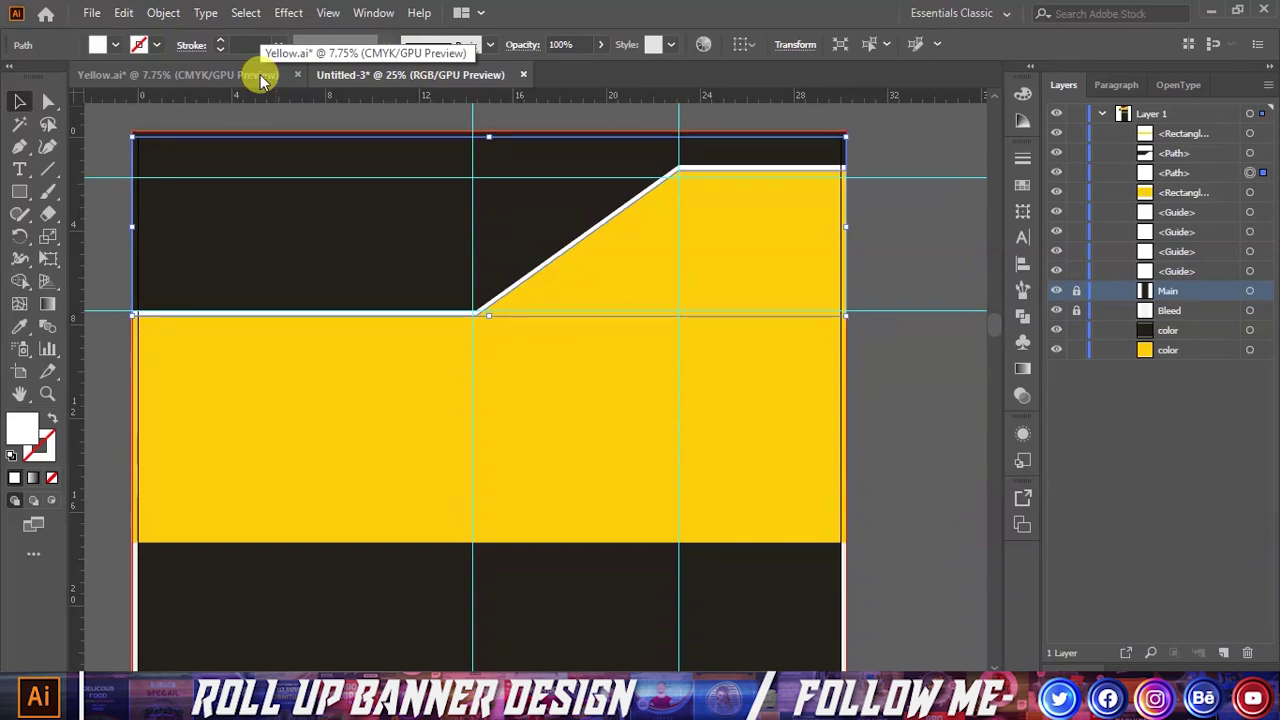
pyautogui.click(903, 251)
pyautogui.scroll(-1, 640, 292)
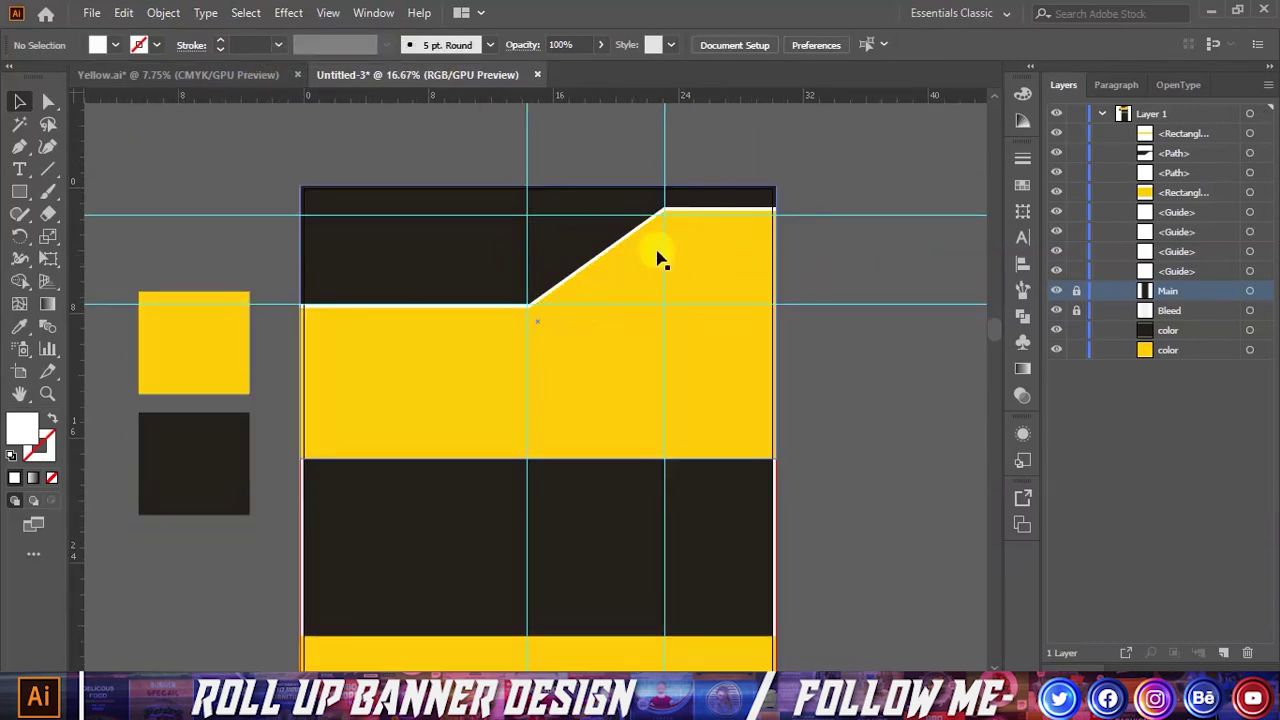
# Step: Draw a white circle on the dark banner with the Ellipse Tool
pyautogui.scroll(-2, 591, 314)
pyautogui.scroll(1, 589, 317)
pyautogui.scroll(1, 589, 317)
pyautogui.scroll(-1, 550, 300)
pyautogui.scroll(-2, 540, 320)
pyautogui.scroll(-3, 548, 320)
pyautogui.scroll(-3, 552, 328)
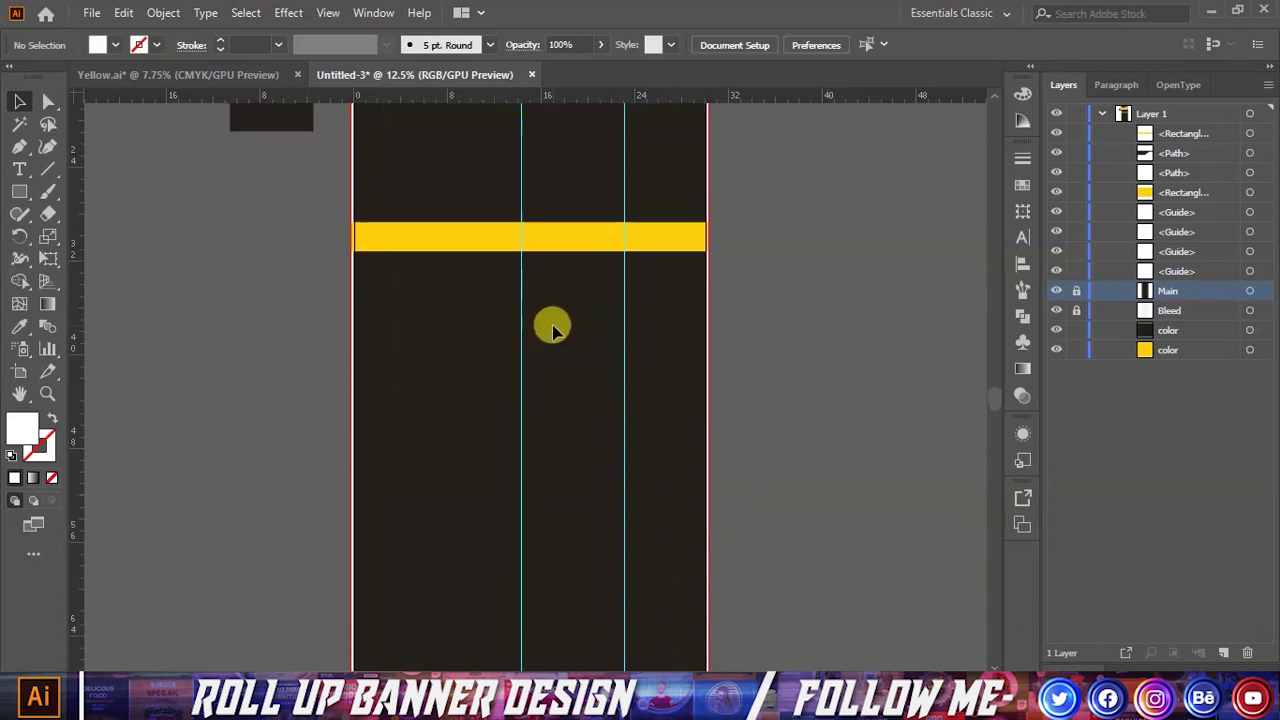
pyautogui.scroll(-3, 520, 322)
pyautogui.scroll(-1, 478, 320)
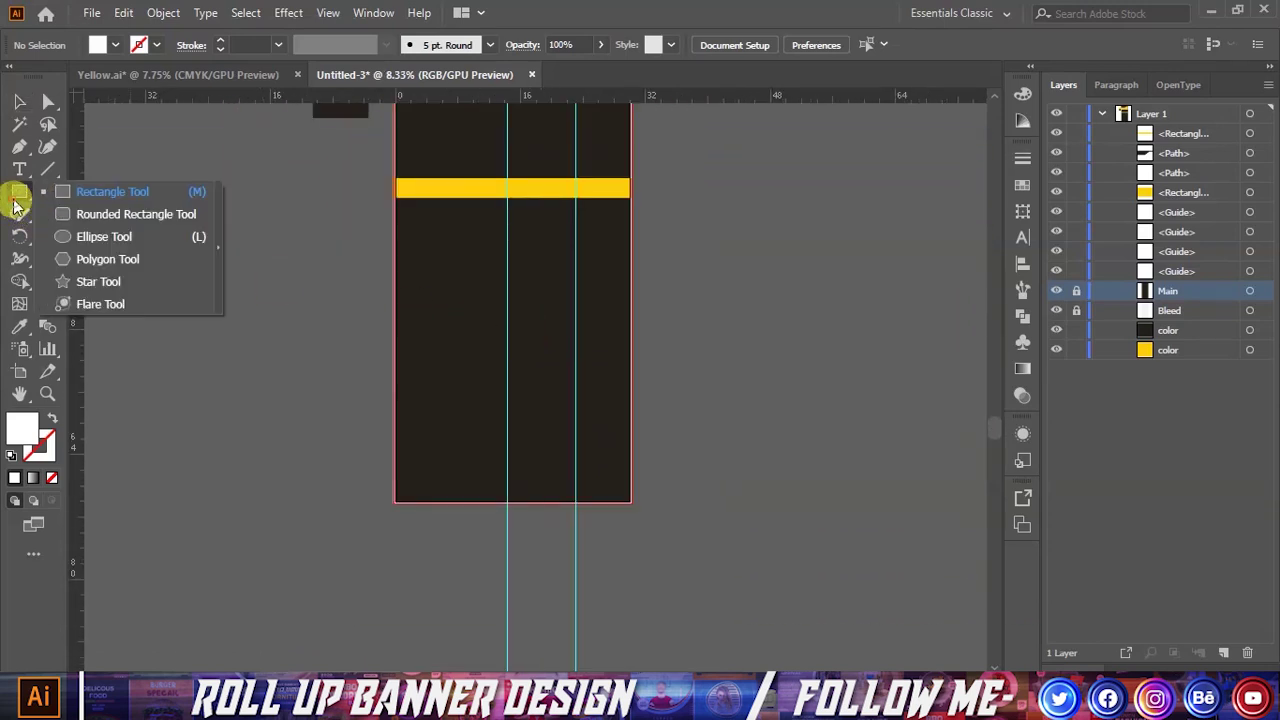
pyautogui.moveTo(15, 212); pyautogui.dragTo(76, 240)
pyautogui.scroll(1, 670, 350)
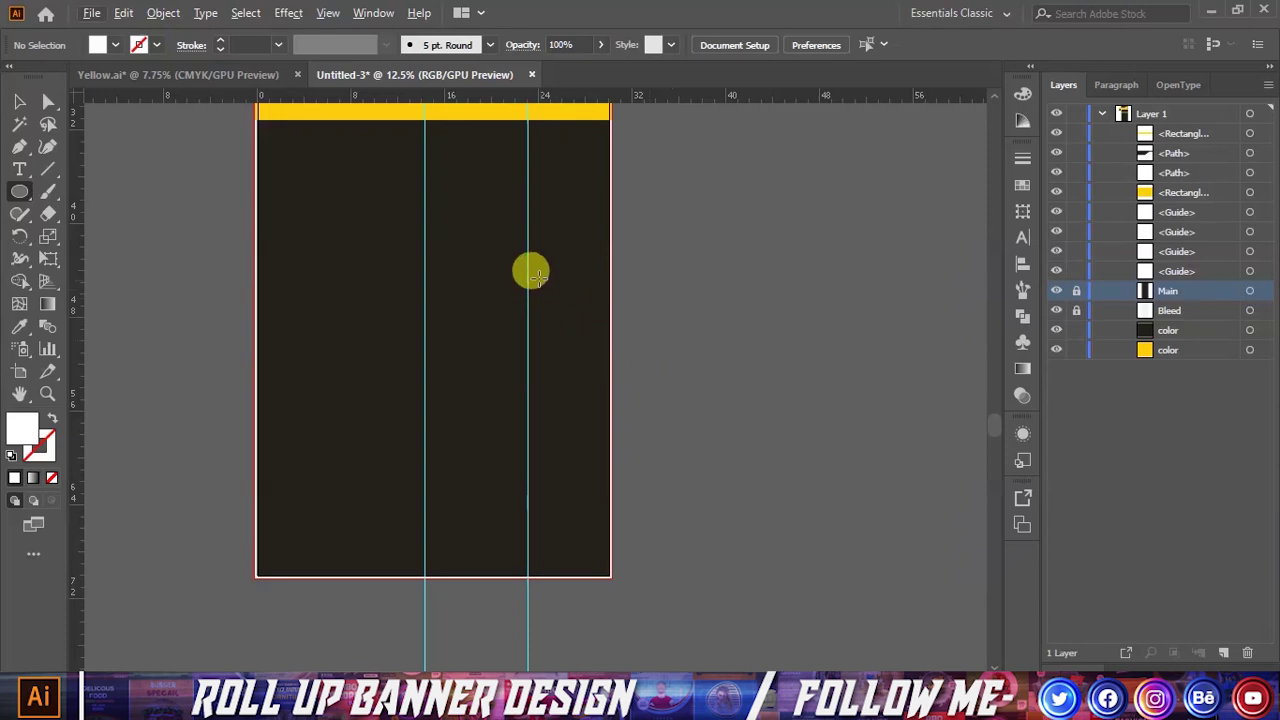
pyautogui.moveTo(540, 252); pyautogui.dragTo(631, 343)
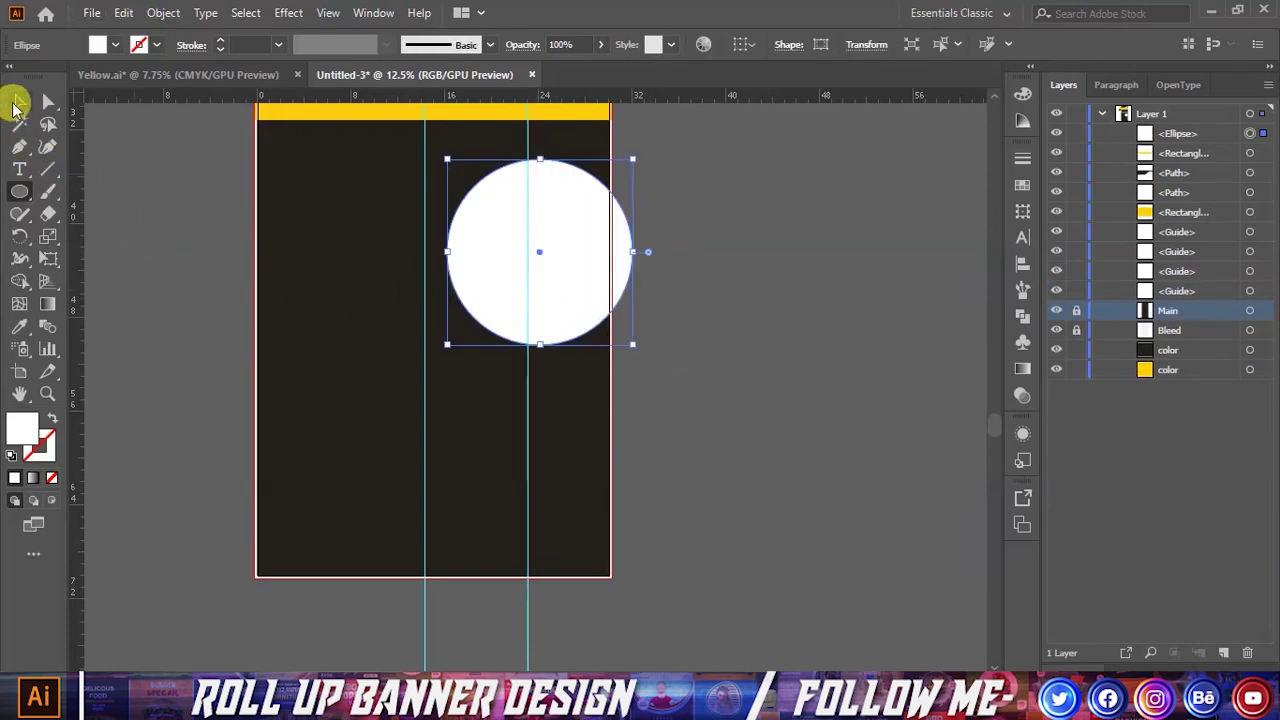
# Step: Duplicate the circle downward, enlarge the lower copy, and enlarge the upper one slightly
pyautogui.click(17, 102)
pyautogui.moveTo(570, 245)
pyautogui.mouseDown()
pyautogui.moveTo(602, 235)
pyautogui.moveTo(548, 442)
pyautogui.mouseUp()
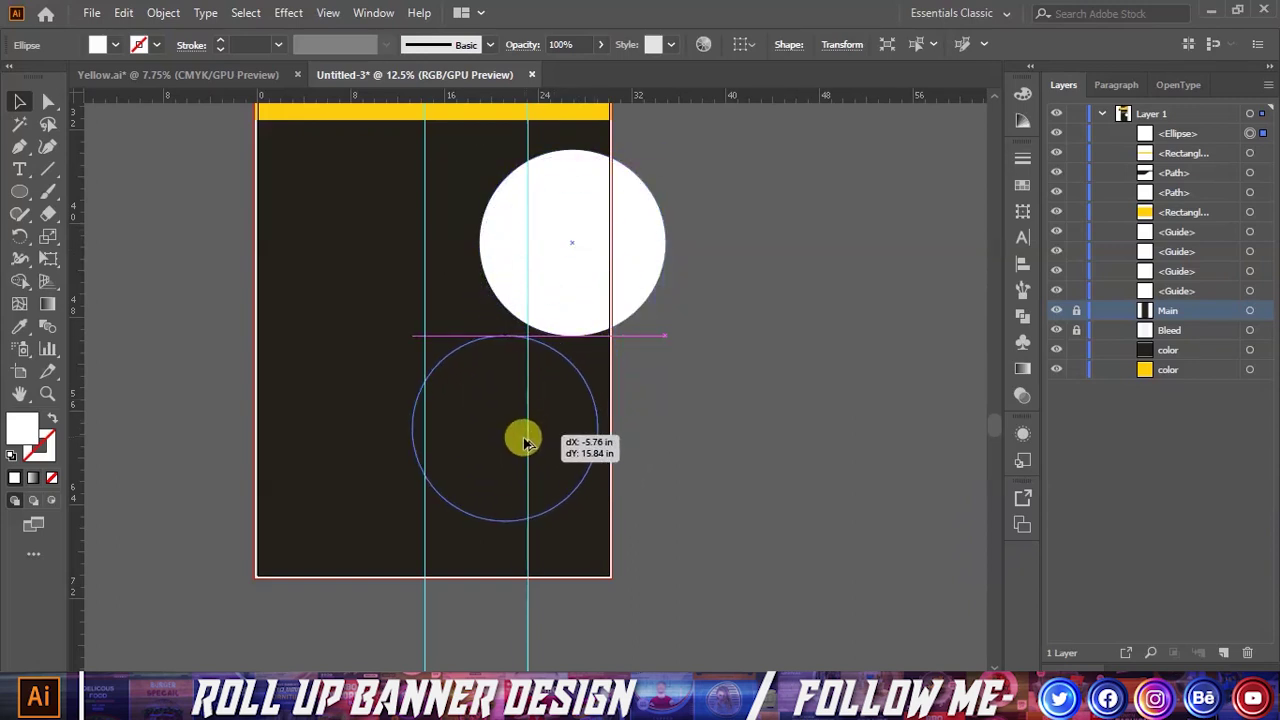
pyautogui.moveTo(598, 430); pyautogui.dragTo(640, 432)
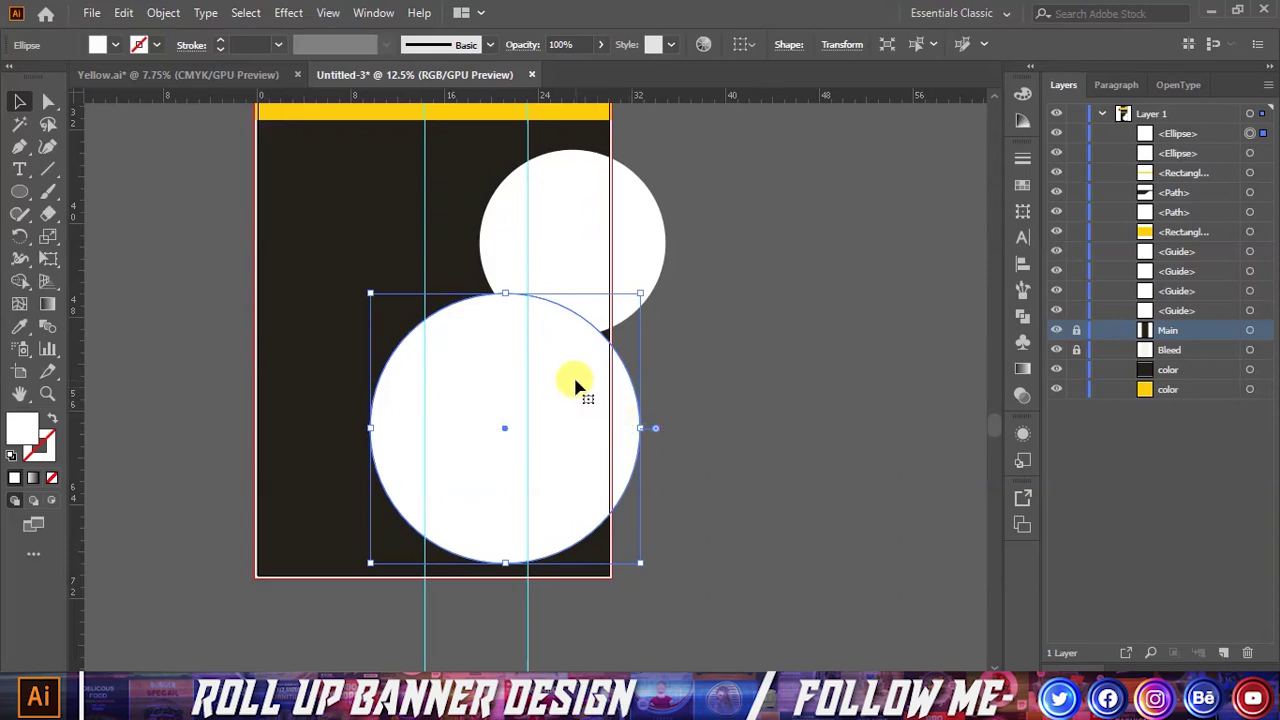
pyautogui.click(755, 335)
pyautogui.click(594, 266)
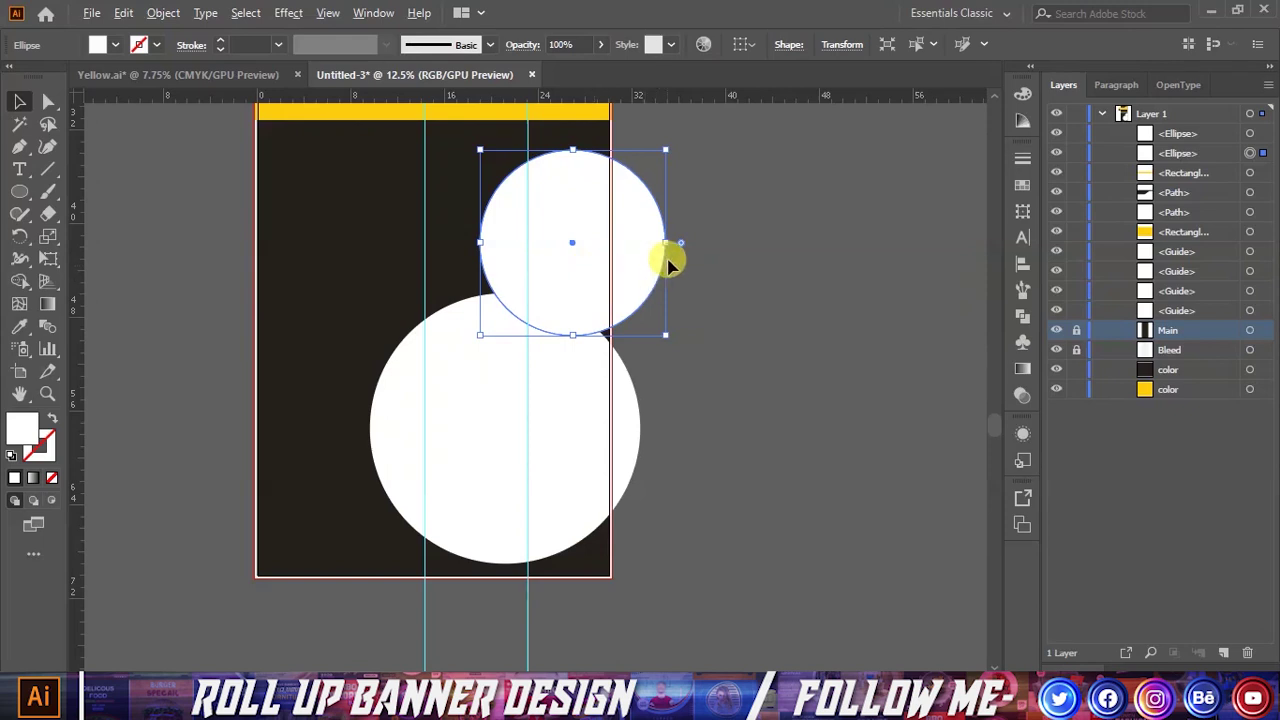
pyautogui.moveTo(665, 242); pyautogui.dragTo(676, 242)
pyautogui.click(721, 267)
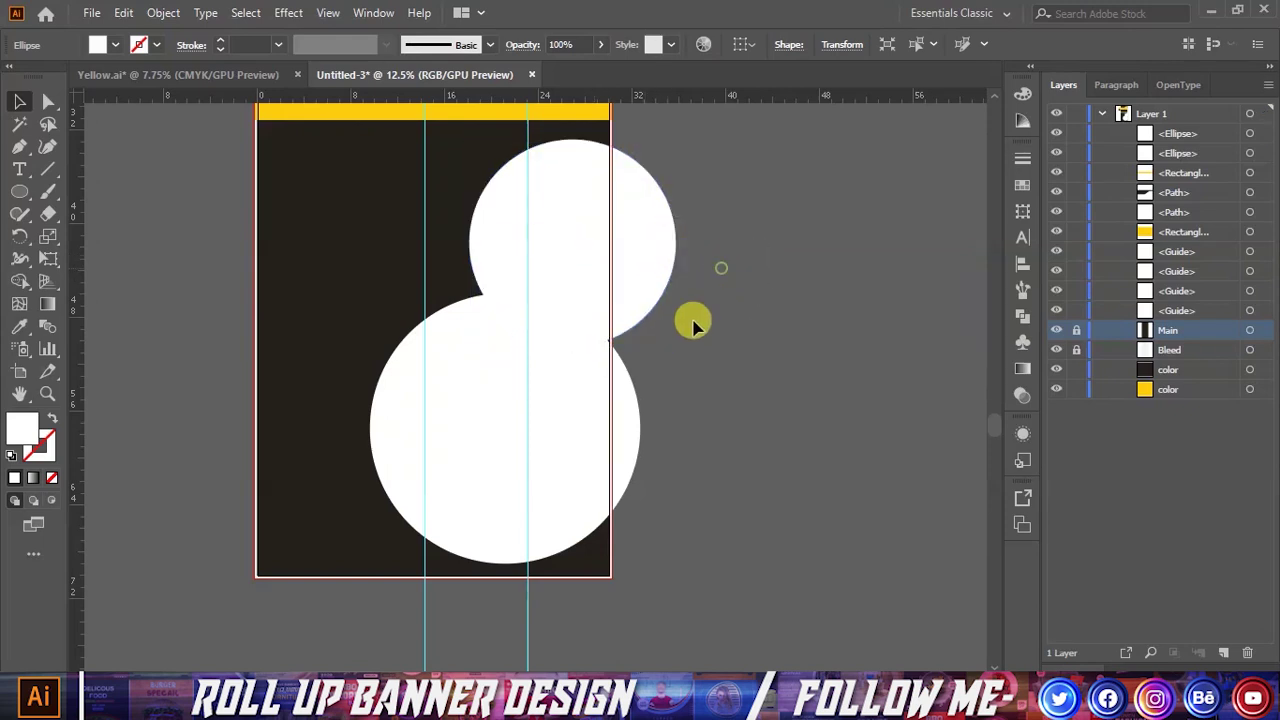
# Step: Move both circles down a little and enlarge them together
pyautogui.click(562, 415)
pyautogui.keyDown('shift'); pyautogui.click(608, 270); pyautogui.keyUp('shift')
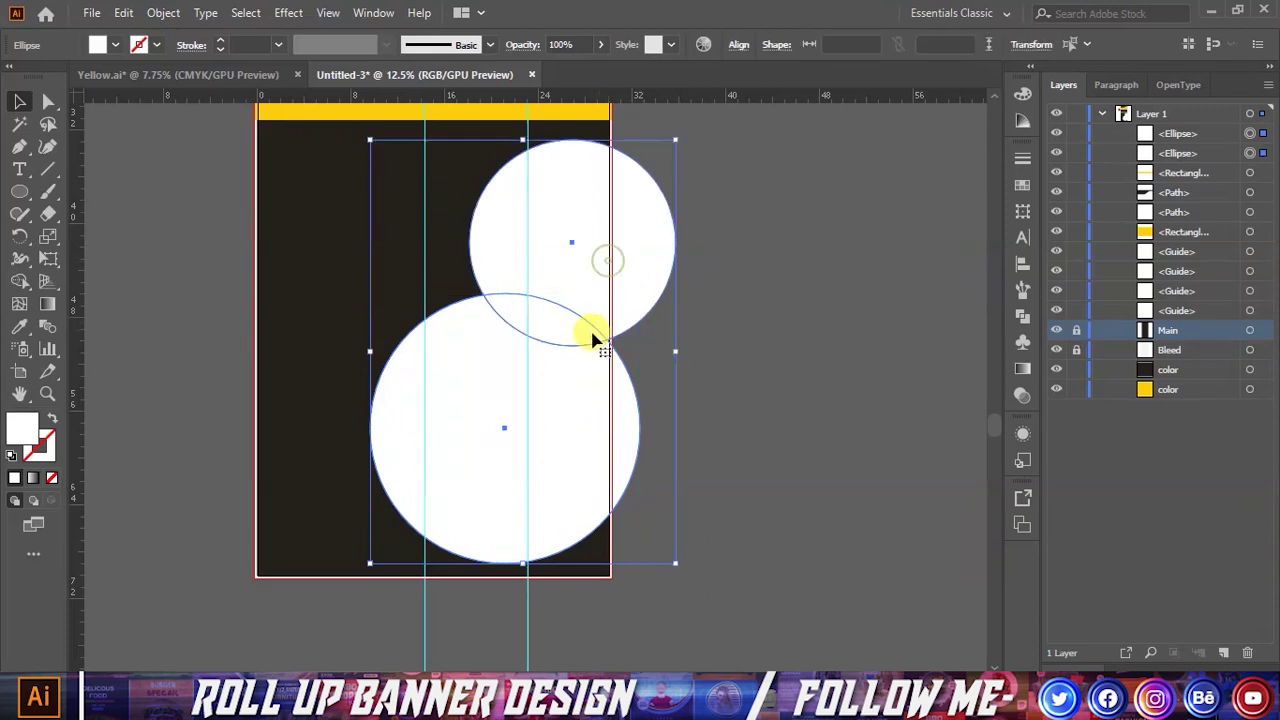
pyautogui.moveTo(591, 323); pyautogui.dragTo(585, 342)
pyautogui.moveTo(672, 362); pyautogui.dragTo(684, 362)
pyautogui.click(766, 349)
# Step: Enlarge the lower circle a bit more, then shift both circles slightly left
pyautogui.click(572, 440)
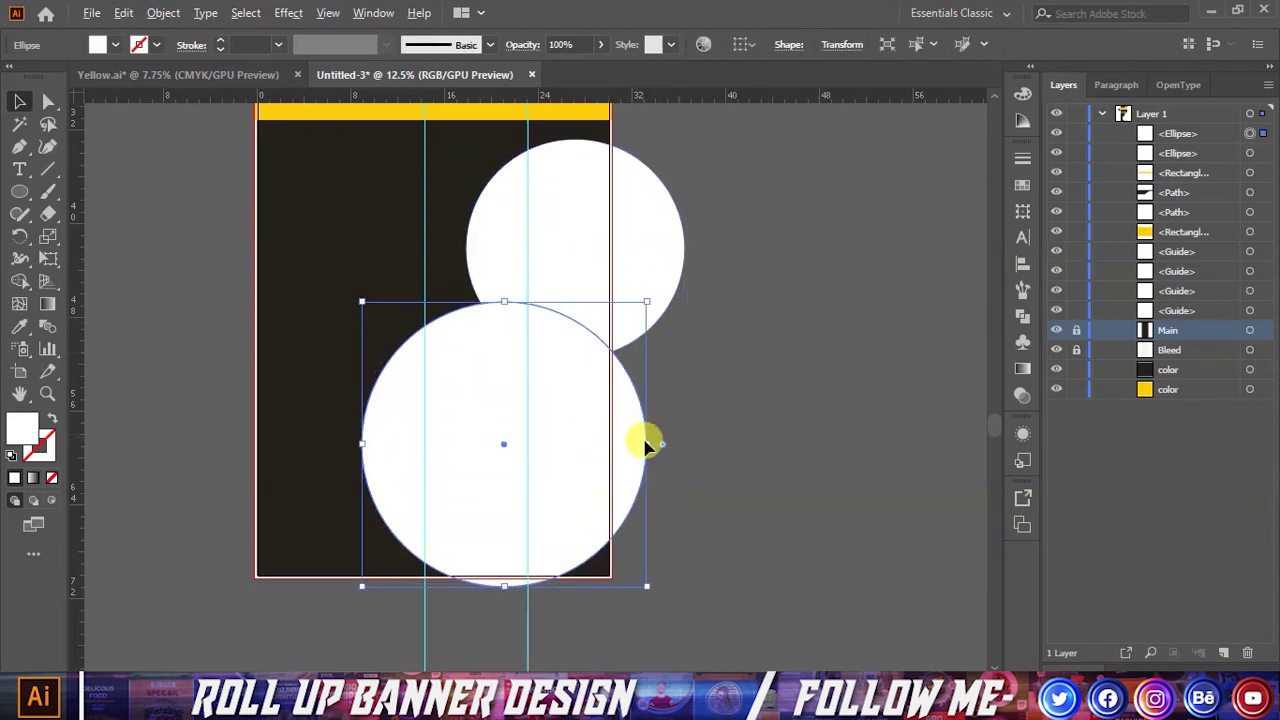
pyautogui.moveTo(646, 443); pyautogui.dragTo(656, 443)
pyautogui.click(694, 414)
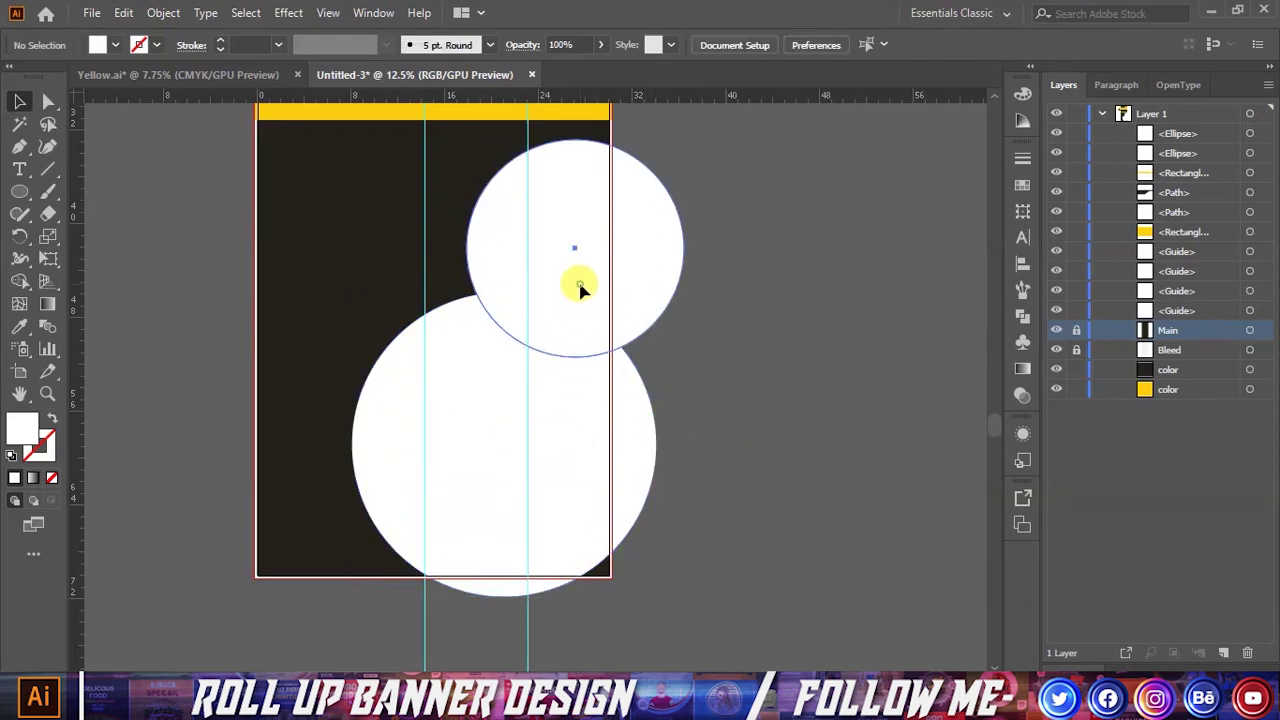
pyautogui.click(580, 287)
pyautogui.keyDown('shift'); pyautogui.click(514, 400); pyautogui.keyUp('shift')
pyautogui.moveTo(571, 337); pyautogui.dragTo(563, 337)
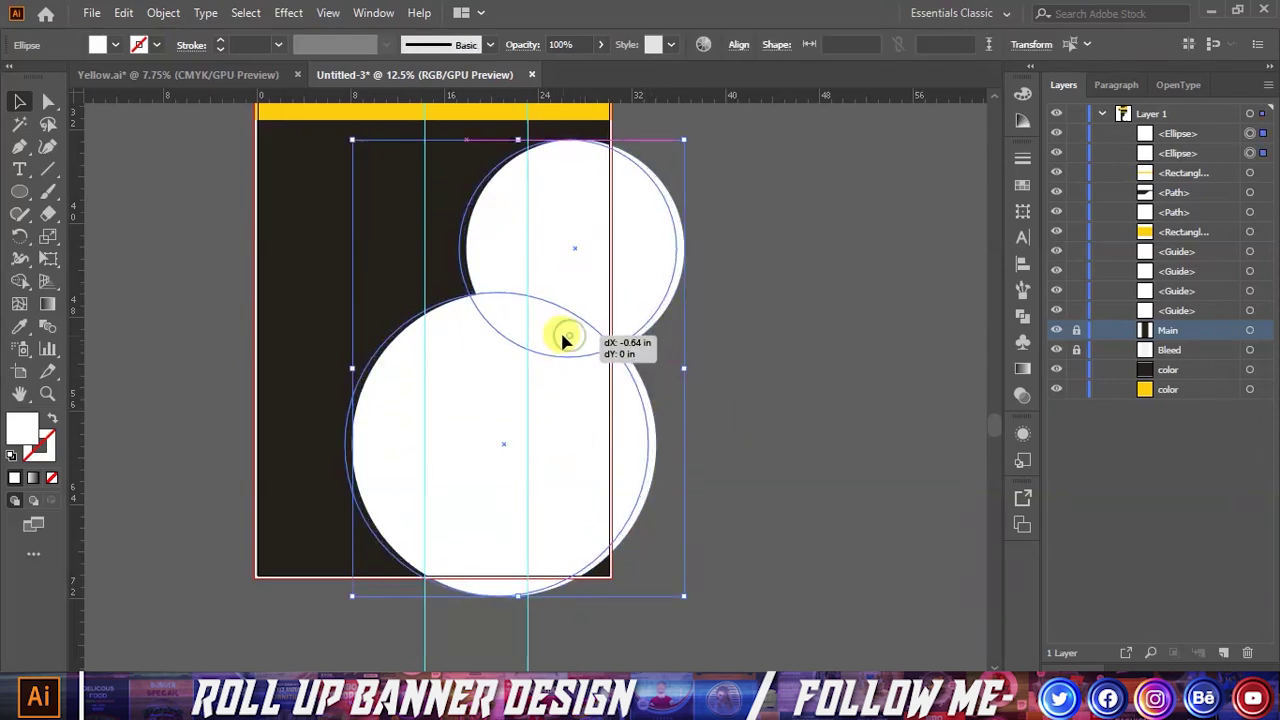
# Step: Paste a copy of the upper circle behind it and shrink the front circle slightly
pyautogui.click(780, 340)
pyautogui.click(610, 290)
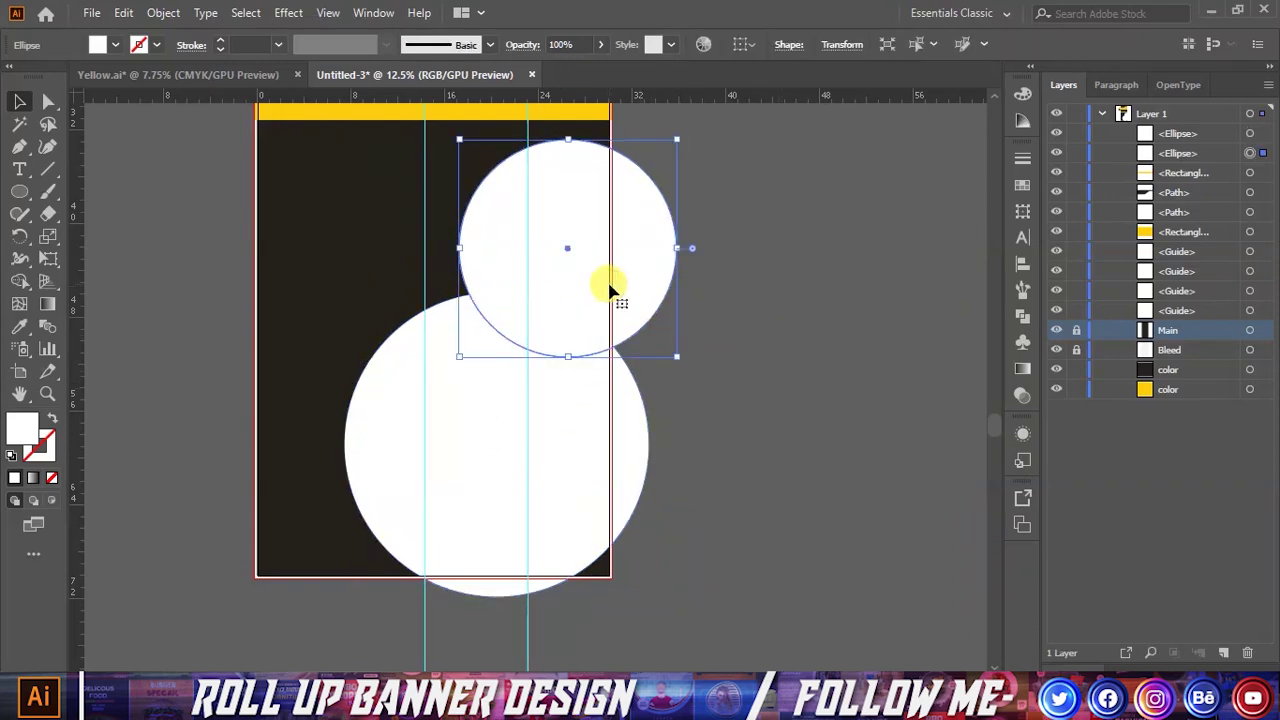
pyautogui.click(125, 16)
pyautogui.click(155, 103)
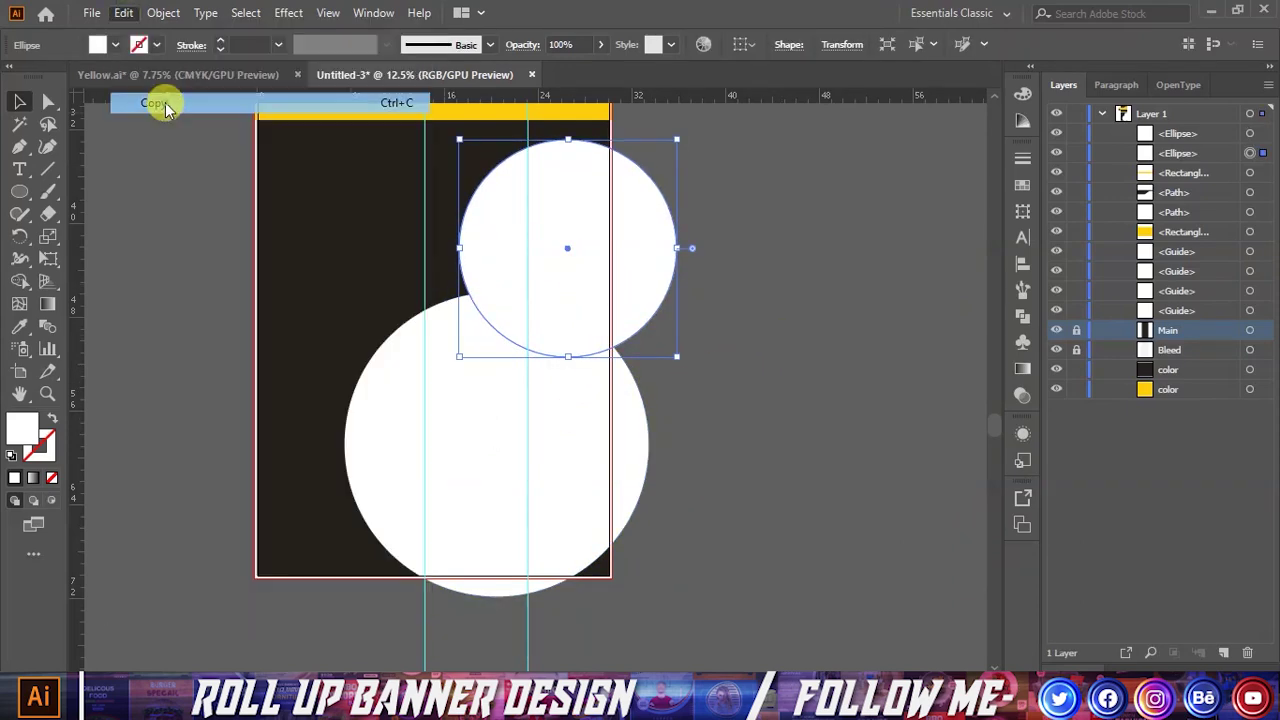
pyautogui.click(124, 12)
pyautogui.click(193, 166)
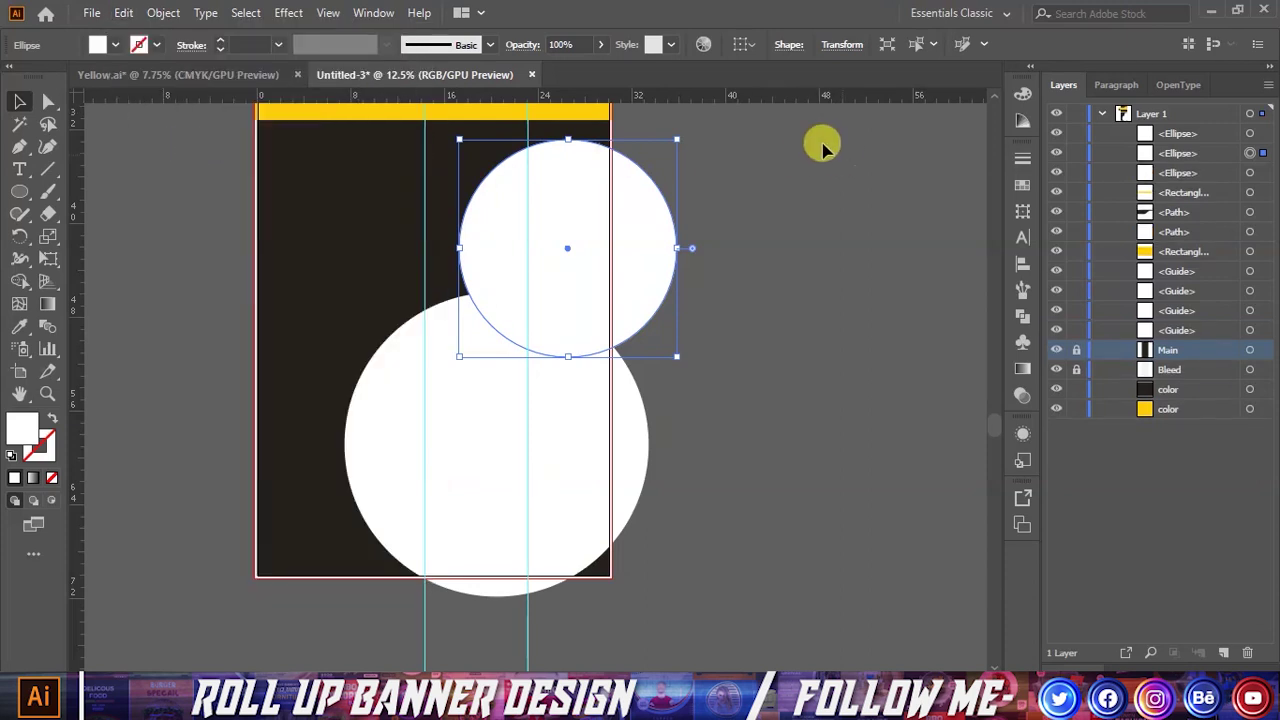
pyautogui.moveTo(677, 143); pyautogui.dragTo(670, 151)
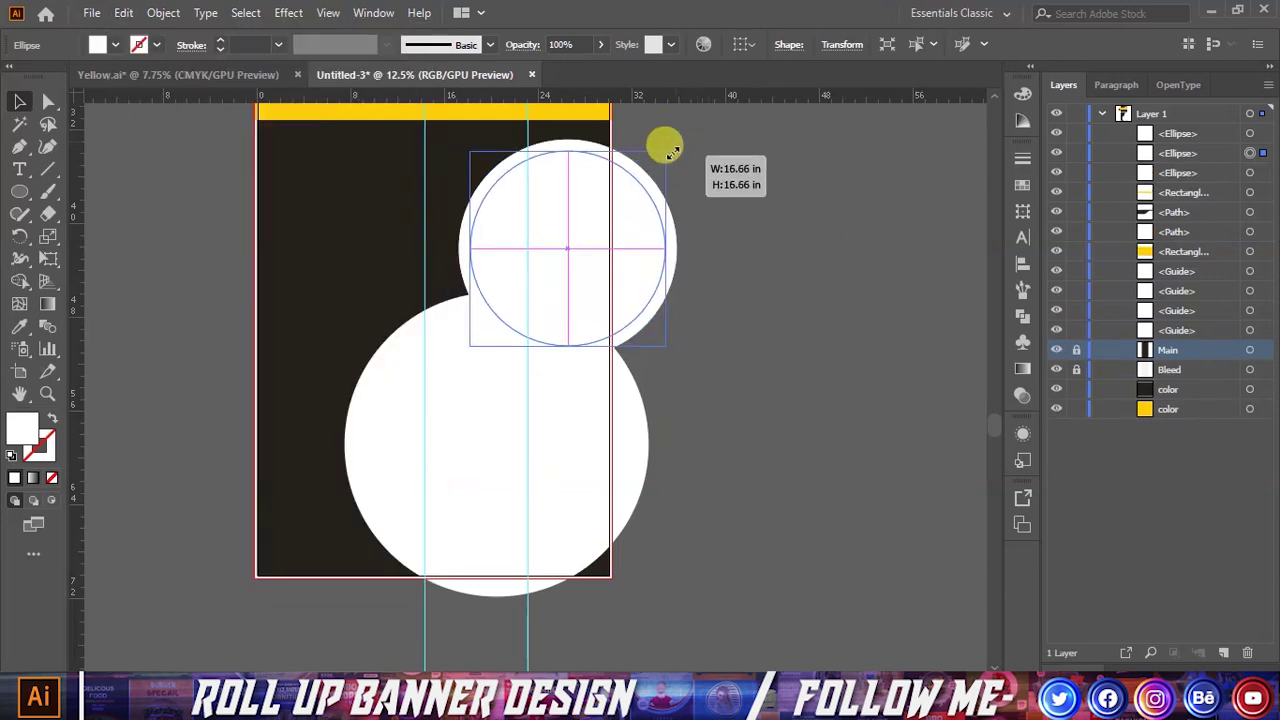
pyautogui.moveTo(670, 152); pyautogui.dragTo(671, 149)
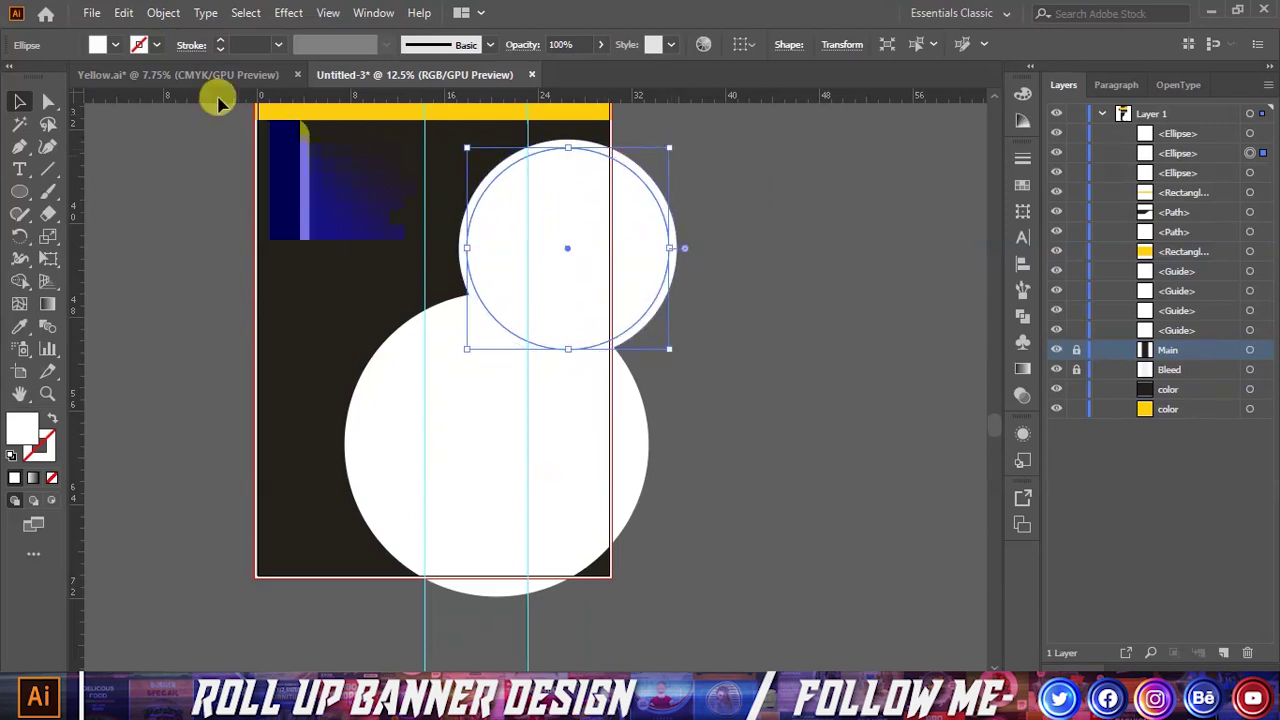
# Step: Give the front circle the yellow band's colour with the Eyedropper, leaving a white ring
pyautogui.click(17, 330)
pyautogui.scroll(1, 280, 263)
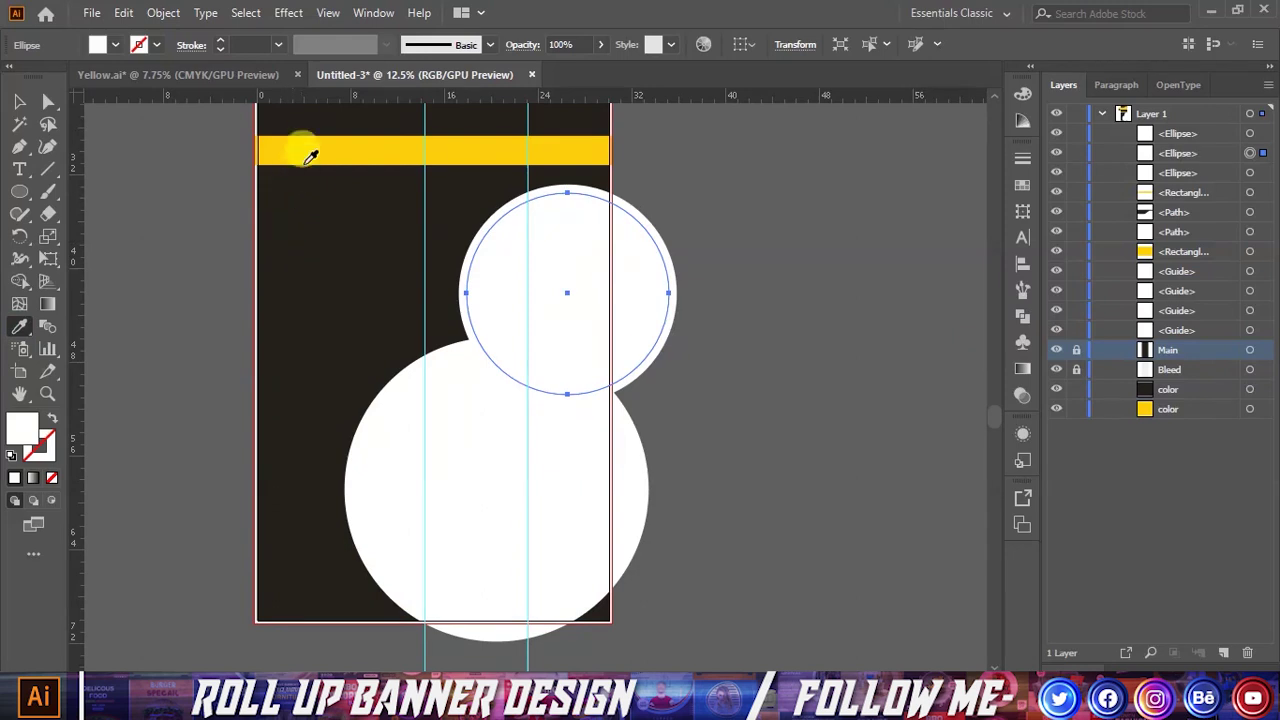
pyautogui.click(305, 163)
pyautogui.scroll(-1, 370, 265)
pyautogui.scroll(3, 378, 275)
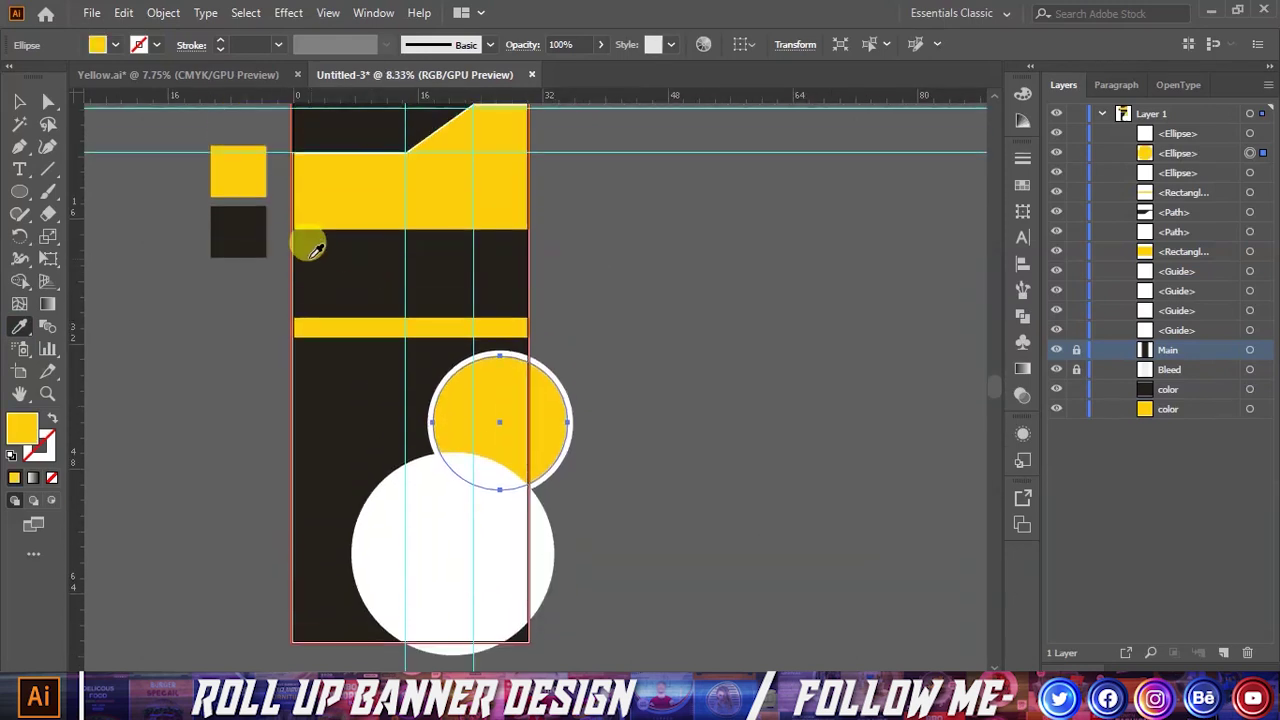
pyautogui.click(18, 102)
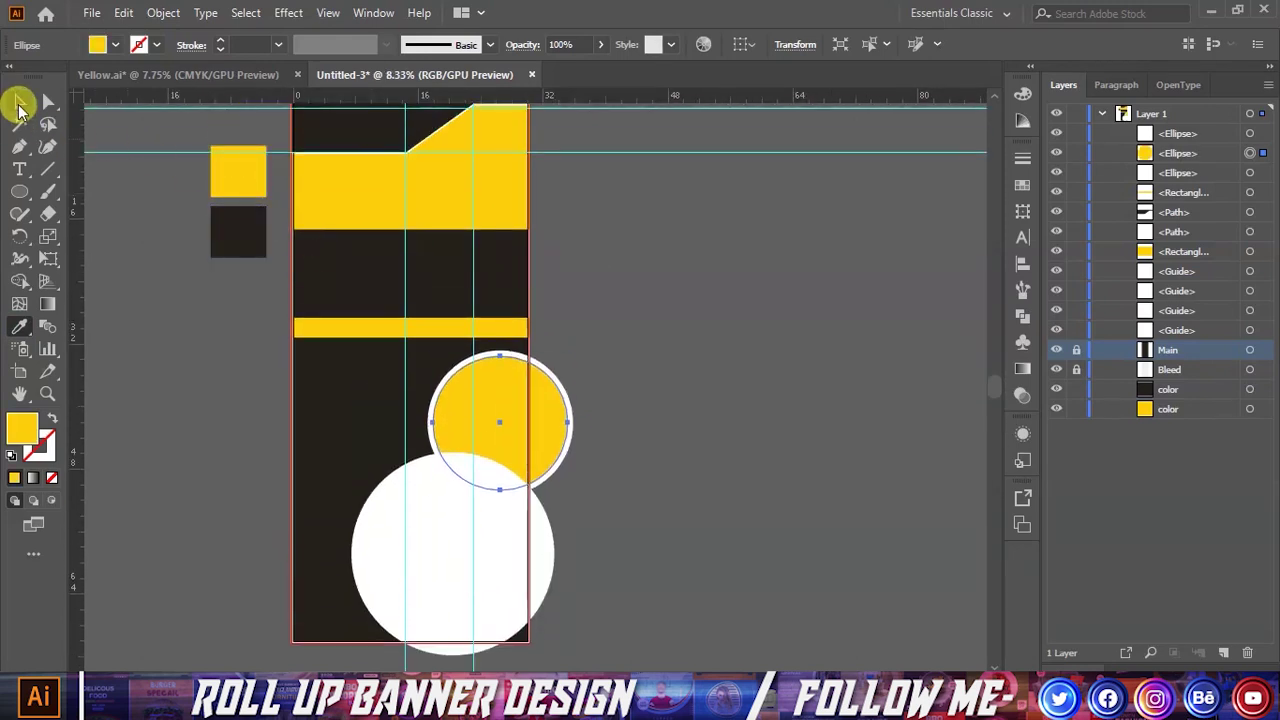
pyautogui.scroll(1, 410, 413)
pyautogui.click(712, 382)
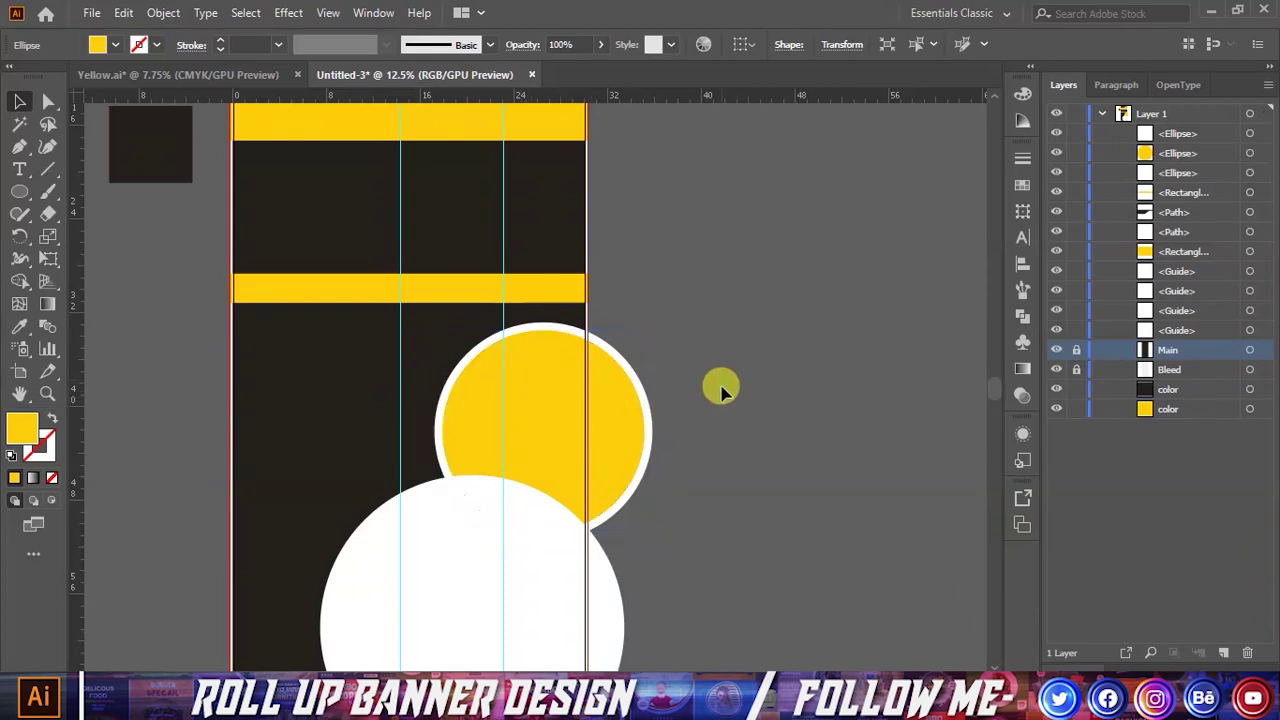
# Step: Swap the yellow circle's fill and stroke so it becomes a thin yellow ring
pyautogui.scroll(1, 620, 527)
pyautogui.click(537, 407)
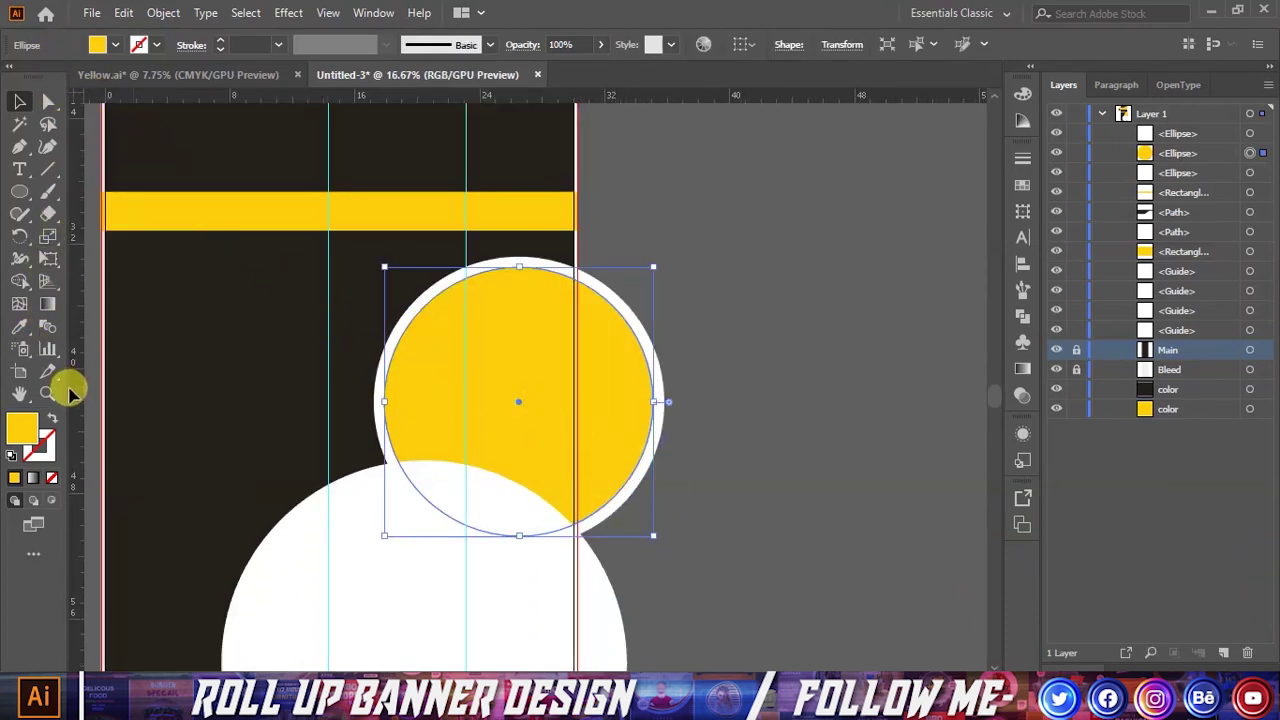
pyautogui.click(52, 414)
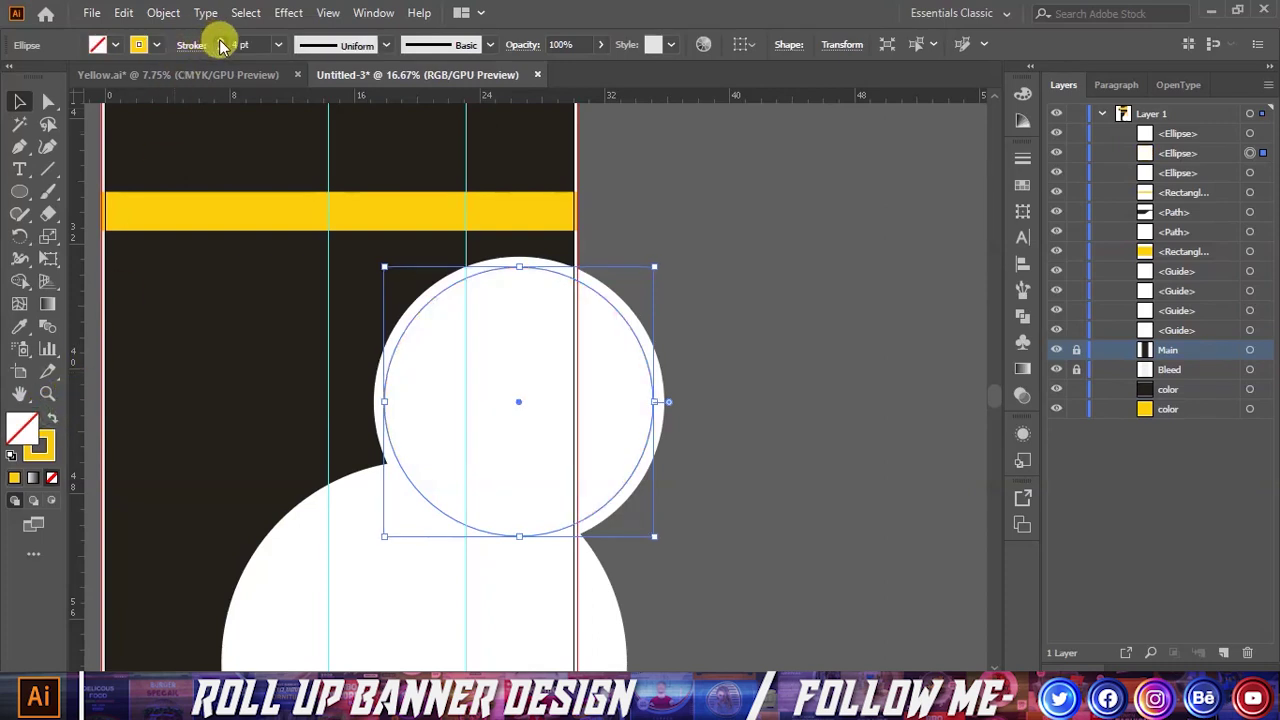
pyautogui.click(866, 190)
pyautogui.scroll(-1, 680, 310)
# Step: Paste a copy of the ring in front, shrink it, and turn its outline into a solid yellow fill
pyautogui.click(631, 280)
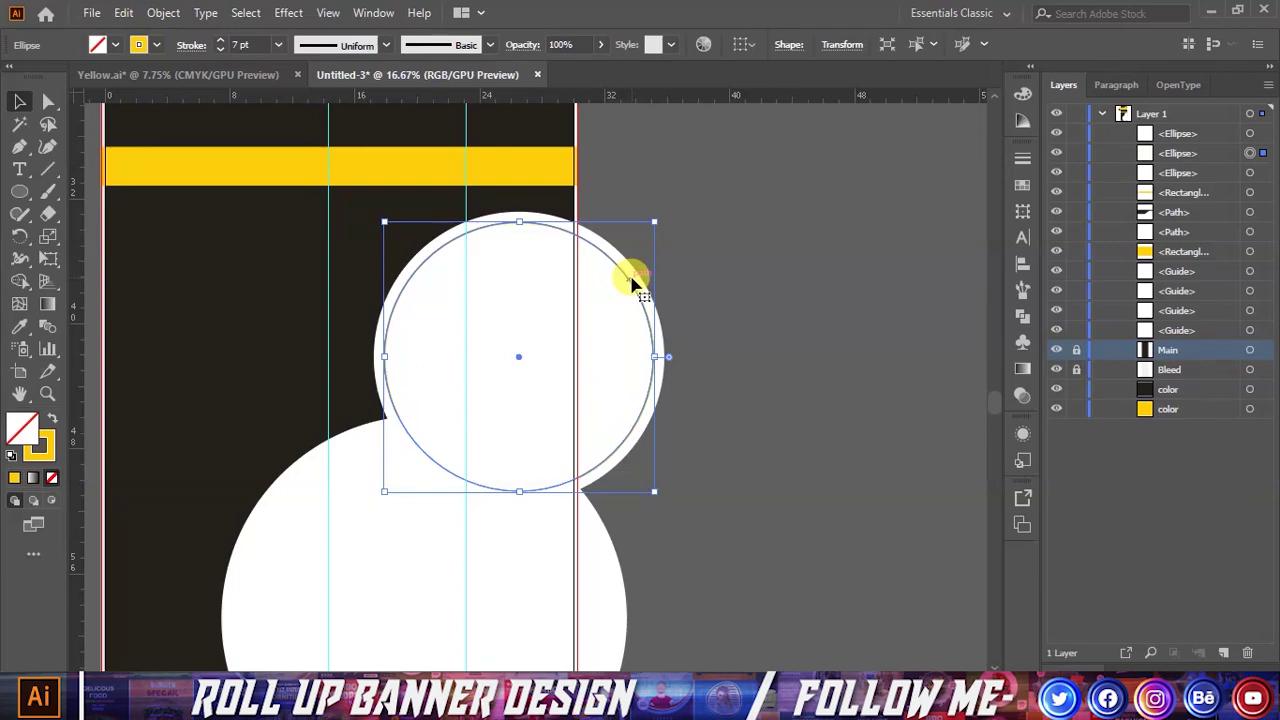
pyautogui.click(123, 13)
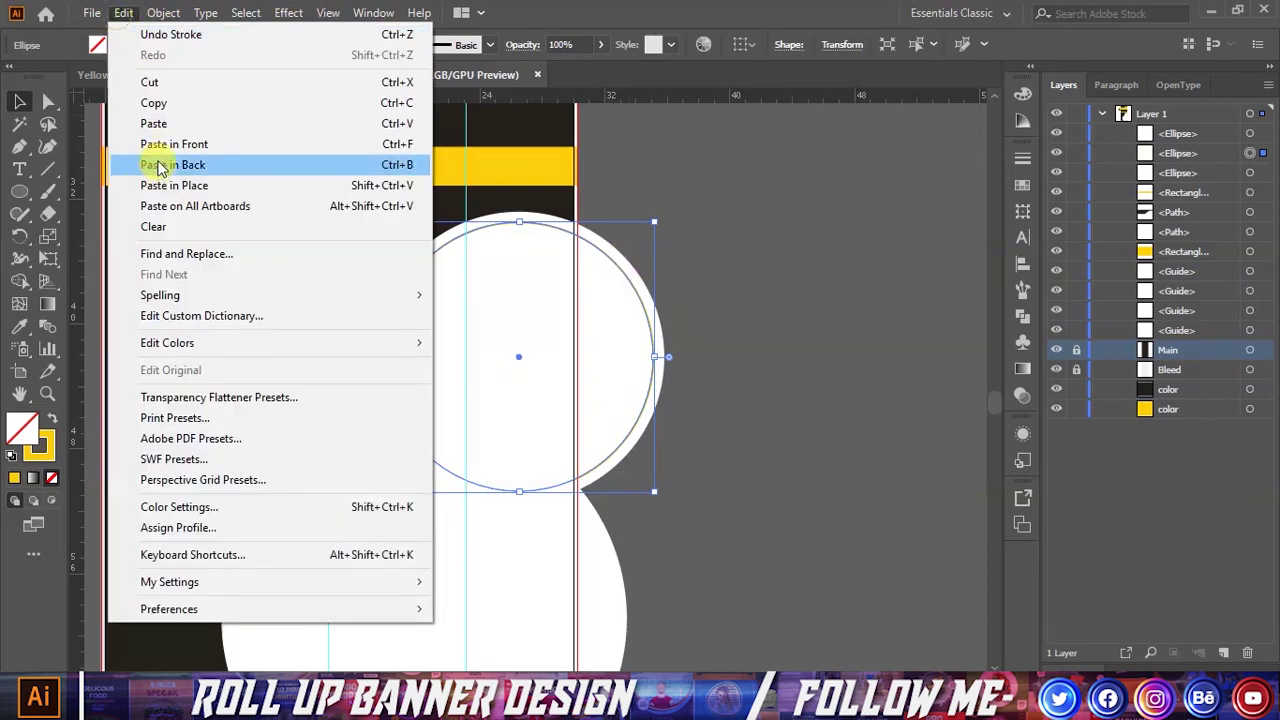
pyautogui.click(153, 102)
pyautogui.click(122, 14)
pyautogui.click(175, 185)
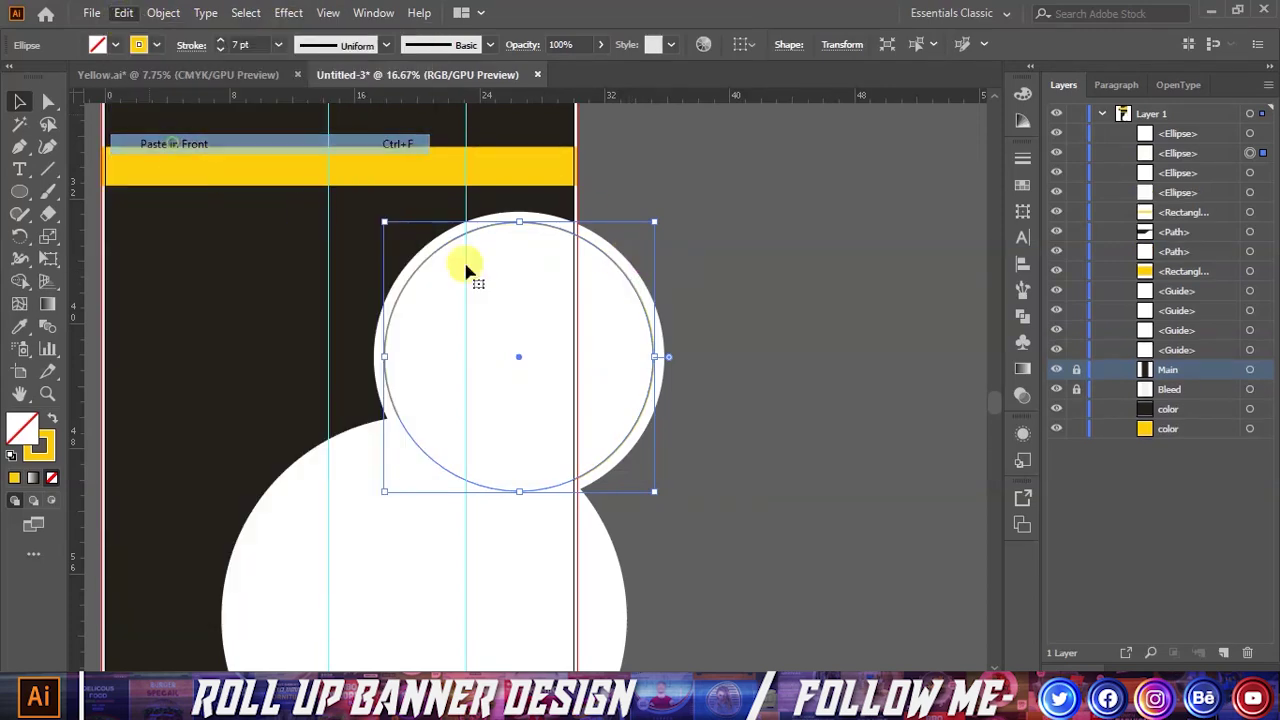
pyautogui.scroll(2, 627, 317)
pyautogui.moveTo(680, 123); pyautogui.dragTo(657, 171)
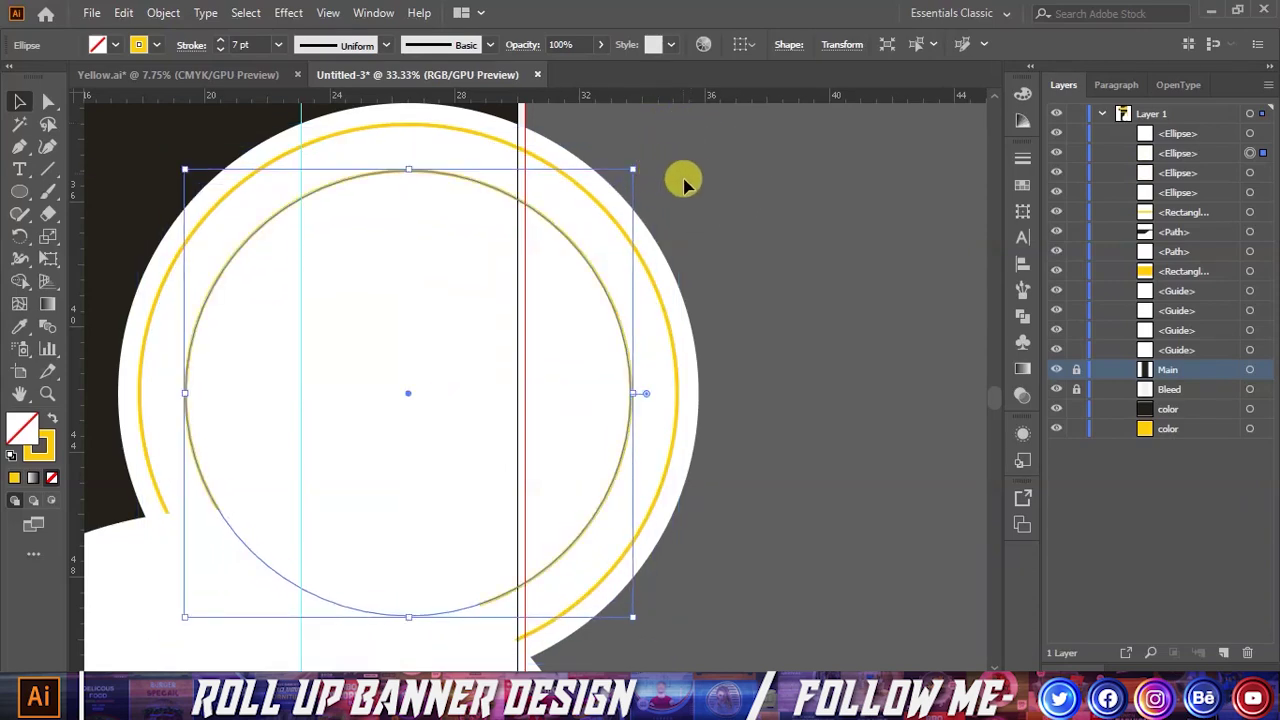
pyautogui.scroll(-2, 700, 200)
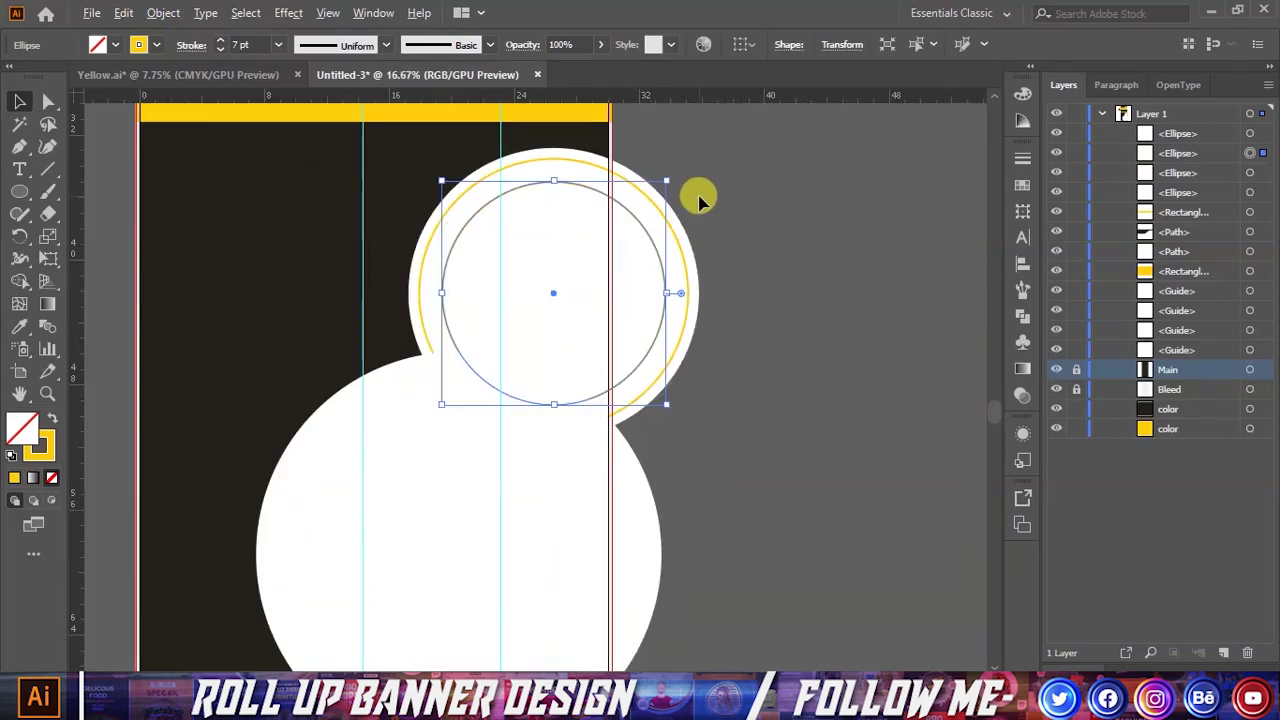
pyautogui.click(52, 419)
pyautogui.click(753, 316)
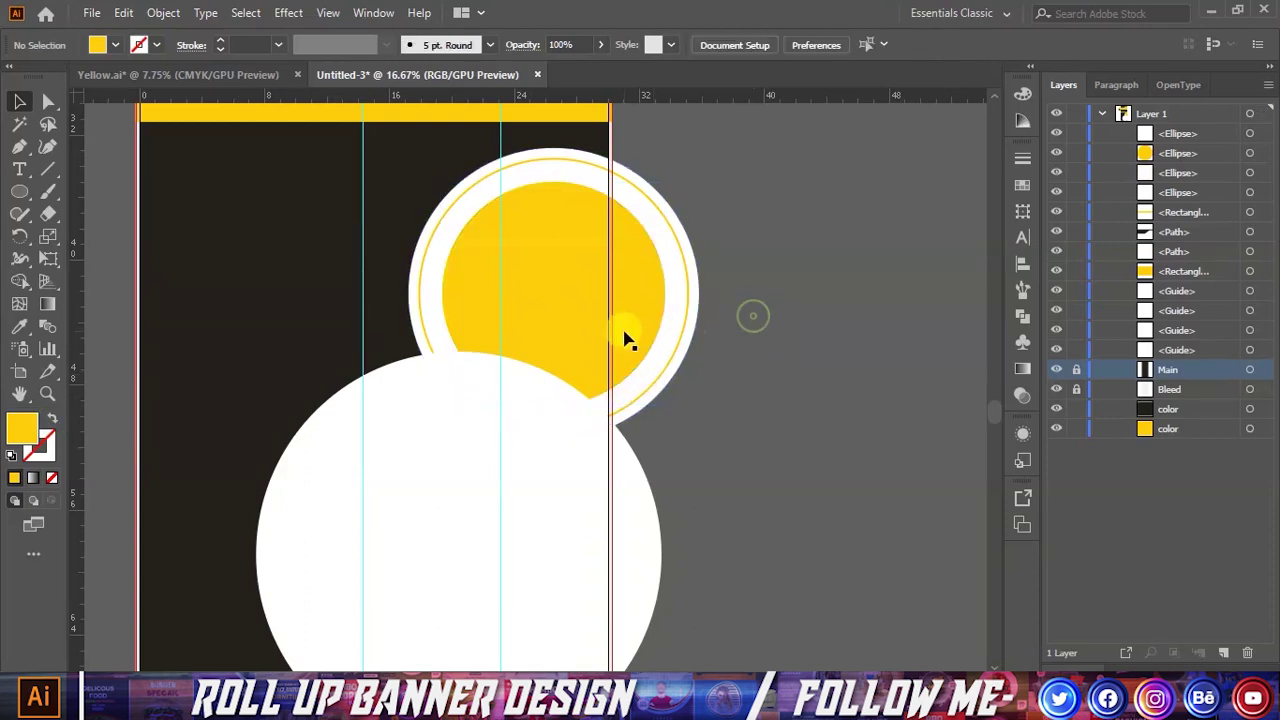
pyautogui.scroll(-1, 450, 378)
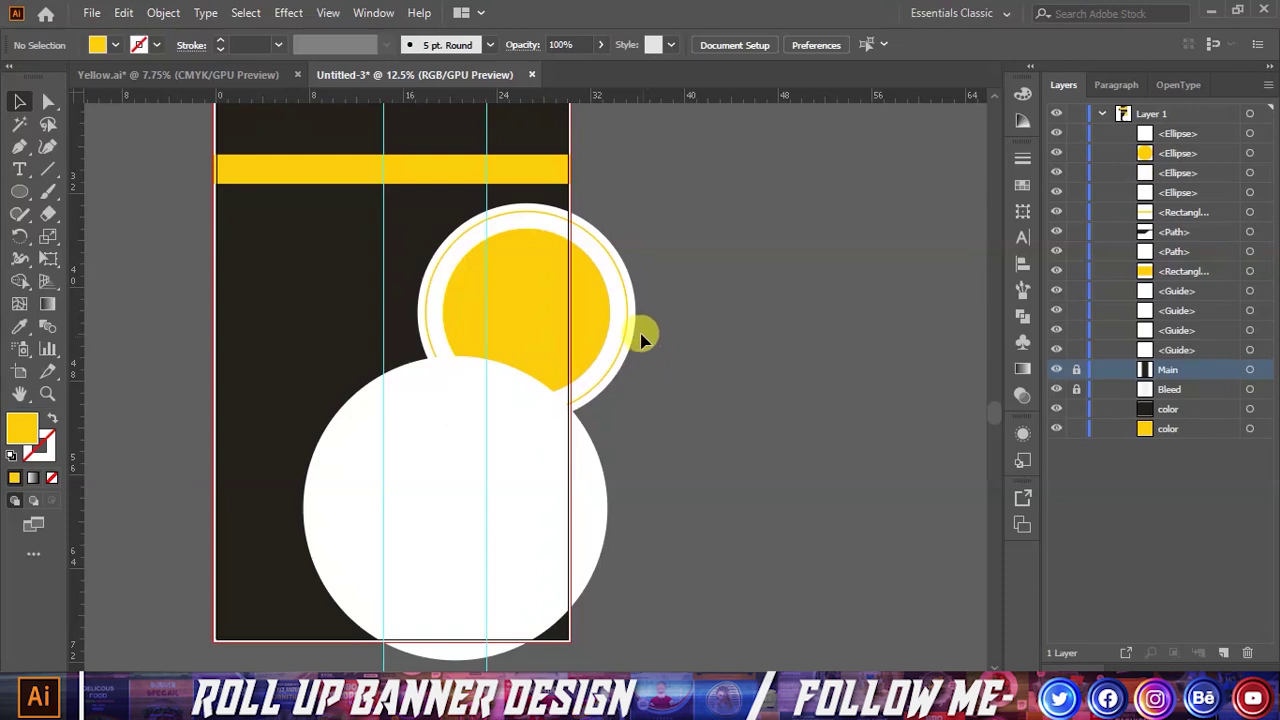
# Step: Restack the large lower white circle beneath the upper ring in the Layers panel
pyautogui.click(600, 340)
pyautogui.scroll(1, 612, 392)
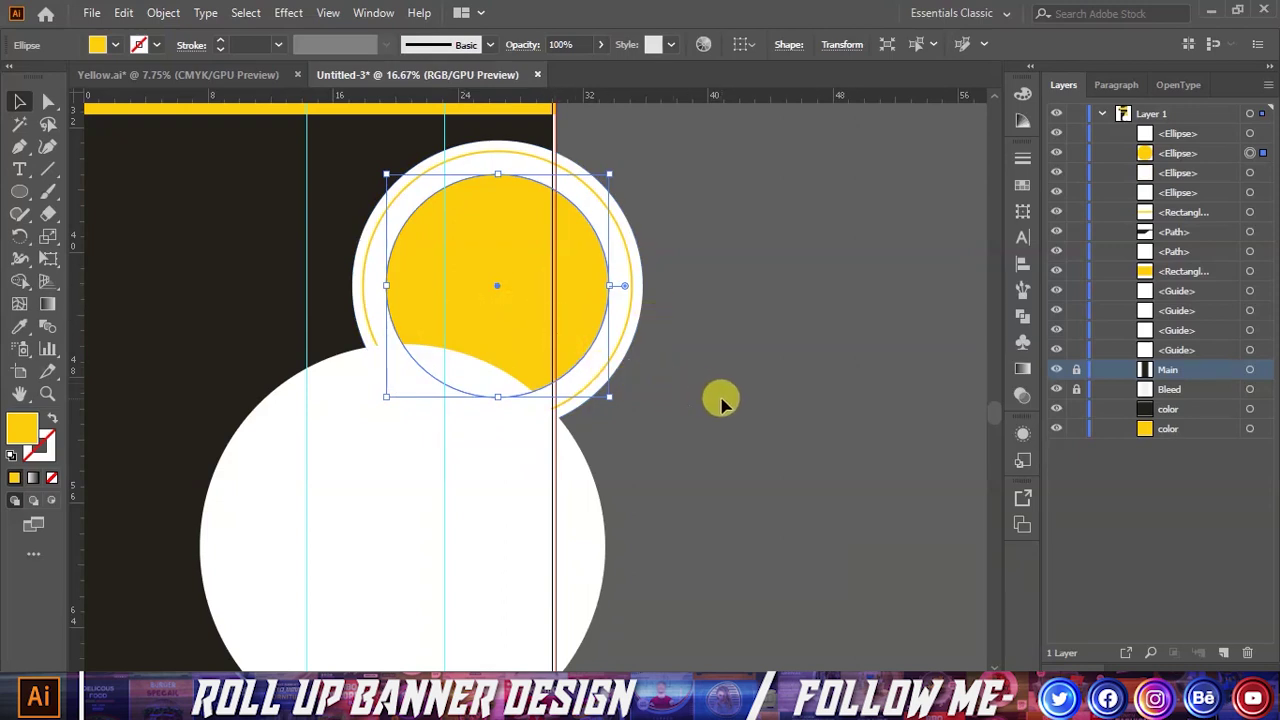
pyautogui.click(722, 400)
pyautogui.click(558, 437)
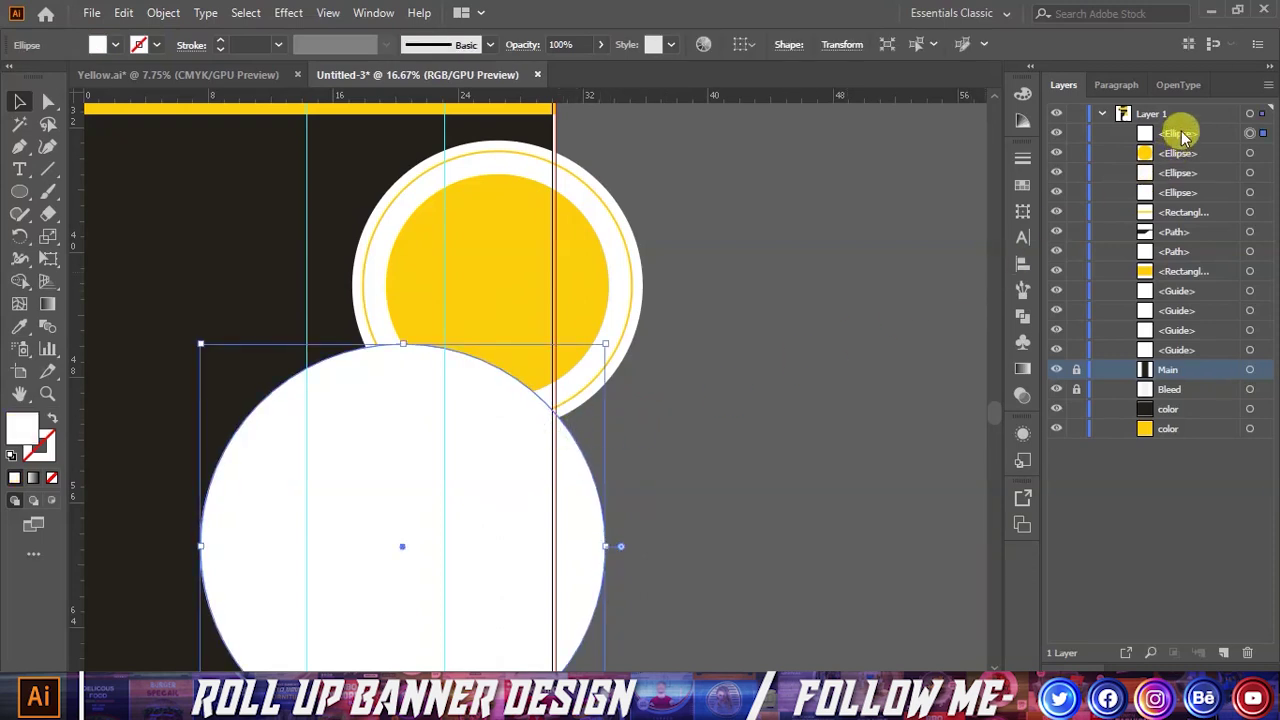
pyautogui.moveTo(1182, 136); pyautogui.dragTo(1180, 202)
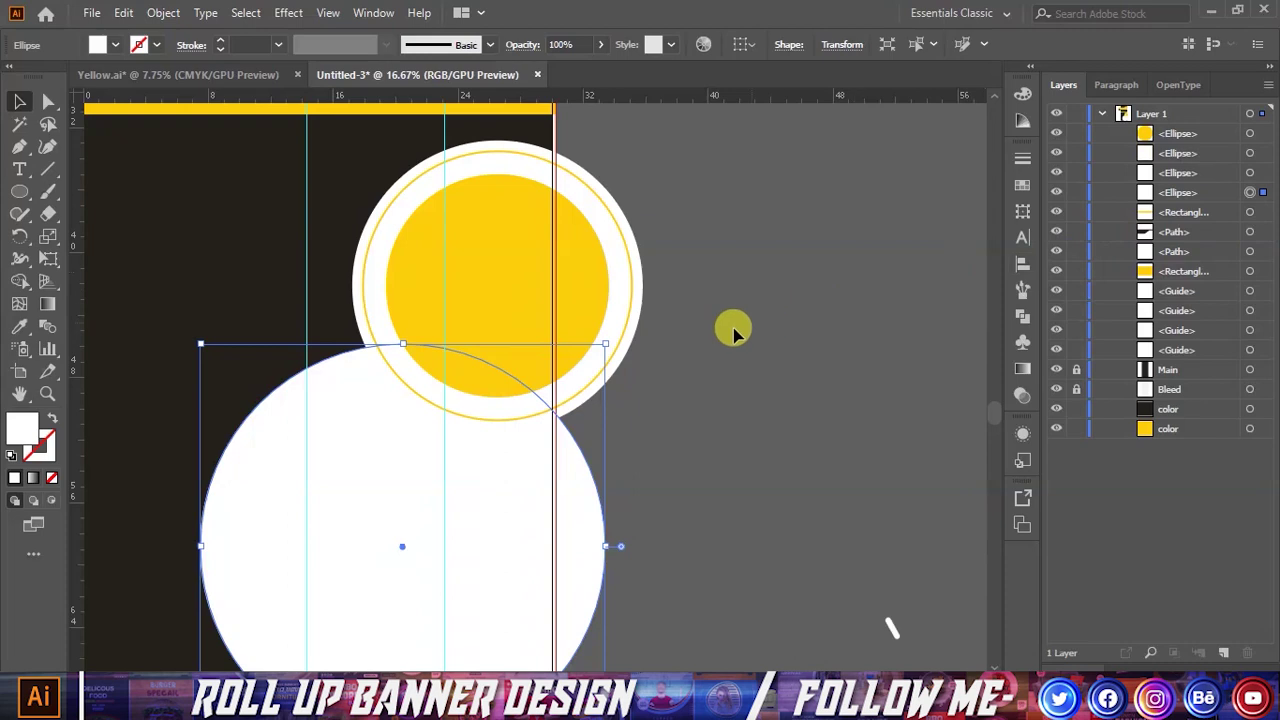
pyautogui.click(614, 428)
pyautogui.click(431, 494)
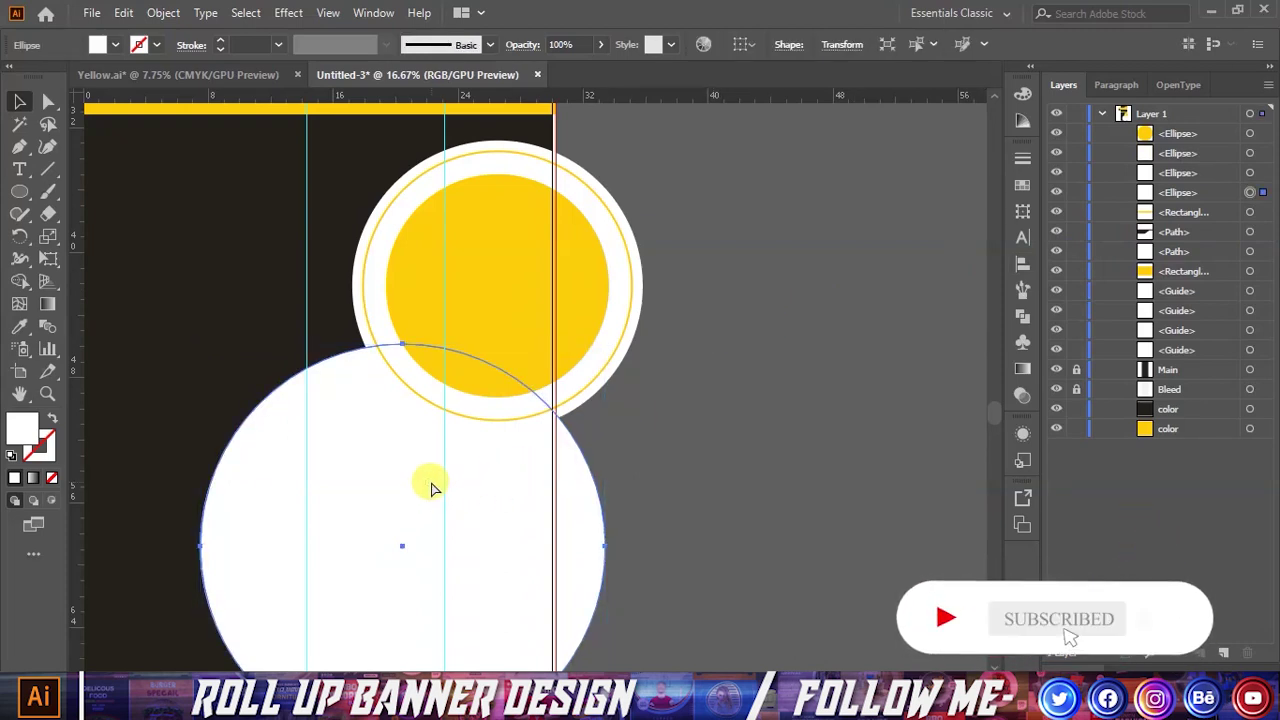
# Step: Paste a shrunken copy of the lower white circle in front and give it the yellow ring style
pyautogui.hotkey('ctrl', 'c')
pyautogui.hotkey('ctrl', 'f')
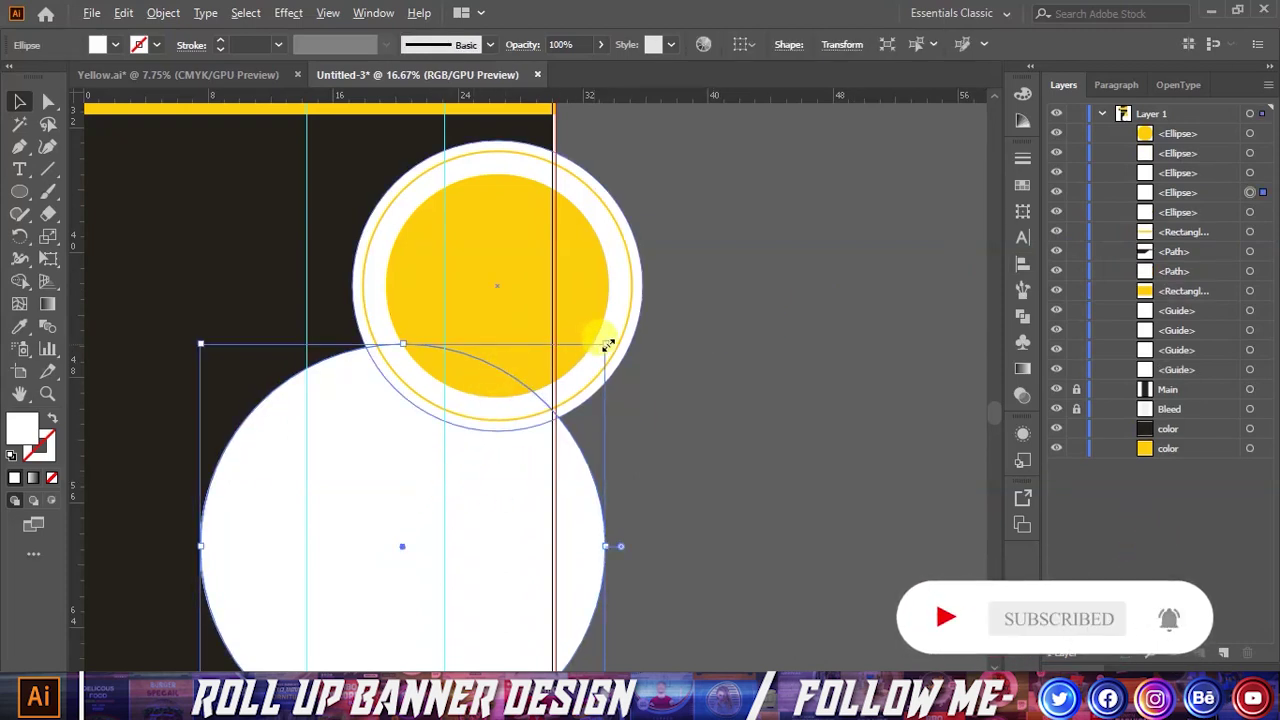
pyautogui.moveTo(607, 344); pyautogui.dragTo(601, 364)
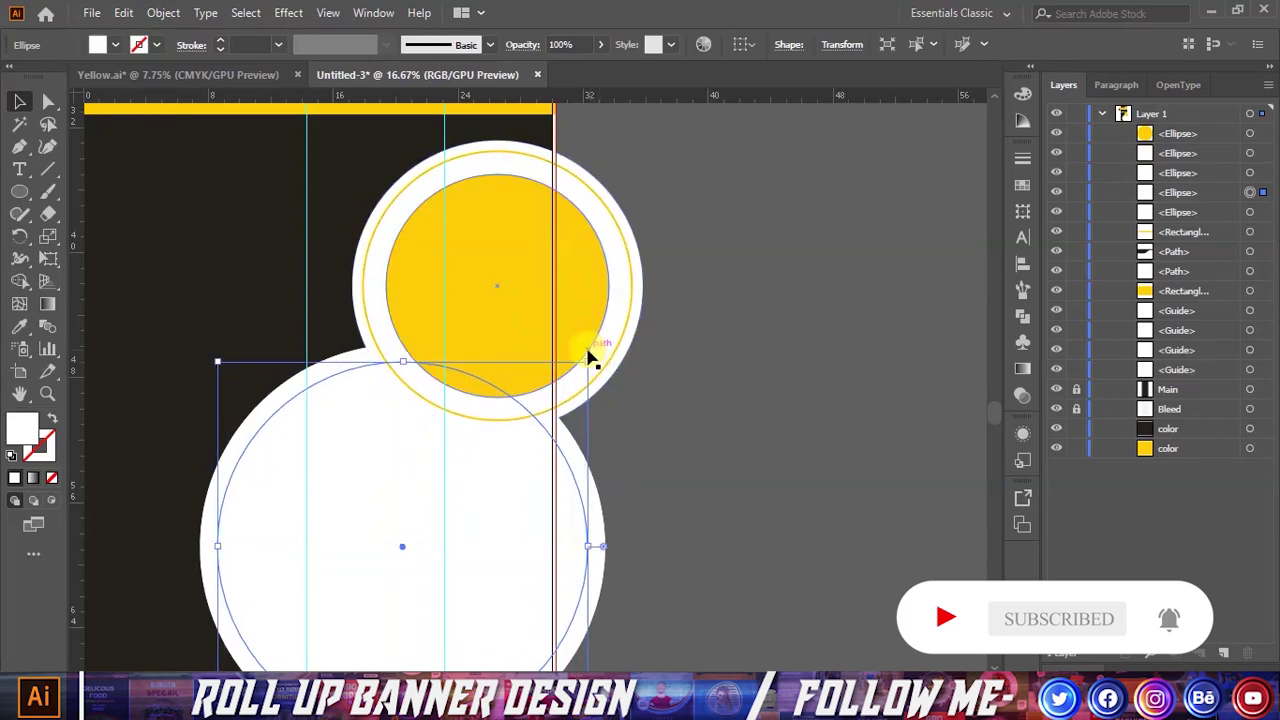
pyautogui.click(24, 326)
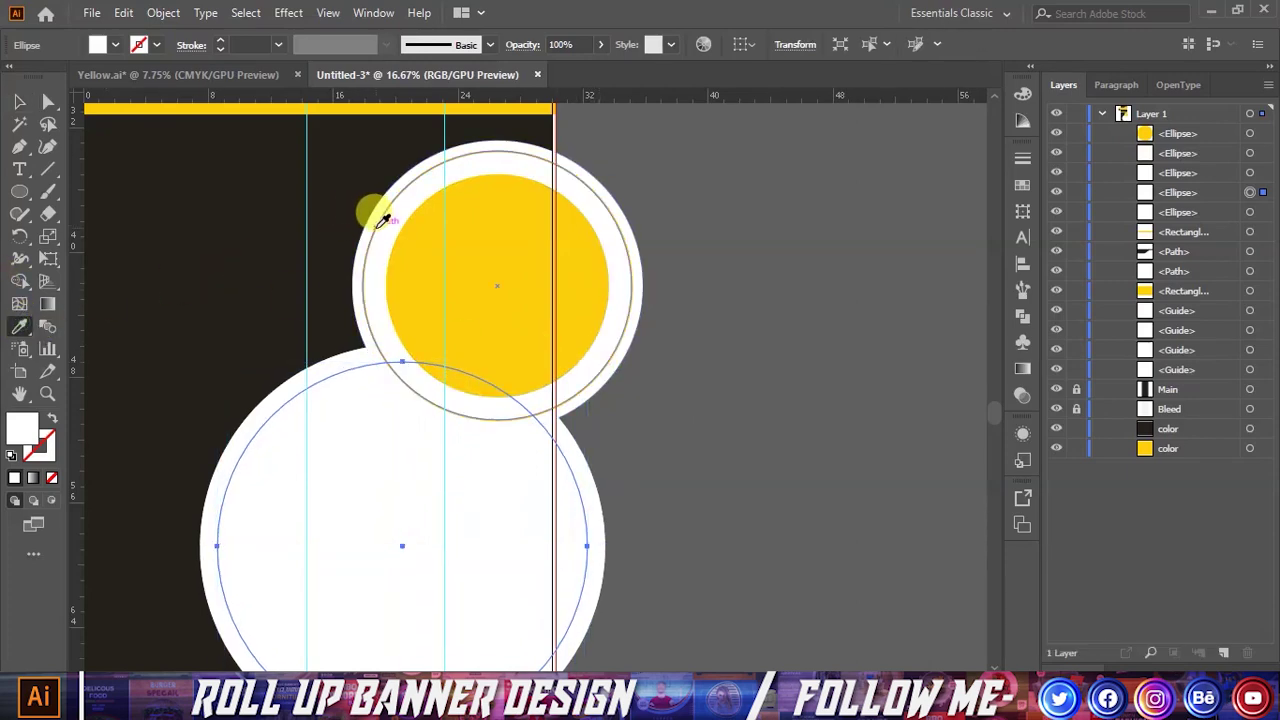
pyautogui.click(370, 213)
pyautogui.click(19, 101)
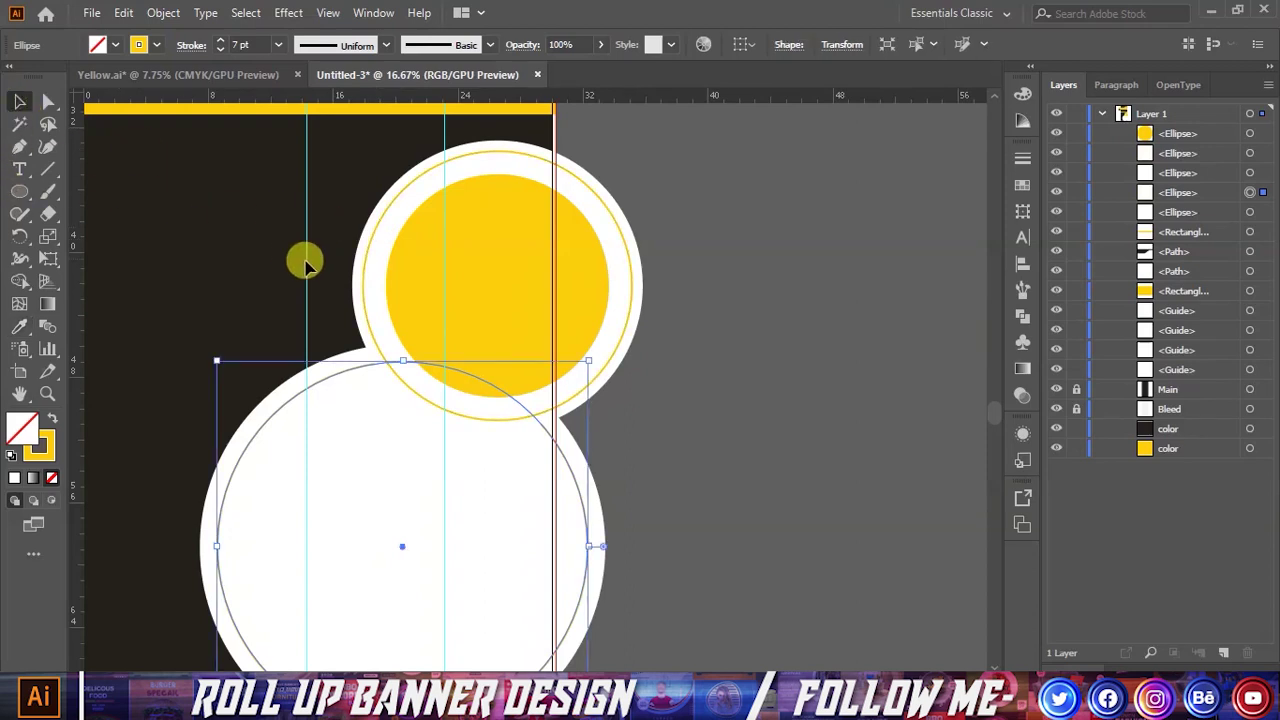
# Step: Paste a smaller copy of the new ring and give it the upper circle's yellow fill
pyautogui.hotkey('ctrl', 'shift', 'b')
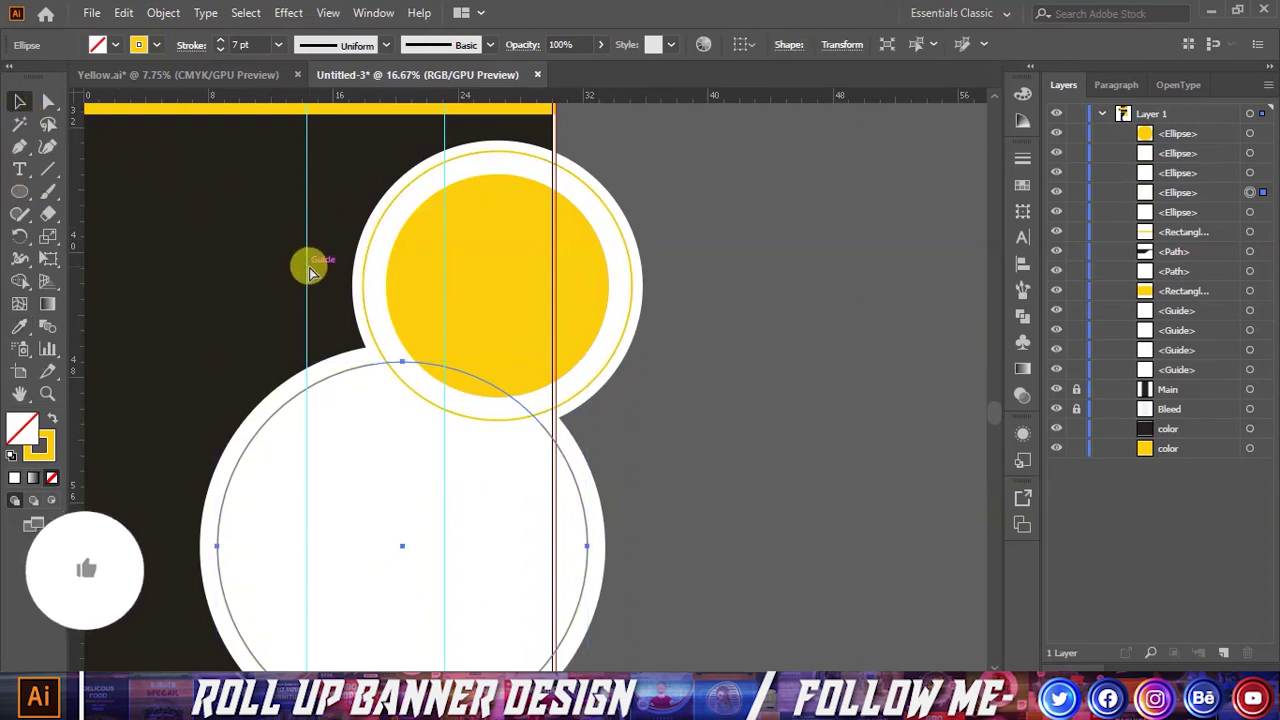
pyautogui.hotkey('ctrl', 'c')
pyautogui.hotkey('ctrl', 'f')
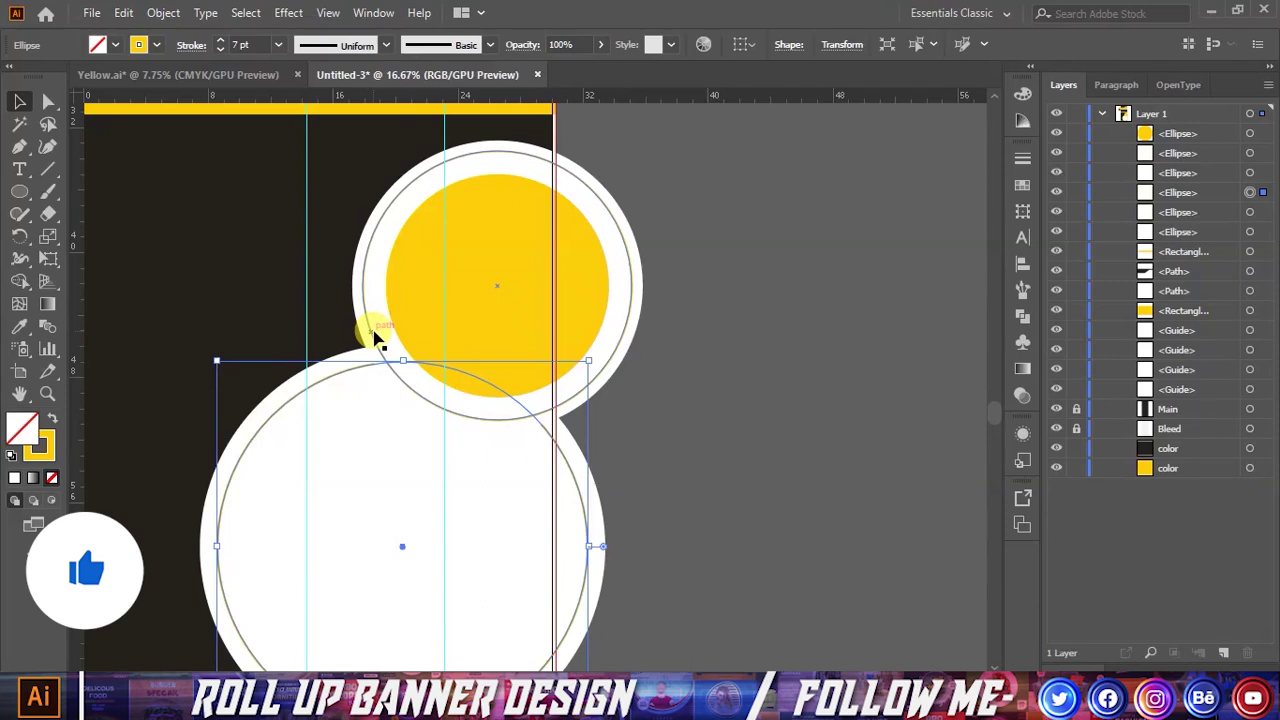
pyautogui.scroll(-1, 360, 332)
pyautogui.moveTo(589, 340); pyautogui.dragTo(568, 378)
pyautogui.scroll(-1, 400, 371)
pyautogui.click(19, 327)
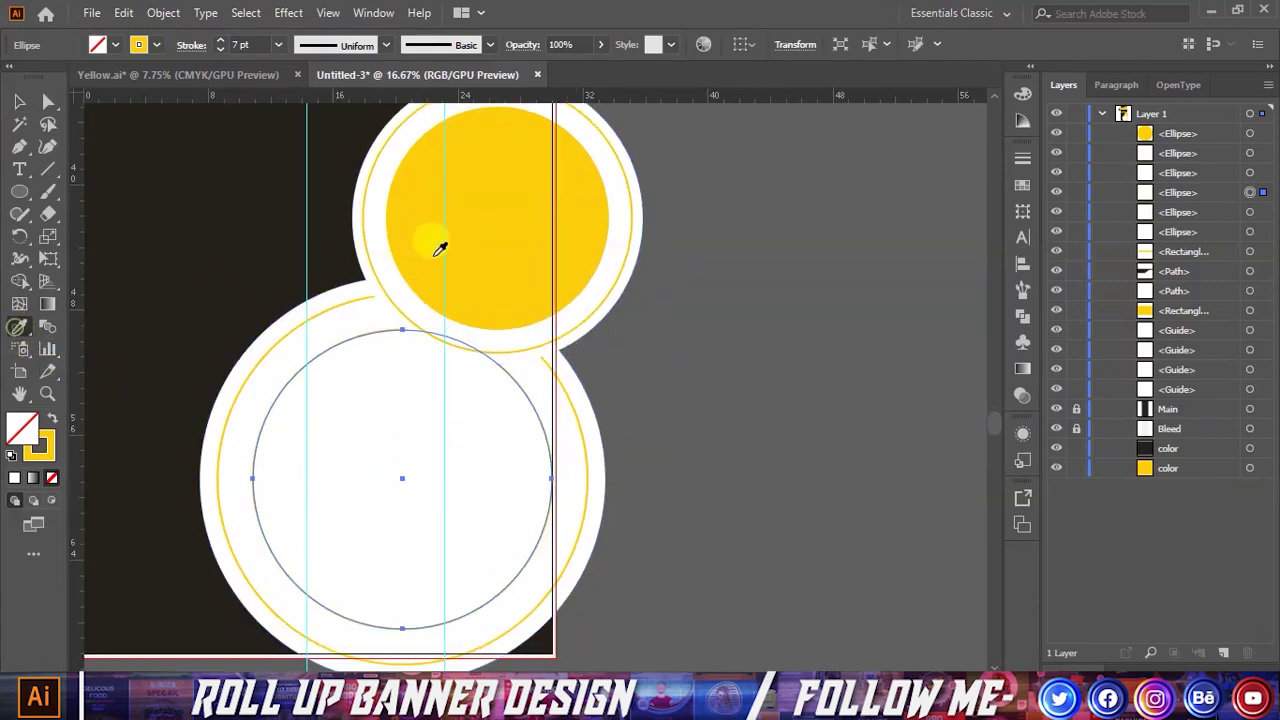
pyautogui.click(466, 236)
pyautogui.click(19, 100)
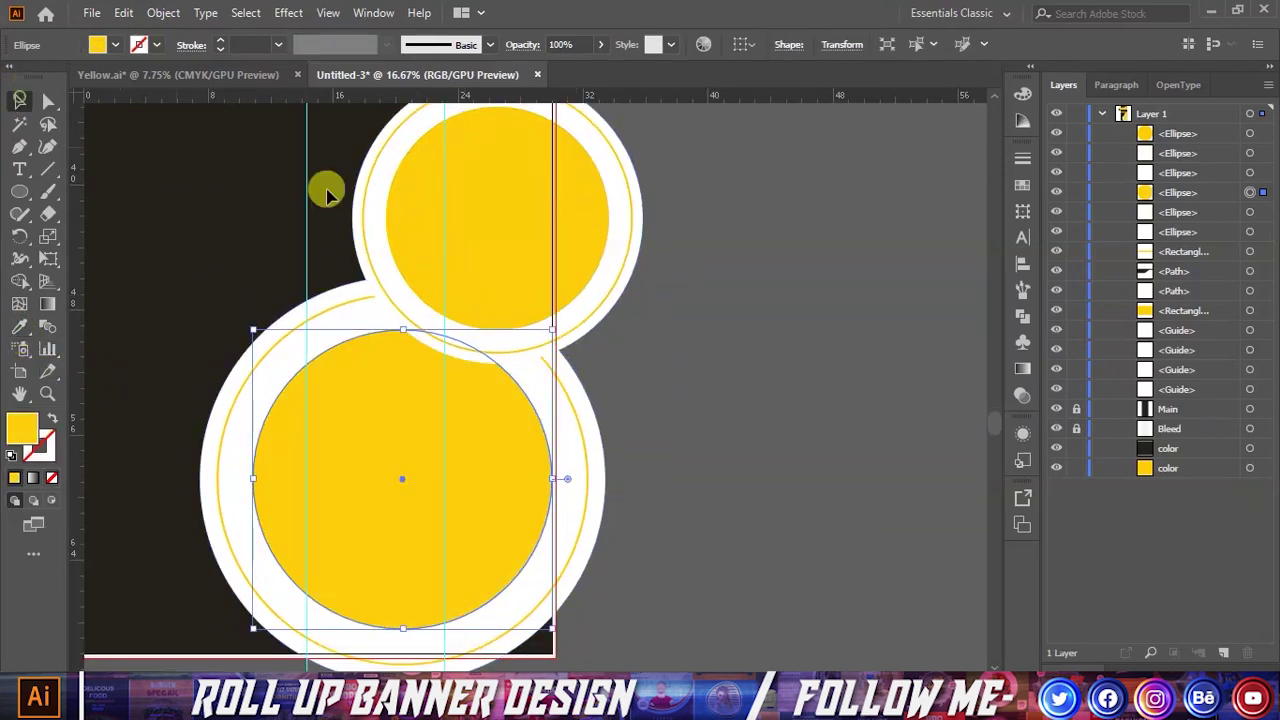
# Step: Bring the inner lower yellow circle to the front
pyautogui.click(757, 334)
pyautogui.rightClick(509, 472)
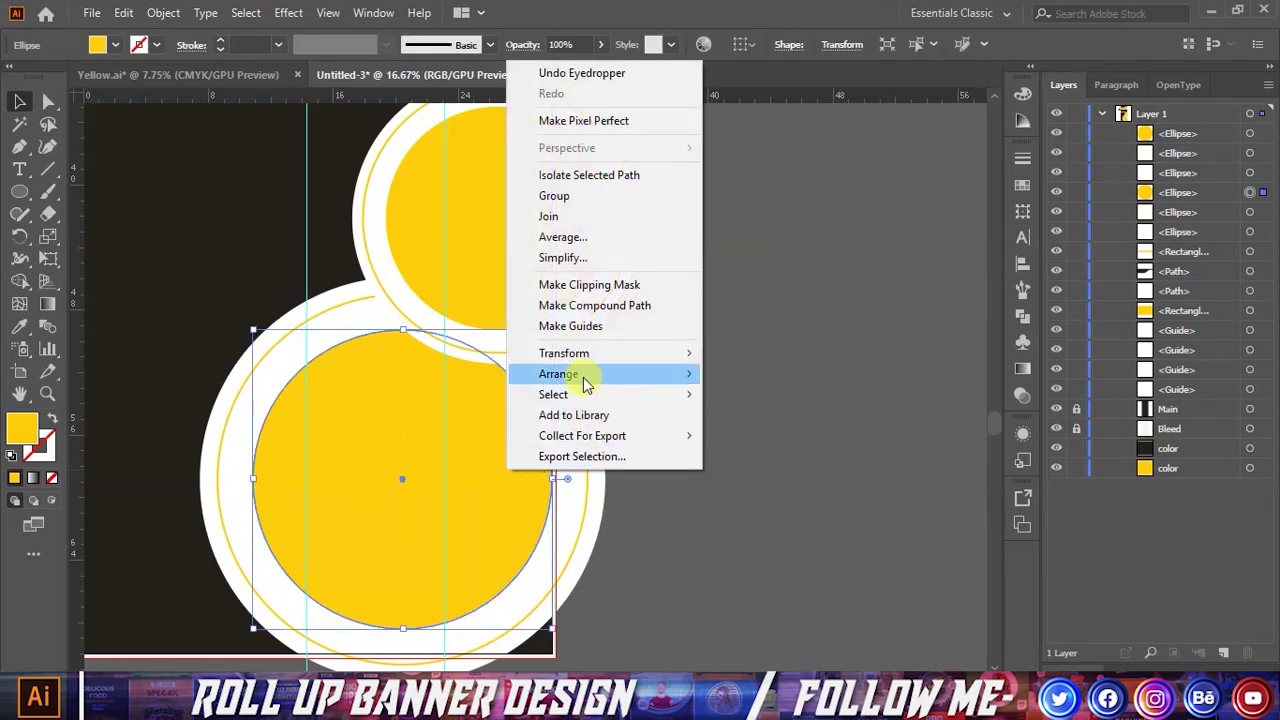
pyautogui.click(748, 382)
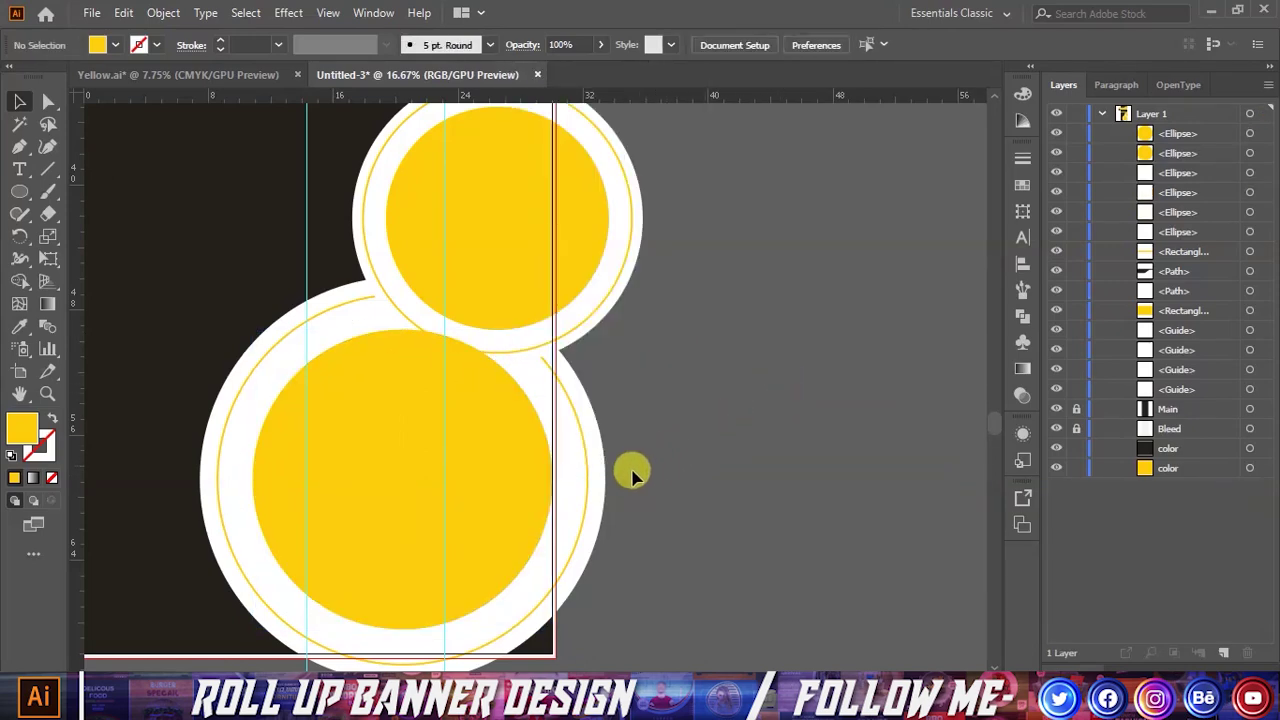
pyautogui.click(455, 505)
# Step: Move the lower circle set slightly up and to the right
pyautogui.moveTo(552, 479); pyautogui.dragTo(572, 480)
pyautogui.keyDown('shift'); pyautogui.click(580, 456); pyautogui.keyUp('shift')
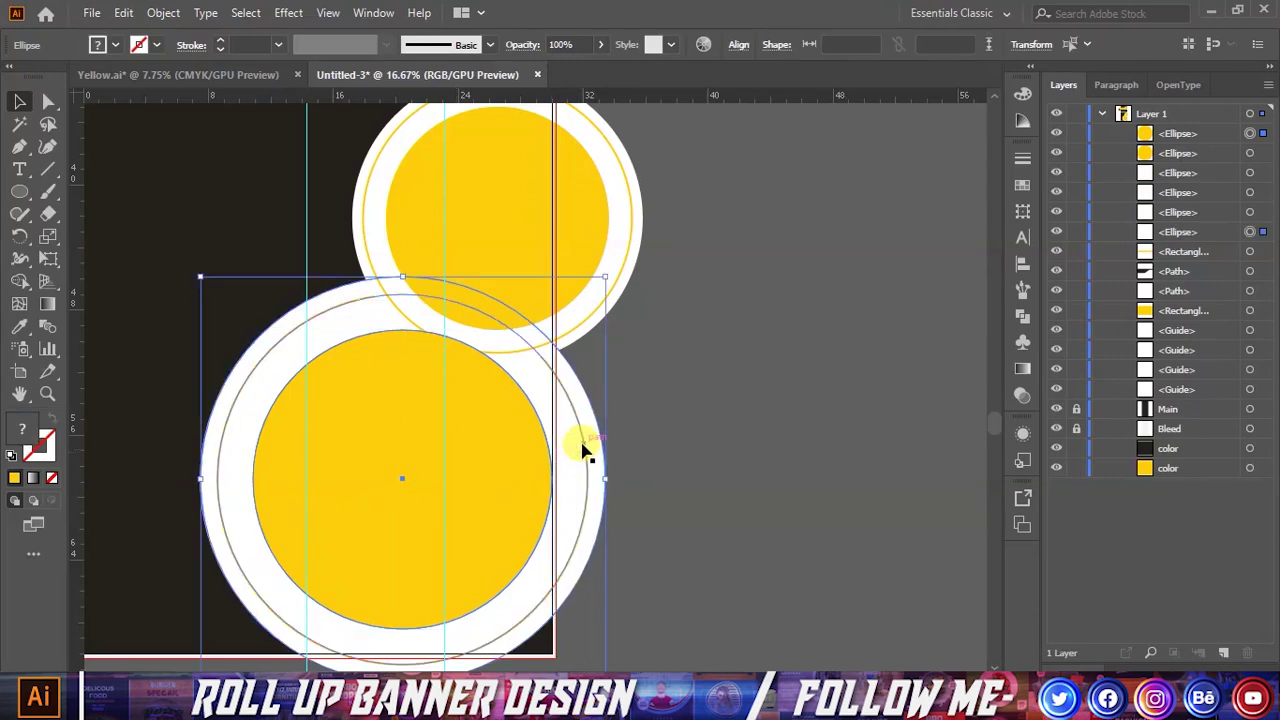
pyautogui.moveTo(485, 476); pyautogui.dragTo(498, 452)
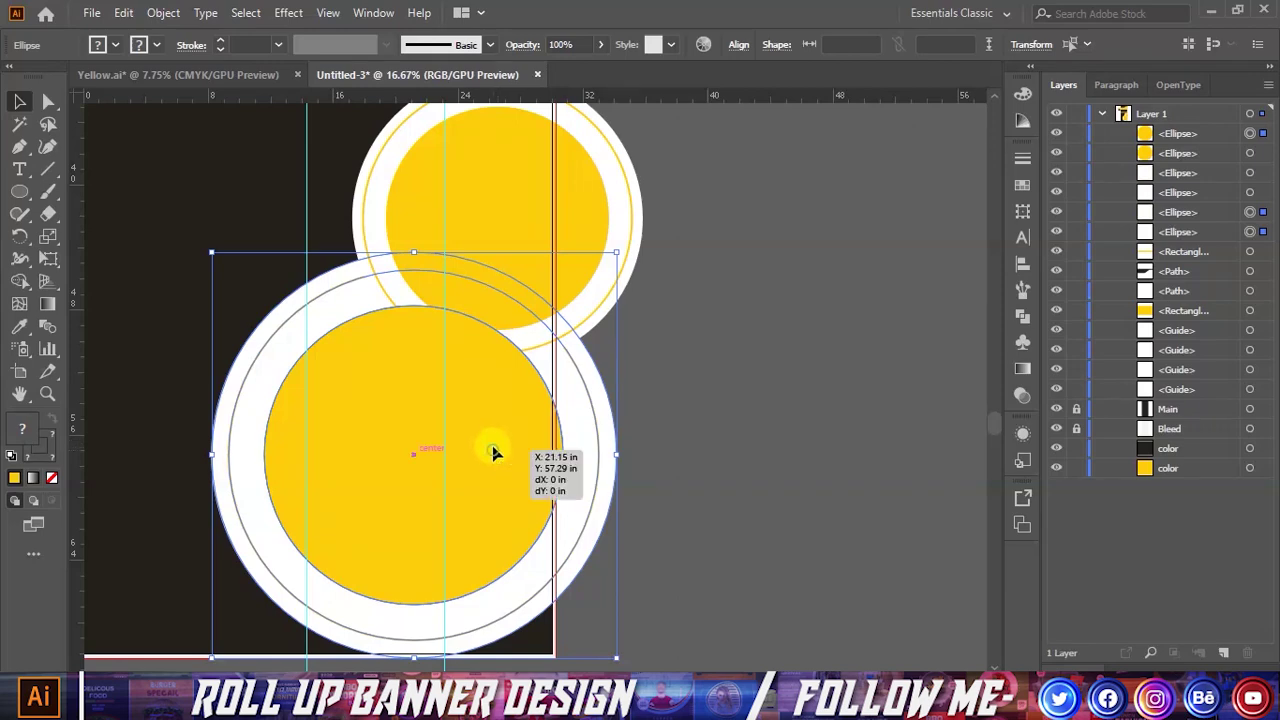
pyautogui.moveTo(498, 452); pyautogui.dragTo(493, 445)
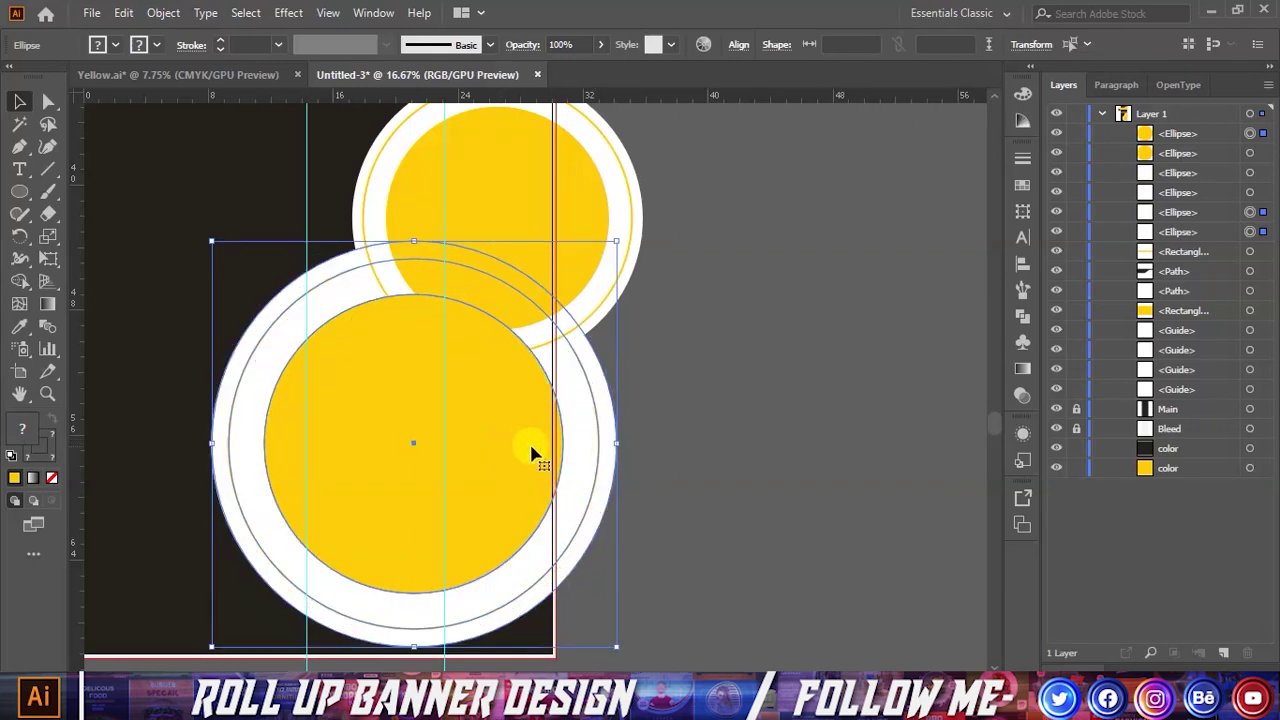
pyautogui.click(720, 410)
# Step: Select both ringed circle sets and resize and reposition them lower as a group
pyautogui.scroll(1, 648, 486)
pyautogui.scroll(1, 646, 463)
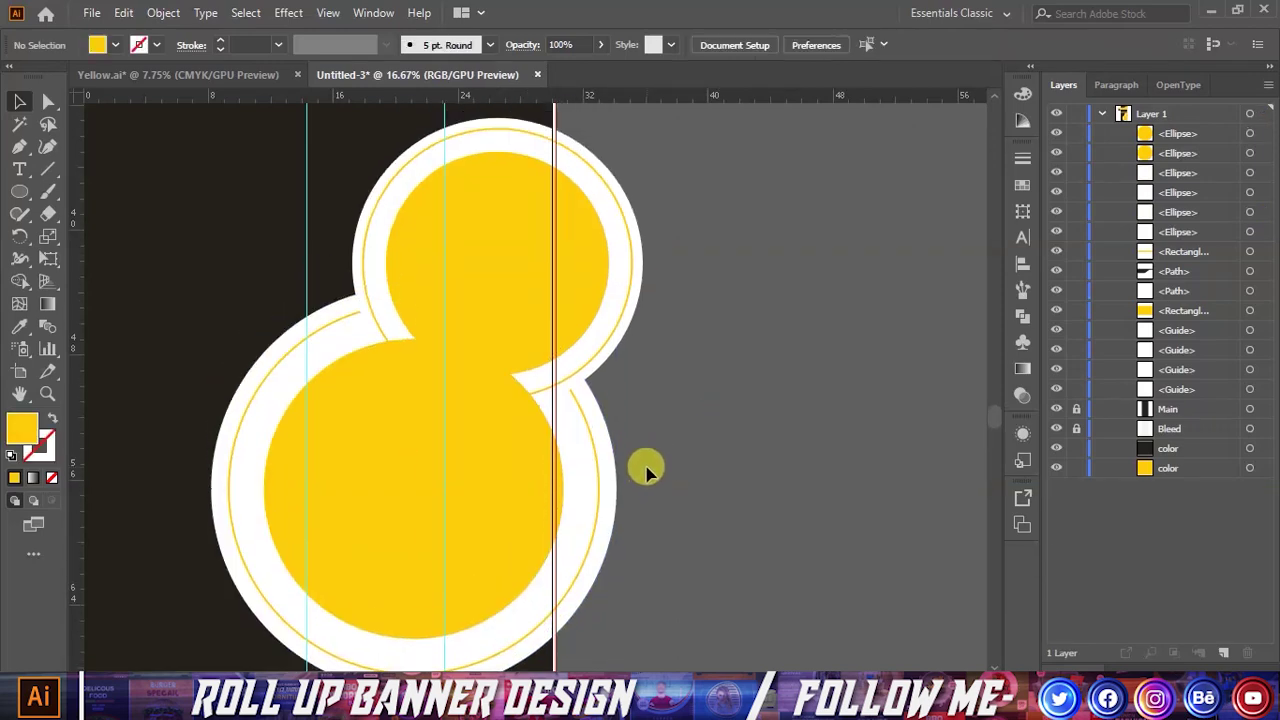
pyautogui.click(500, 452)
pyautogui.click(588, 446)
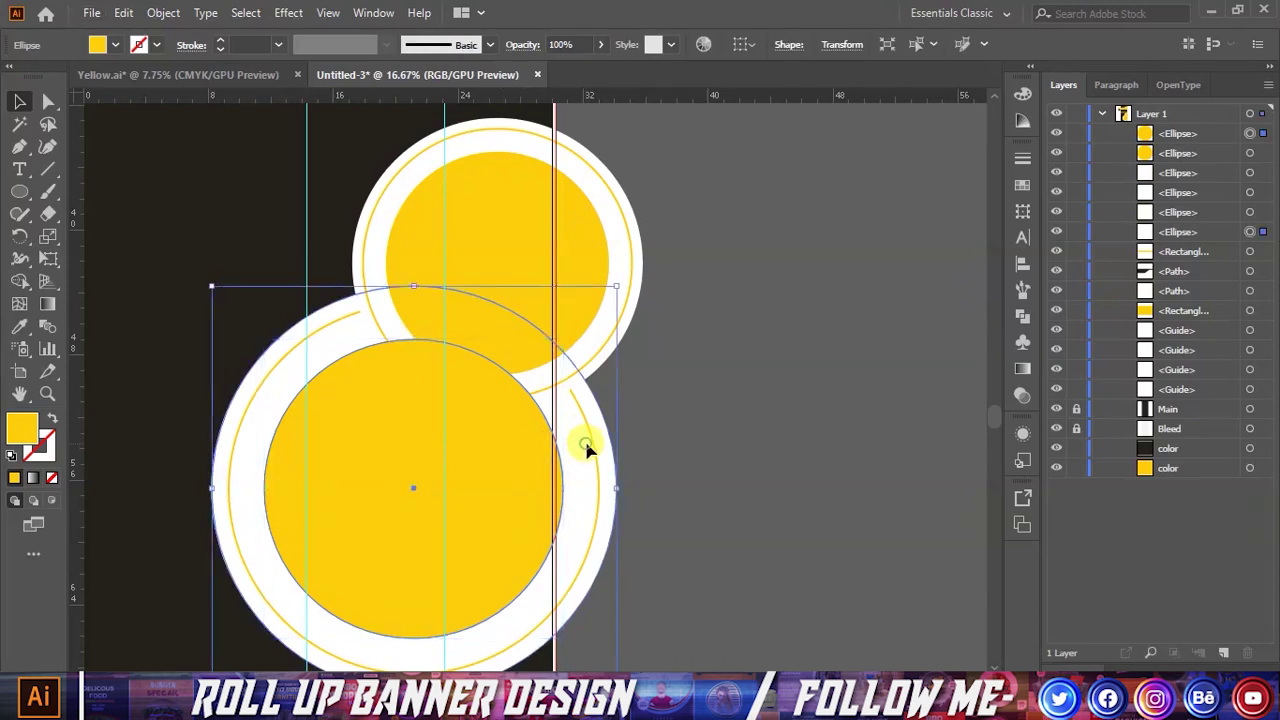
pyautogui.keyDown('shift'); pyautogui.click(590, 262); pyautogui.keyUp('shift')
pyautogui.keyDown('shift'); pyautogui.click(623, 250); pyautogui.keyUp('shift')
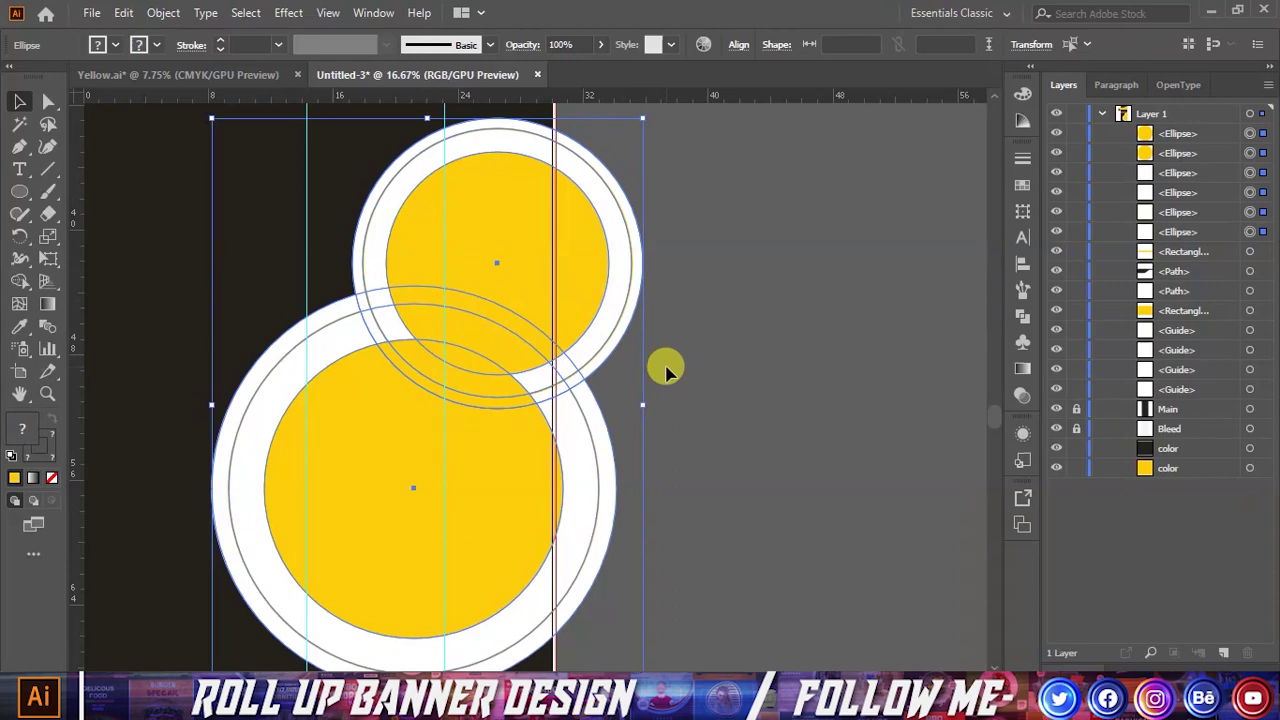
pyautogui.moveTo(648, 404); pyautogui.dragTo(651, 400)
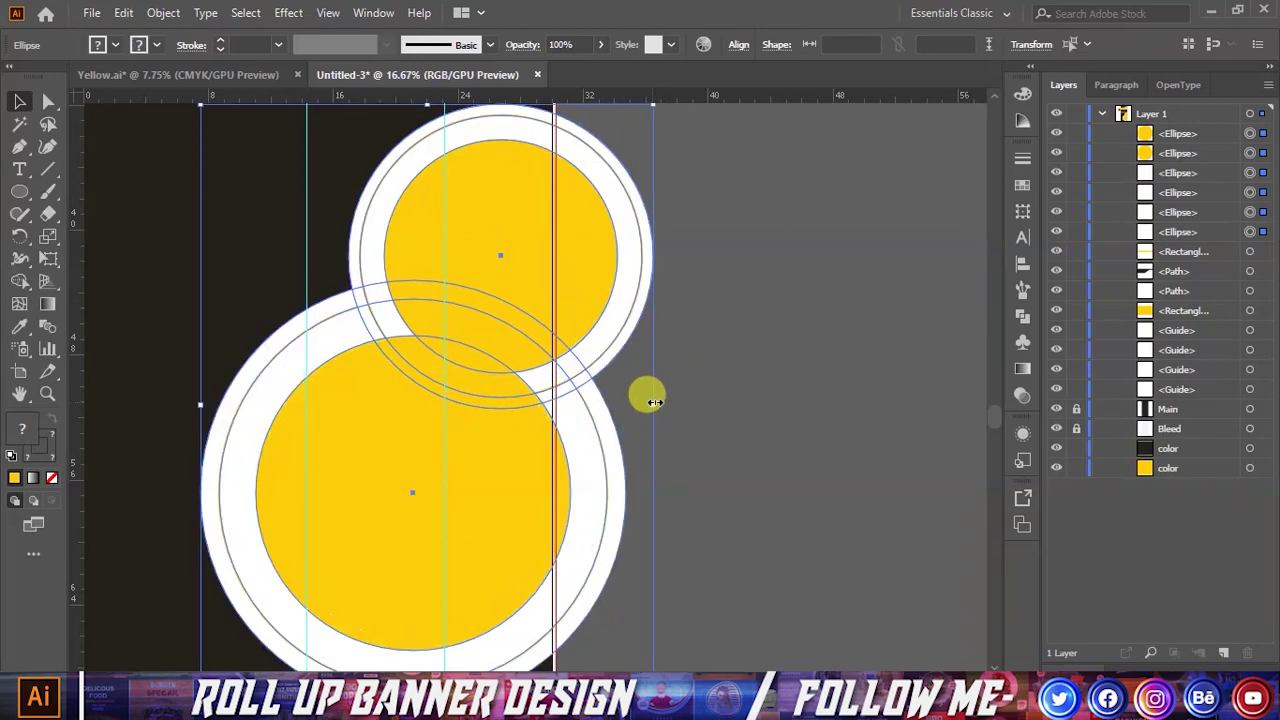
pyautogui.scroll(-1, 595, 385)
pyautogui.moveTo(640, 400)
pyautogui.mouseDown()
pyautogui.moveTo(651, 399)
pyautogui.moveTo(575, 425)
pyautogui.moveTo(553, 414)
pyautogui.mouseUp()
pyautogui.moveTo(651, 177); pyautogui.dragTo(645, 186)
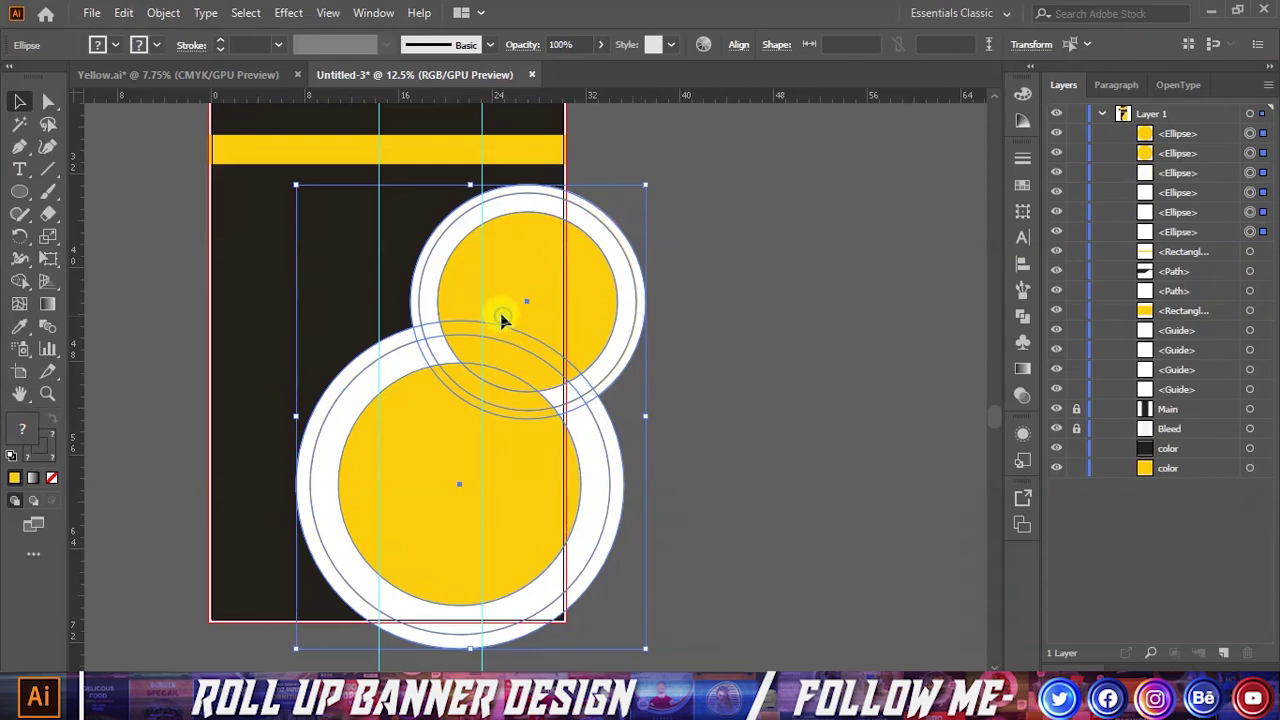
# Step: Nudge all six ellipses slightly to the left
pyautogui.click(726, 312)
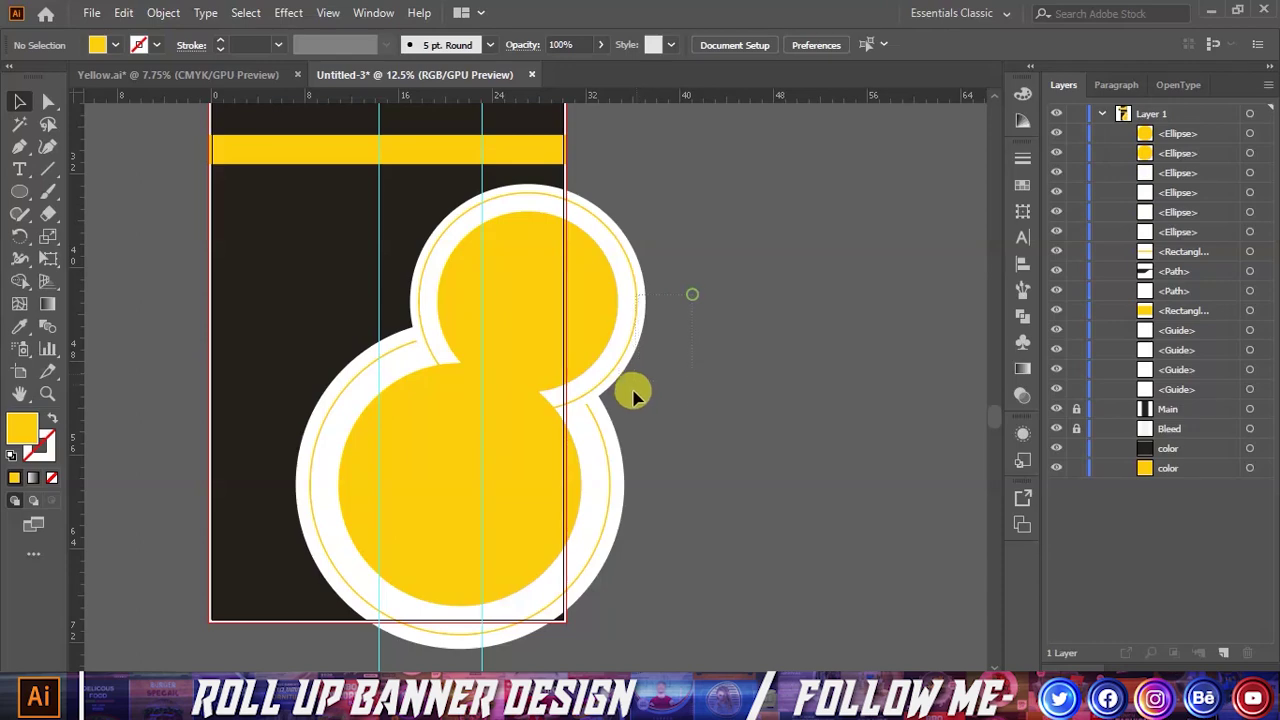
pyautogui.hotkey('ctrl', 'z')
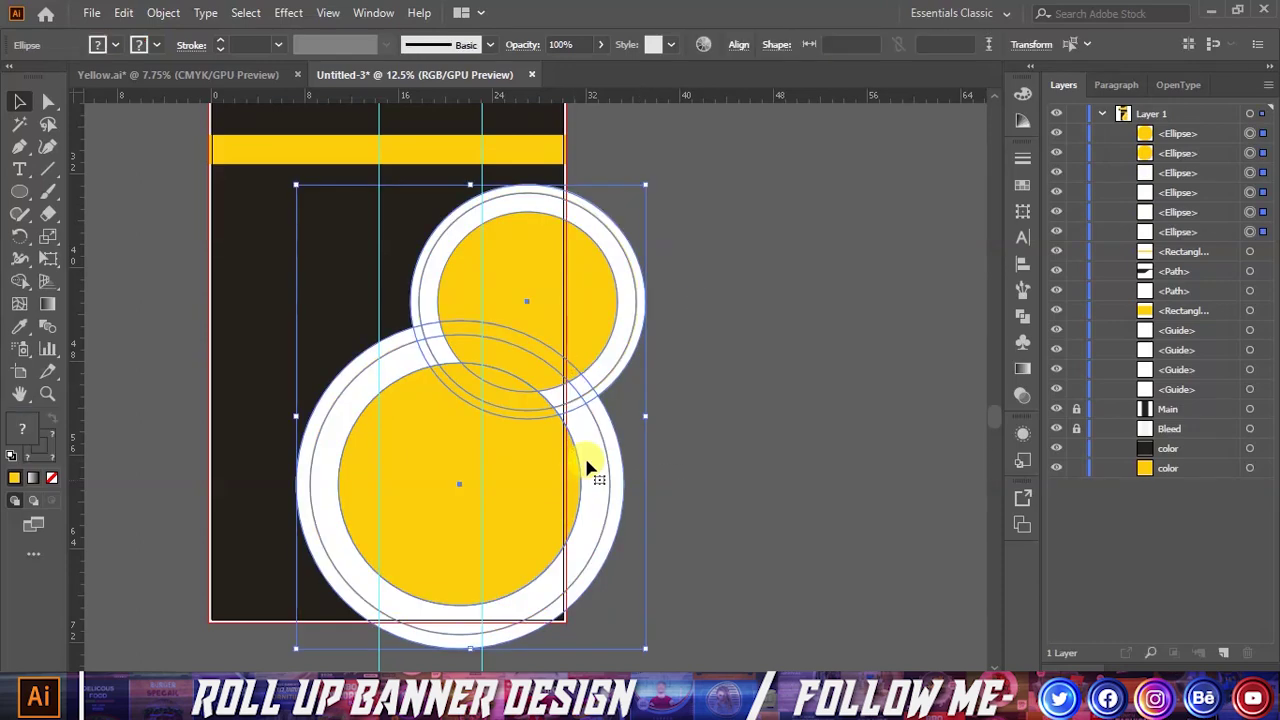
pyautogui.hotkey('shift', 'Left')
pyautogui.hotkey('shift', 'Left')
pyautogui.hotkey('shift', 'Left')
pyautogui.hotkey('shift', 'Left')
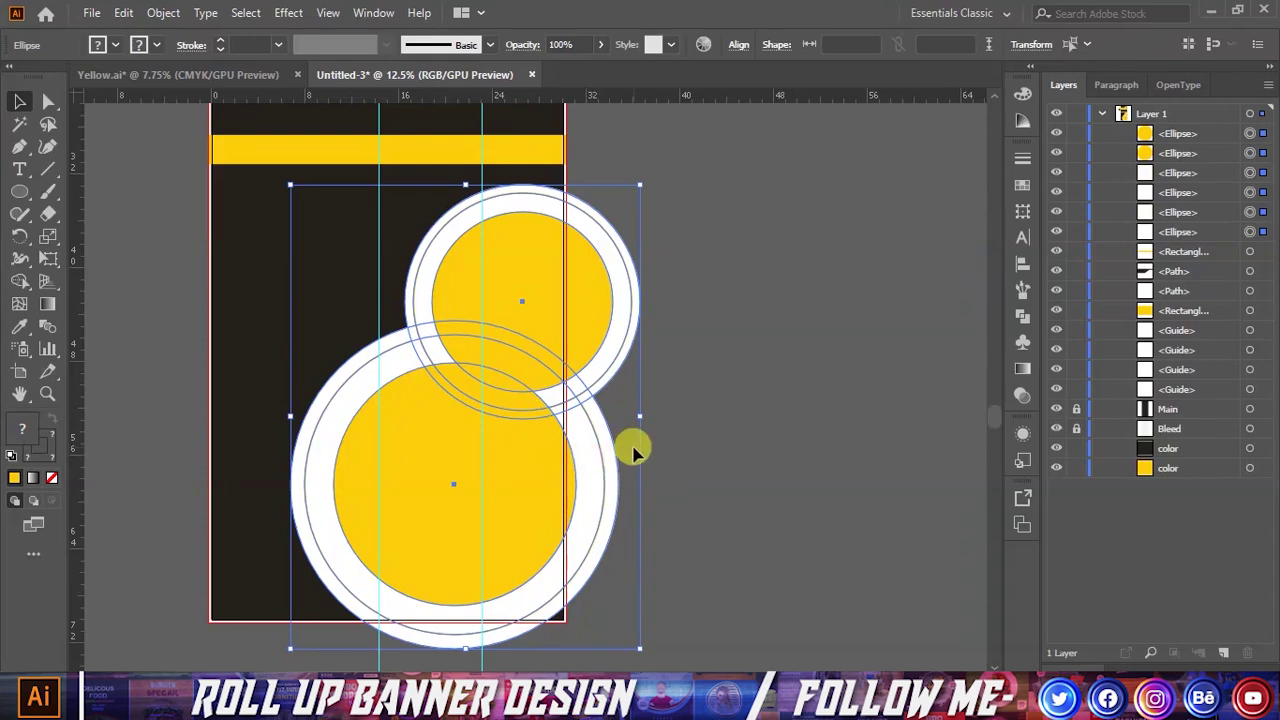
# Step: Fill the upper inner circle with red from the Fill swatches
pyautogui.click(746, 411)
pyautogui.scroll(1, 556, 160)
pyautogui.scroll(-1, 556, 160)
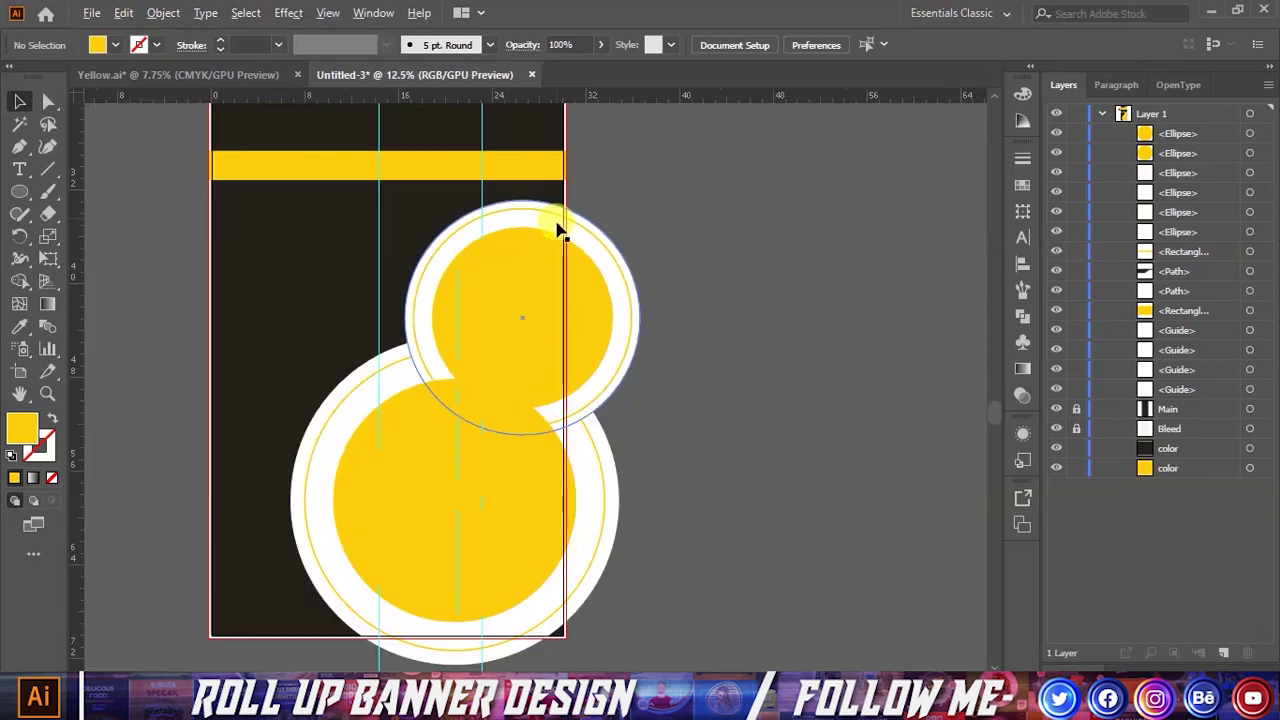
pyautogui.click(543, 286)
pyautogui.click(116, 46)
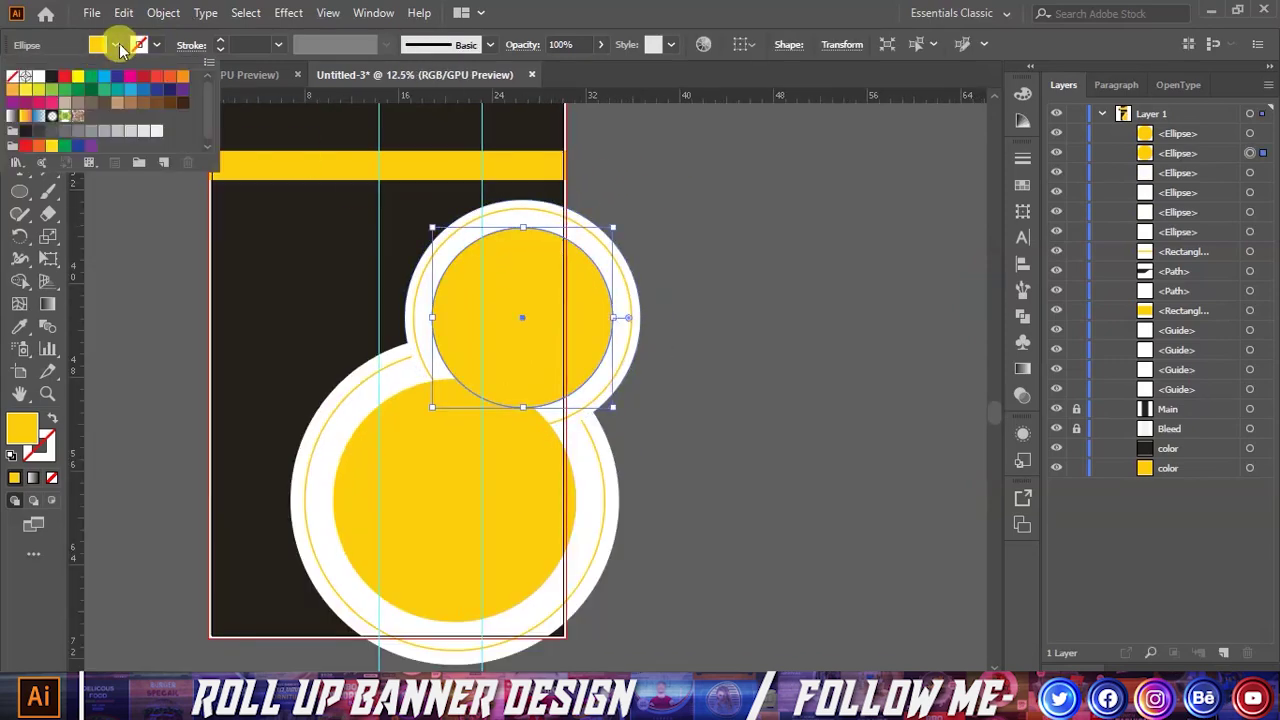
pyautogui.click(64, 79)
# Step: Give the lower inner circle the dark background colour using the Eyedropper
pyautogui.click(471, 477)
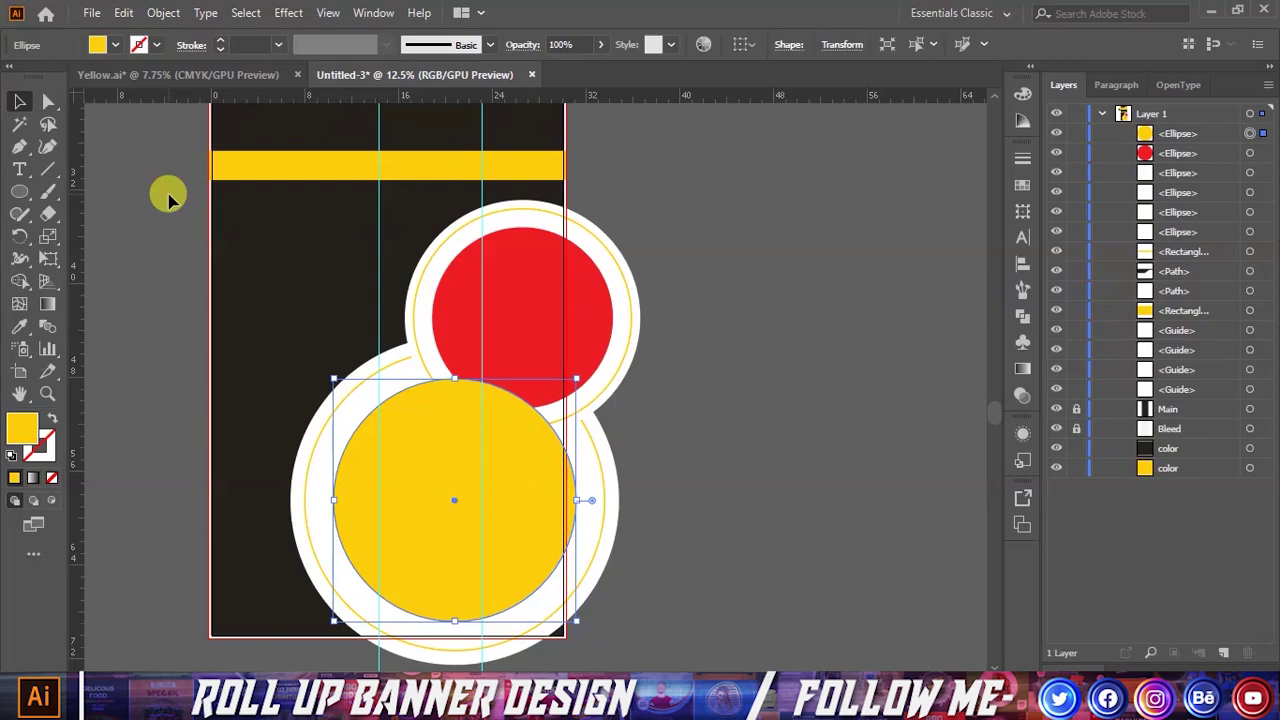
pyautogui.click(20, 325)
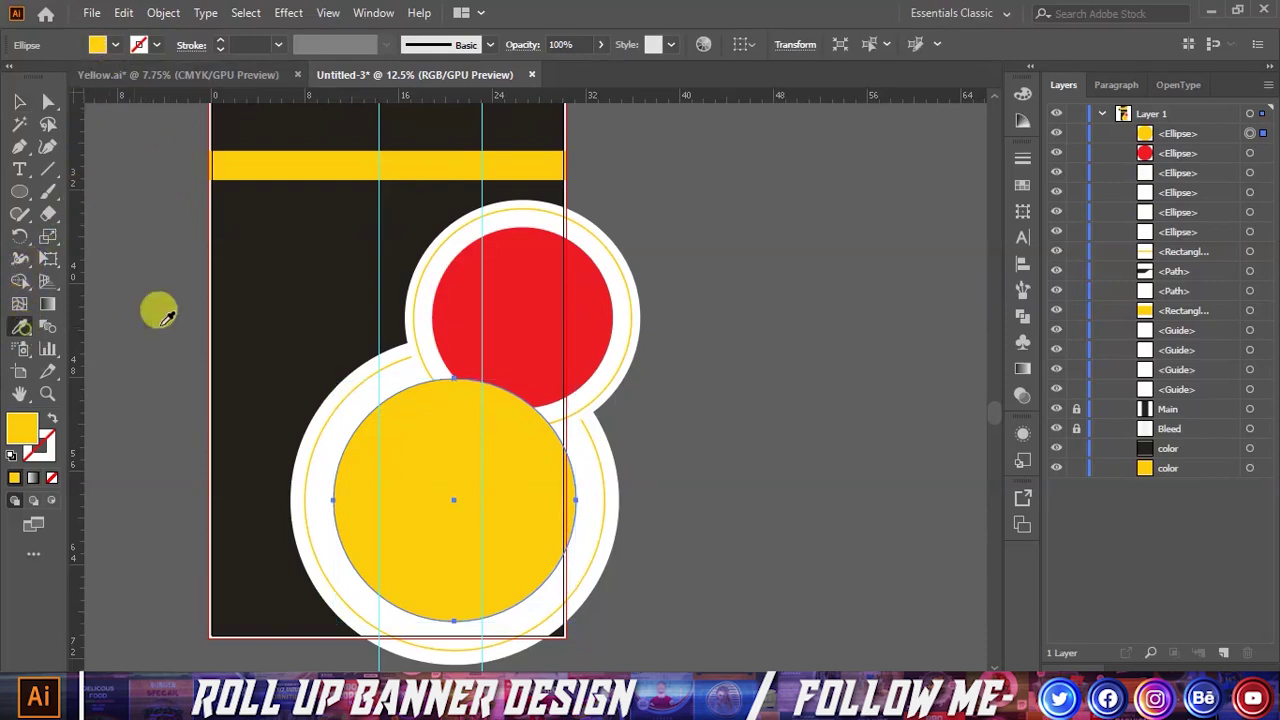
pyautogui.click(240, 295)
pyautogui.click(20, 101)
pyautogui.click(157, 207)
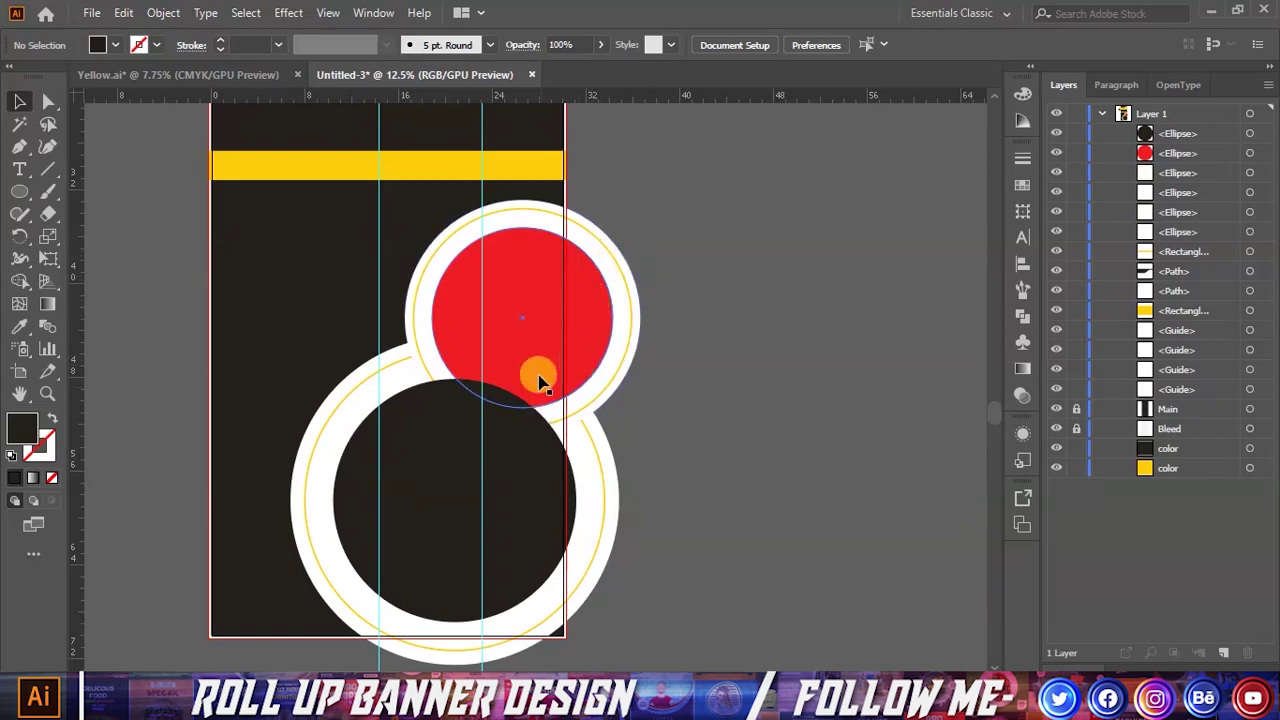
pyautogui.scroll(1, 578, 350)
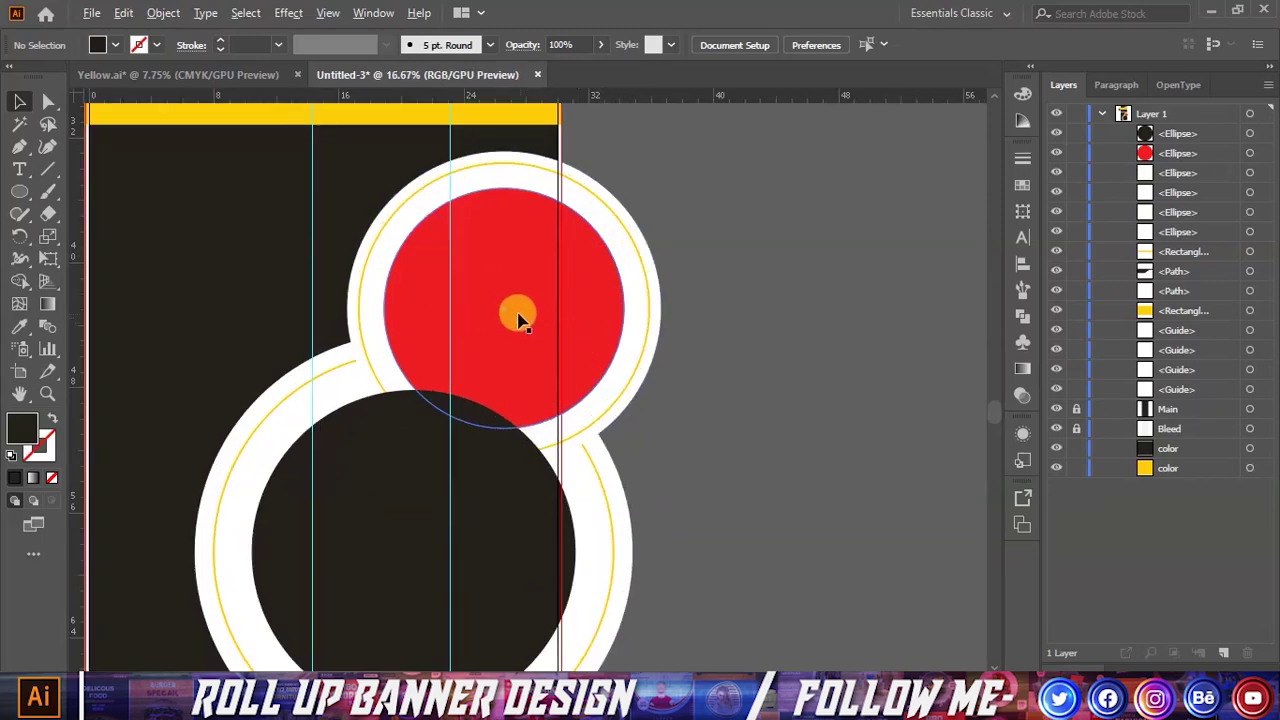
pyautogui.scroll(-1, 518, 318)
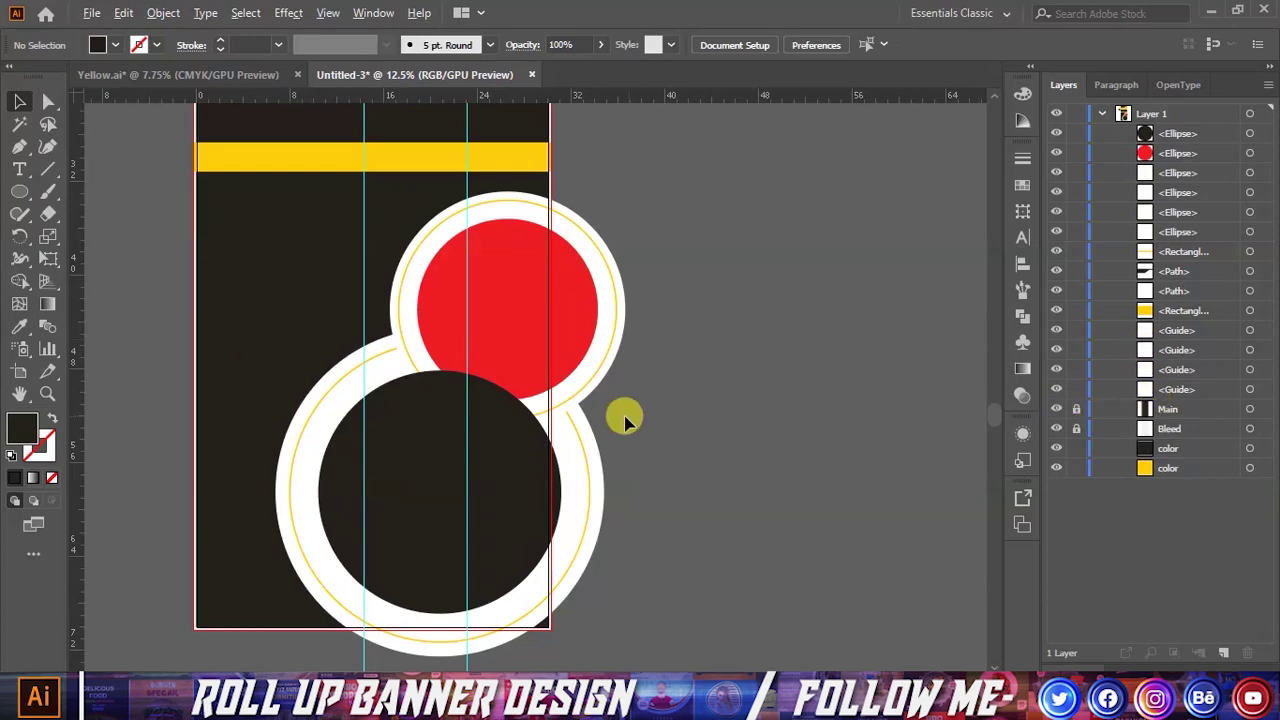
# Step: Lock the Bleed layer
pyautogui.scroll(-1, 623, 417)
pyautogui.click(1084, 428)
pyautogui.scroll(1, 523, 406)
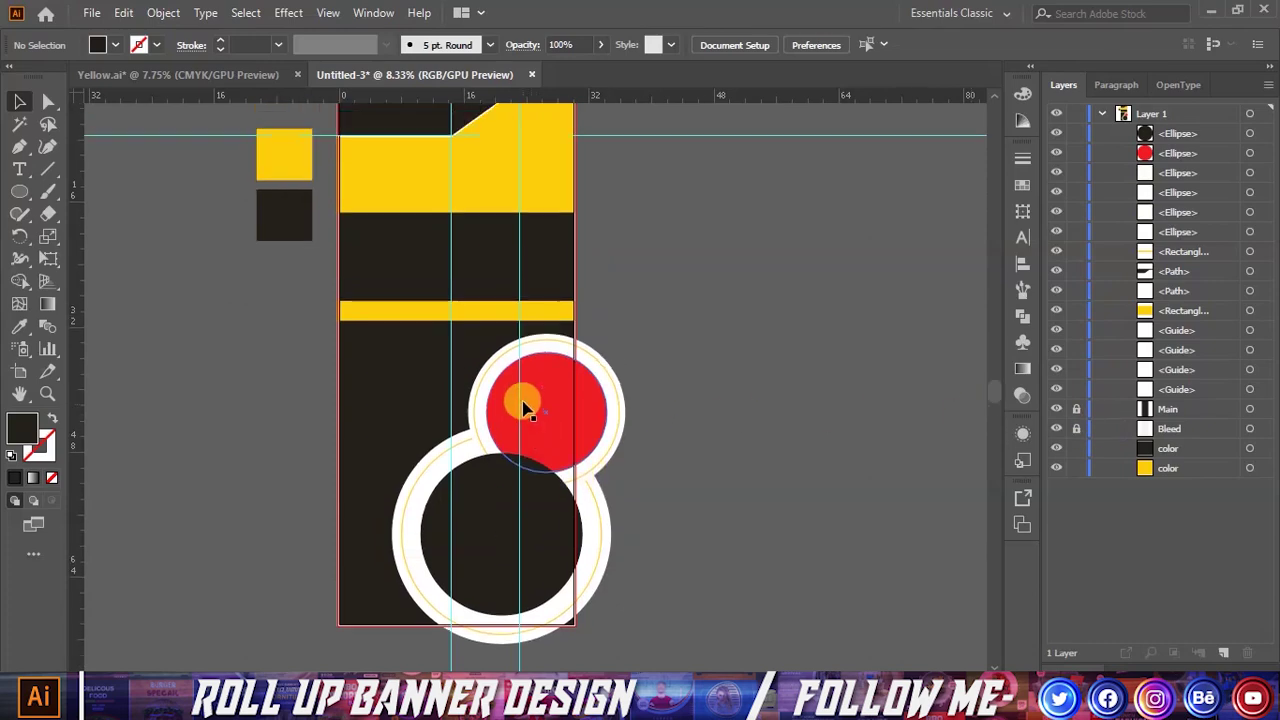
pyautogui.scroll(1, 523, 406)
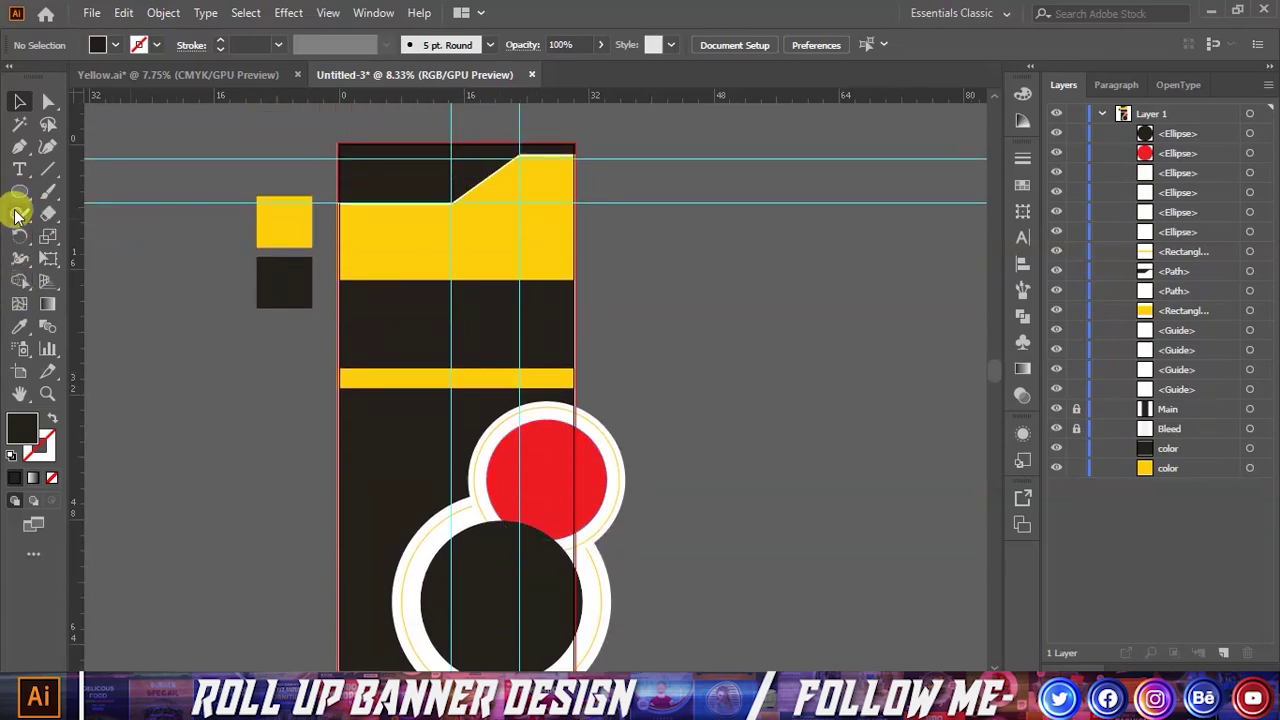
# Step: Draw a dark rectangle from the artboard's top-left corner across the banner
pyautogui.moveTo(19, 192); pyautogui.dragTo(65, 193)
pyautogui.scroll(1, 297, 218)
pyautogui.scroll(1, 460, 131)
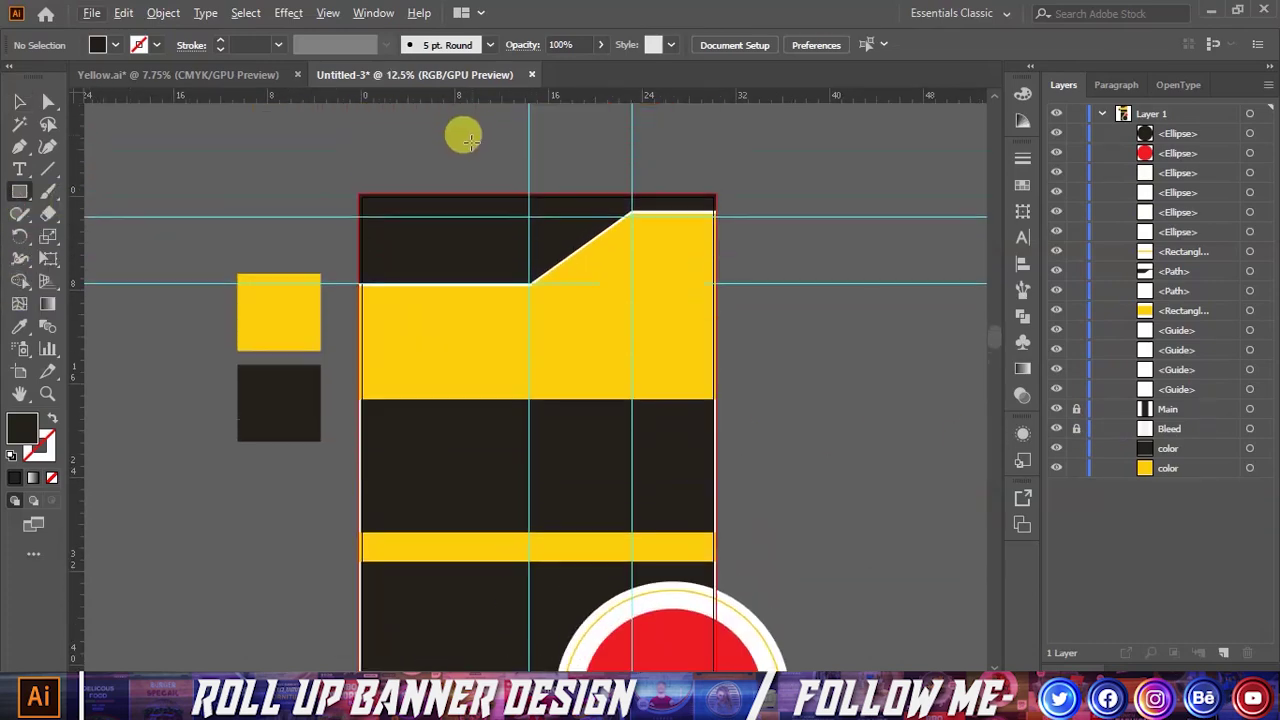
pyautogui.scroll(1, 400, 180)
pyautogui.moveTo(297, 207); pyautogui.dragTo(580, 525)
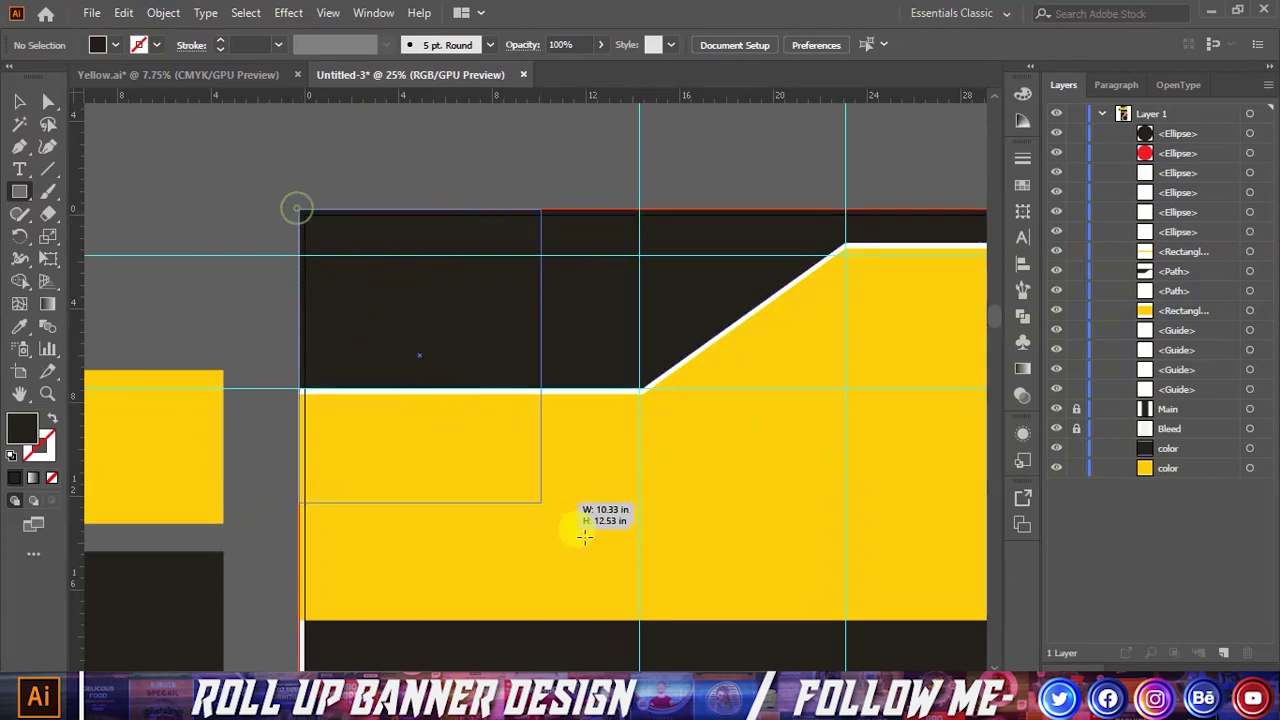
pyautogui.scroll(-3, 580, 360)
pyautogui.moveTo(591, 308); pyautogui.dragTo(449, 586)
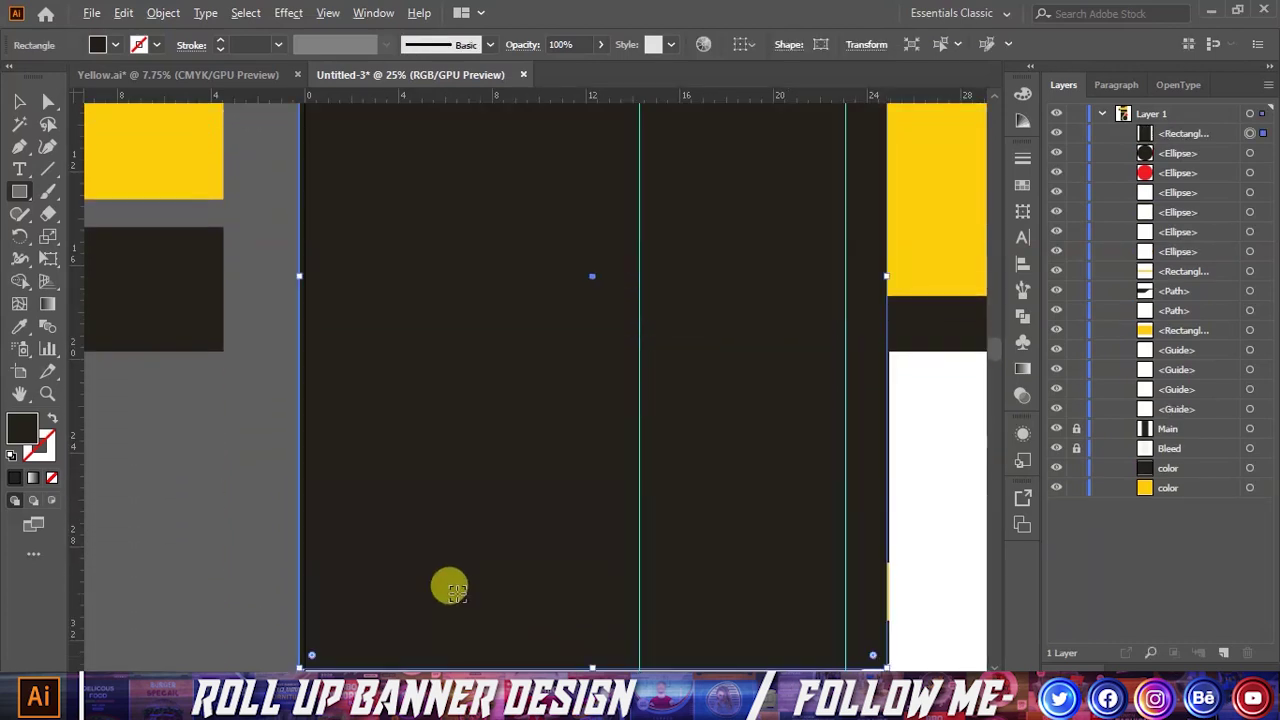
pyautogui.scroll(-3, 420, 571)
# Step: Stretch the rectangle down past the circles to about 30.5 × 71.01 in, then select the circles and rings
pyautogui.click(19, 101)
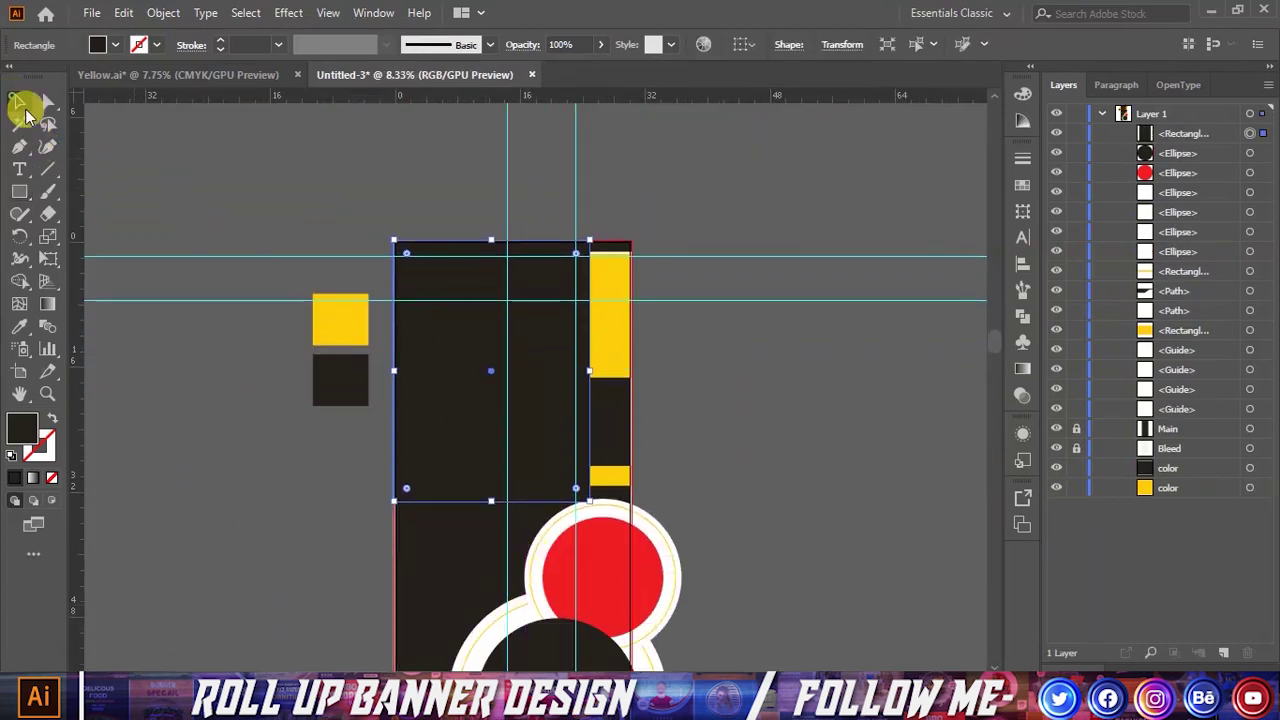
pyautogui.scroll(-3, 514, 394)
pyautogui.scroll(-2, 586, 400)
pyautogui.moveTo(589, 343)
pyautogui.mouseDown()
pyautogui.moveTo(640, 634)
pyautogui.moveTo(626, 625)
pyautogui.mouseUp()
pyautogui.scroll(2, 624, 632)
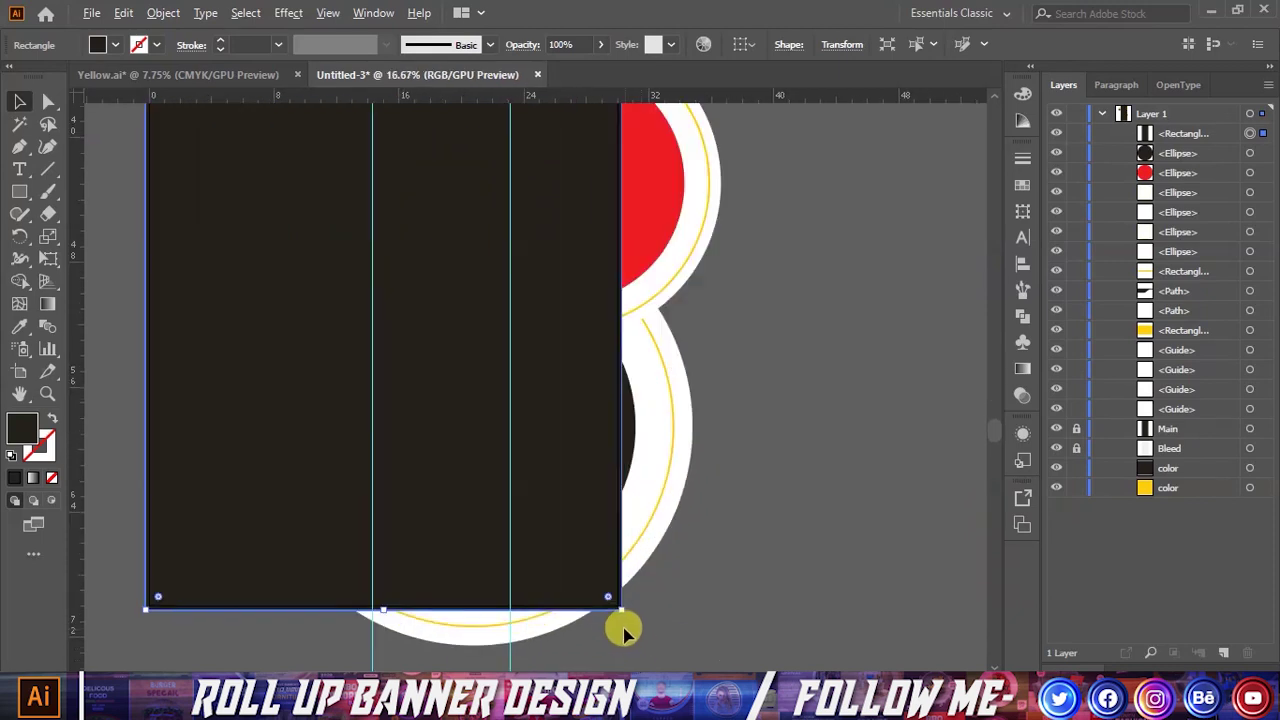
pyautogui.click(688, 590)
pyautogui.click(537, 519)
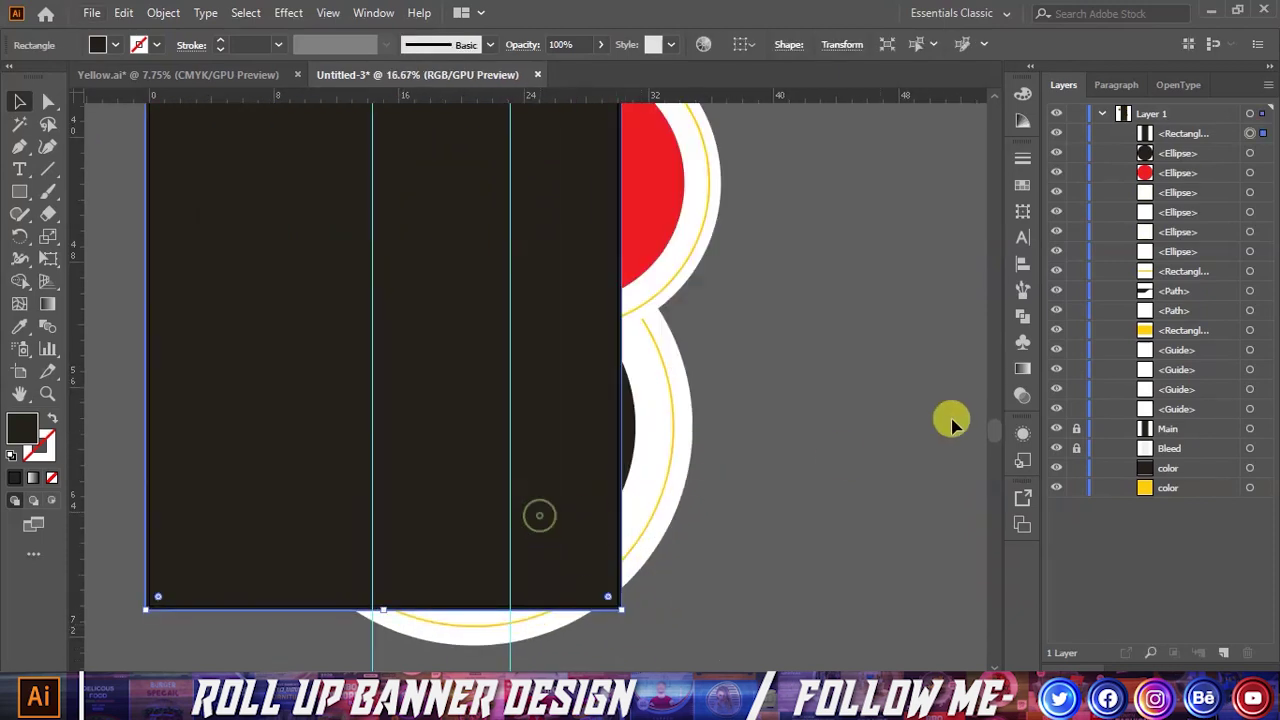
pyautogui.scroll(-2, 710, 373)
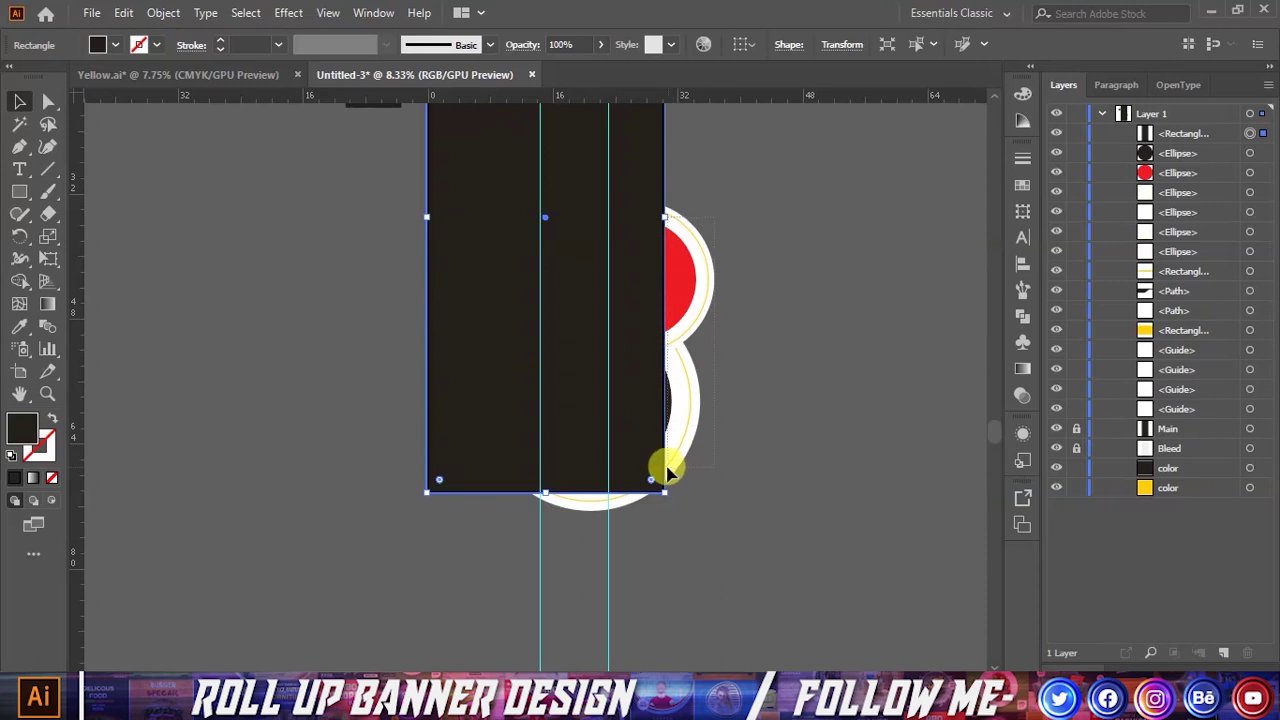
pyautogui.moveTo(668, 472); pyautogui.dragTo(743, 457)
# Step: Try a clipping mask on the circles, then undo it
pyautogui.rightClick(648, 305)
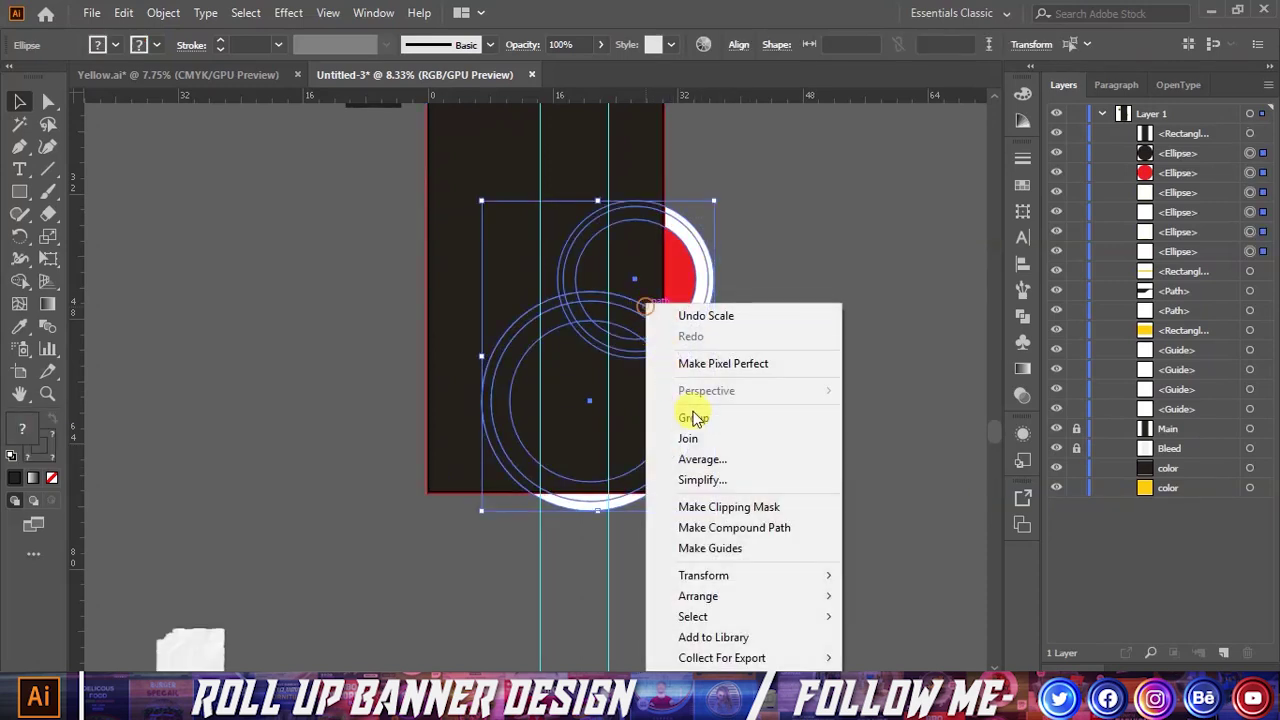
pyautogui.click(700, 507)
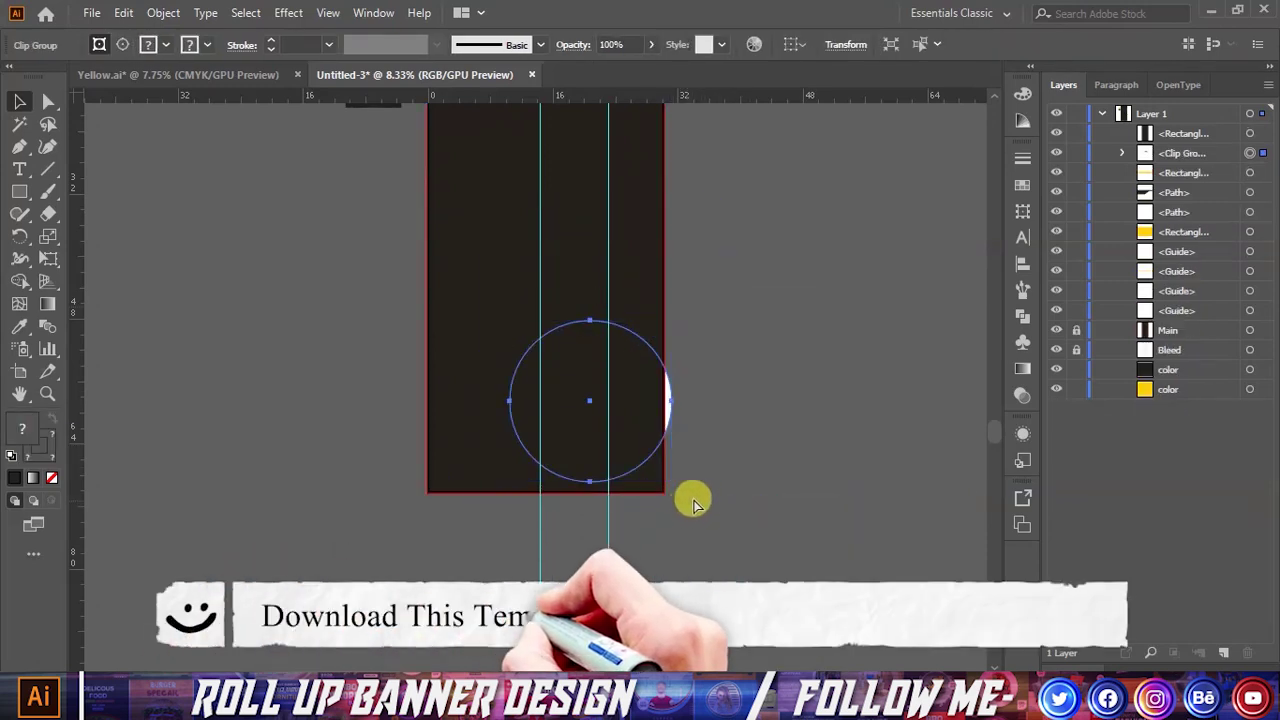
pyautogui.hotkey('ctrl', 'z')
pyautogui.click(757, 457)
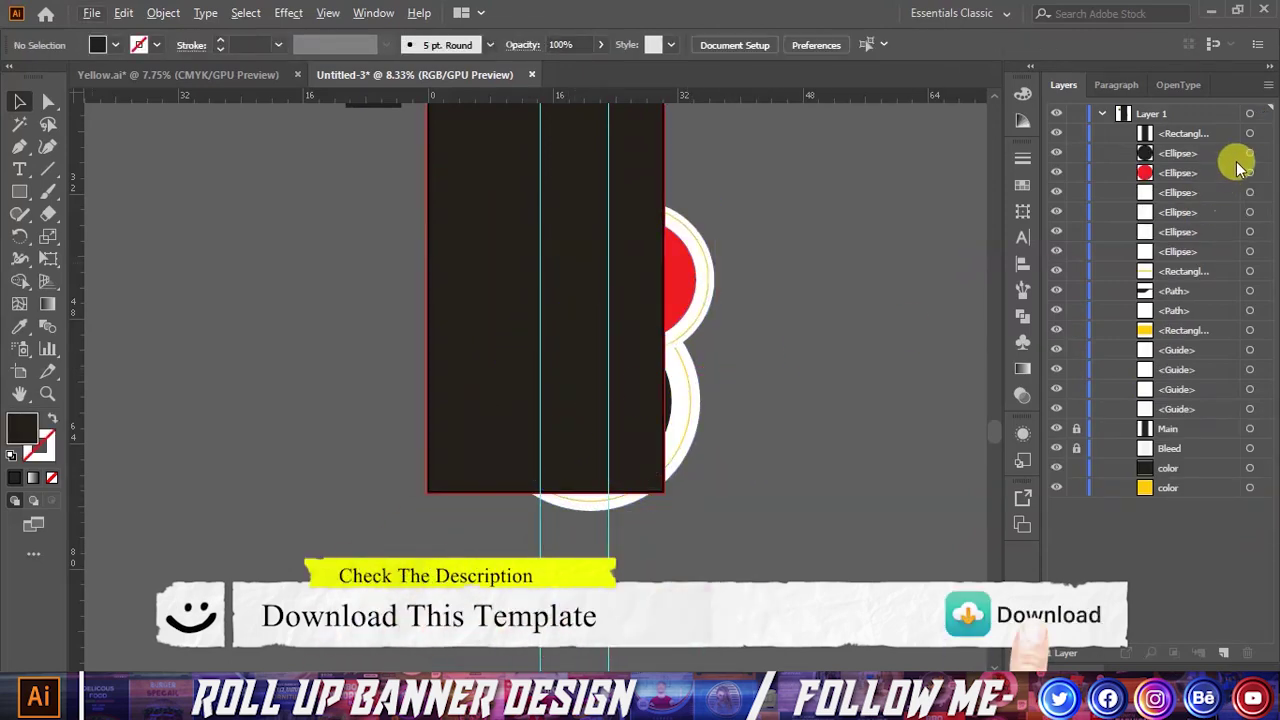
# Step: Hide the dark rectangle and lock the thin yellow bar
pyautogui.click(1056, 133)
pyautogui.scroll(1, 545, 350)
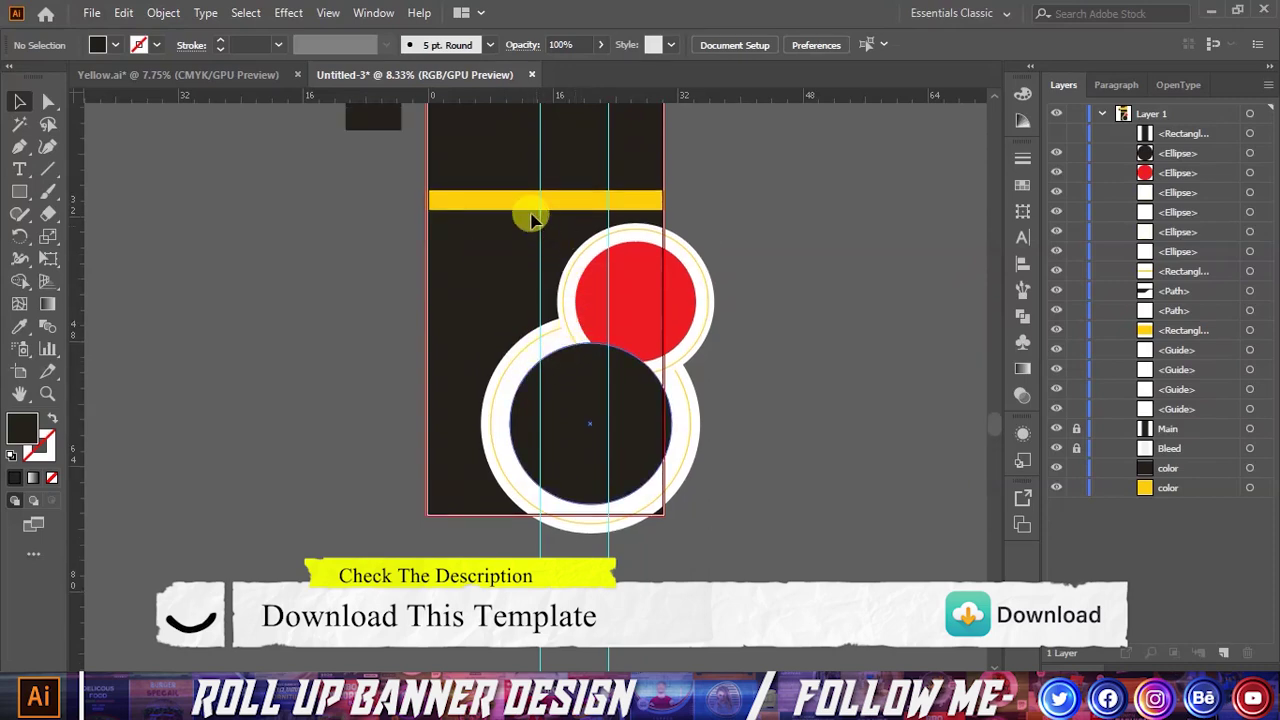
pyautogui.click(525, 204)
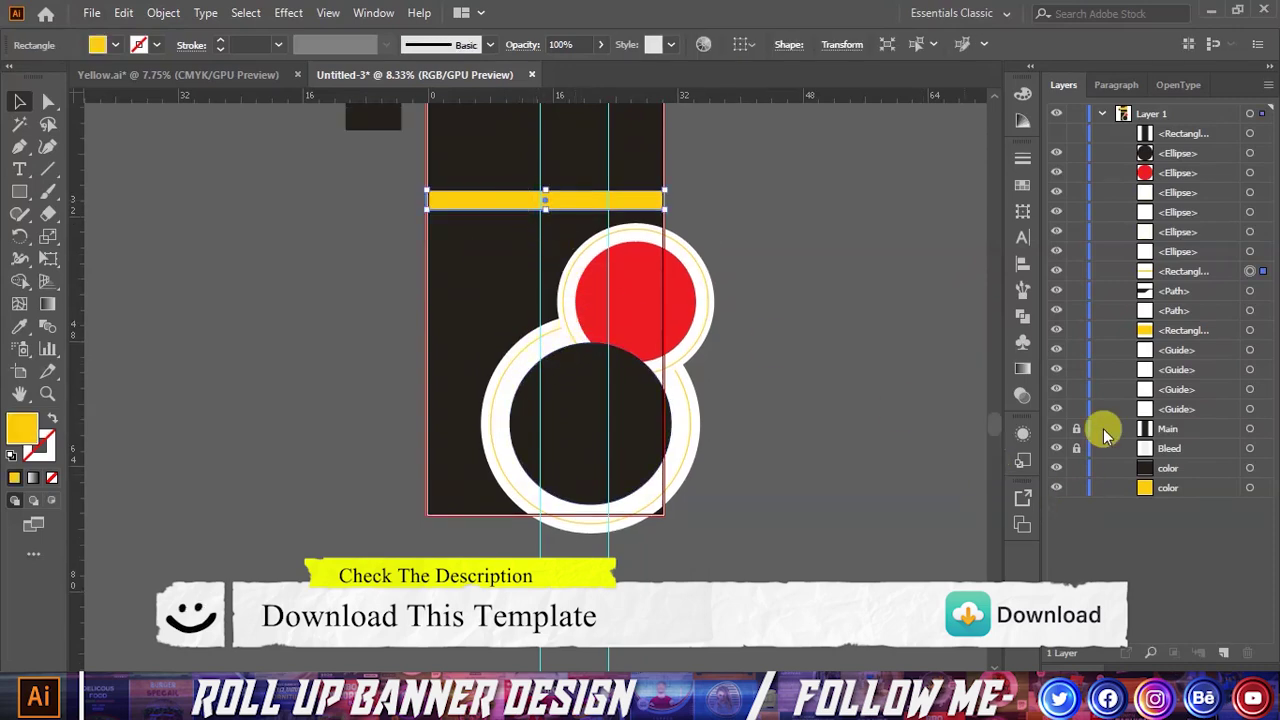
pyautogui.click(1076, 271)
pyautogui.scroll(-1, 480, 402)
pyautogui.scroll(1, 529, 414)
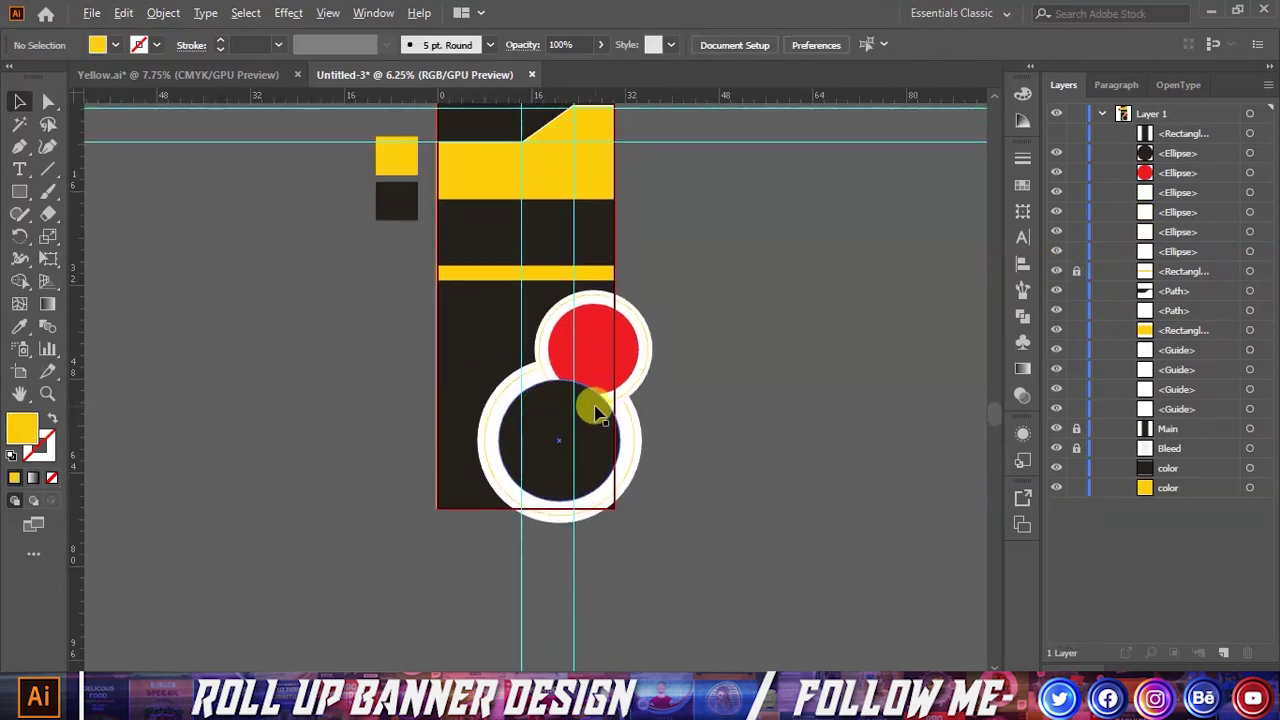
pyautogui.scroll(1, 600, 392)
# Step: Clip all circles and rings to the dark rectangle with Make Clipping Mask
pyautogui.moveTo(648, 352); pyautogui.dragTo(545, 543)
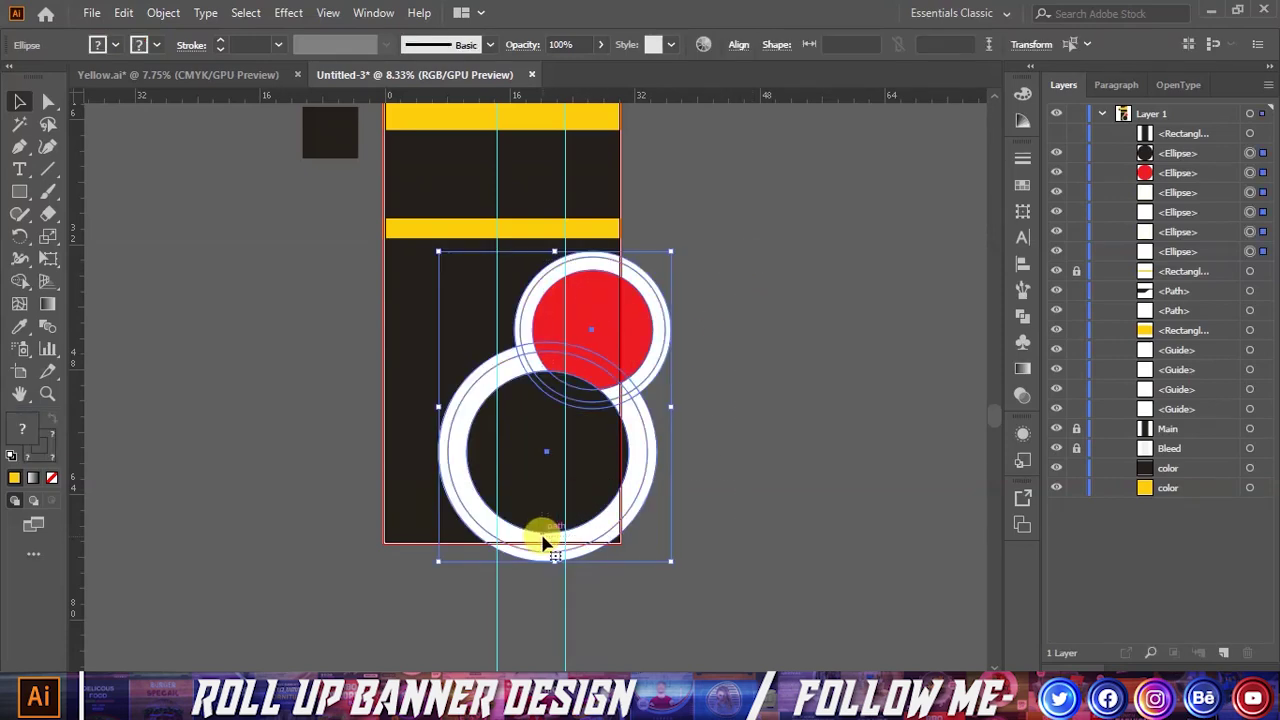
pyautogui.click(1056, 134)
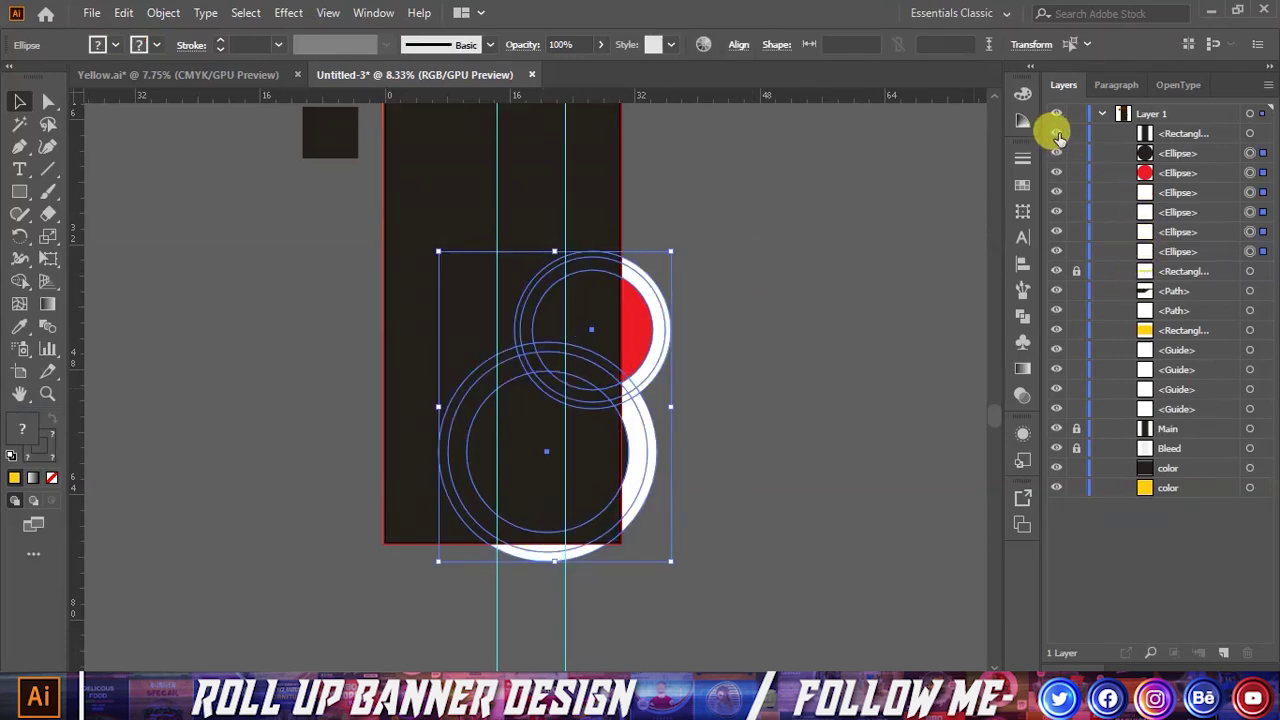
pyautogui.keyDown('shift'); pyautogui.click(1250, 133); pyautogui.keyUp('shift')
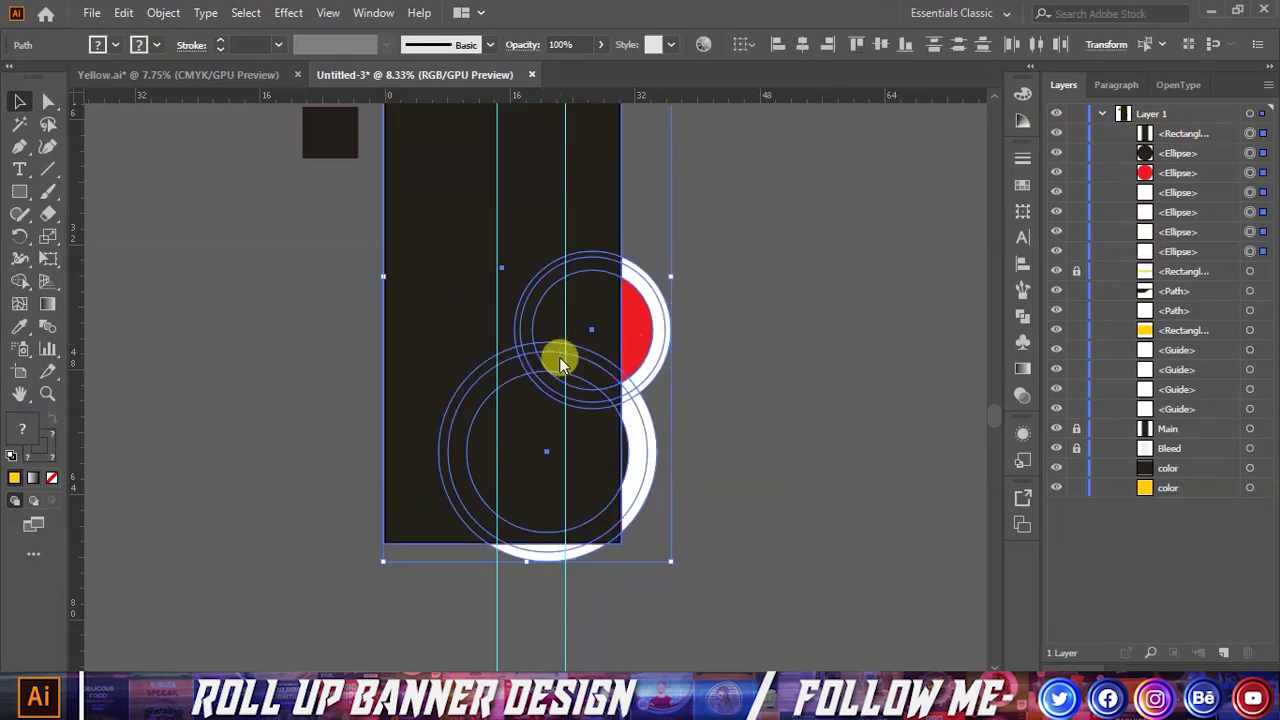
pyautogui.rightClick(559, 357)
pyautogui.click(615, 507)
pyautogui.click(686, 494)
# Step: Undo and redo the clipping mask to compare, then expand the clip group in Layers
pyautogui.scroll(1, 600, 595)
pyautogui.scroll(-1, 600, 595)
pyautogui.hotkey('ctrl', 'z')
pyautogui.hotkey('ctrl', 'shift', 'z')
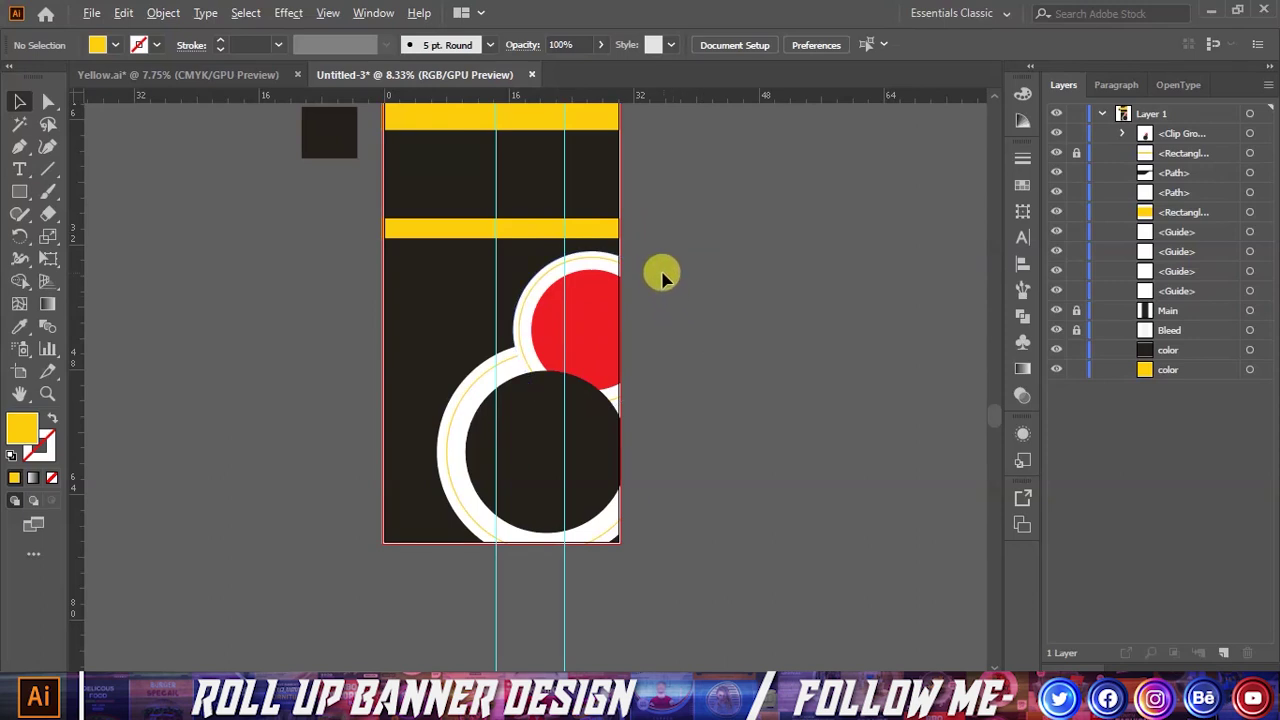
pyautogui.scroll(1, 660, 278)
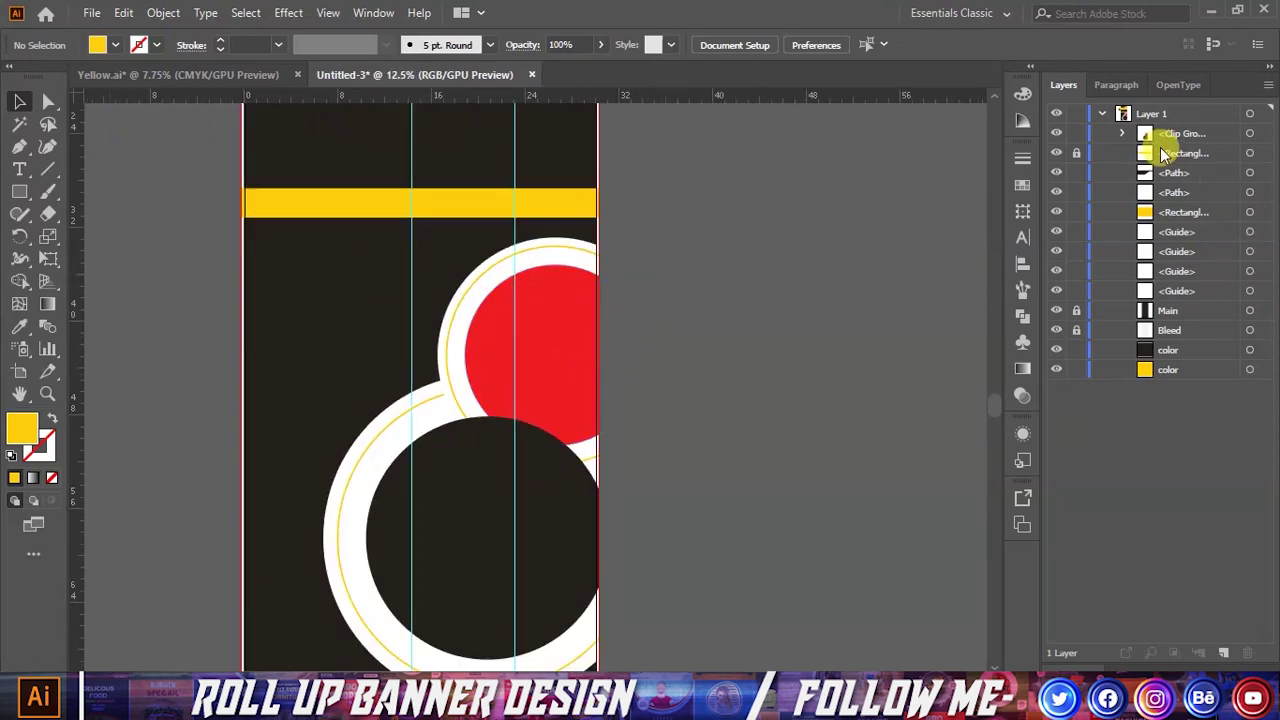
pyautogui.click(1124, 133)
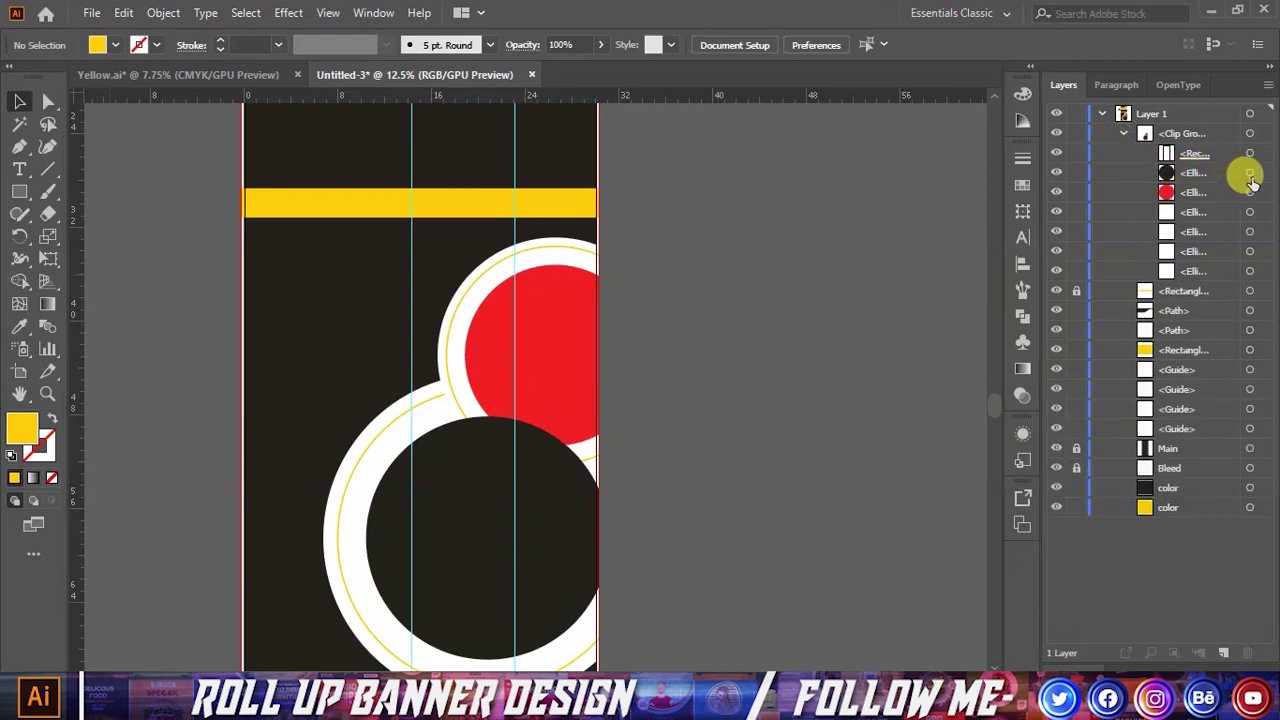
# Step: Enlarge the red and black inner circles slightly, then shrink the ring ellipses slightly
pyautogui.click(1250, 172)
pyautogui.moveTo(650, 262); pyautogui.dragTo(649, 264)
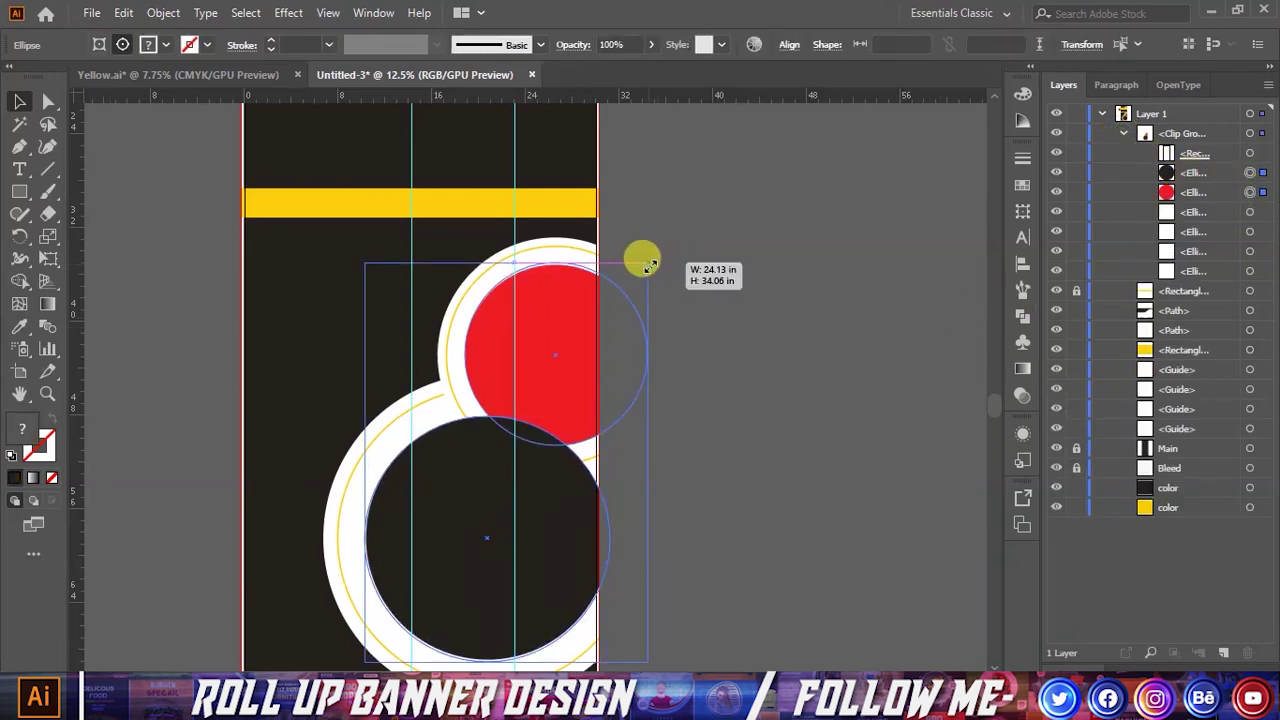
pyautogui.click(739, 290)
pyautogui.click(1250, 212)
pyautogui.keyDown('shift'); pyautogui.click(1252, 233); pyautogui.keyUp('shift')
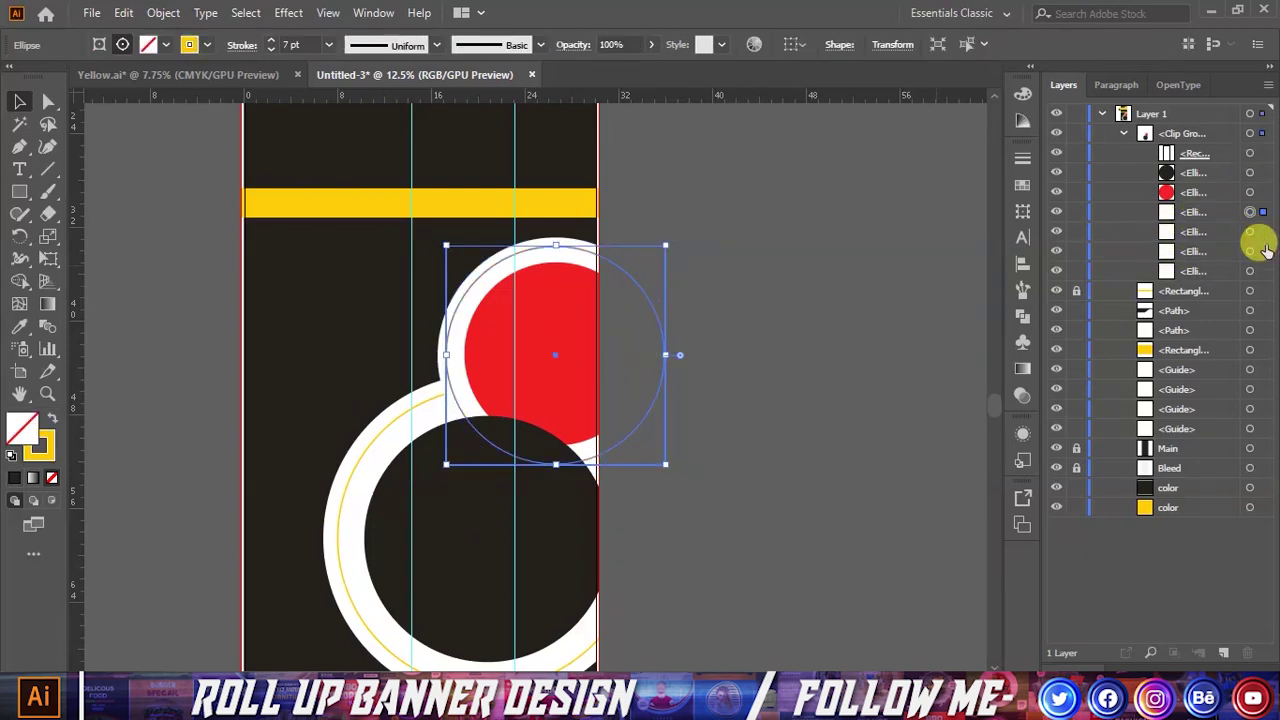
pyautogui.keyDown('shift'); pyautogui.click(1250, 271); pyautogui.keyUp('shift')
pyautogui.keyDown('shift'); pyautogui.click(1250, 271); pyautogui.keyUp('shift')
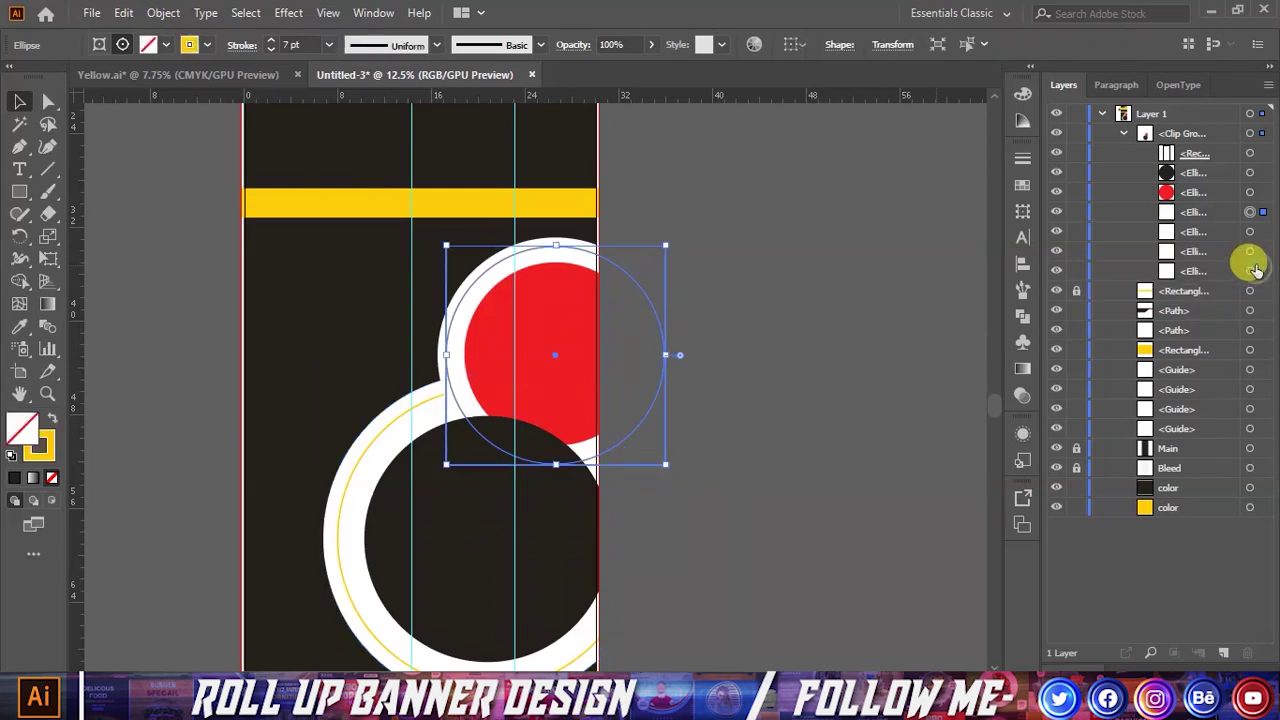
pyautogui.keyDown('shift'); pyautogui.click(1250, 251); pyautogui.keyUp('shift')
pyautogui.moveTo(665, 247); pyautogui.dragTo(660, 256)
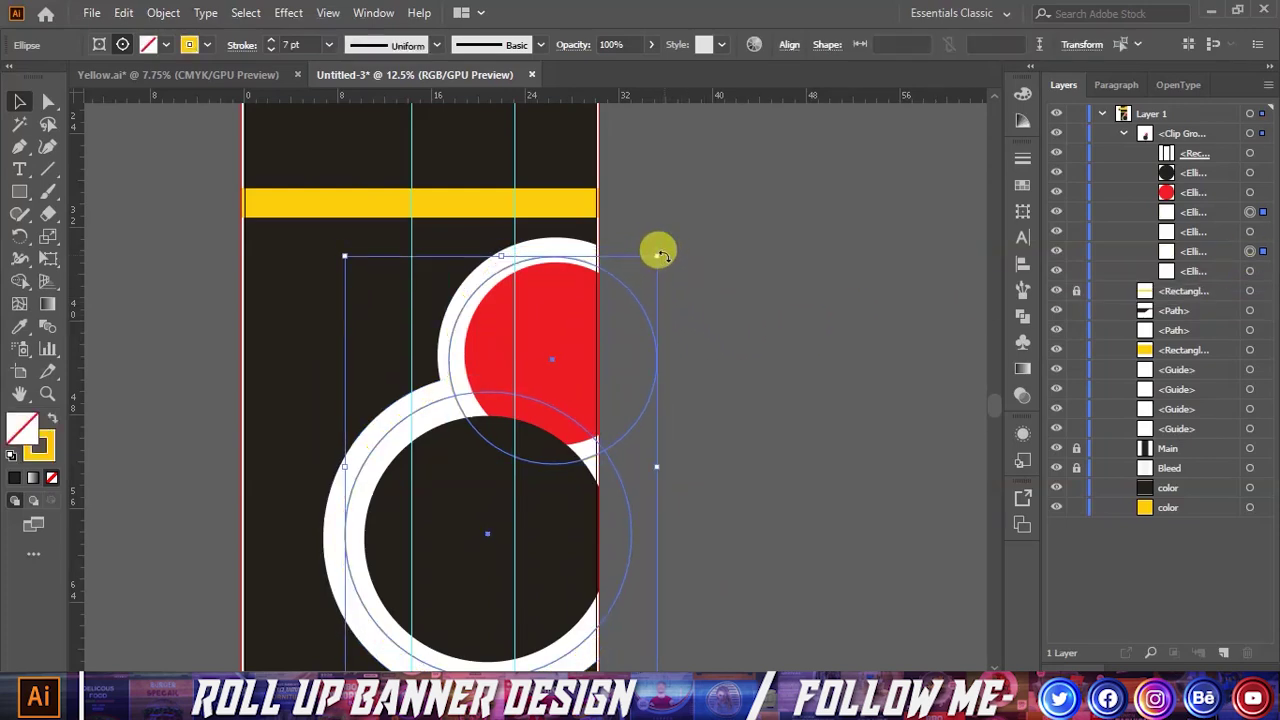
pyautogui.click(762, 261)
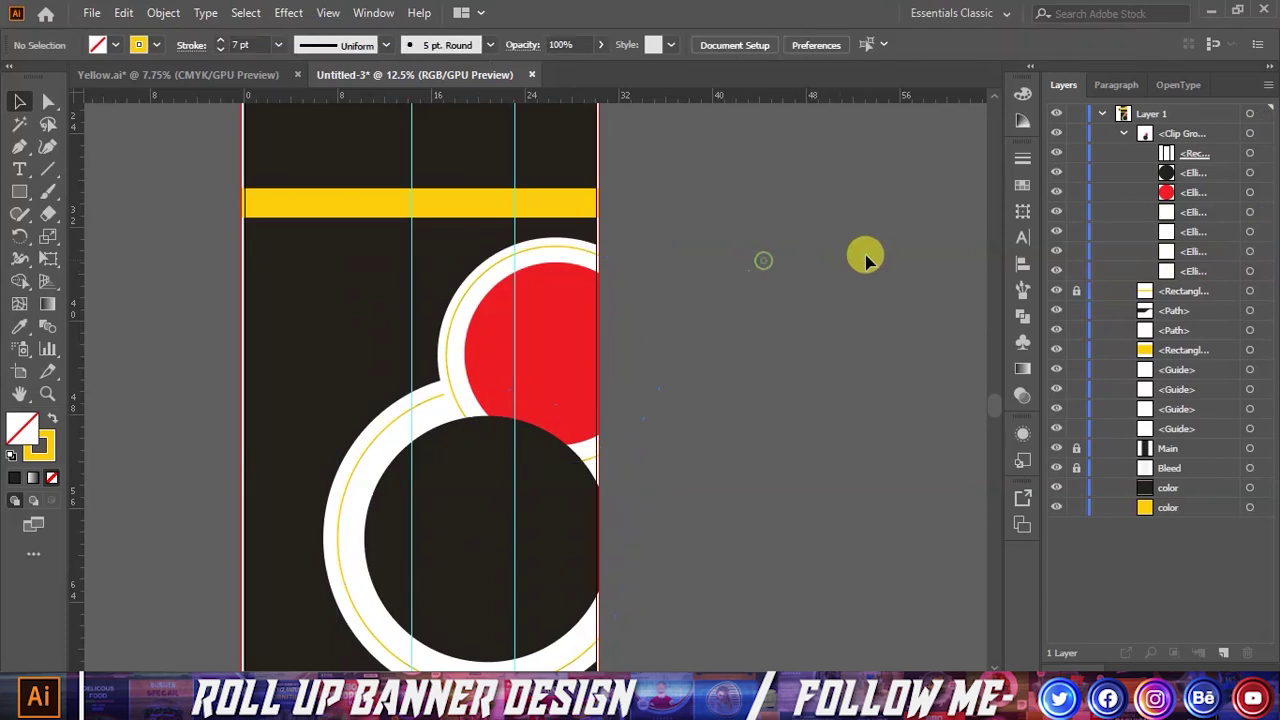
# Step: Scale the yellow rings around the red and black circles to about 18.23 in and 24.83 in wide
pyautogui.click(1252, 232)
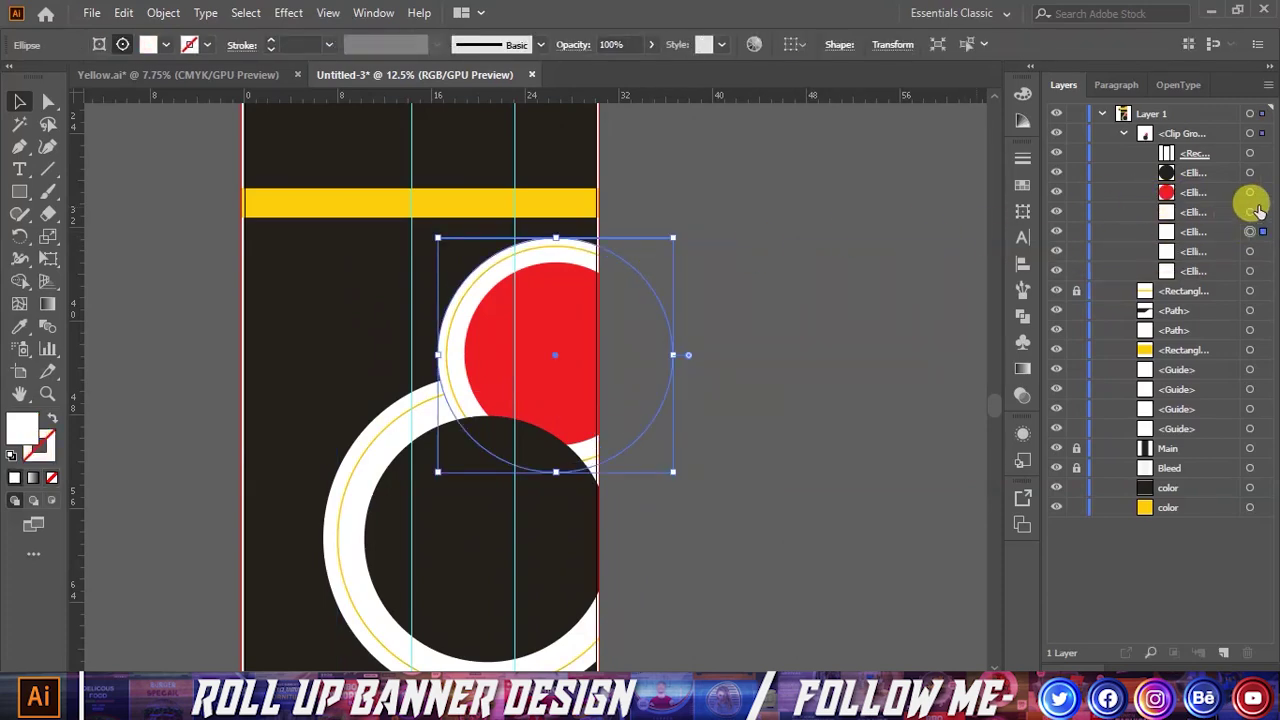
pyautogui.click(1252, 211)
pyautogui.scroll(1, 640, 280)
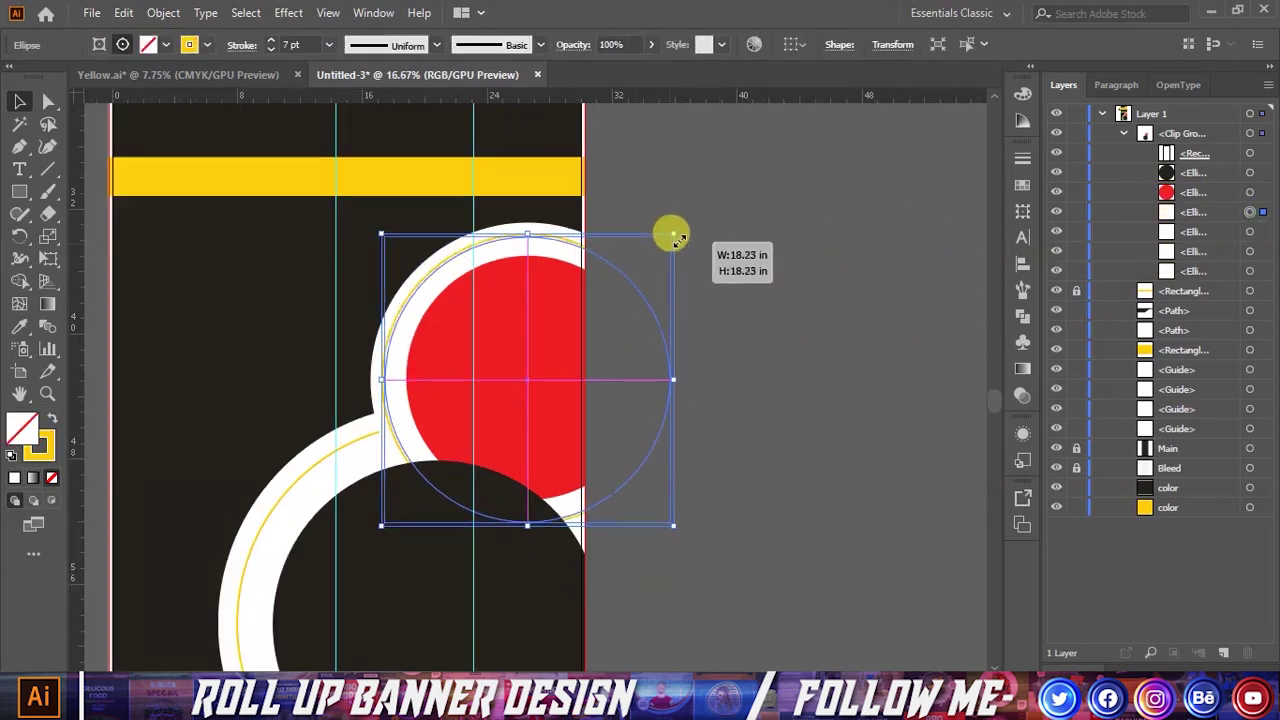
pyautogui.moveTo(678, 233); pyautogui.dragTo(670, 237)
pyautogui.click(750, 252)
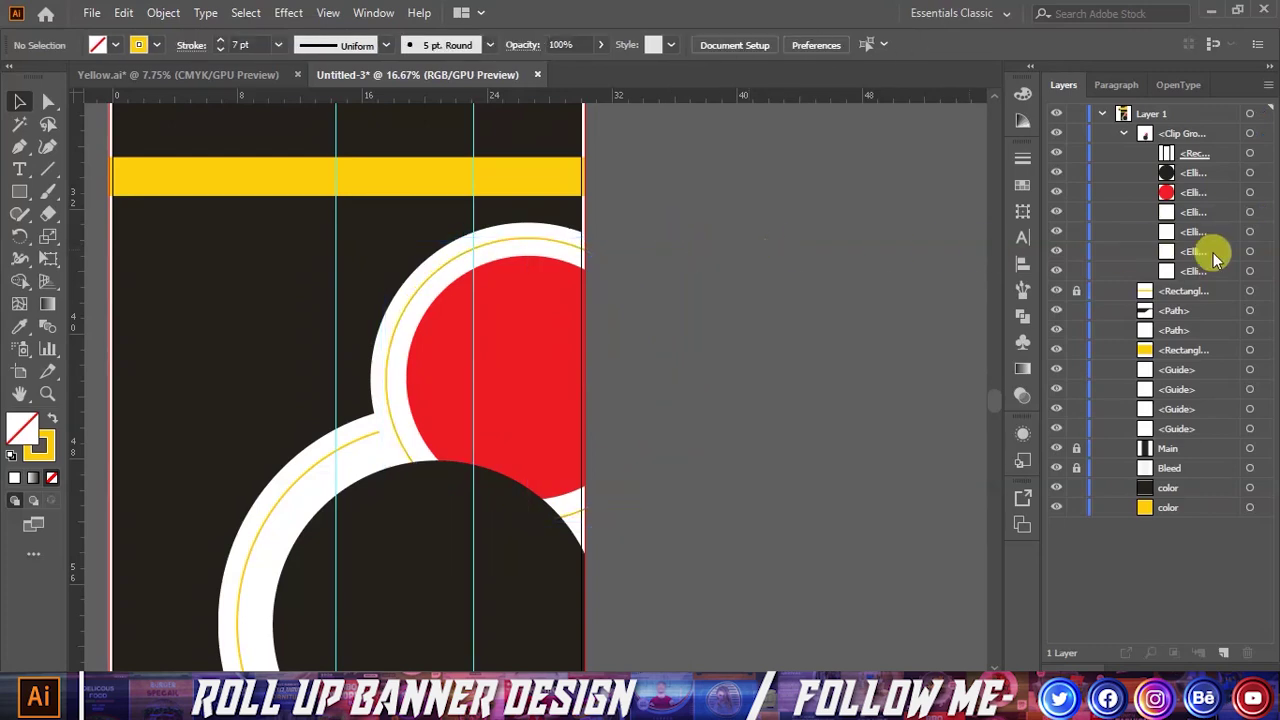
pyautogui.click(1250, 251)
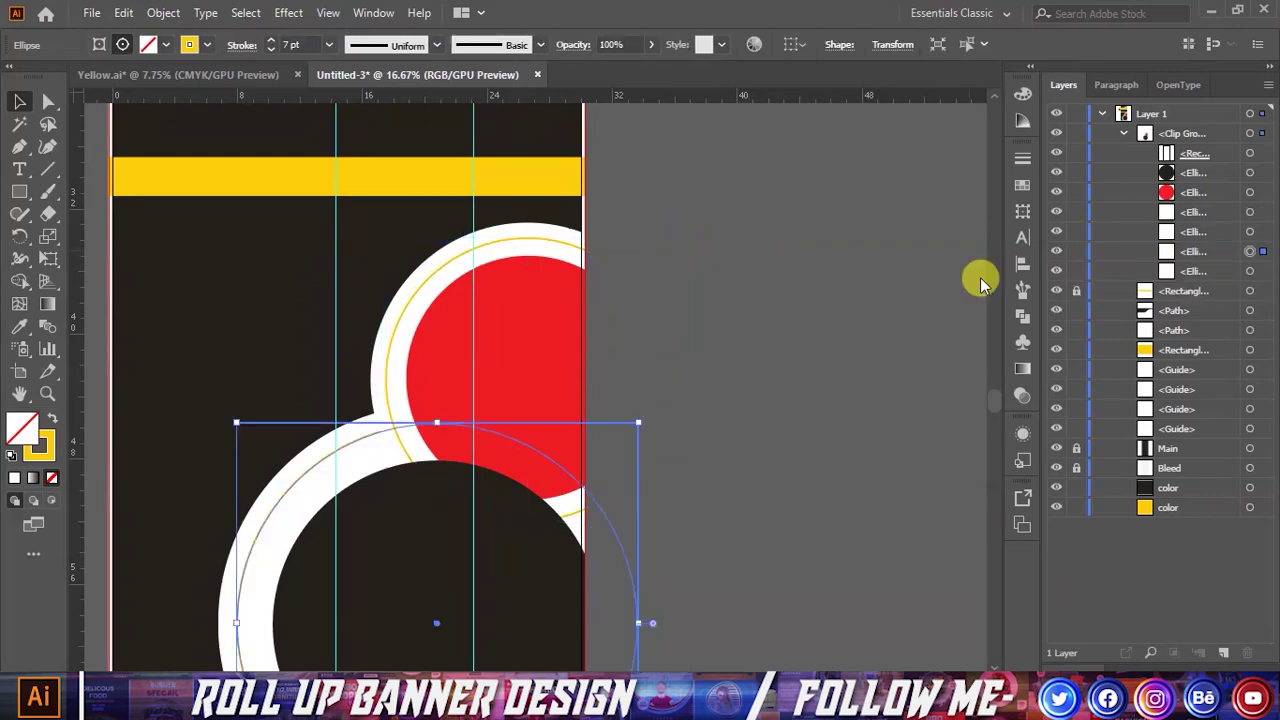
pyautogui.scroll(-1, 850, 282)
pyautogui.moveTo(641, 377); pyautogui.dragTo(639, 383)
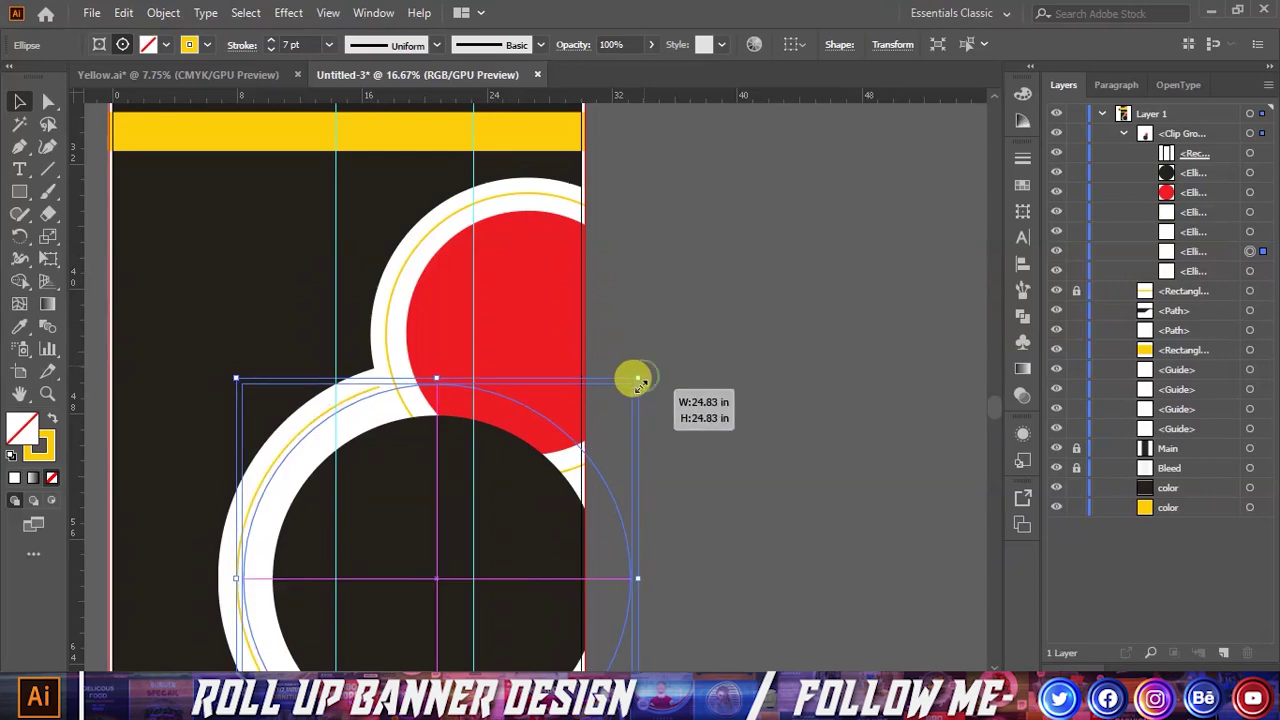
pyautogui.click(767, 350)
pyautogui.scroll(-1, 728, 308)
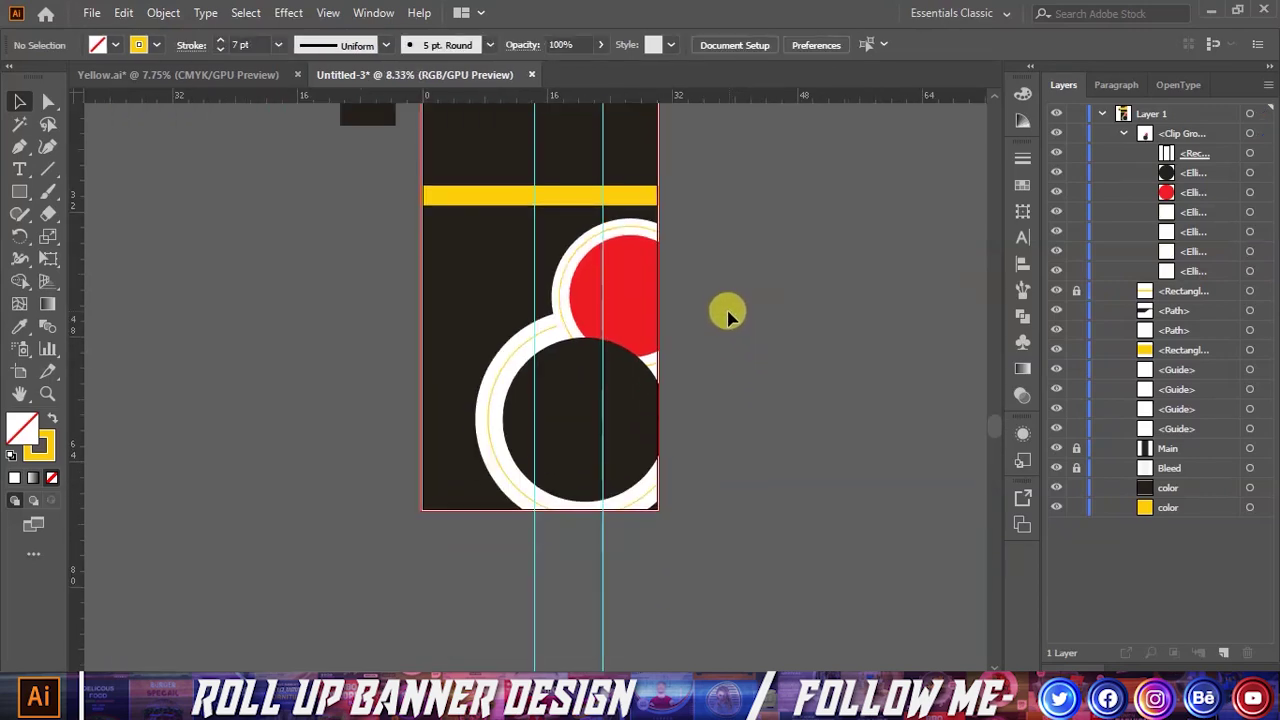
# Step: Reshape the yellow ring beside the red circle into an open arc with the Anchor Point tool
pyautogui.scroll(1, 714, 314)
pyautogui.scroll(1, 690, 337)
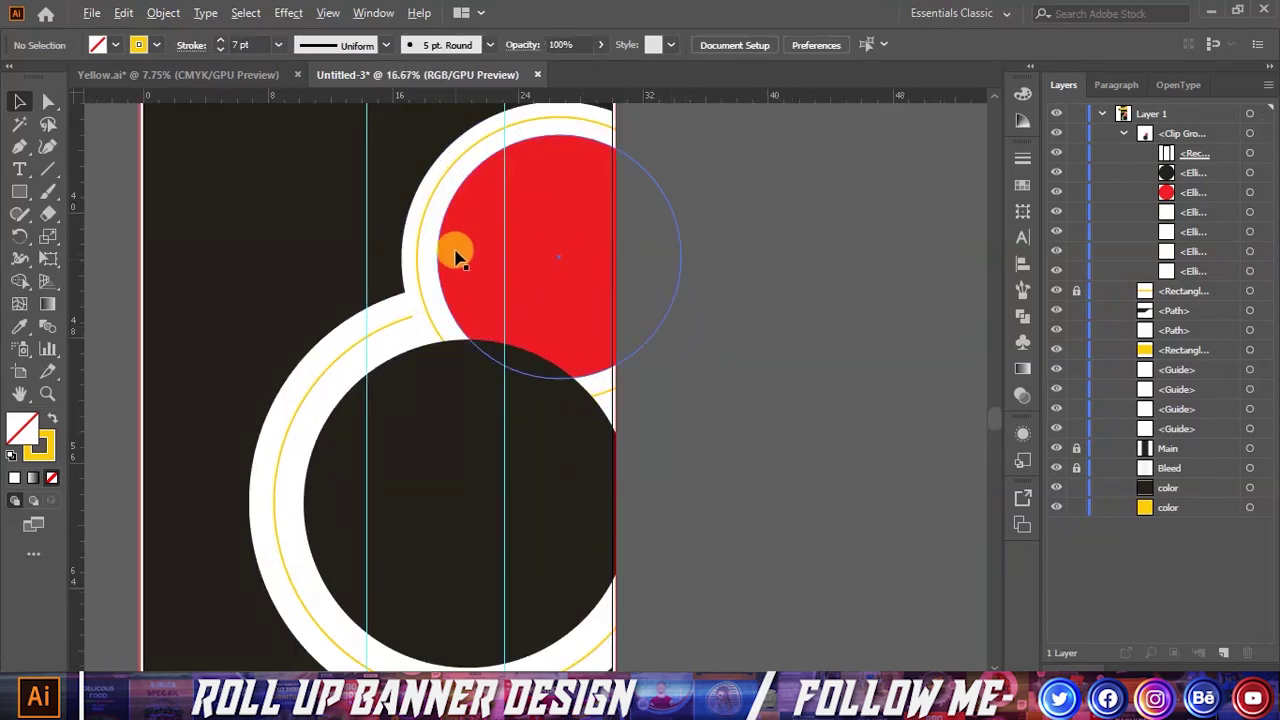
pyautogui.scroll(-1, 457, 251)
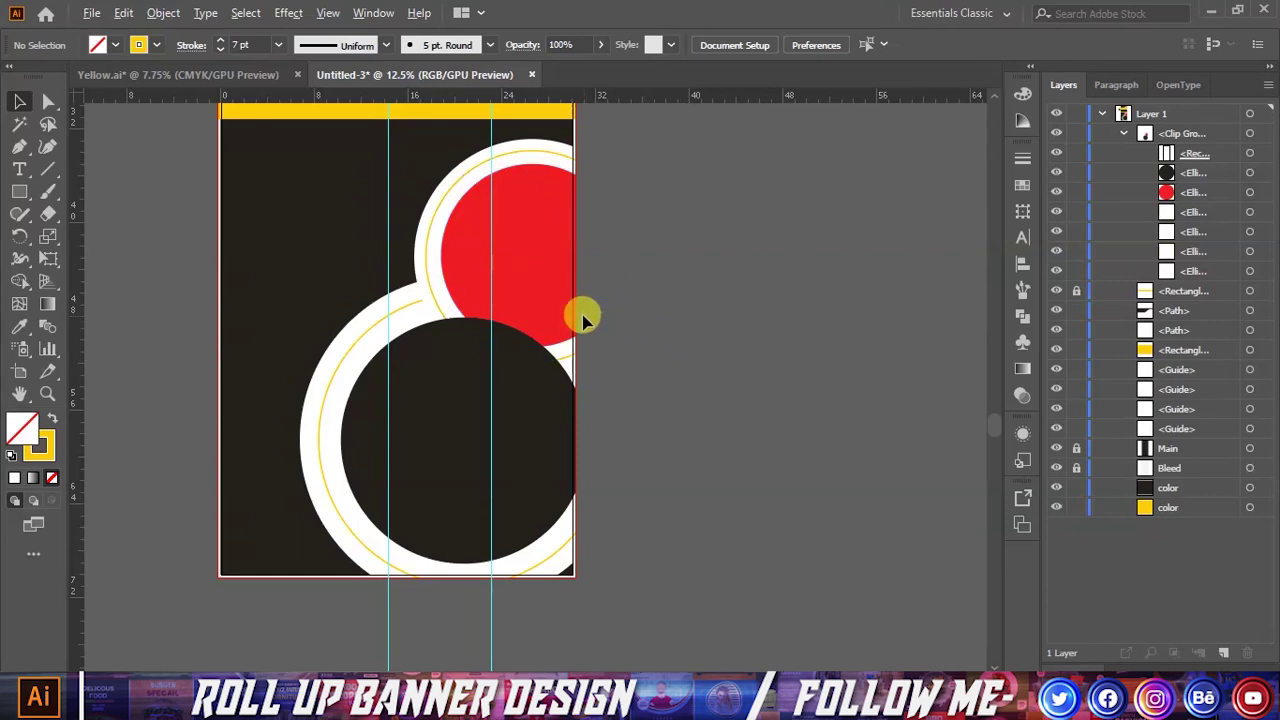
pyautogui.scroll(1, 572, 313)
pyautogui.scroll(-1, 563, 309)
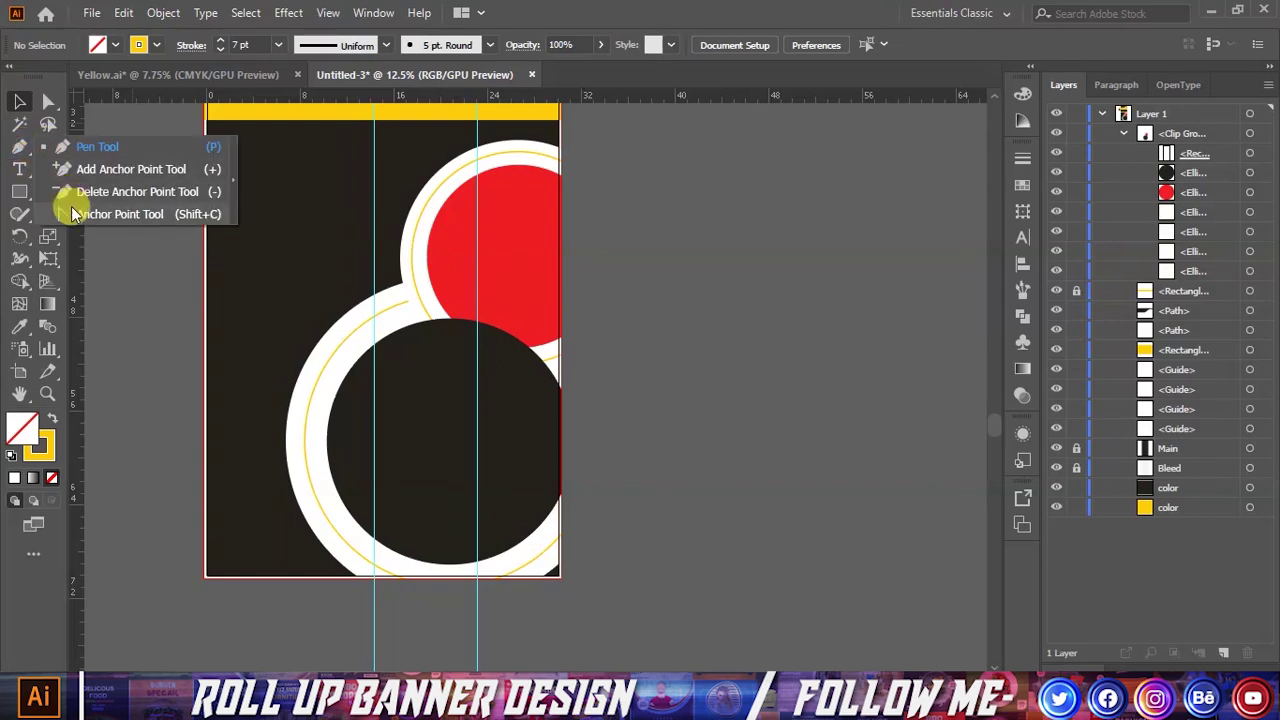
pyautogui.moveTo(22, 150); pyautogui.dragTo(60, 210)
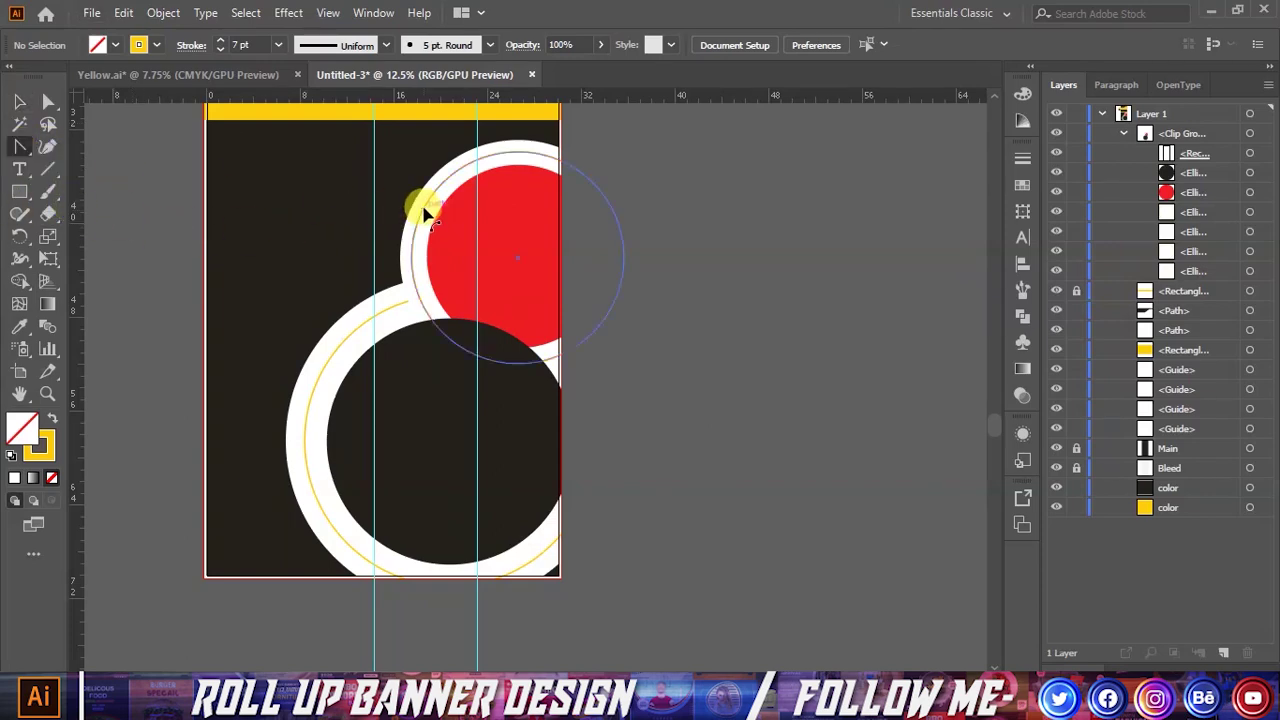
pyautogui.scroll(1, 420, 206)
pyautogui.click(428, 210)
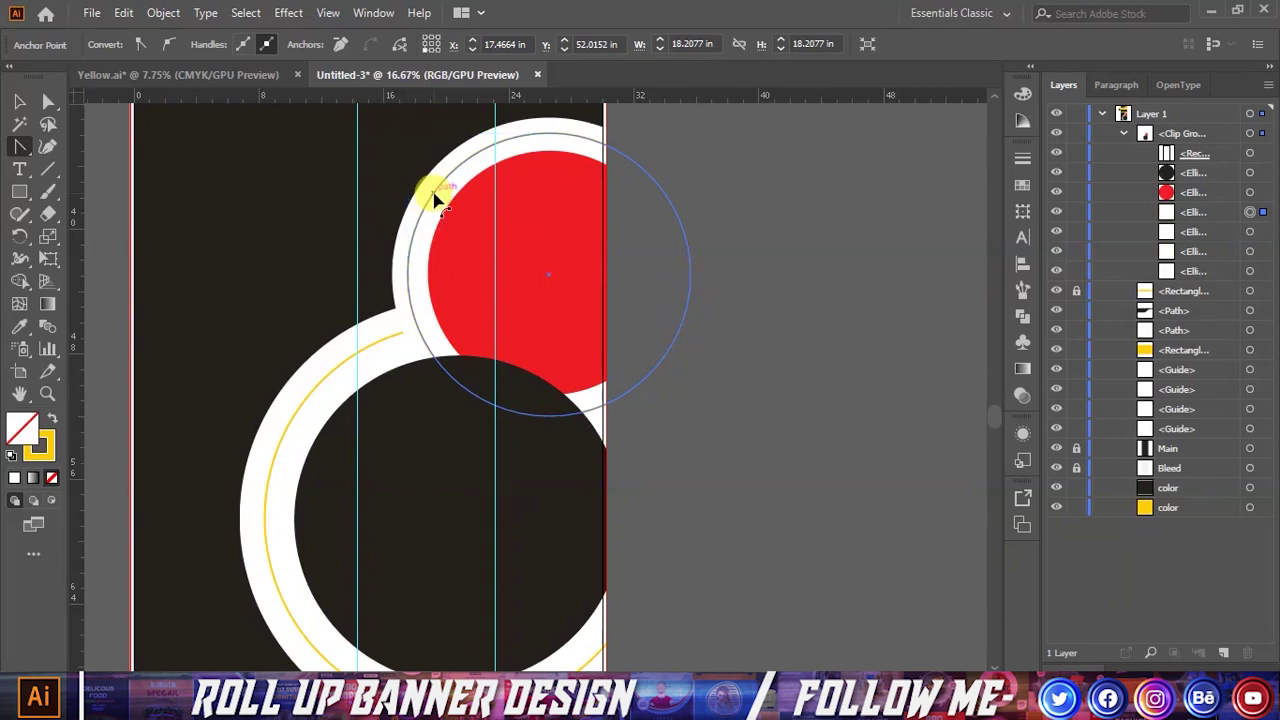
pyautogui.moveTo(434, 195); pyautogui.dragTo(414, 191)
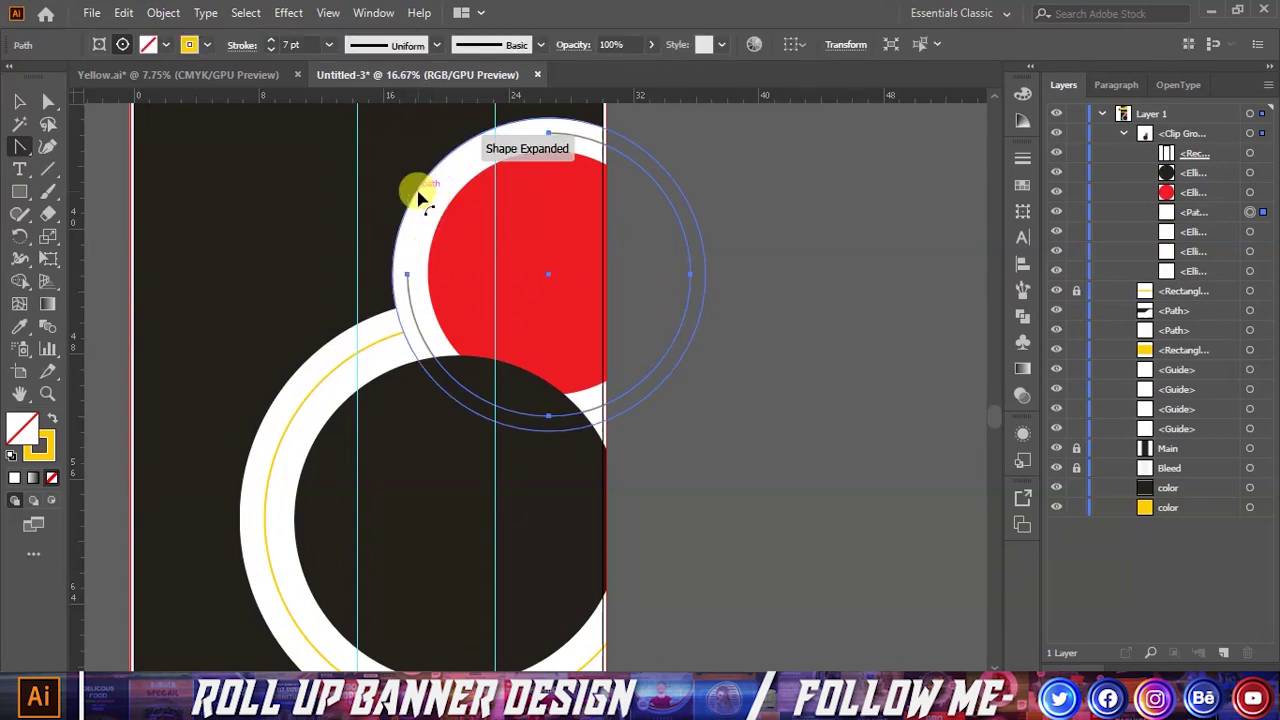
pyautogui.click(18, 103)
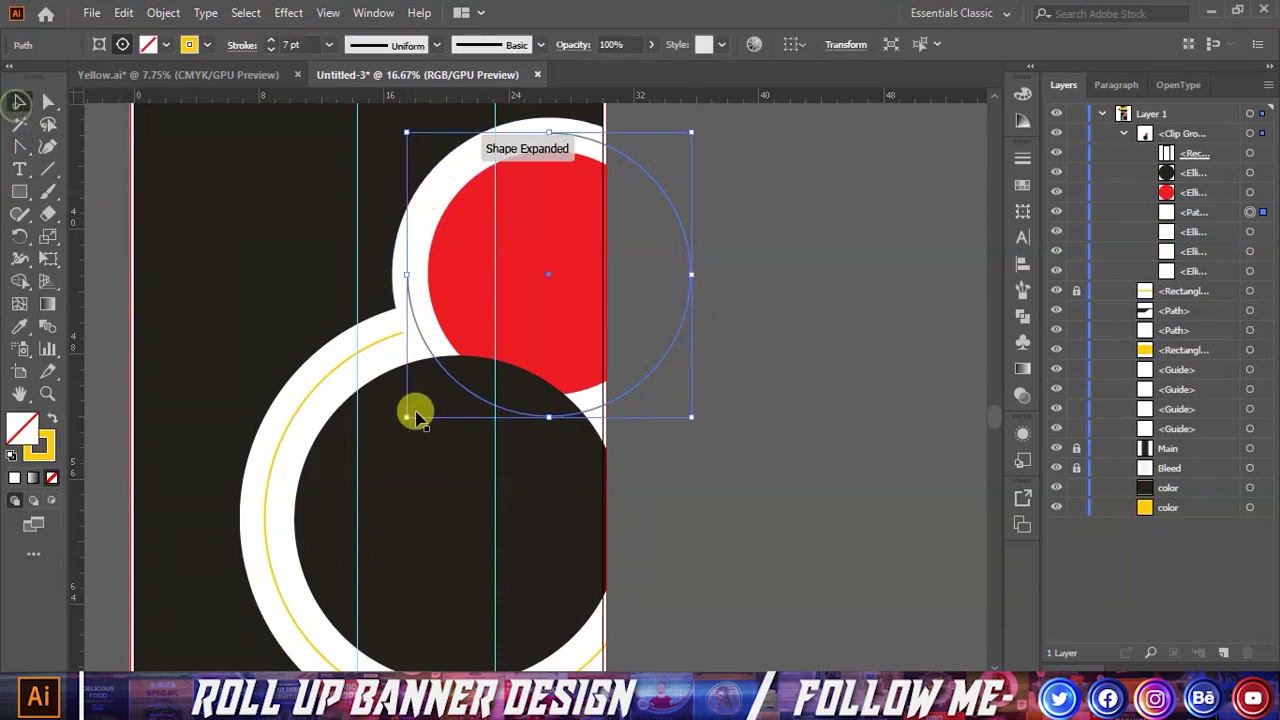
# Step: Cut away part of the yellow ring around the black circle, leaving an open arc
pyautogui.click(18, 148)
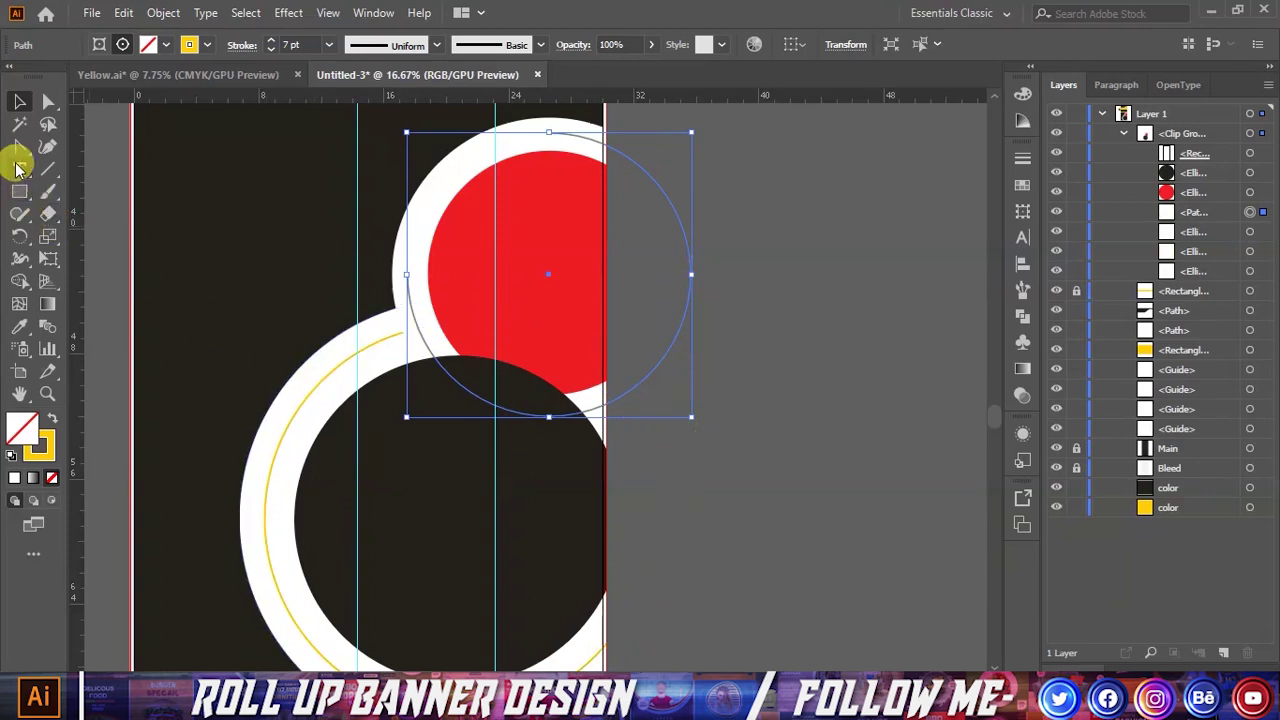
pyautogui.click(279, 447)
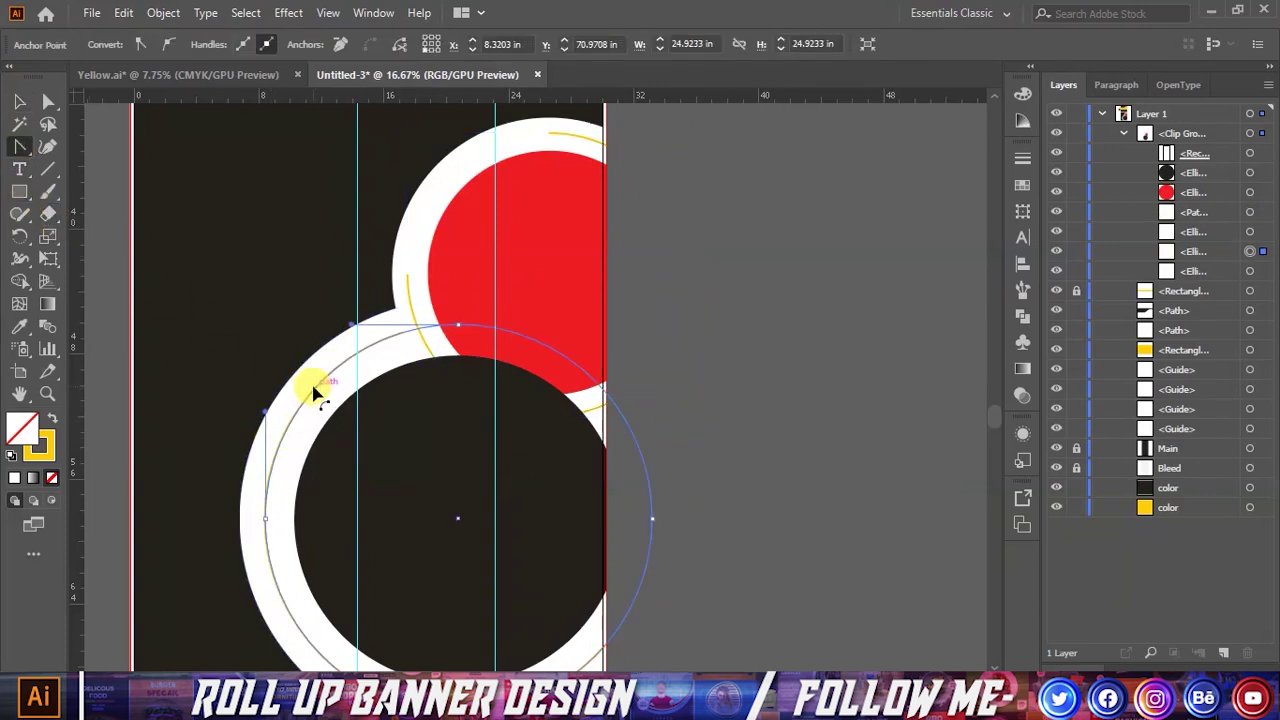
pyautogui.click(315, 390)
pyautogui.click(18, 101)
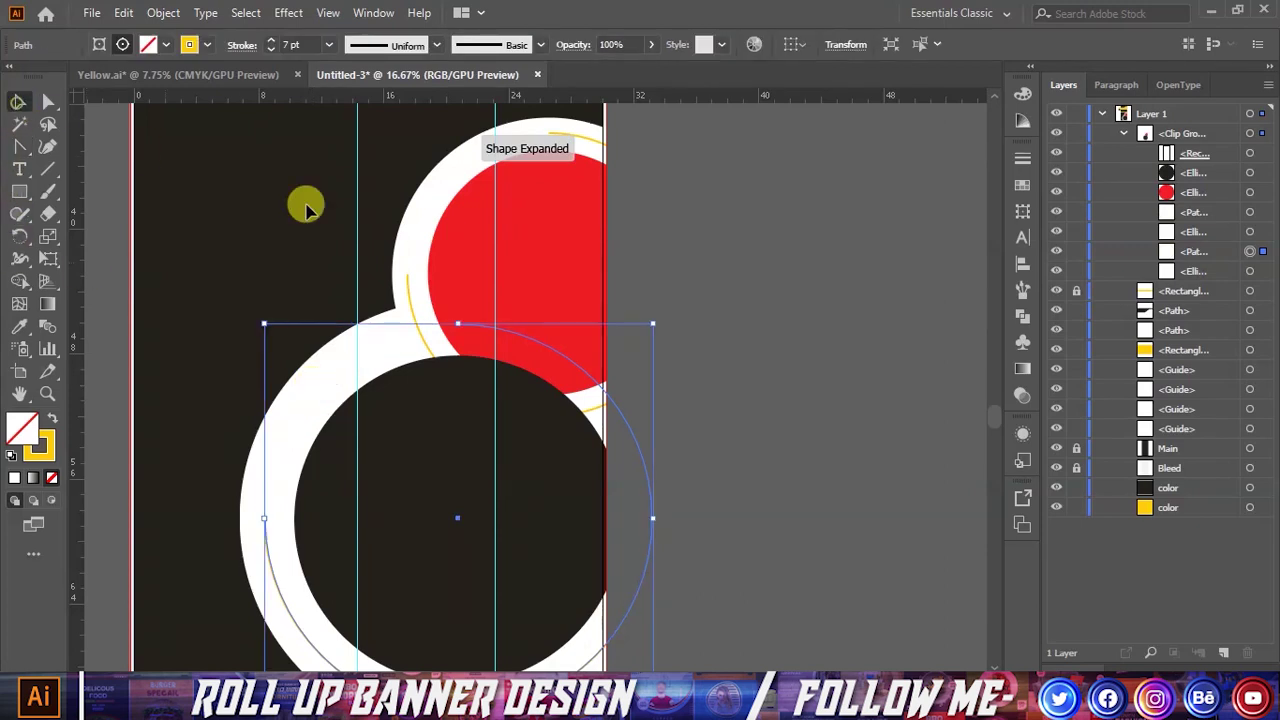
pyautogui.click(771, 374)
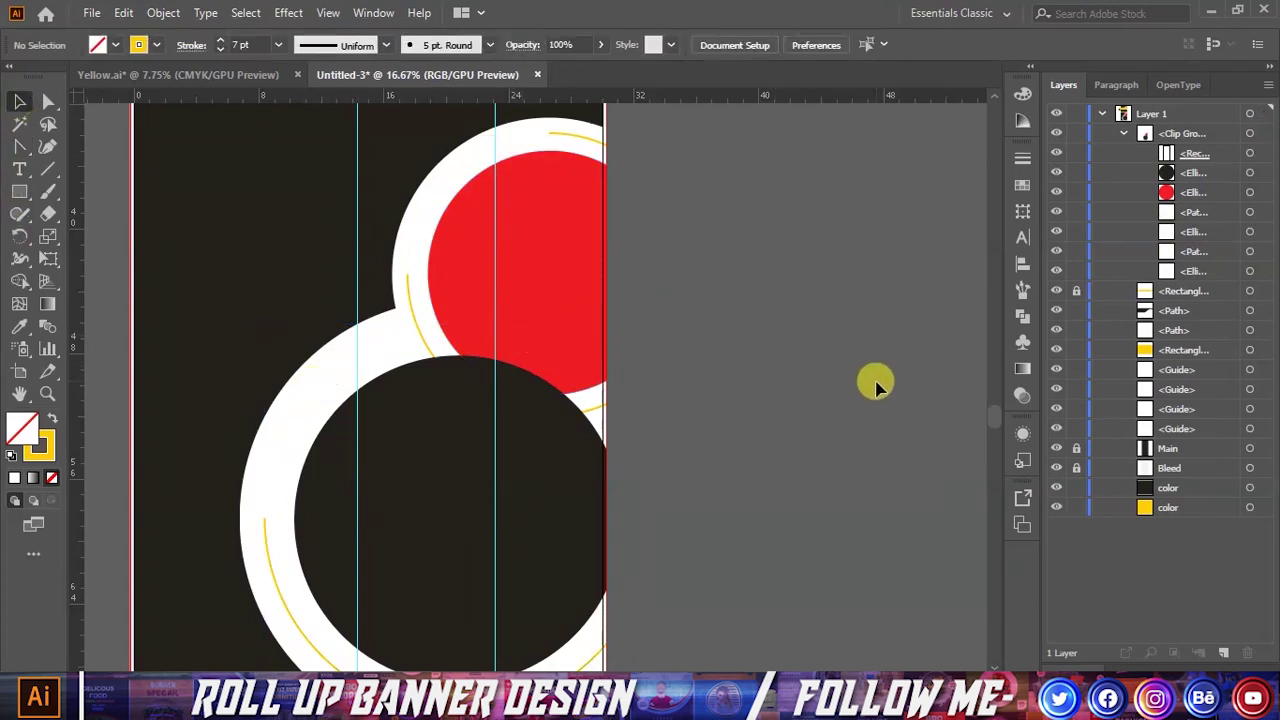
pyautogui.scroll(-1, 491, 357)
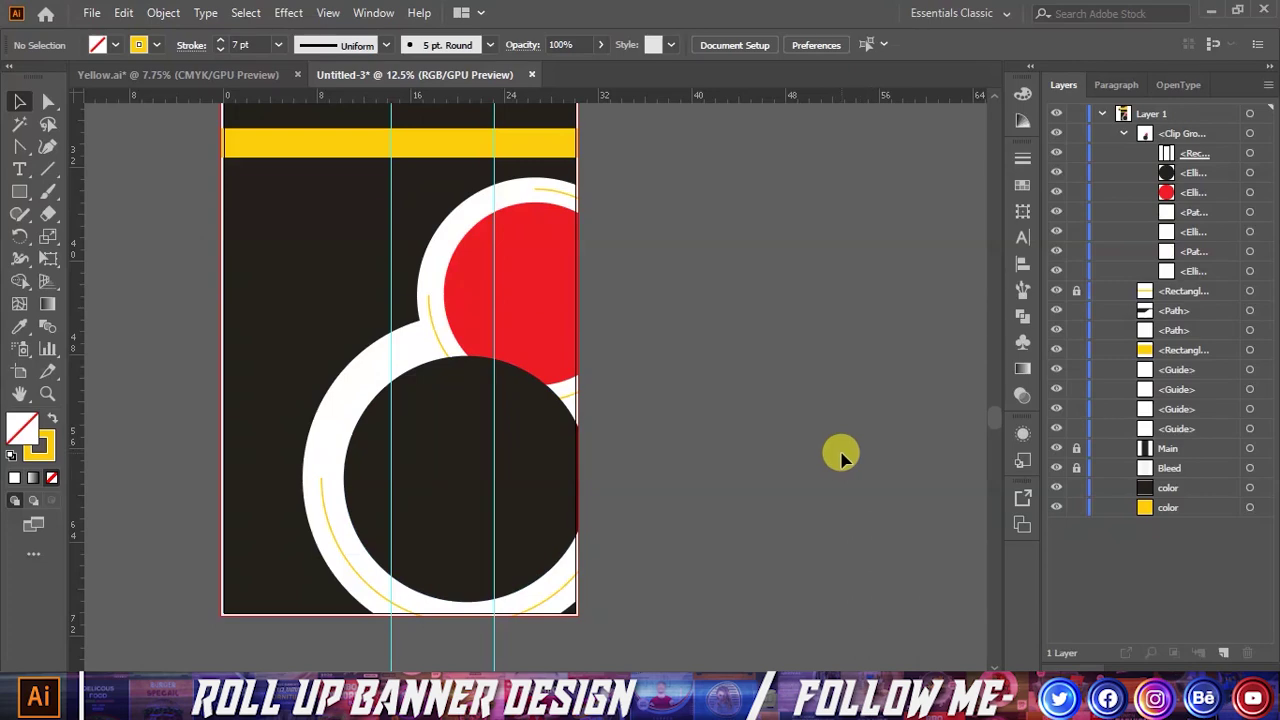
pyautogui.scroll(-1, 428, 402)
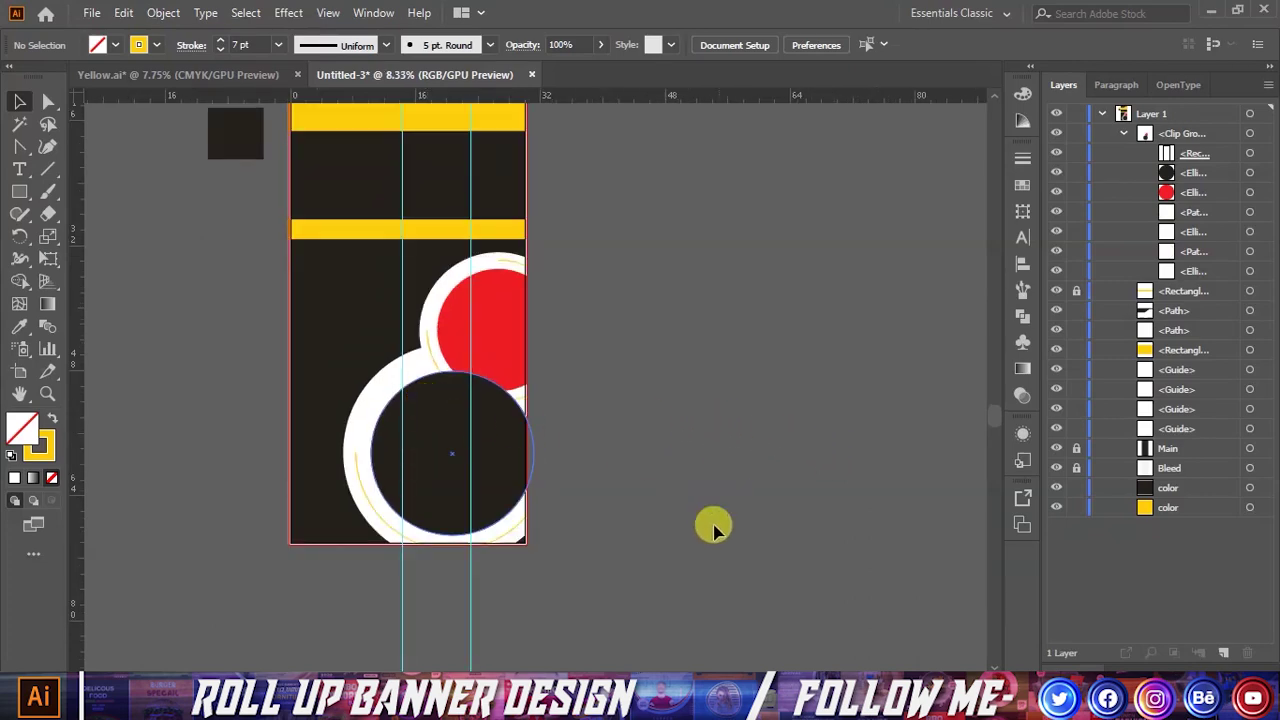
pyautogui.scroll(1, 585, 540)
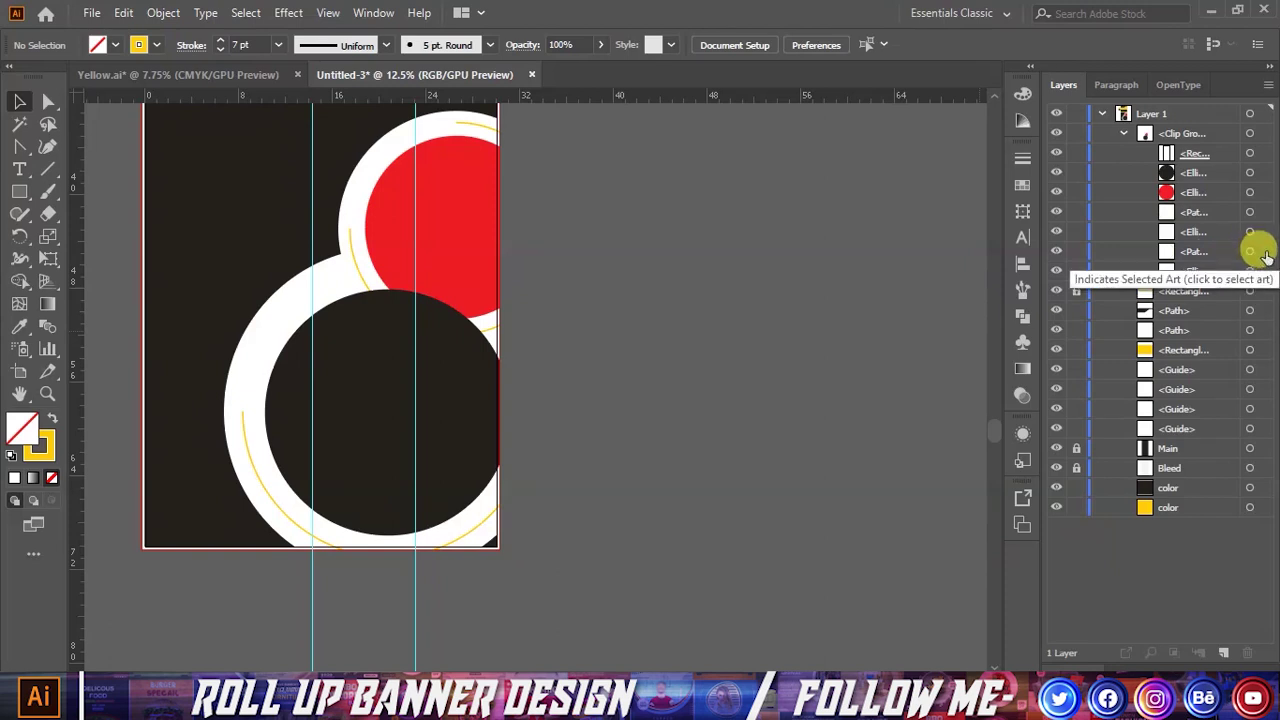
# Step: Rotate the yellow arc around the black circle by about 18°
pyautogui.click(1250, 251)
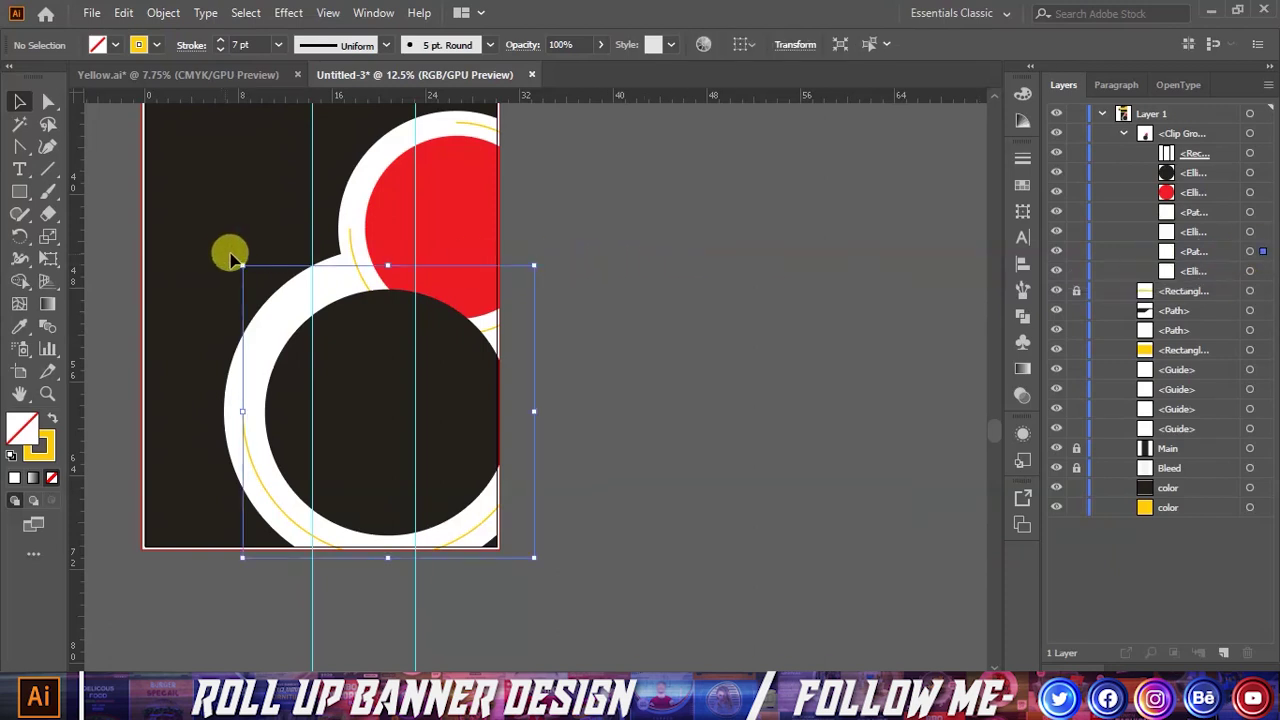
pyautogui.moveTo(241, 258); pyautogui.dragTo(165, 281)
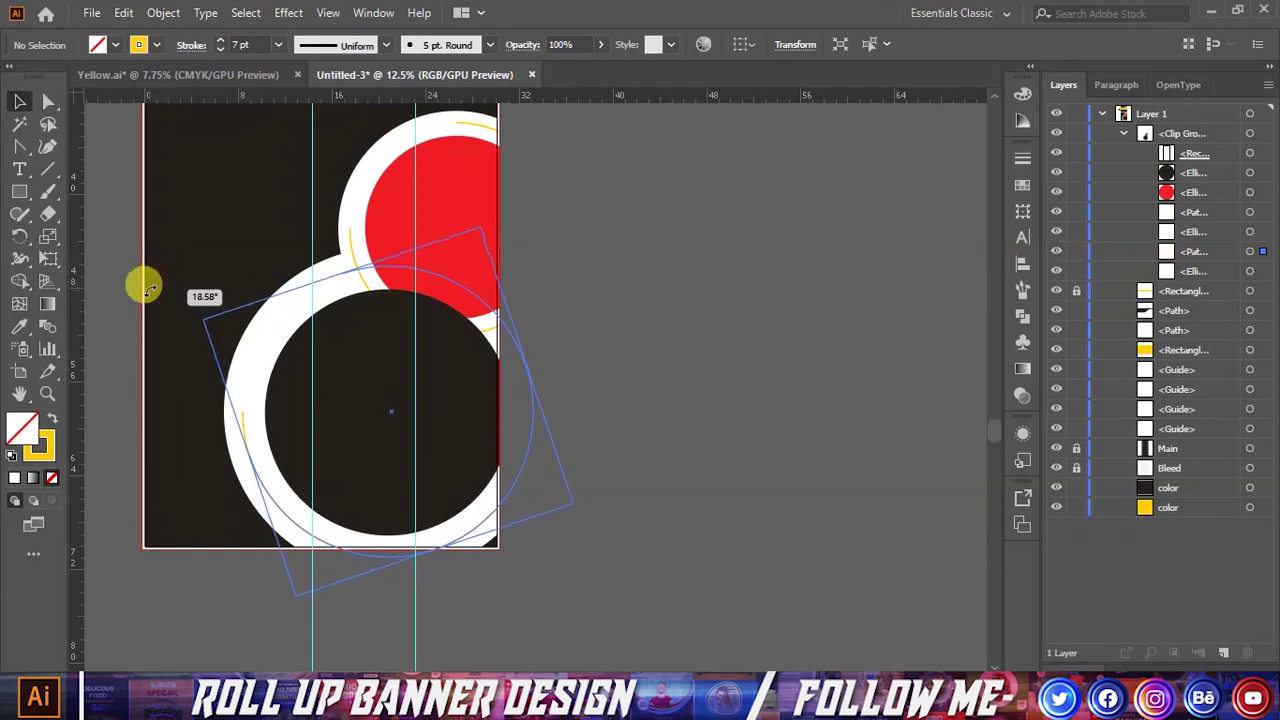
pyautogui.moveTo(165, 281); pyautogui.dragTo(143, 286)
pyautogui.click(715, 312)
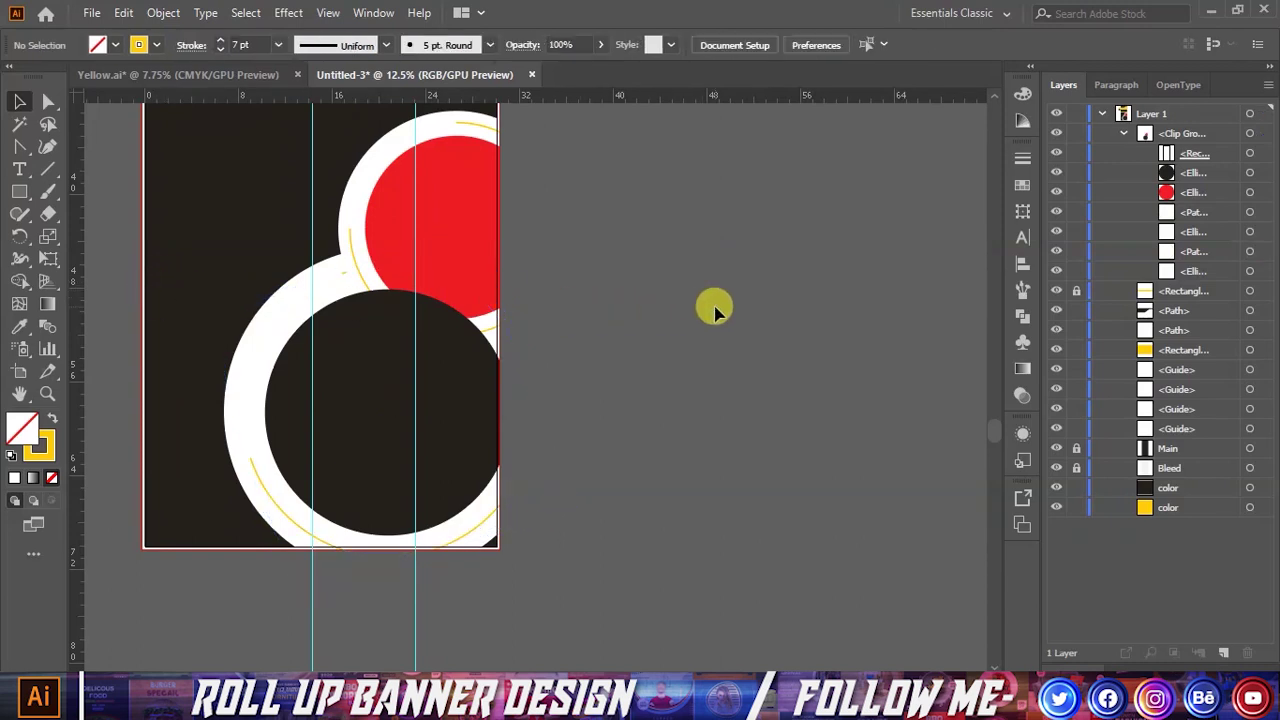
# Step: After checking the reference banner, rotate the arc again by about 5.86°
pyautogui.scroll(-1, 716, 298)
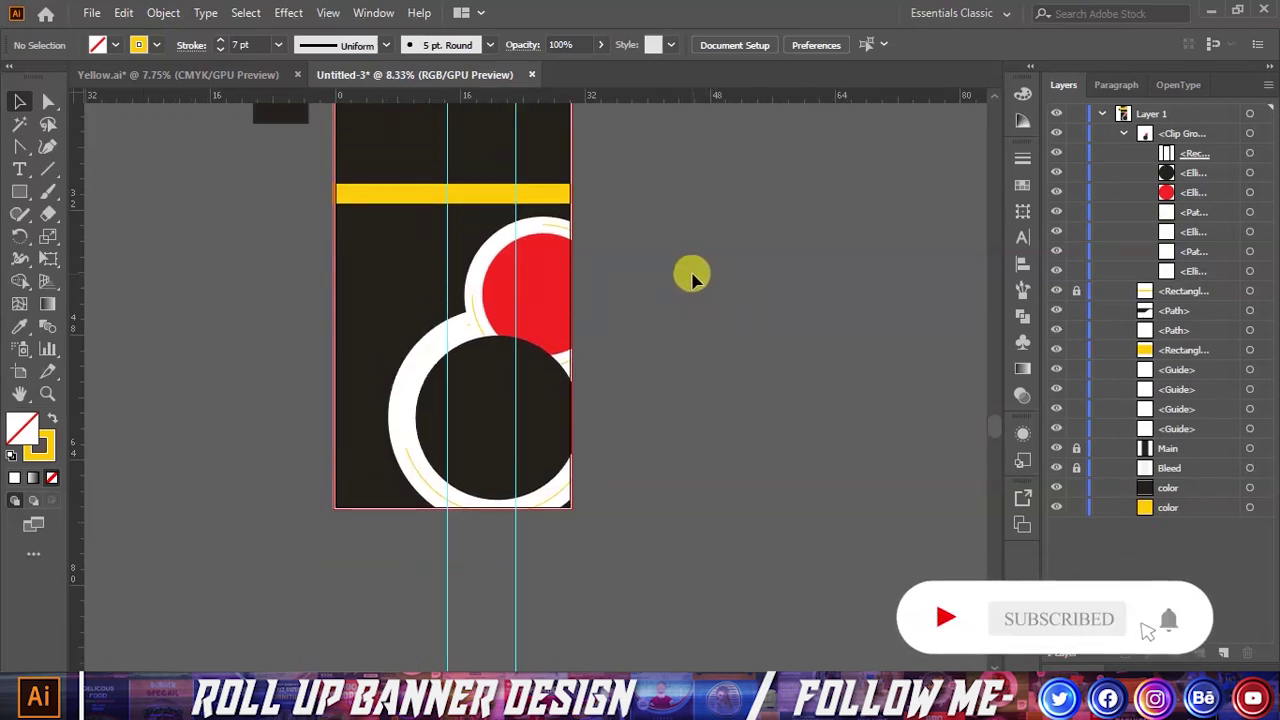
pyautogui.scroll(2, 570, 235)
pyautogui.scroll(-2, 531, 318)
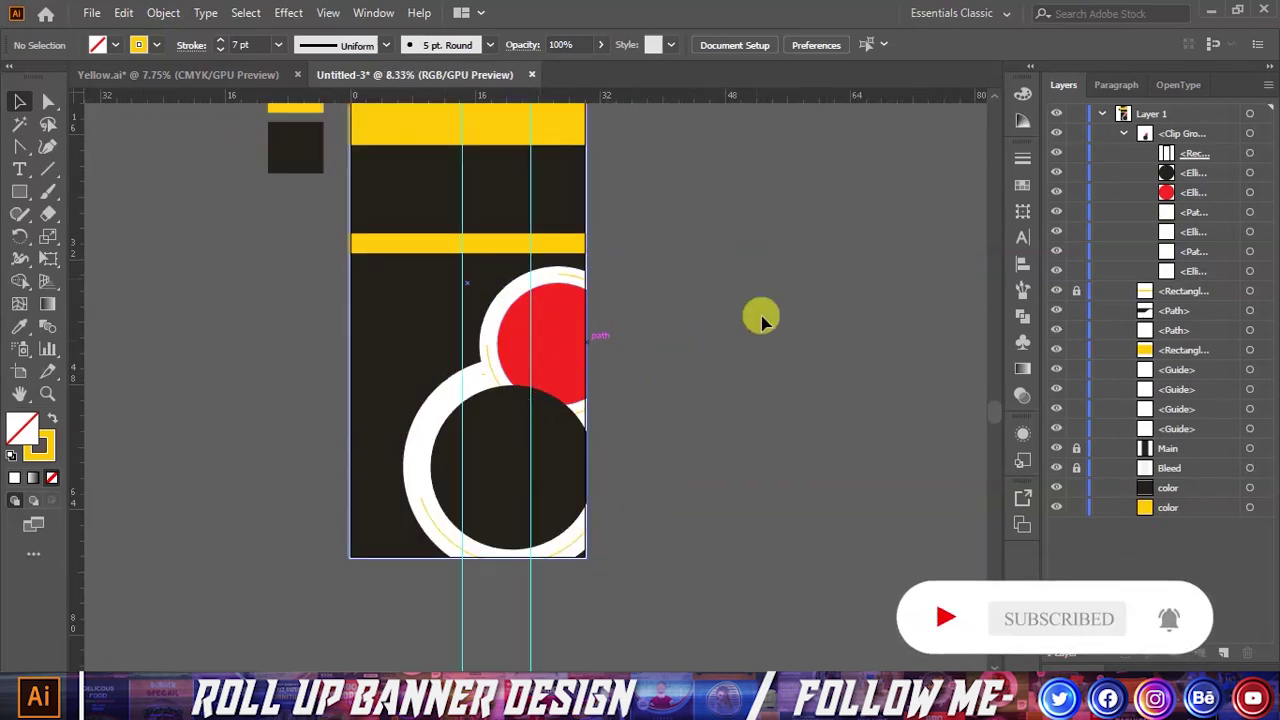
pyautogui.scroll(-1, 710, 310)
pyautogui.scroll(1, 600, 435)
pyautogui.scroll(1, 595, 430)
pyautogui.scroll(-1, 595, 430)
pyautogui.scroll(-1, 600, 432)
pyautogui.scroll(3, 600, 432)
pyautogui.scroll(1, 606, 429)
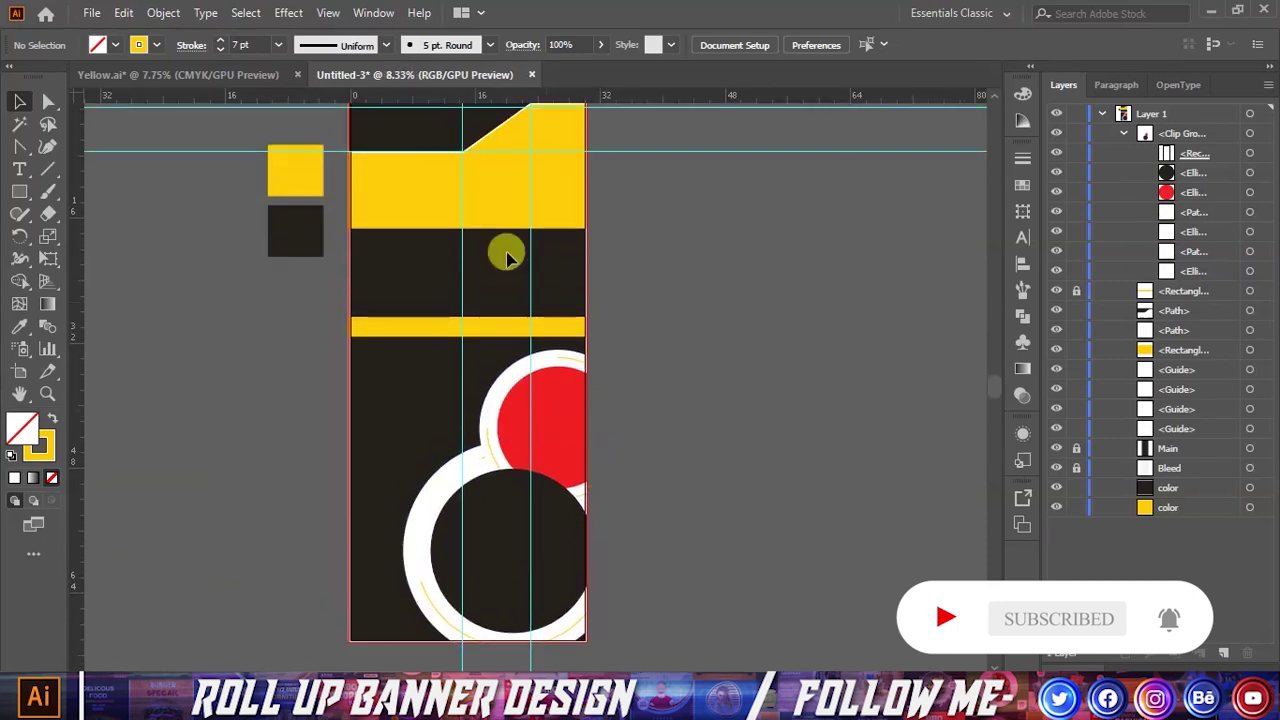
pyautogui.click(231, 76)
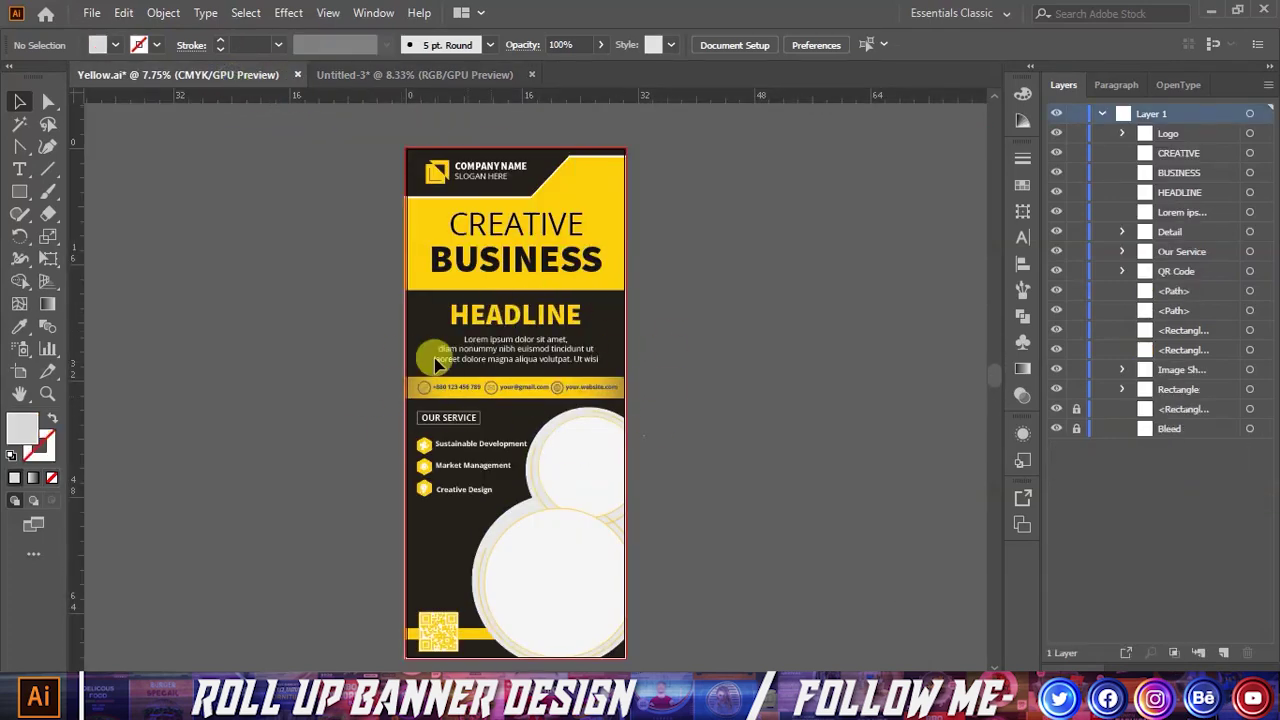
pyautogui.click(405, 78)
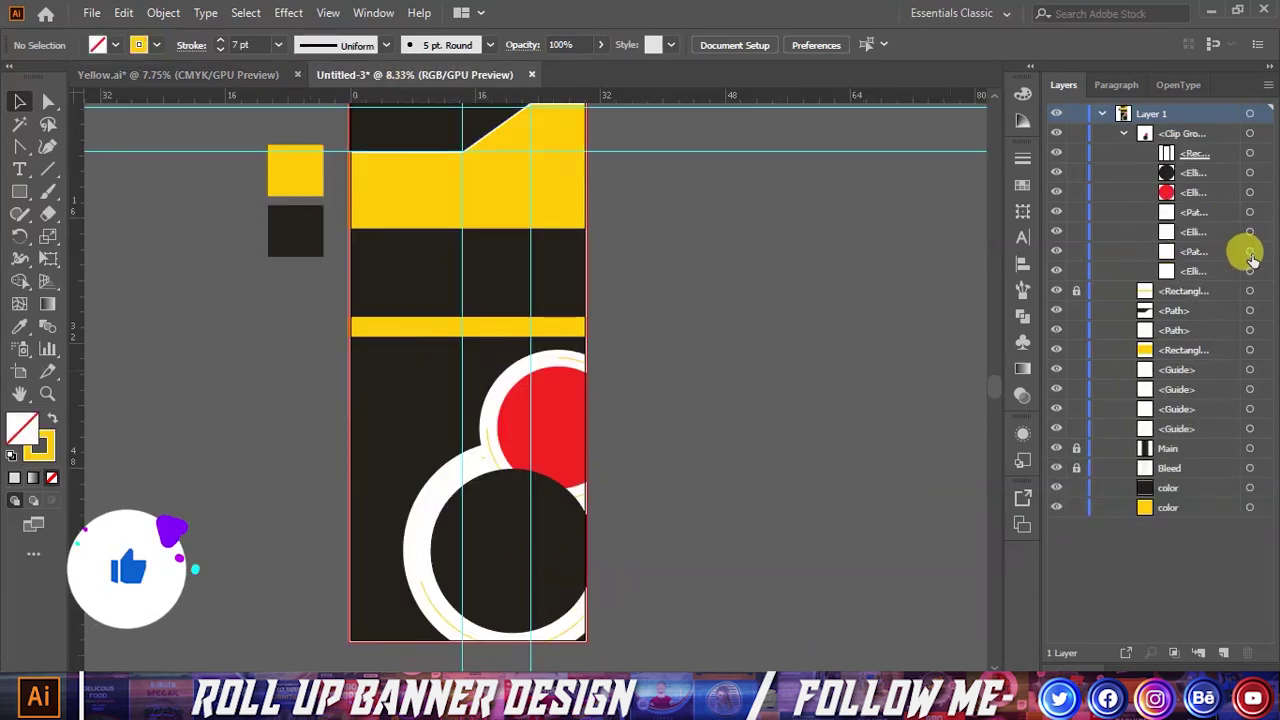
pyautogui.click(1250, 252)
pyautogui.moveTo(575, 415); pyautogui.dragTo(605, 458)
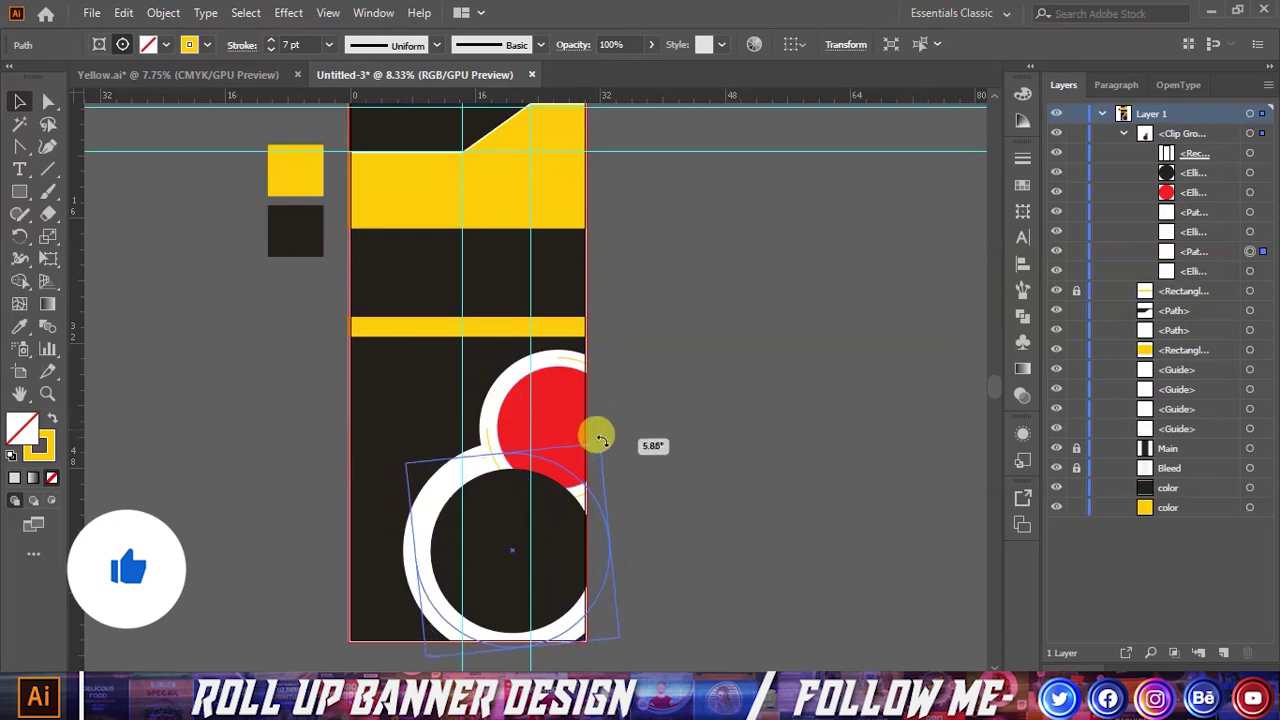
# Step: Drag the glass office-building and aerial city photos from File Explorer onto the Illustrator banner
pyautogui.click(703, 449)
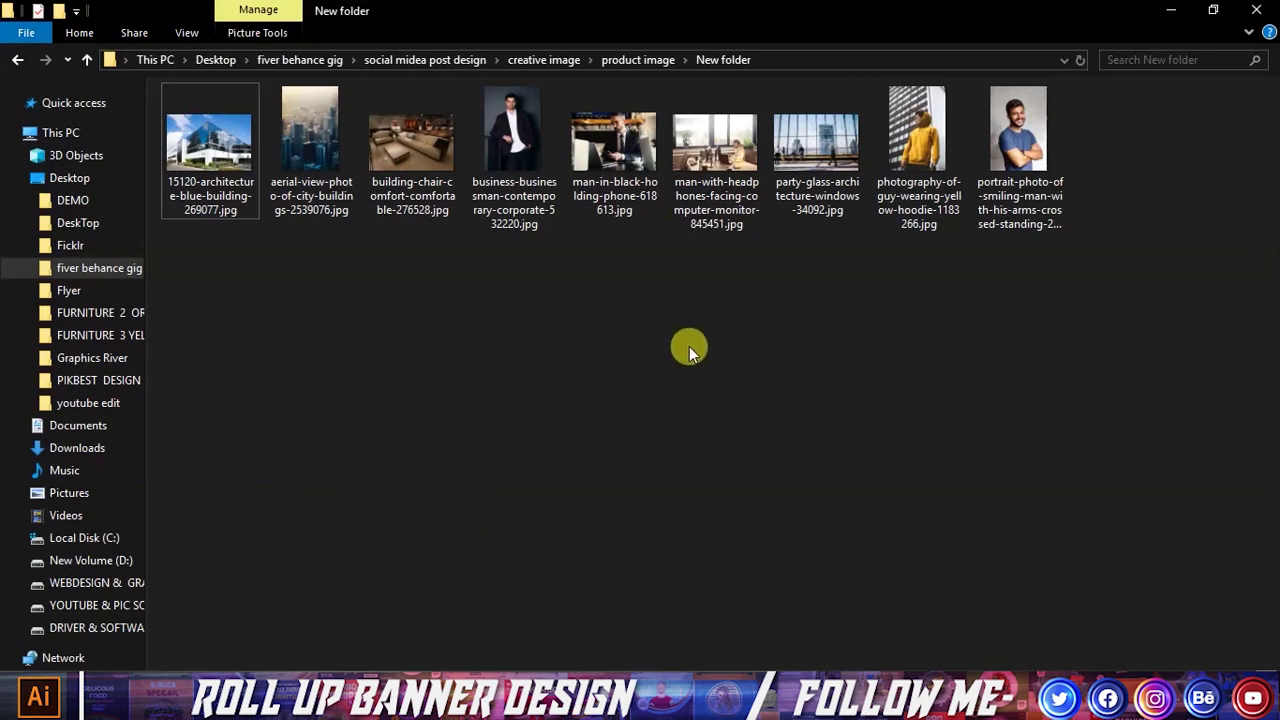
pyautogui.click(210, 160)
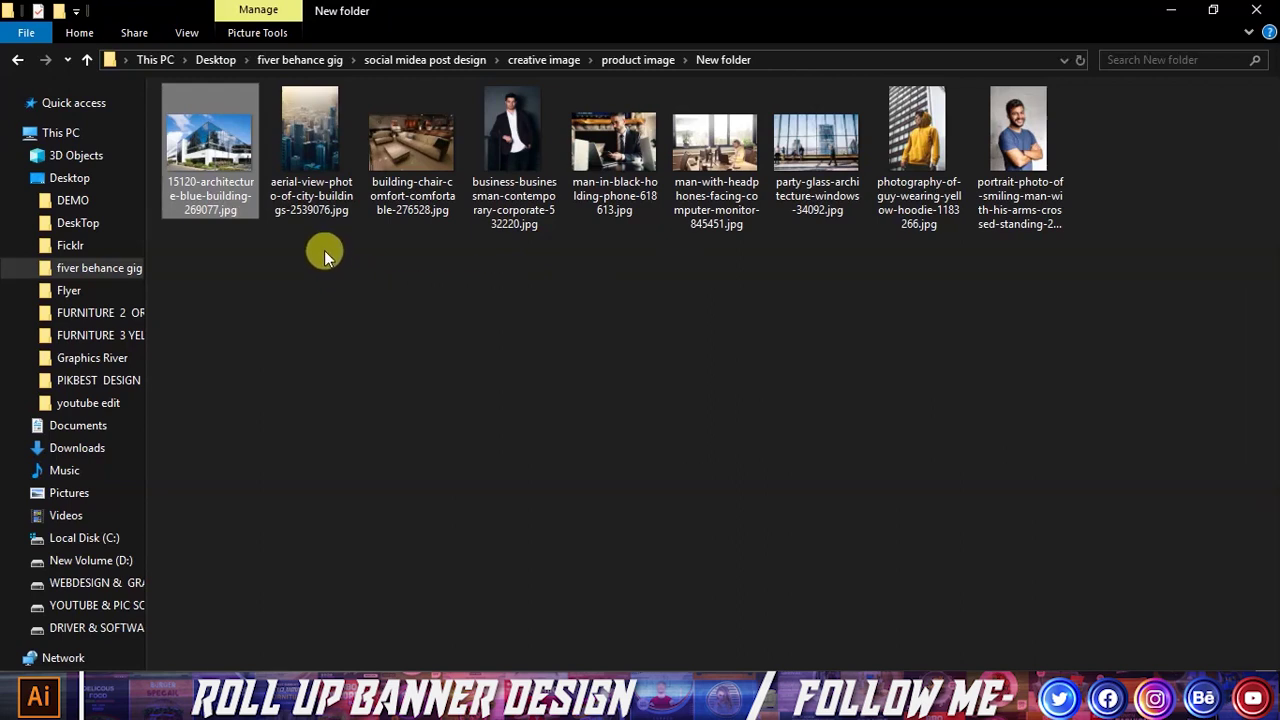
pyautogui.keyDown('ctrl'); pyautogui.click(322, 200); pyautogui.keyUp('ctrl')
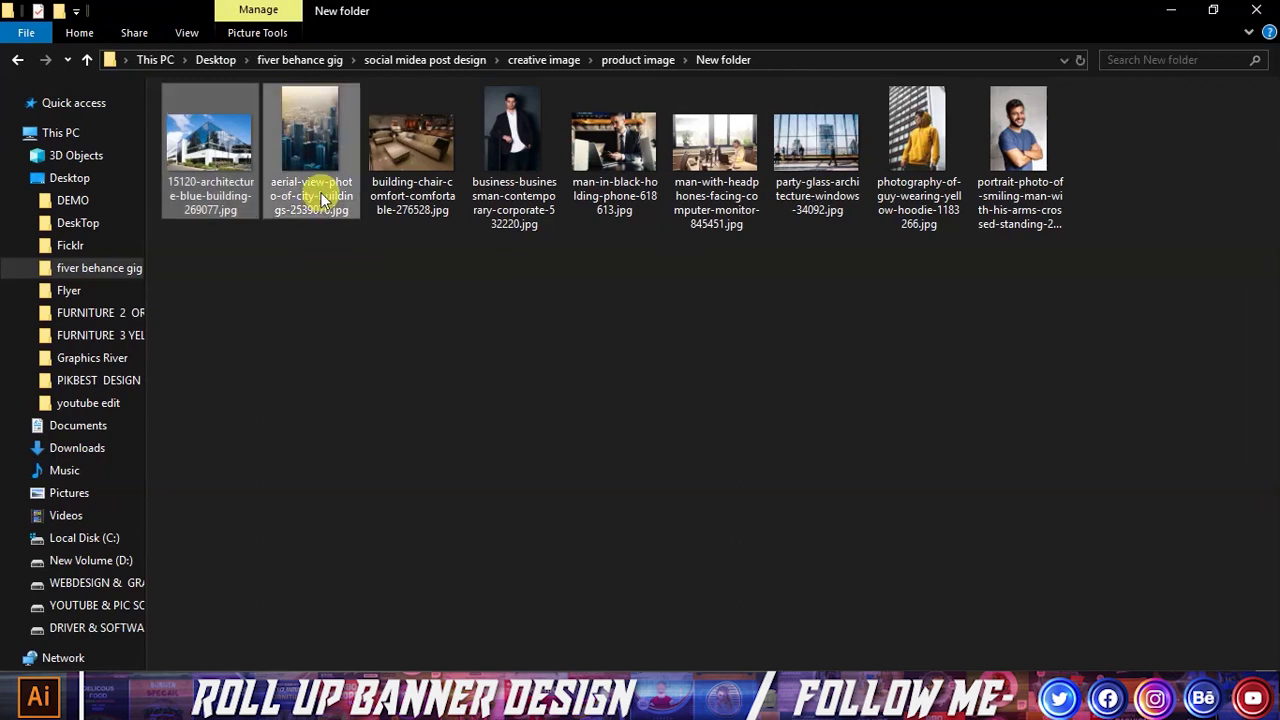
pyautogui.moveTo(292, 210); pyautogui.dragTo(527, 665)
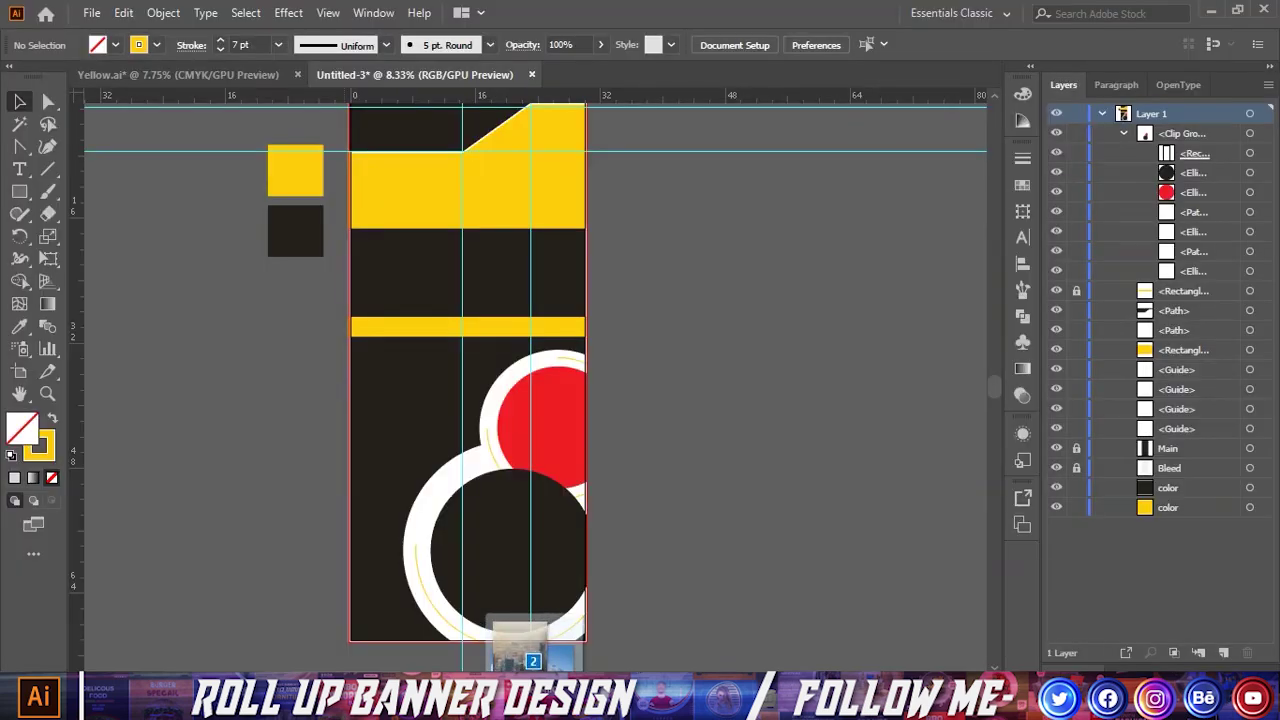
pyautogui.moveTo(527, 665); pyautogui.dragTo(573, 432)
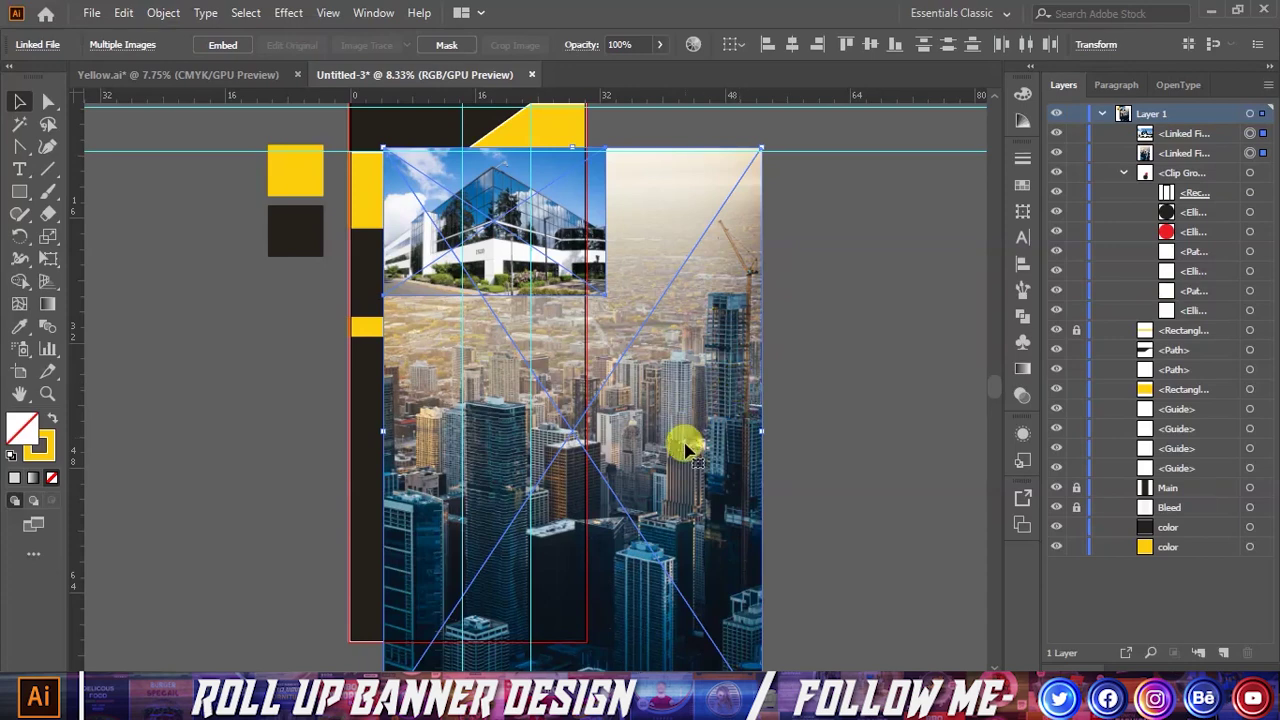
# Step: Delete the aerial city photo and place the headphones office photo, scaled down, lower on the banner
pyautogui.click(787, 409)
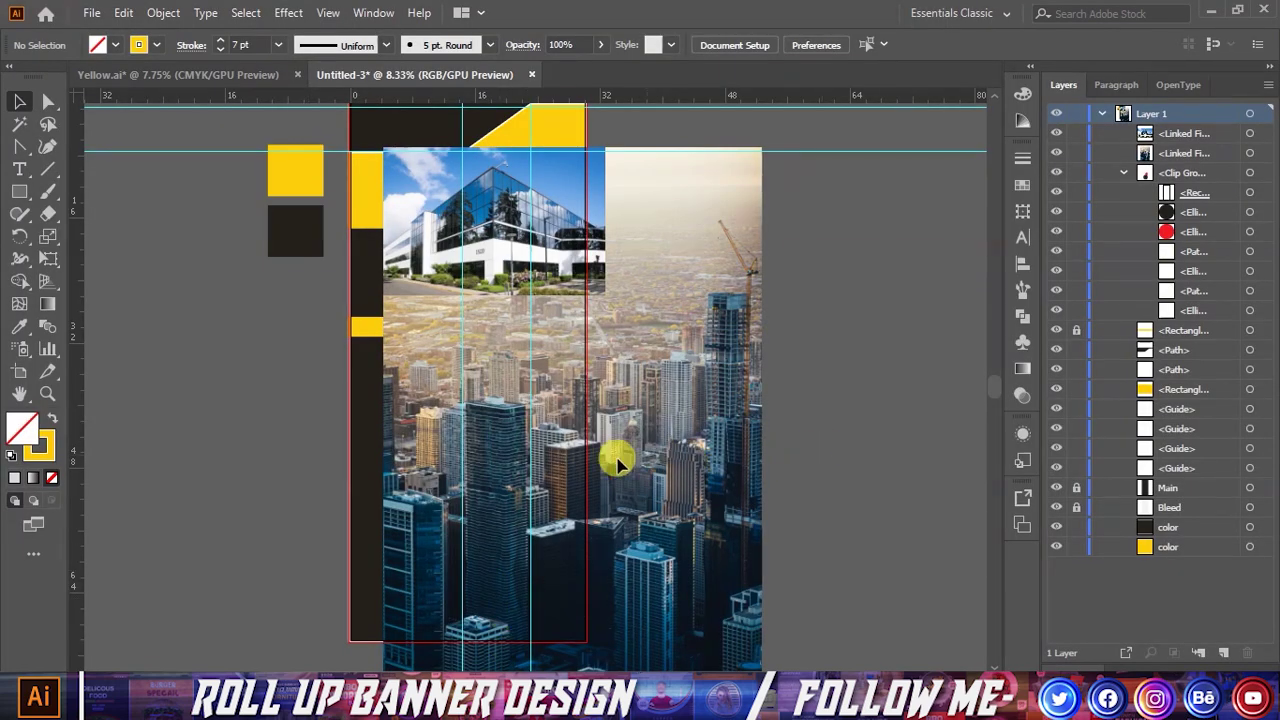
pyautogui.moveTo(621, 463)
pyautogui.mouseDown()
pyautogui.moveTo(575, 468)
pyautogui.moveTo(551, 443)
pyautogui.mouseUp()
pyautogui.press('Delete')
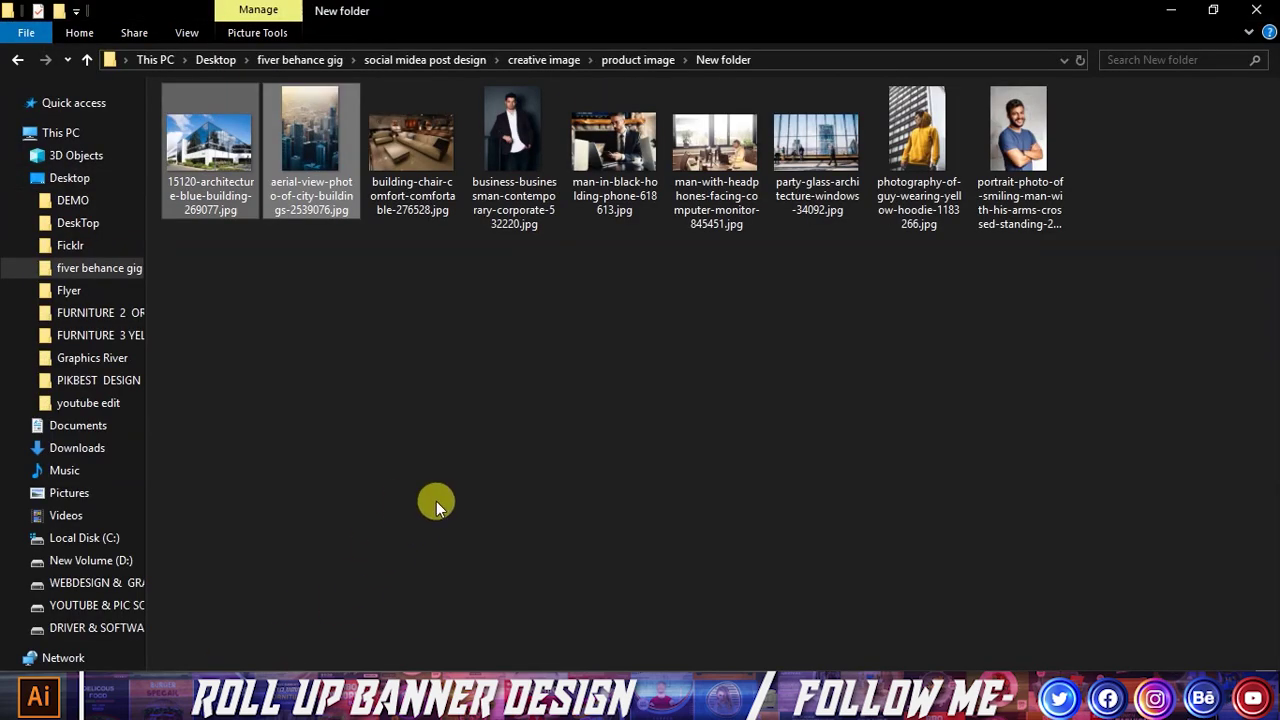
pyautogui.moveTo(735, 193); pyautogui.dragTo(668, 426)
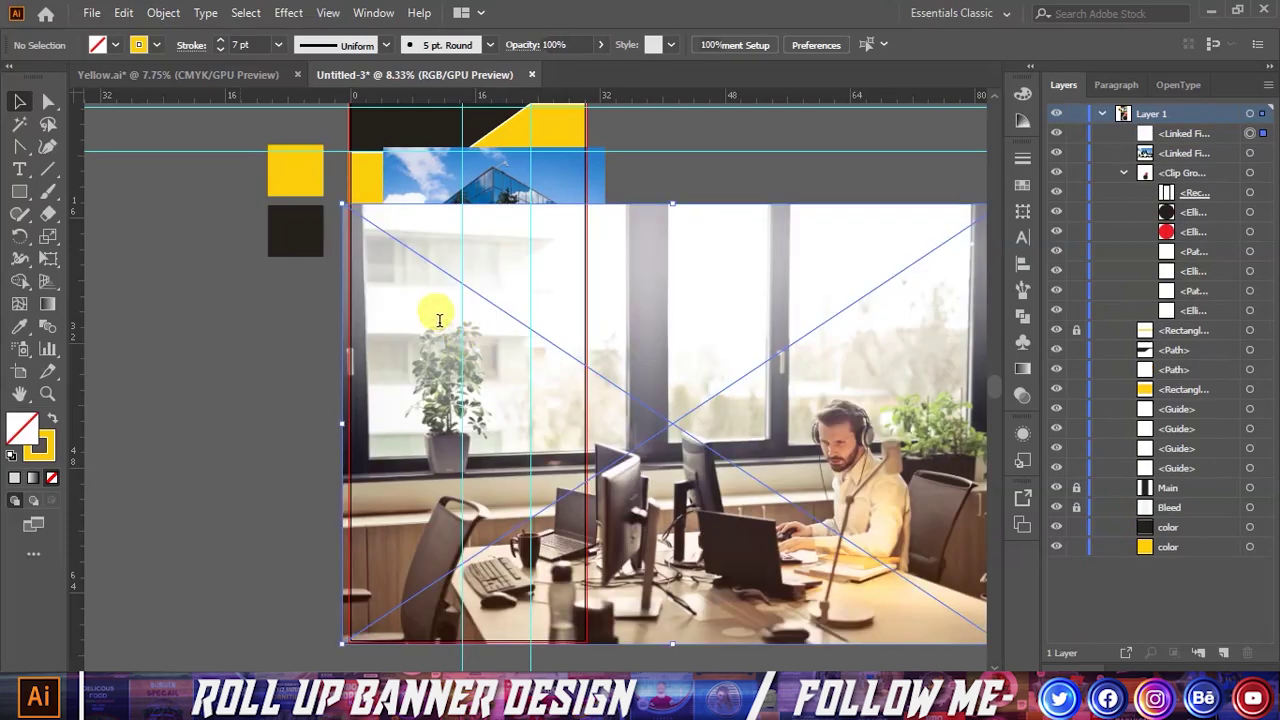
pyautogui.hotkey('ctrl', '-')
pyautogui.hotkey('ctrl', '-')
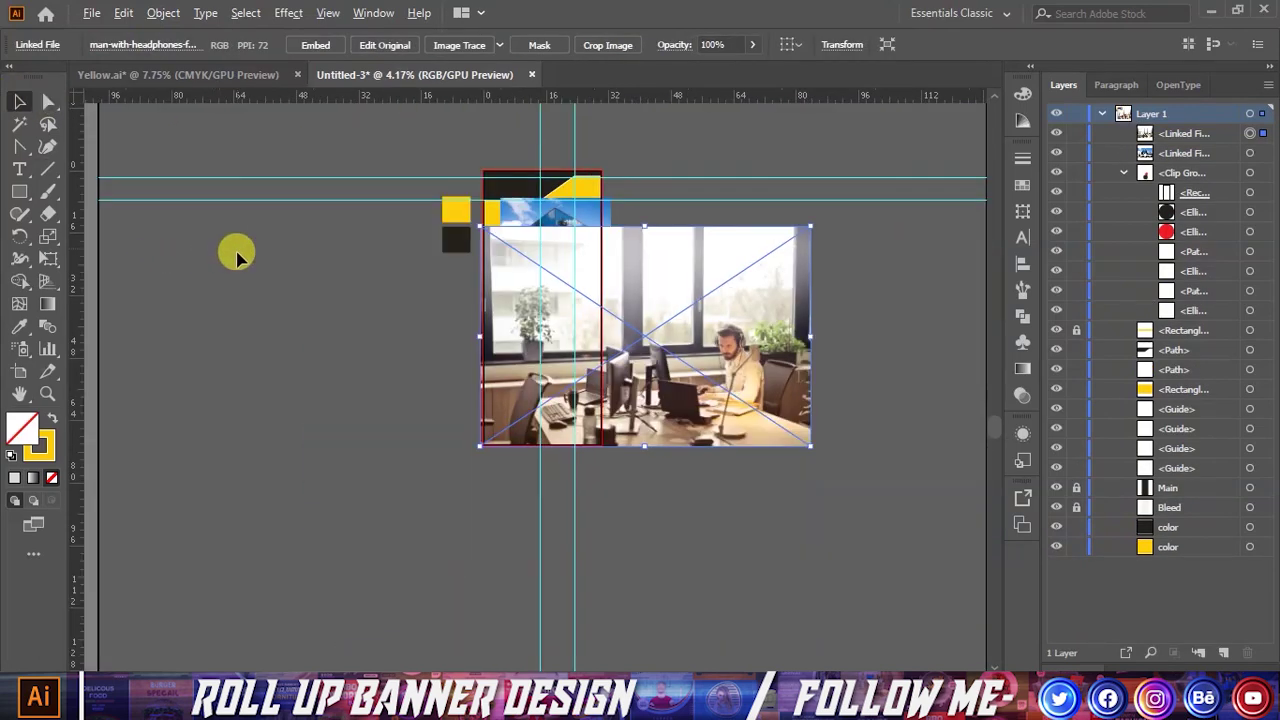
pyautogui.hotkey('ctrl', '+')
pyautogui.moveTo(677, 300); pyautogui.dragTo(514, 257)
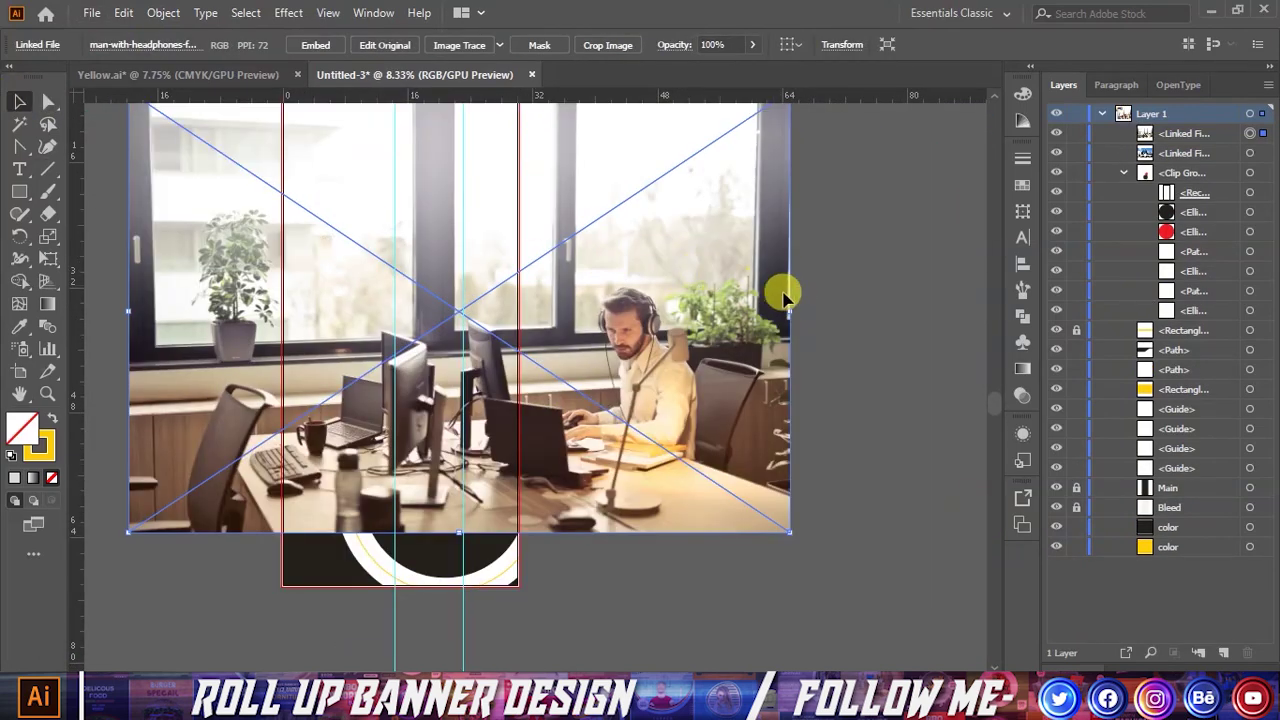
pyautogui.moveTo(790, 313); pyautogui.dragTo(663, 308)
pyautogui.moveTo(508, 271); pyautogui.dragTo(553, 455)
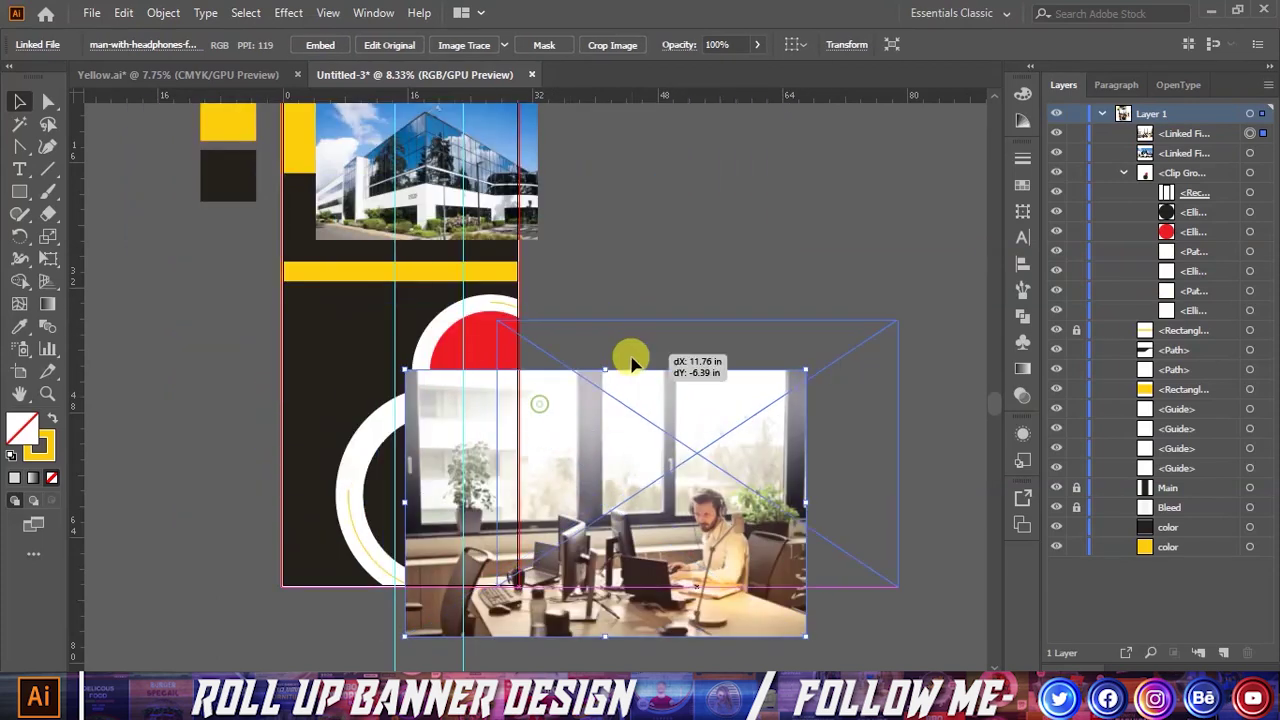
# Step: Reposition the office photo and move the building photo into the clip group over the red circle
pyautogui.hotkey('ctrl', '+')
pyautogui.click(443, 306)
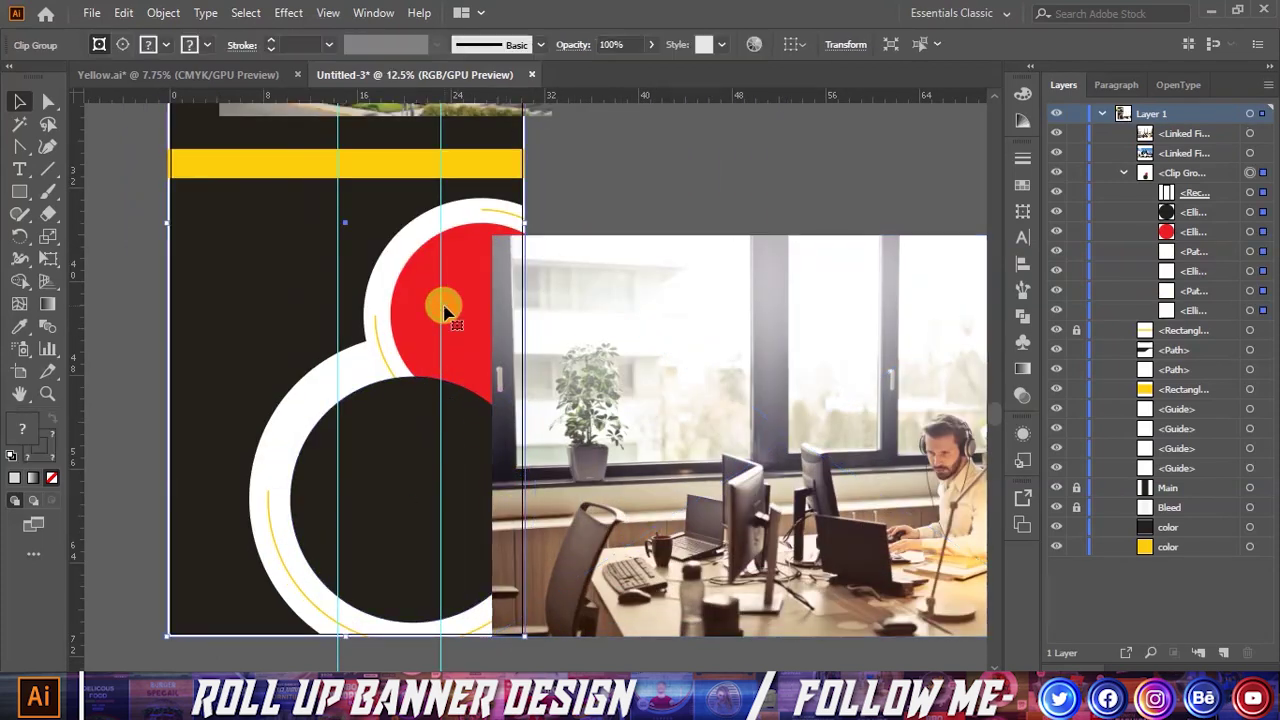
pyautogui.click(1263, 234)
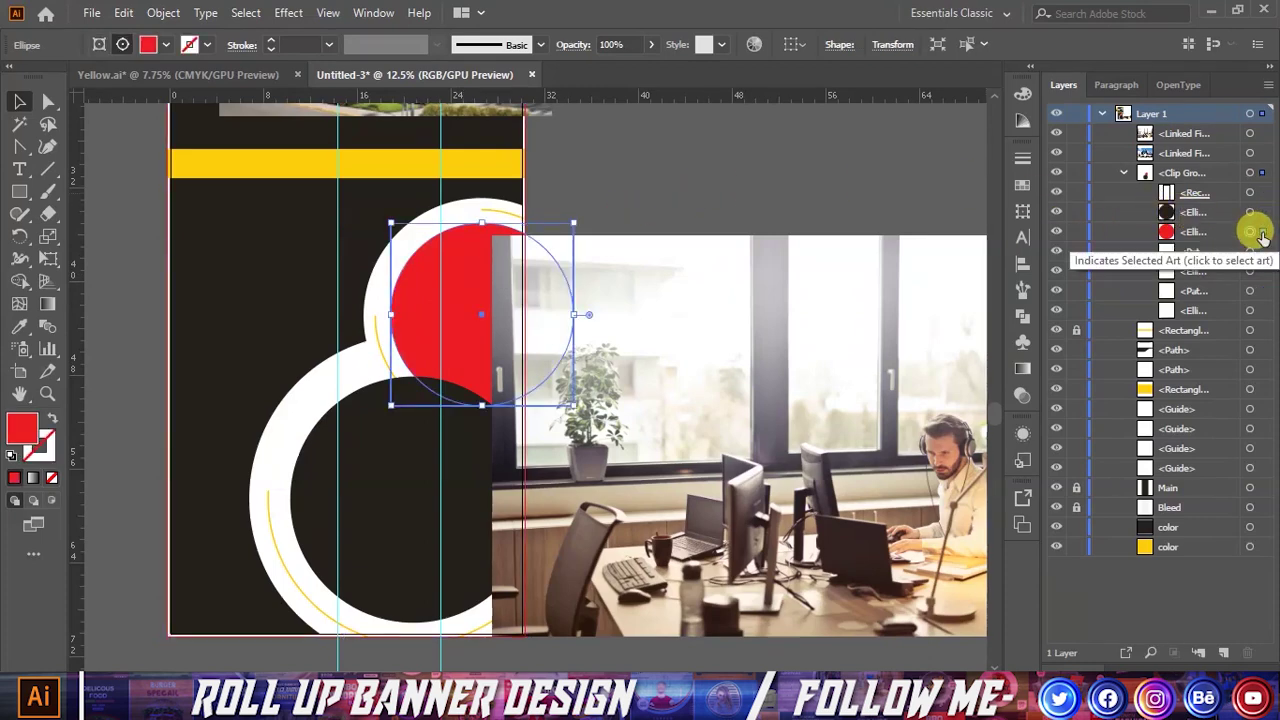
pyautogui.click(124, 13)
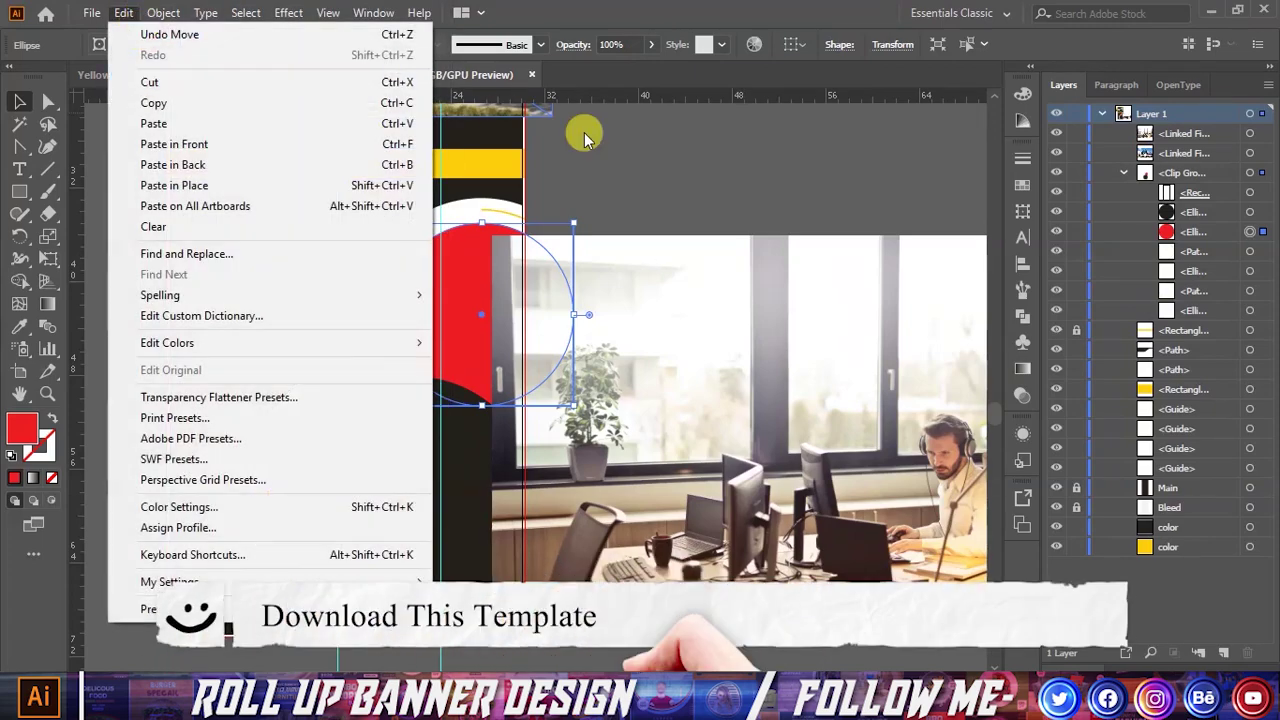
pyautogui.click(663, 168)
pyautogui.click(1193, 139)
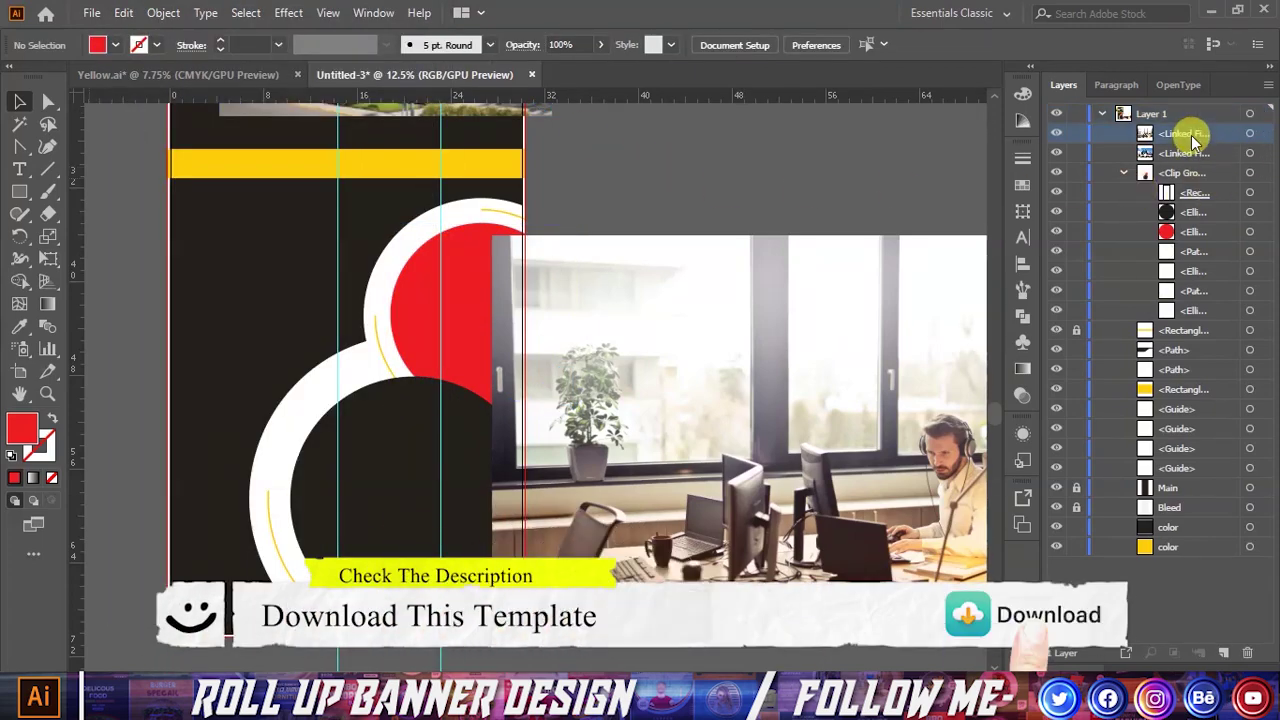
pyautogui.moveTo(825, 362); pyautogui.dragTo(553, 455)
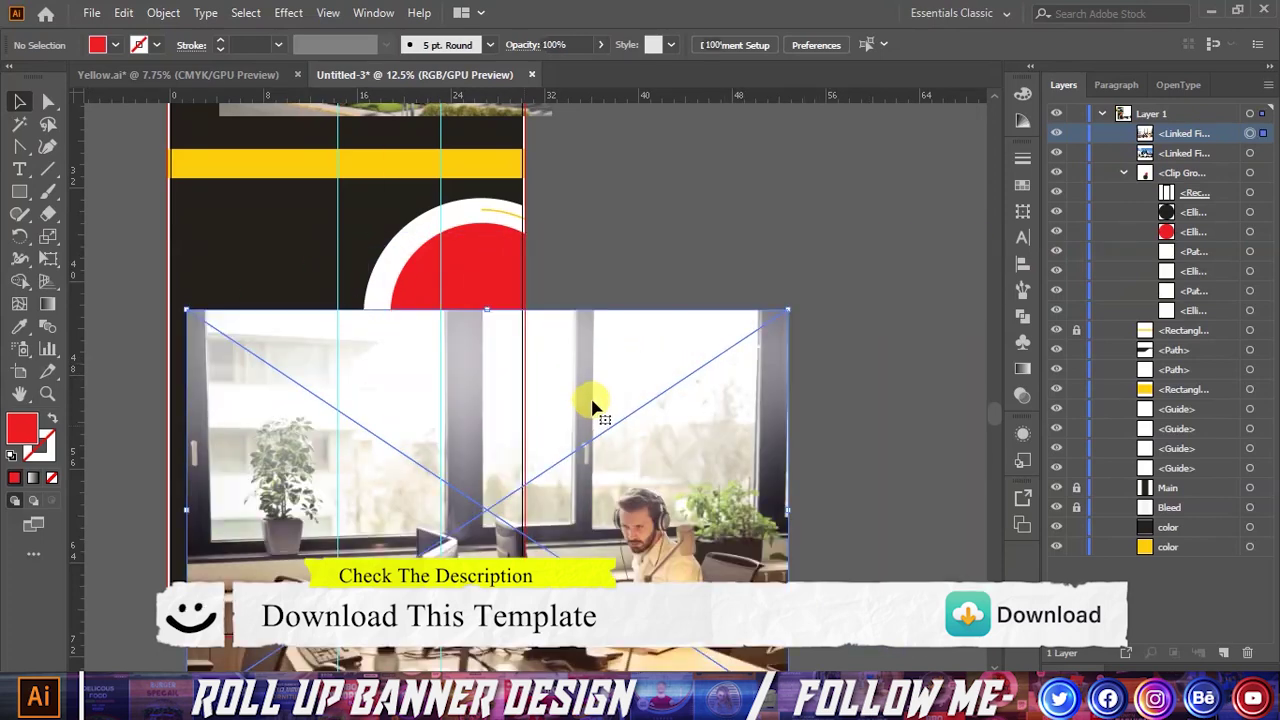
pyautogui.scroll(3, 500, 380)
pyautogui.moveTo(451, 175); pyautogui.dragTo(540, 368)
pyautogui.moveTo(1200, 153); pyautogui.dragTo(1208, 241)
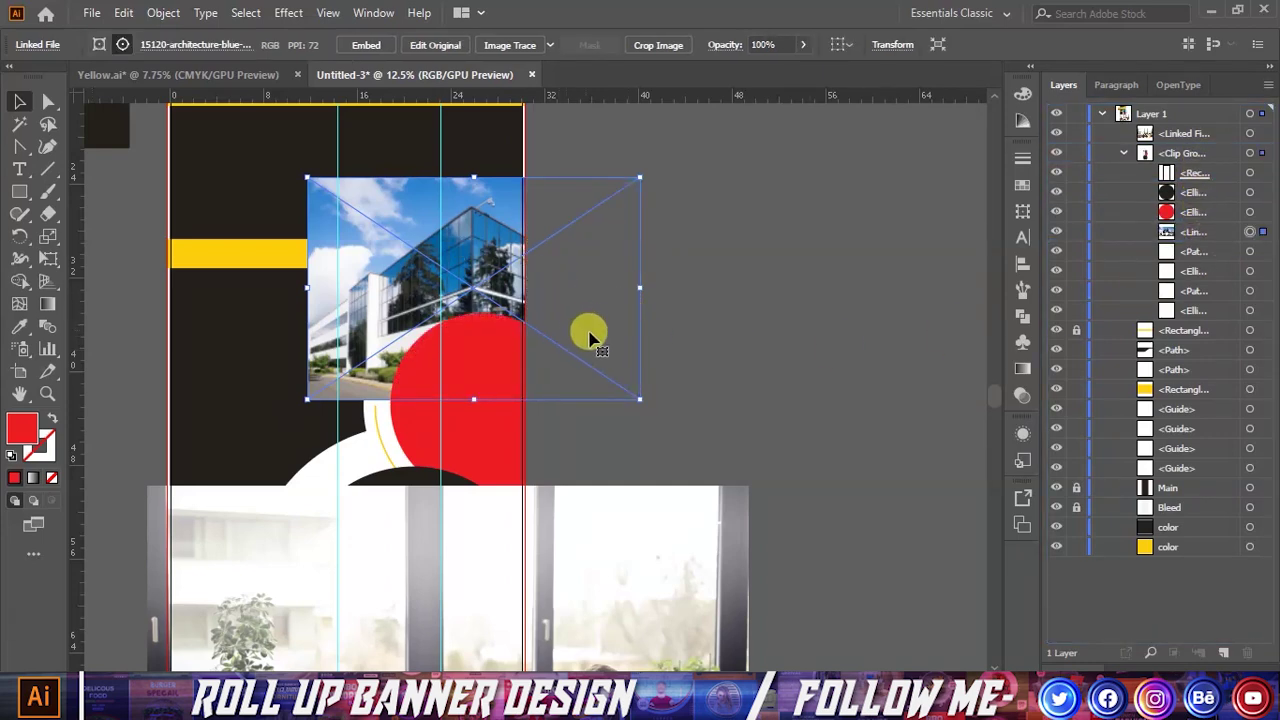
# Step: Clip the building photo inside the red circle with a clipping mask
pyautogui.keyDown('shift'); pyautogui.click(1250, 212); pyautogui.keyUp('shift')
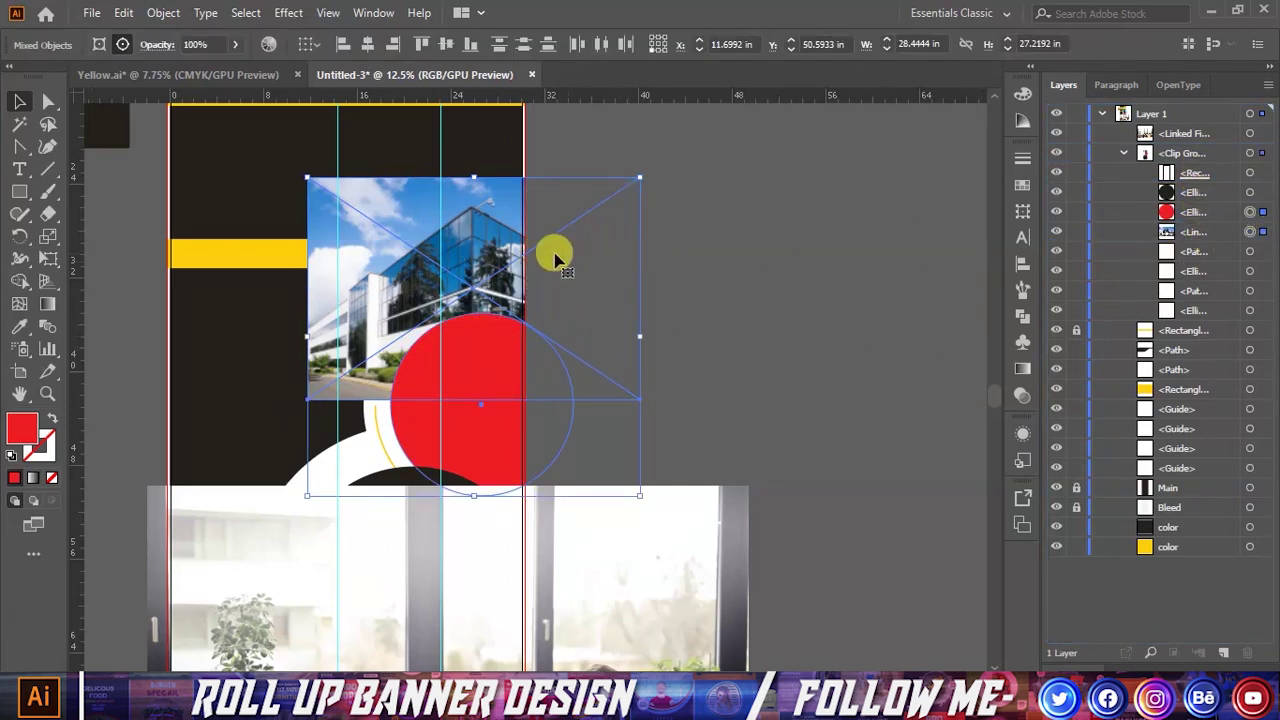
pyautogui.rightClick(492, 260)
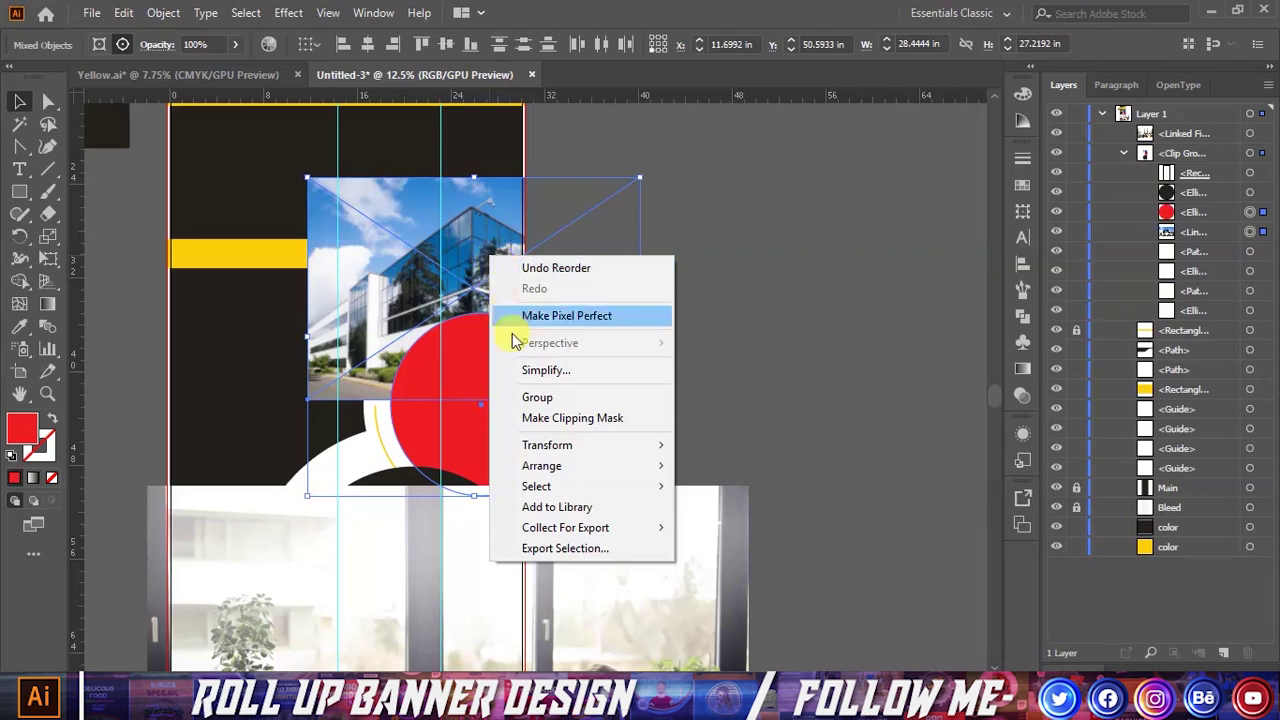
pyautogui.click(790, 328)
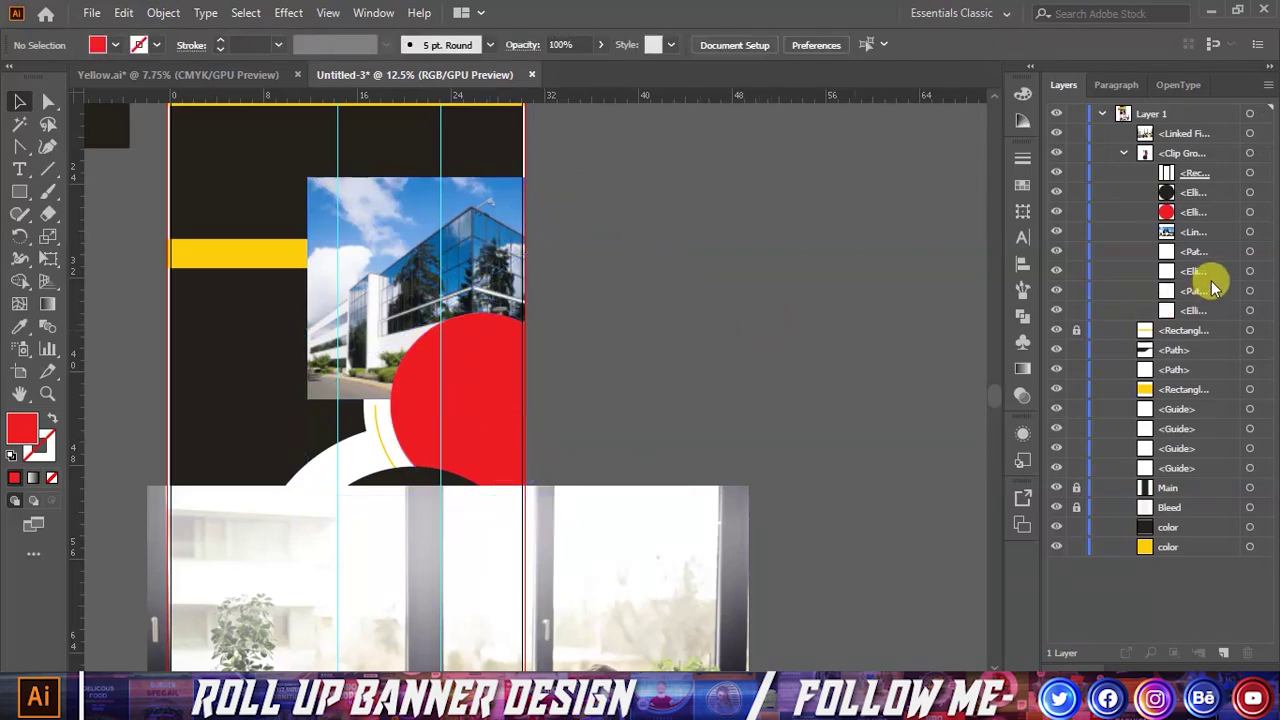
pyautogui.click(1250, 232)
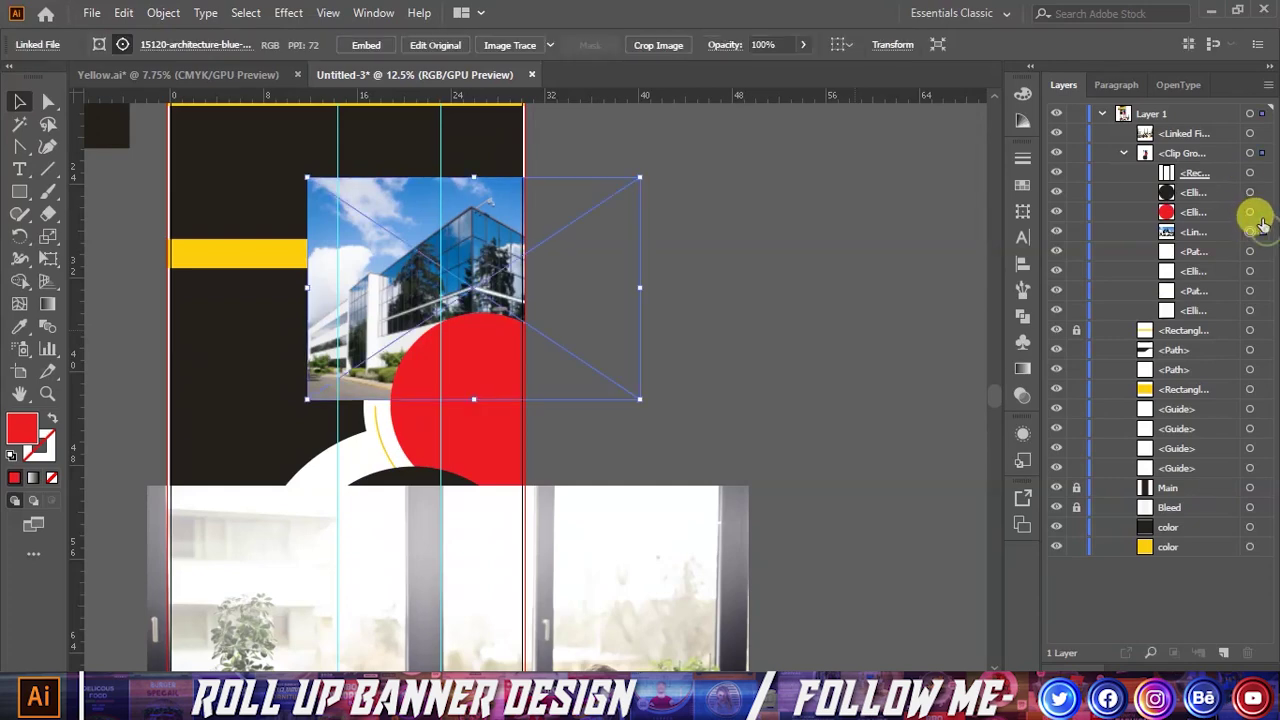
pyautogui.rightClick(551, 270)
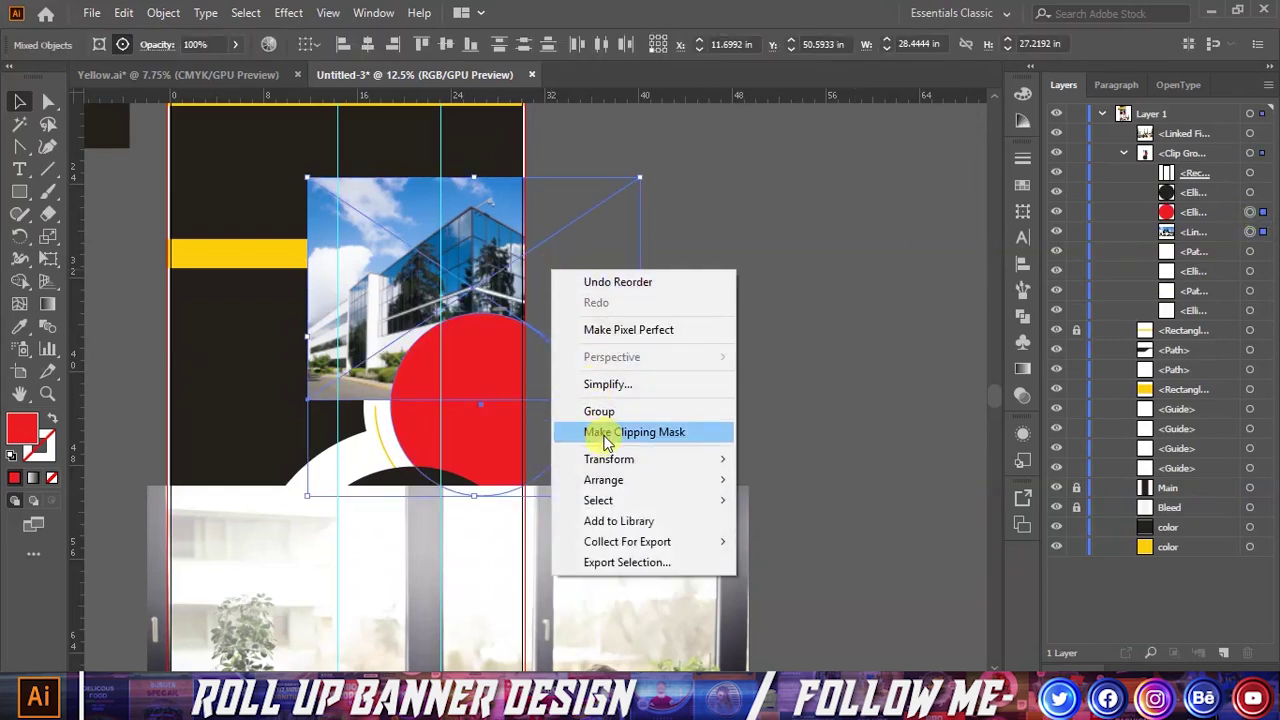
pyautogui.click(603, 432)
# Step: Resize and reposition the building photo inside the clip so it fills the circle
pyautogui.click(1145, 212)
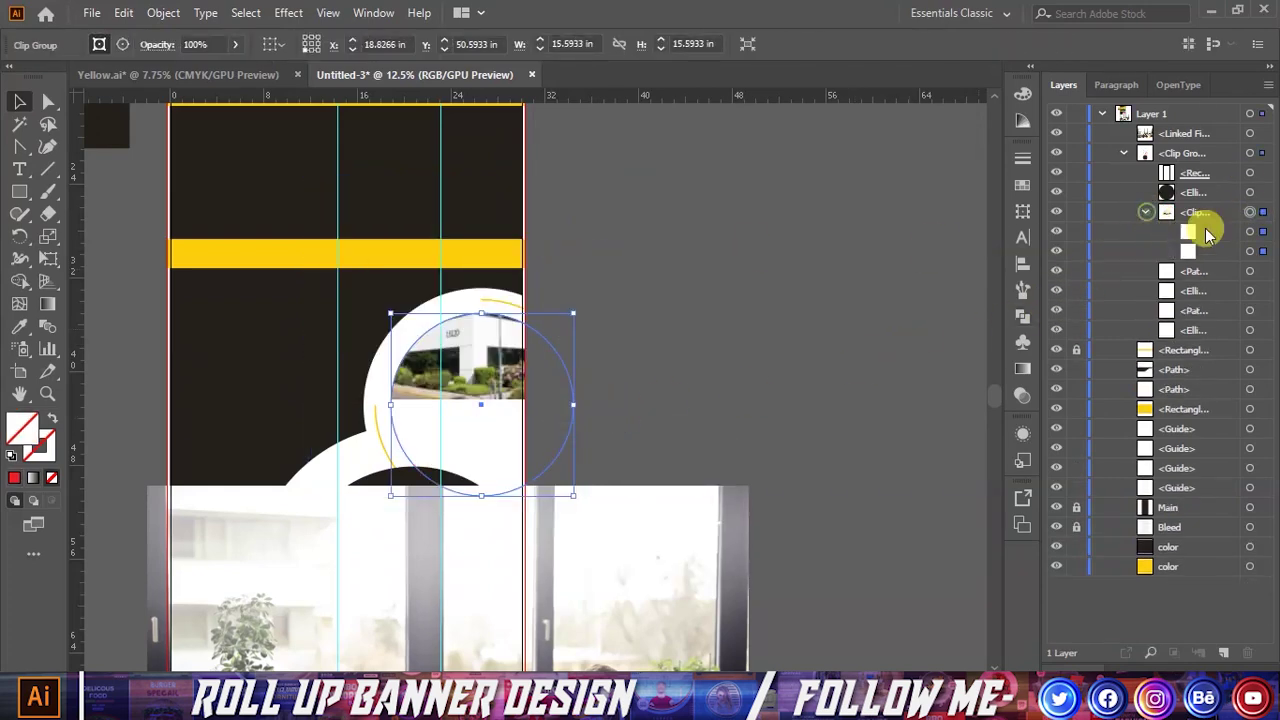
pyautogui.click(1250, 251)
pyautogui.scroll(-2, 605, 352)
pyautogui.moveTo(573, 250); pyautogui.dragTo(575, 335)
pyautogui.scroll(-2, 583, 362)
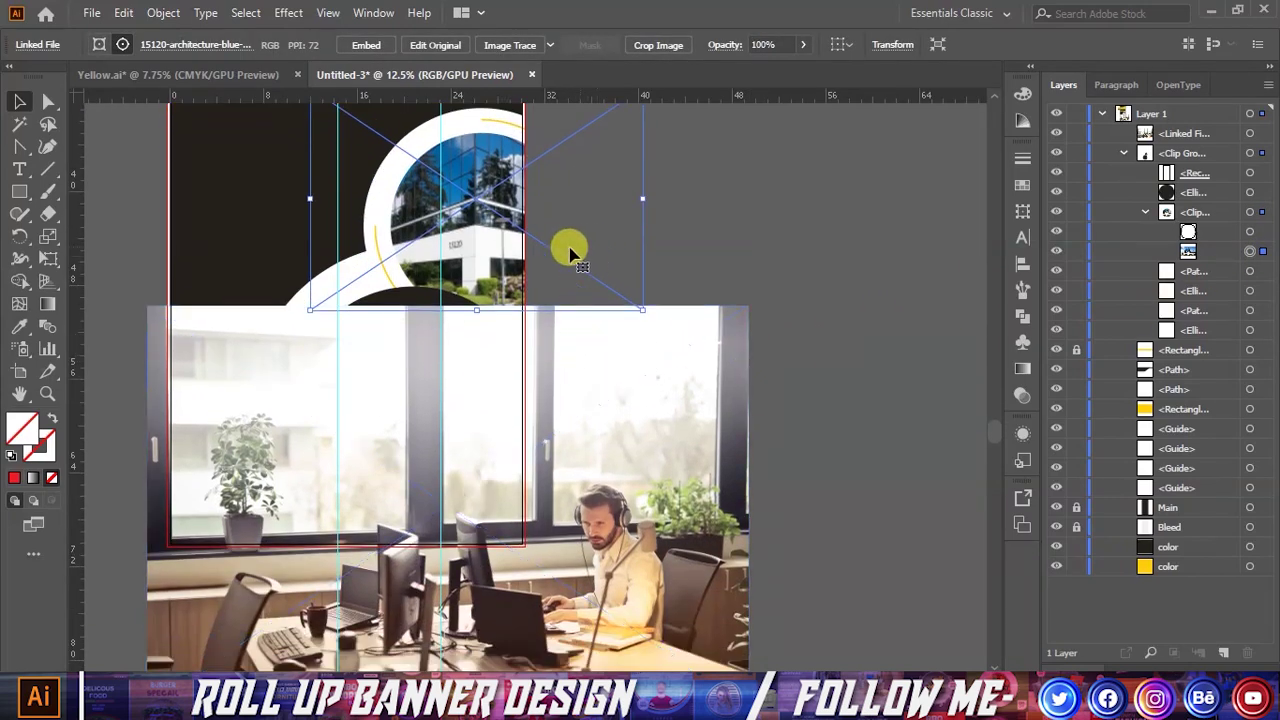
pyautogui.scroll(2, 571, 251)
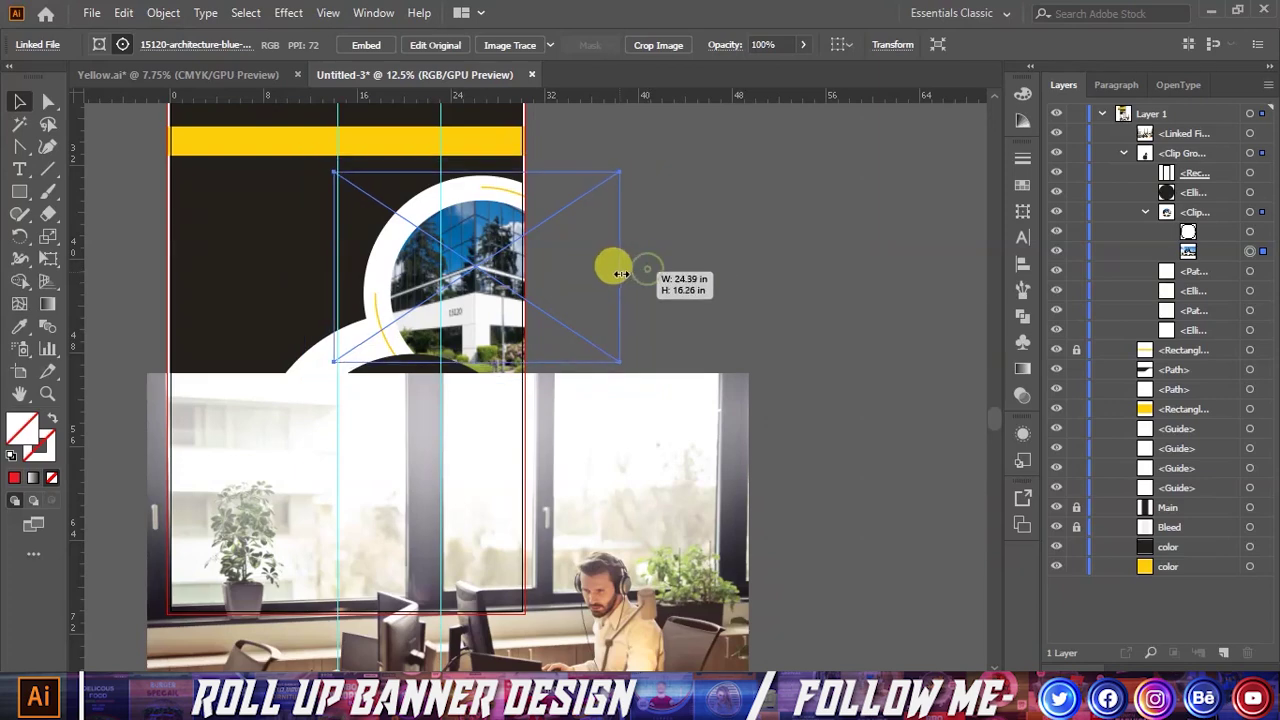
pyautogui.moveTo(648, 268)
pyautogui.mouseDown()
pyautogui.moveTo(622, 286)
pyautogui.moveTo(640, 290)
pyautogui.mouseUp()
pyautogui.click(683, 290)
pyautogui.scroll(-1, 660, 290)
pyautogui.click(655, 400)
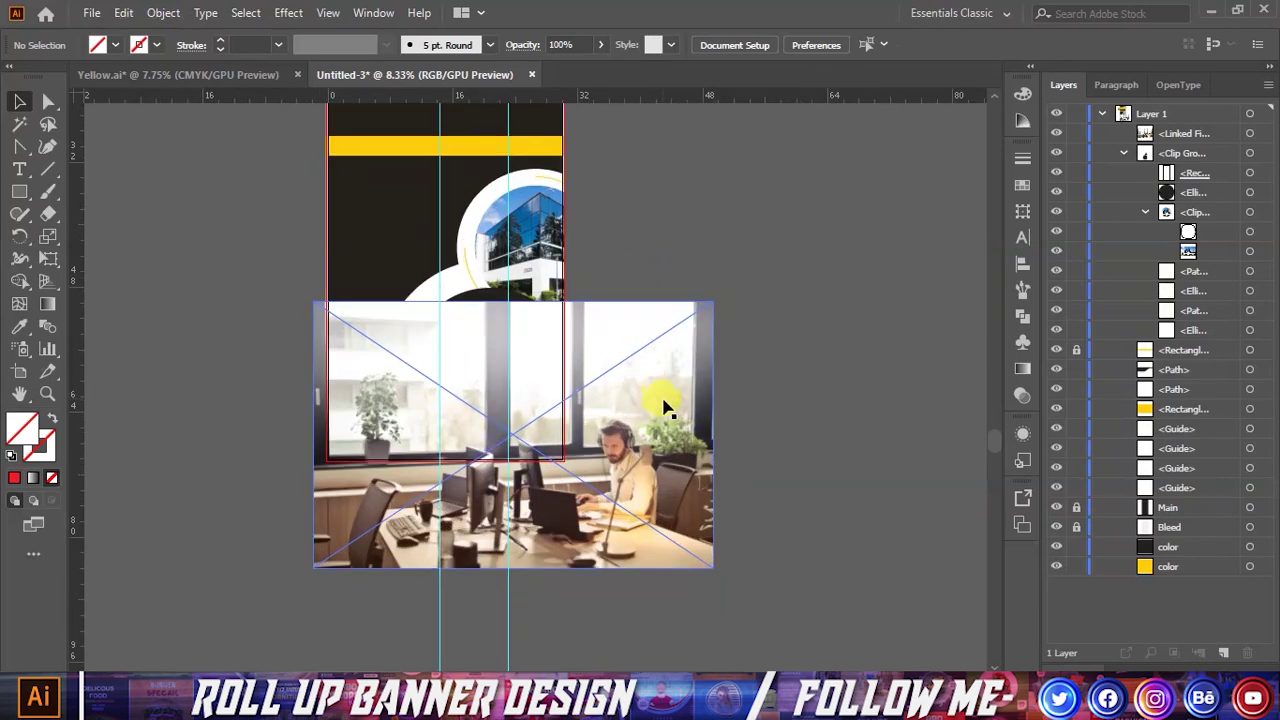
# Step: Give the building photo's masking circle a 6 pt yellow outline
pyautogui.click(1249, 231)
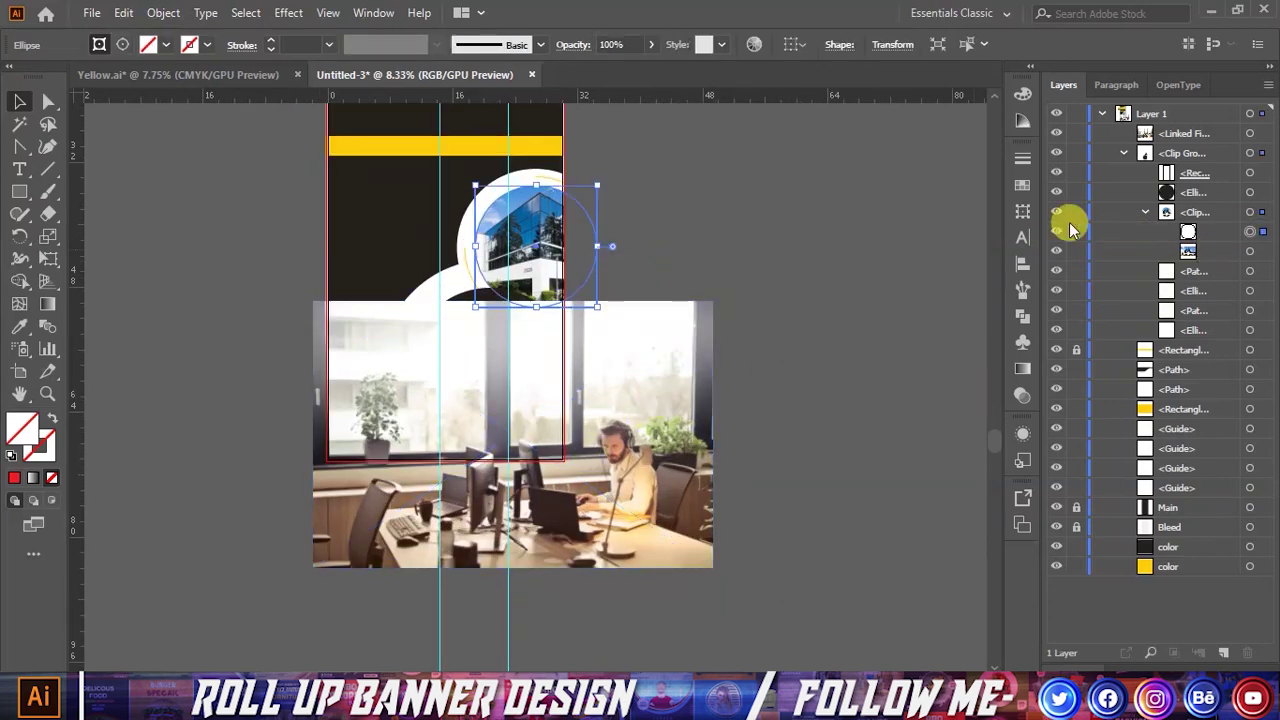
pyautogui.scroll(2, 615, 170)
pyautogui.click(268, 42)
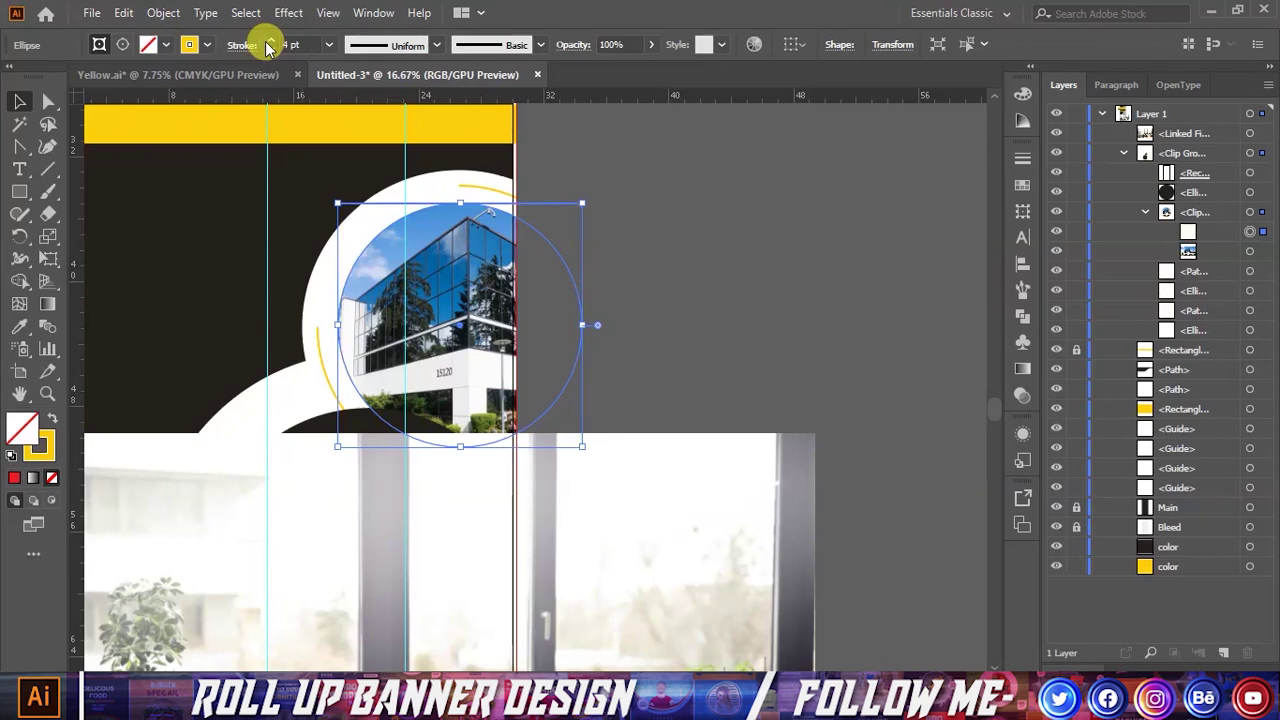
pyautogui.click(631, 157)
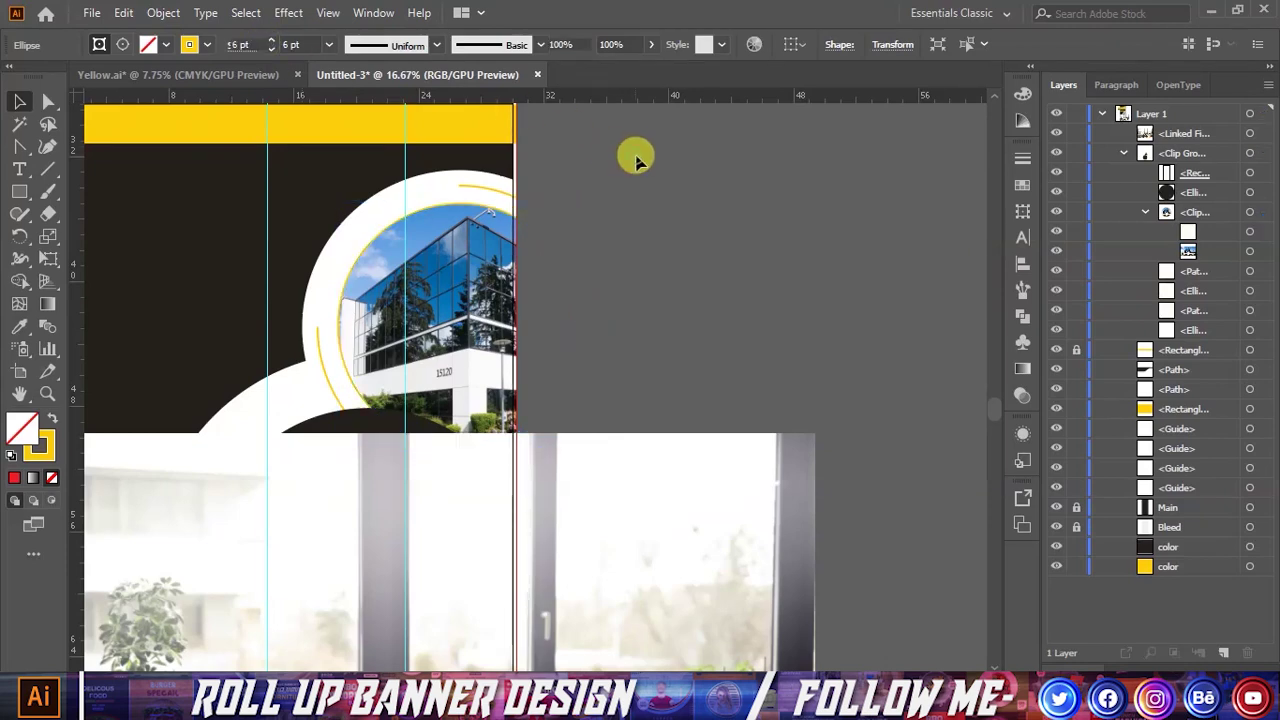
# Step: Move the headphones office photo up over the lower circle
pyautogui.scroll(-1, 668, 164)
pyautogui.scroll(-1, 714, 420)
pyautogui.scroll(-2, 709, 380)
pyautogui.moveTo(709, 380); pyautogui.dragTo(766, 287)
pyautogui.scroll(1, 668, 420)
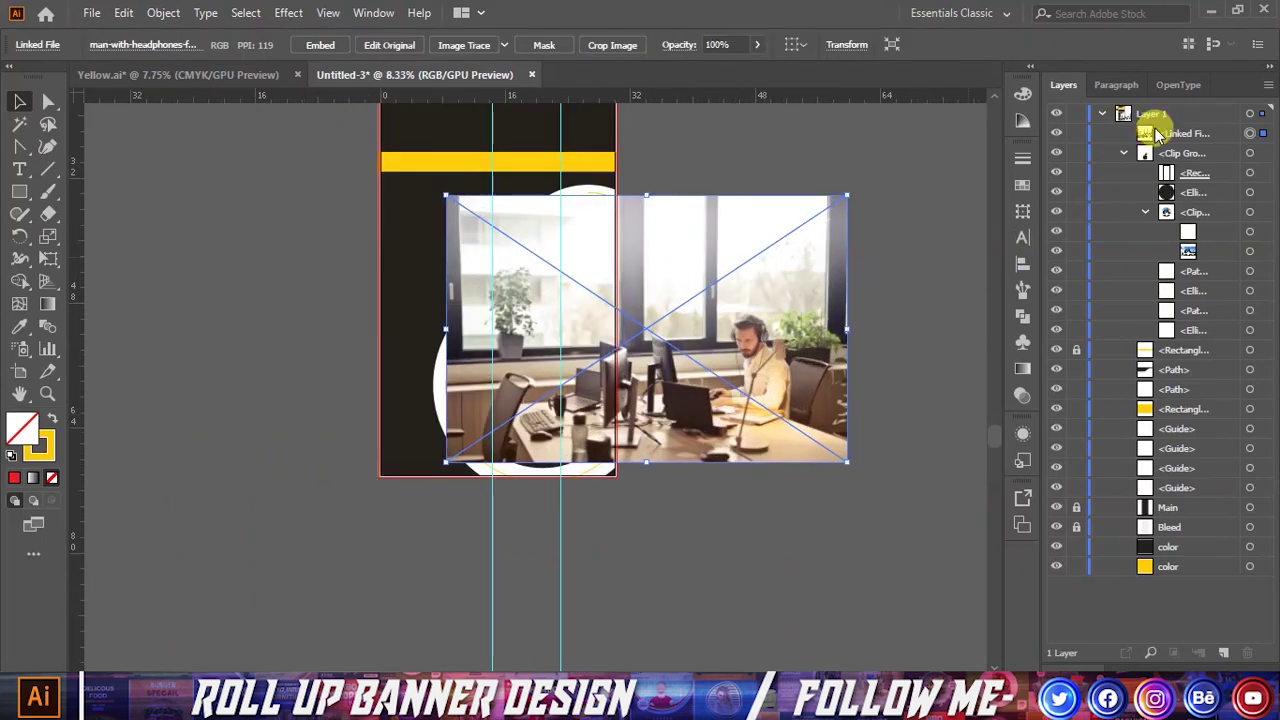
# Step: Move the office photo's layer into the circle group and inspect the ellipse and arc layers
pyautogui.moveTo(1177, 140); pyautogui.dragTo(1198, 318)
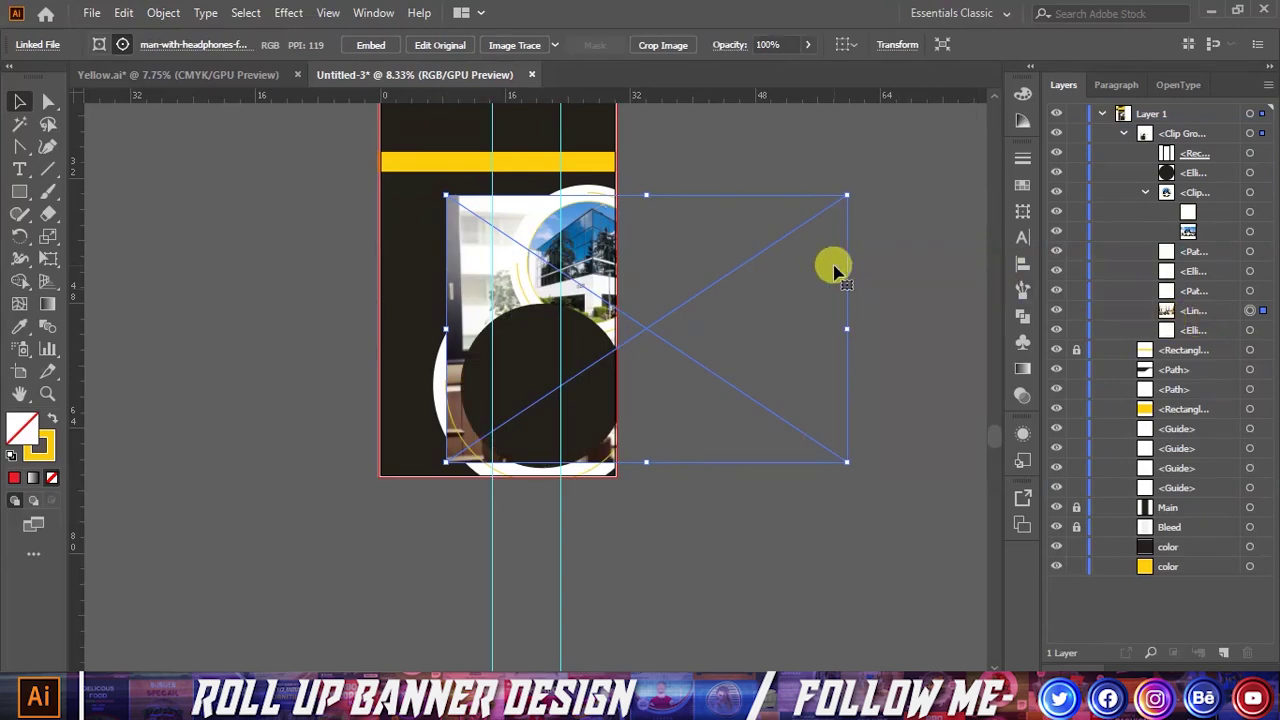
pyautogui.click(1250, 288)
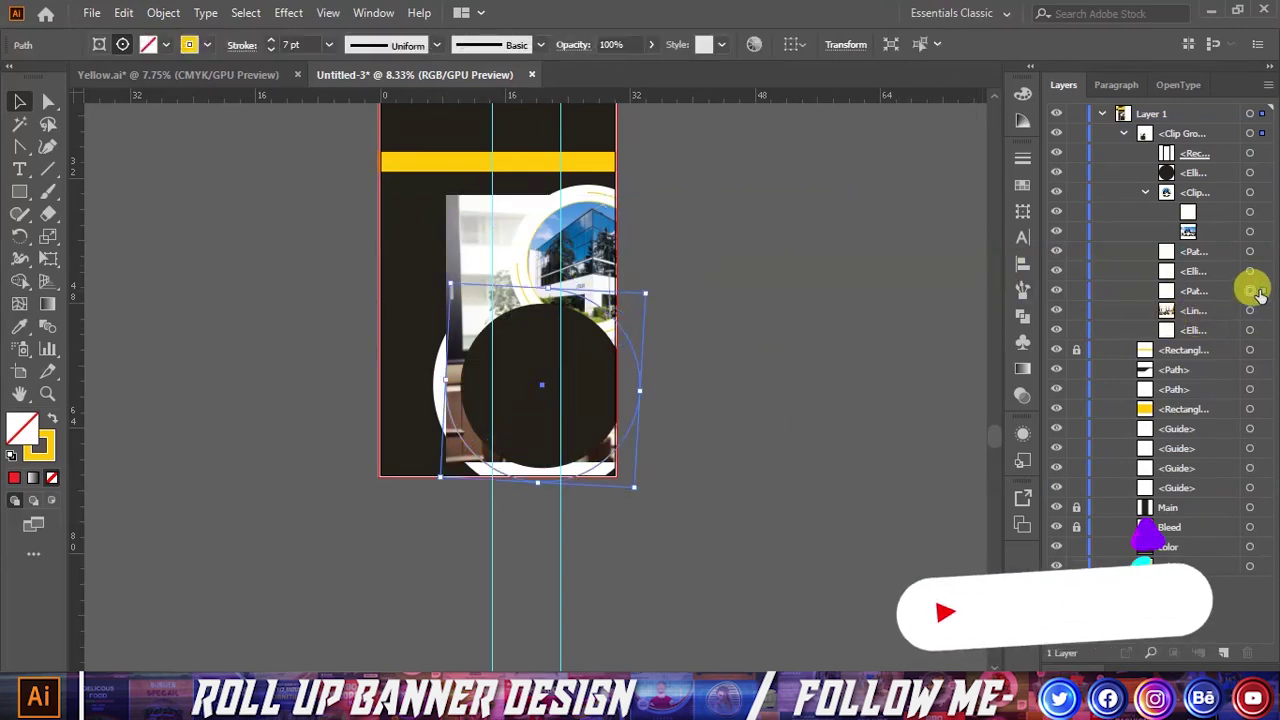
pyautogui.click(1250, 271)
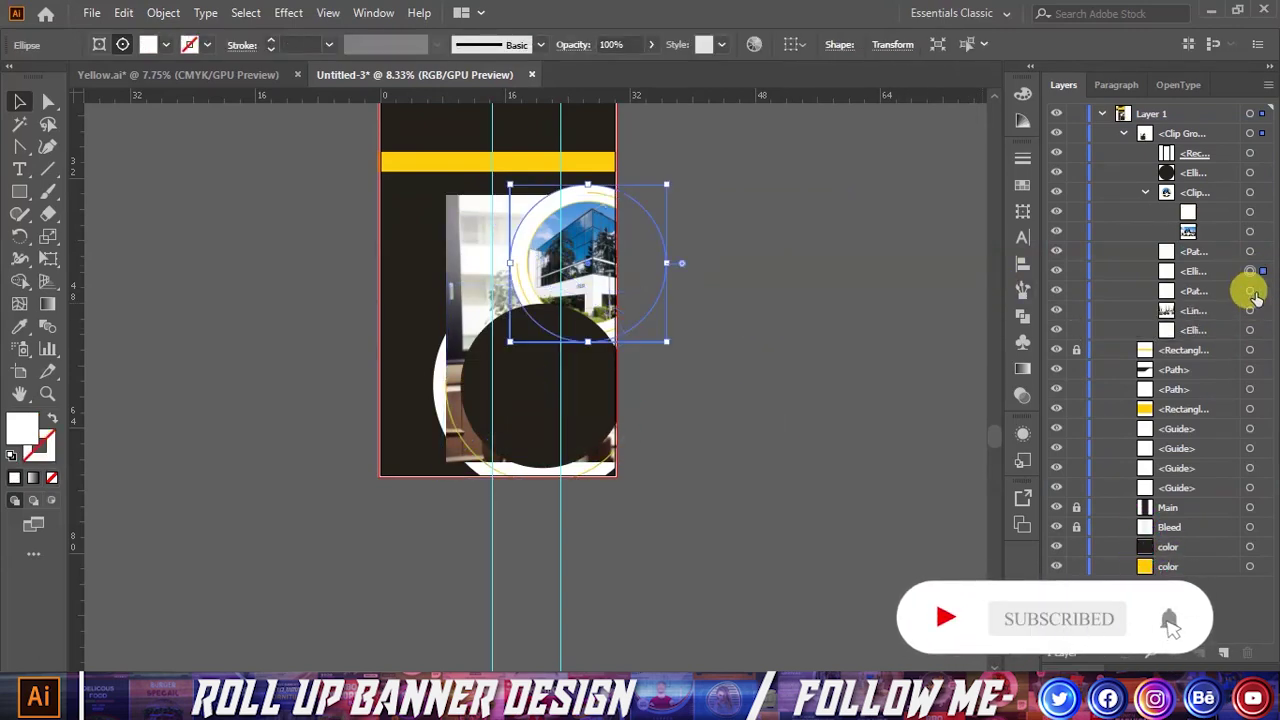
pyautogui.click(1250, 330)
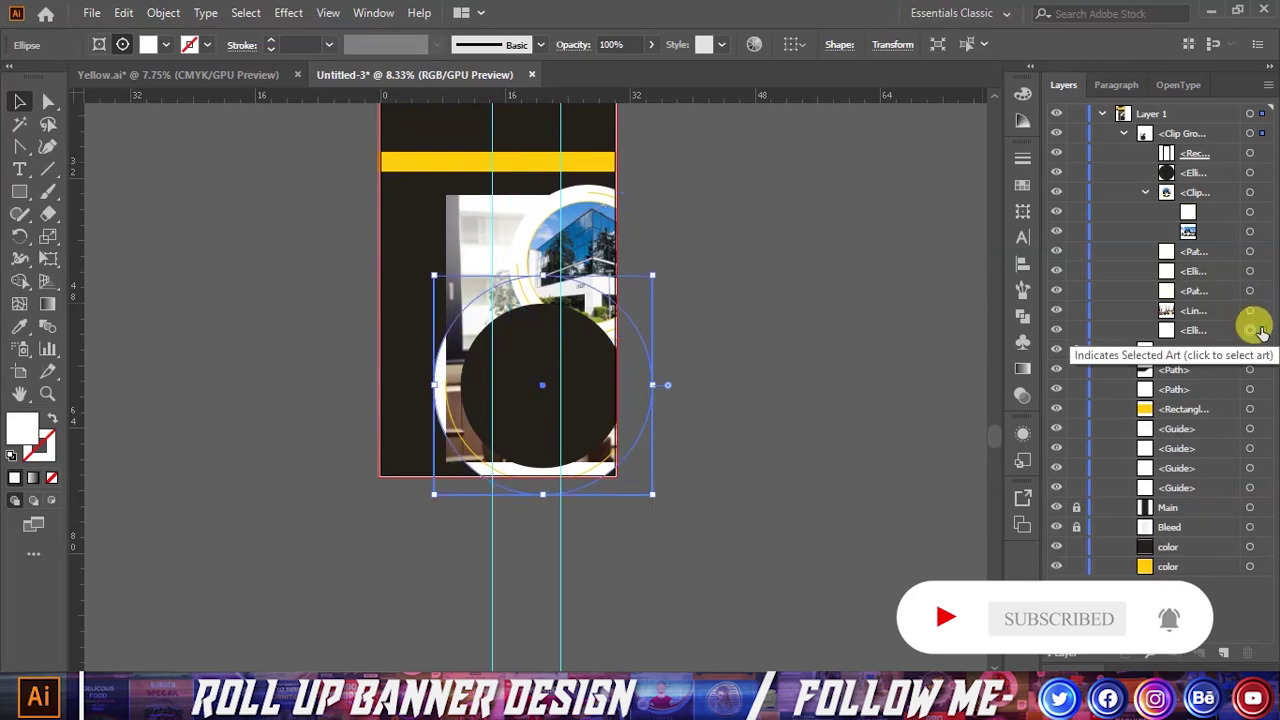
pyautogui.click(1250, 271)
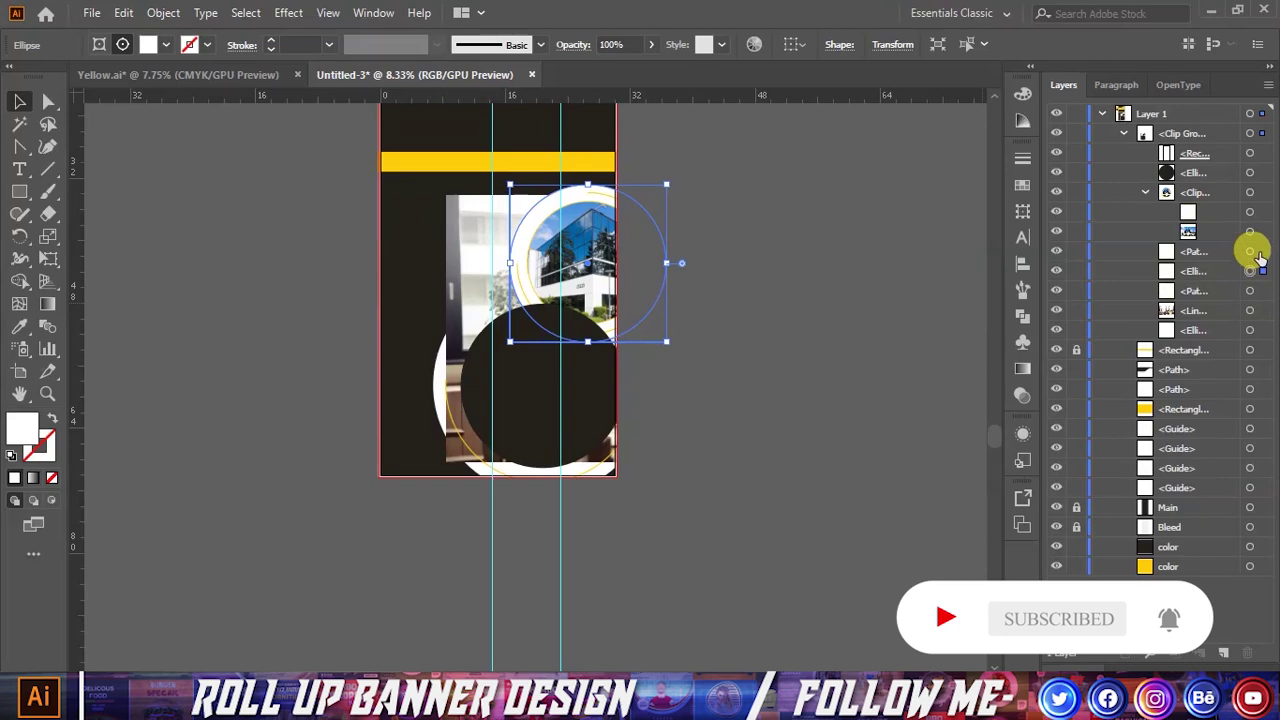
pyautogui.click(1145, 192)
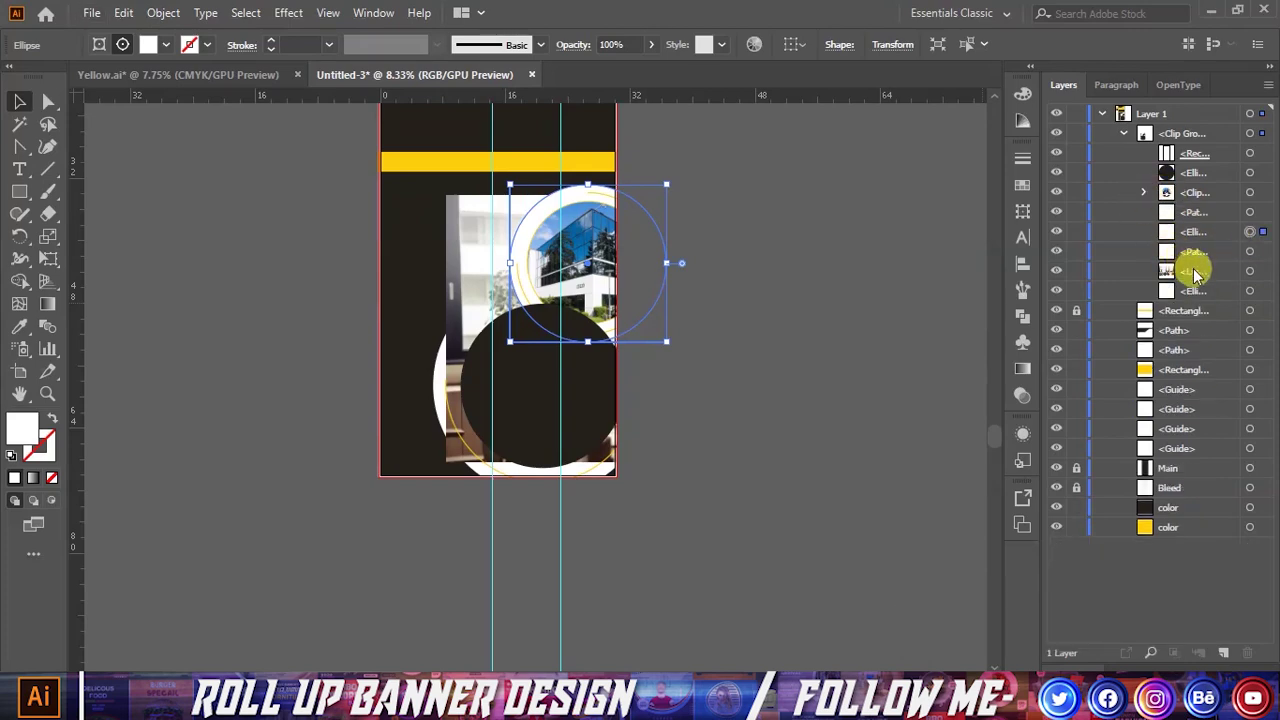
pyautogui.click(1250, 290)
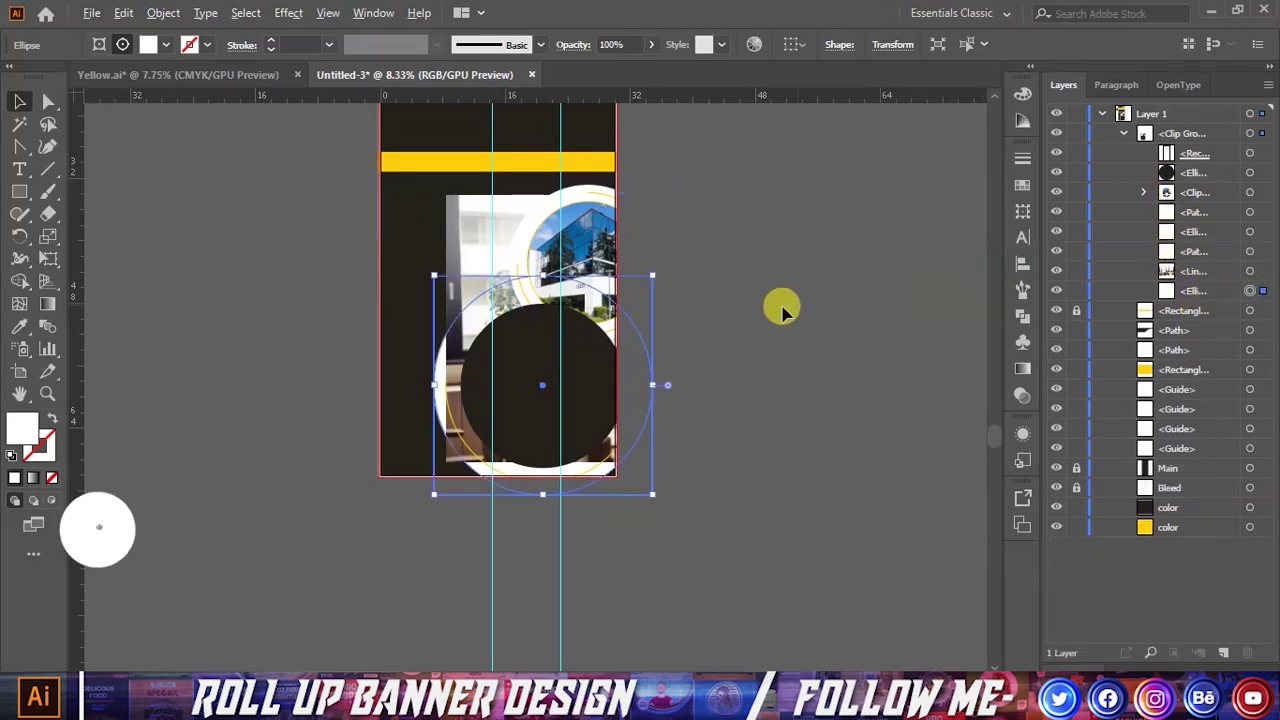
pyautogui.scroll(2, 782, 305)
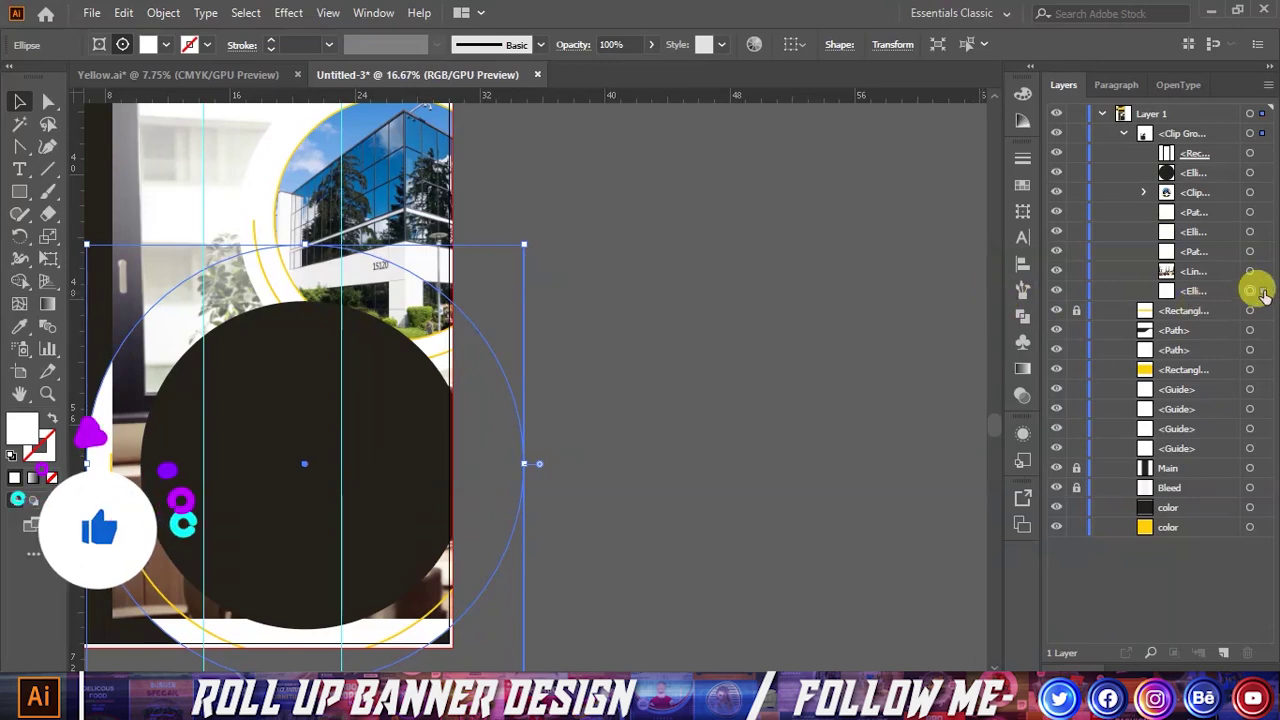
pyautogui.click(1250, 251)
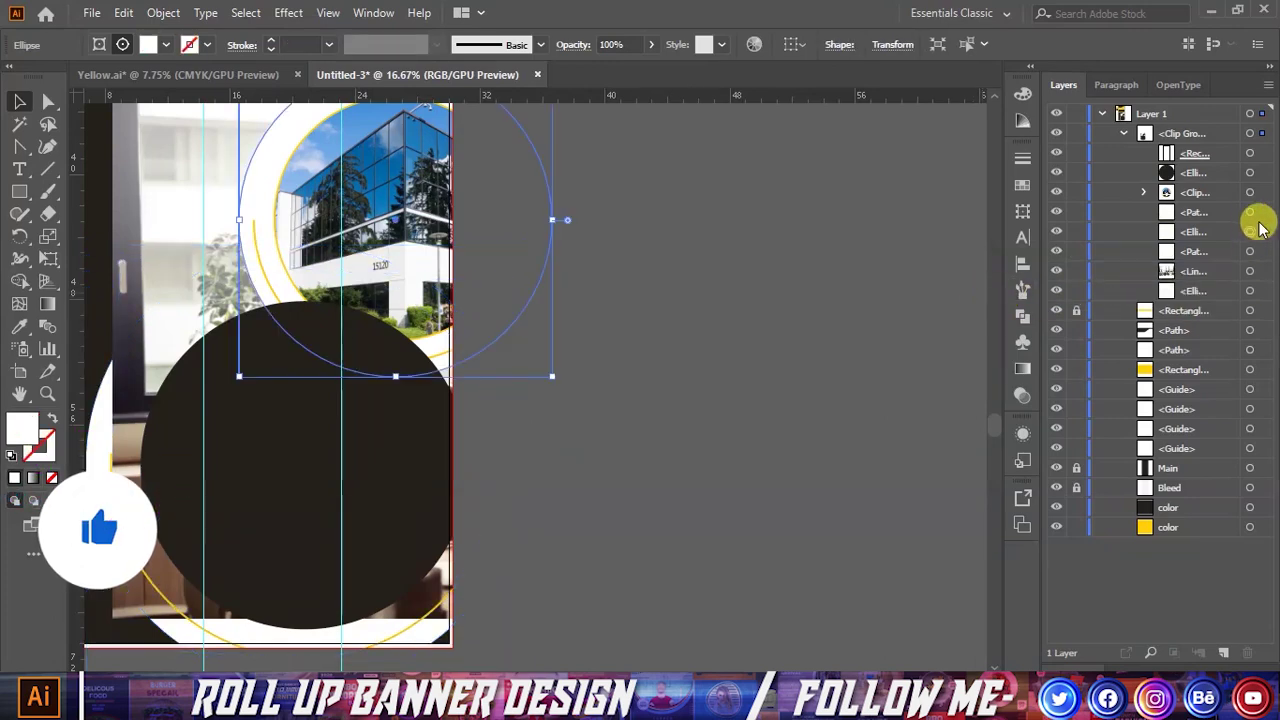
pyautogui.click(1252, 212)
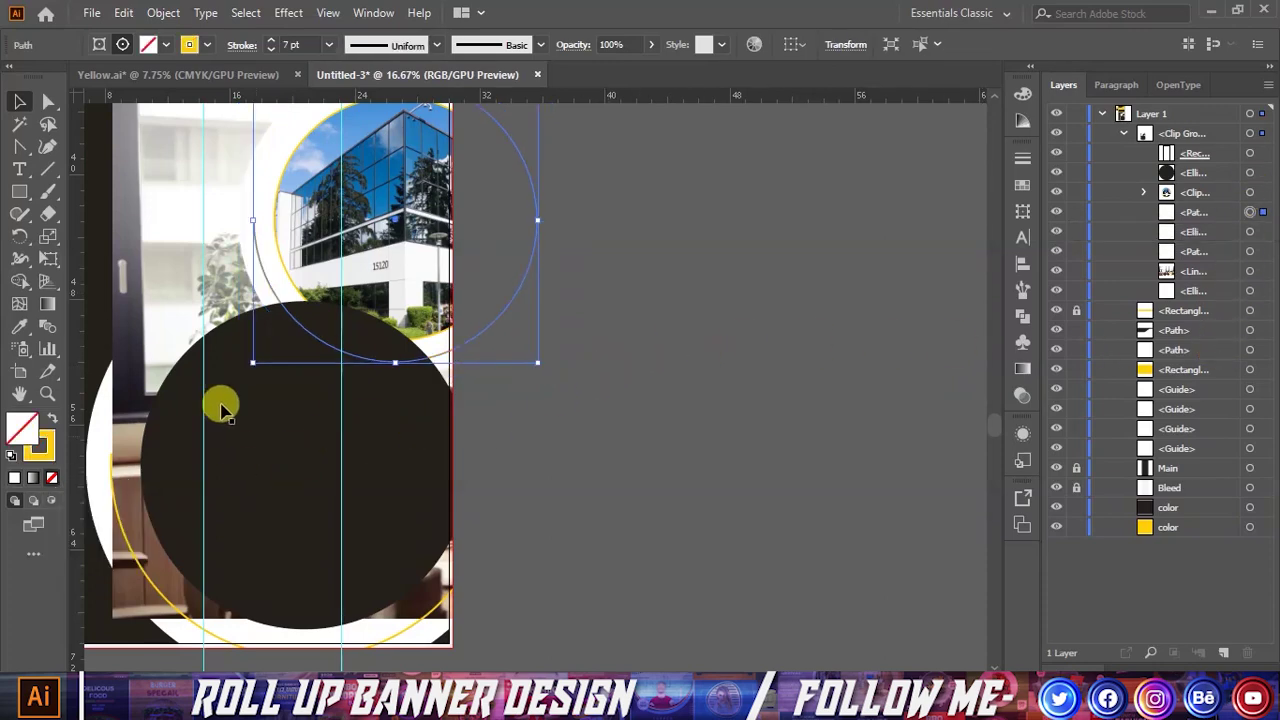
pyautogui.click(930, 211)
# Step: Restack the office photo directly beneath the dark lower circle and select both
pyautogui.click(1055, 270)
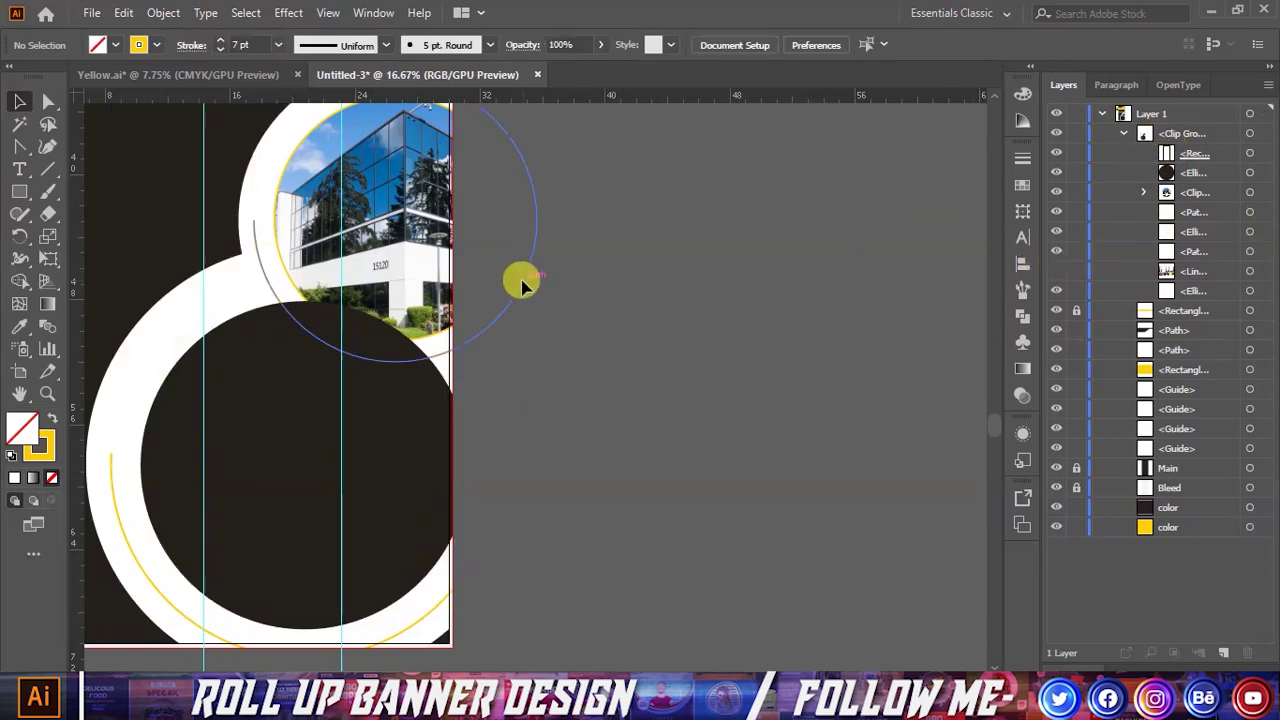
pyautogui.scroll(-2, 400, 374)
pyautogui.scroll(2, 251, 517)
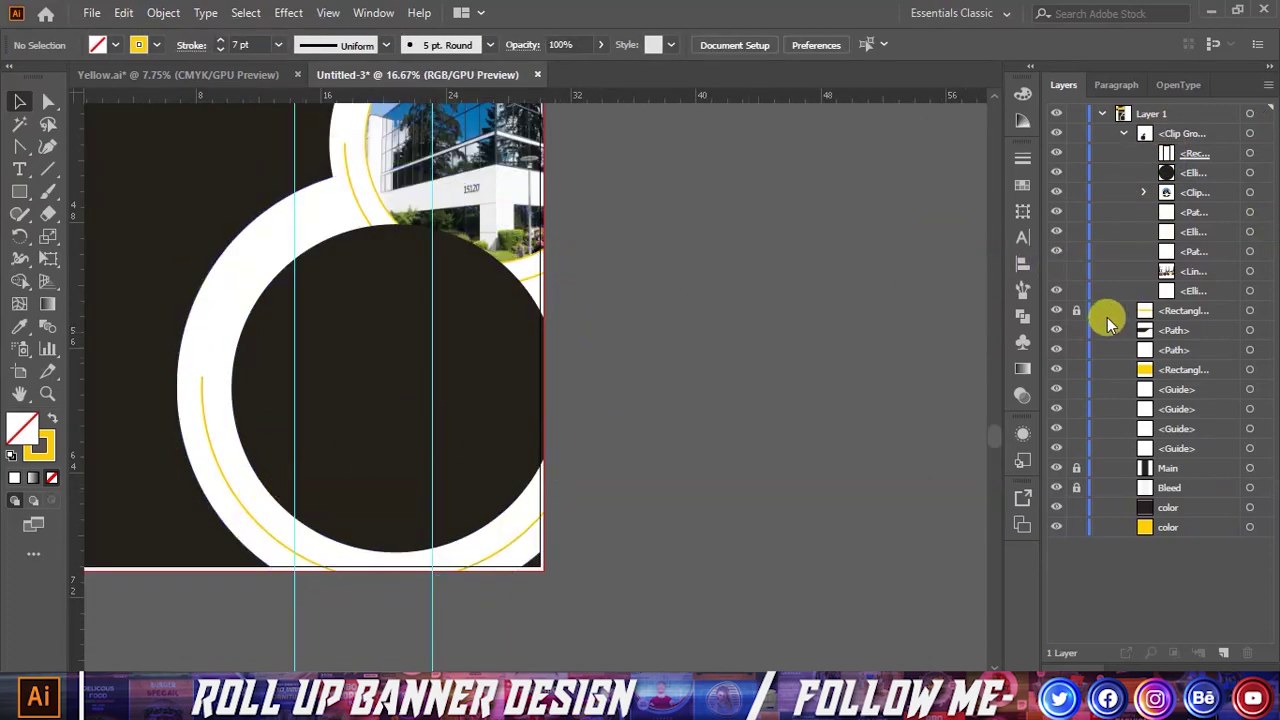
pyautogui.scroll(1, 620, 340)
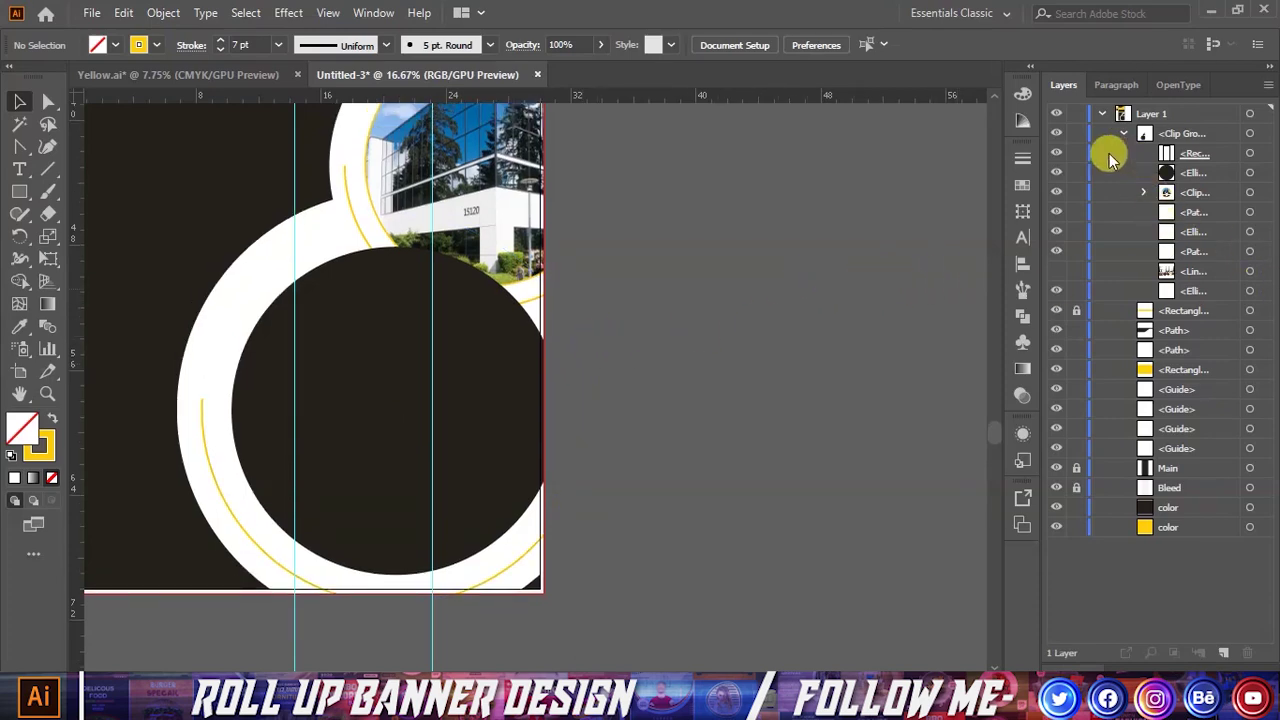
pyautogui.click(1055, 270)
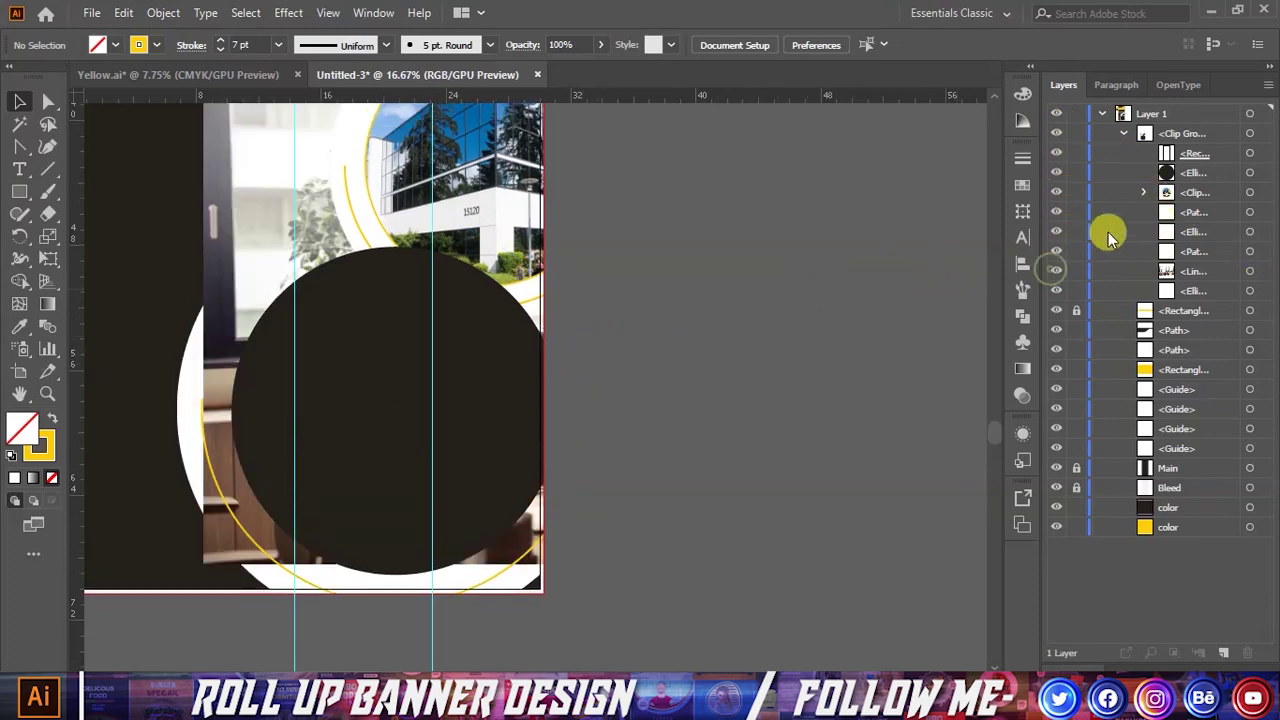
pyautogui.moveTo(1205, 268); pyautogui.dragTo(1194, 182)
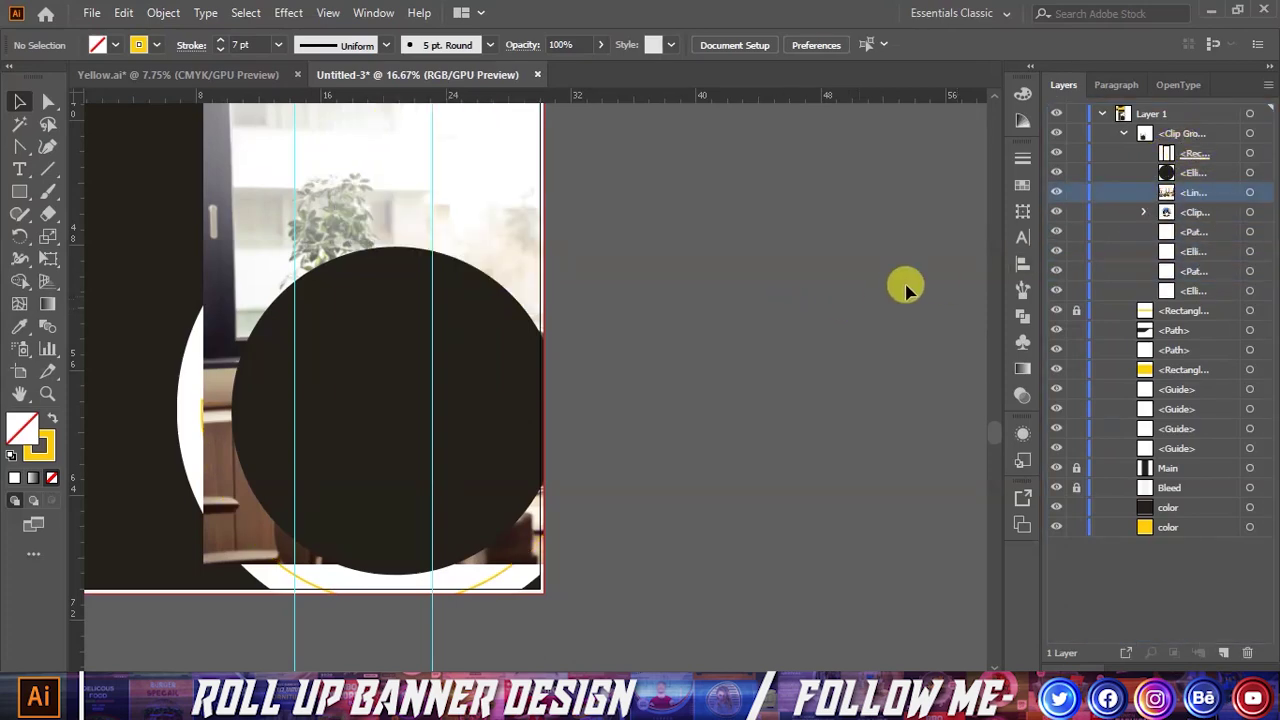
pyautogui.click(1250, 172)
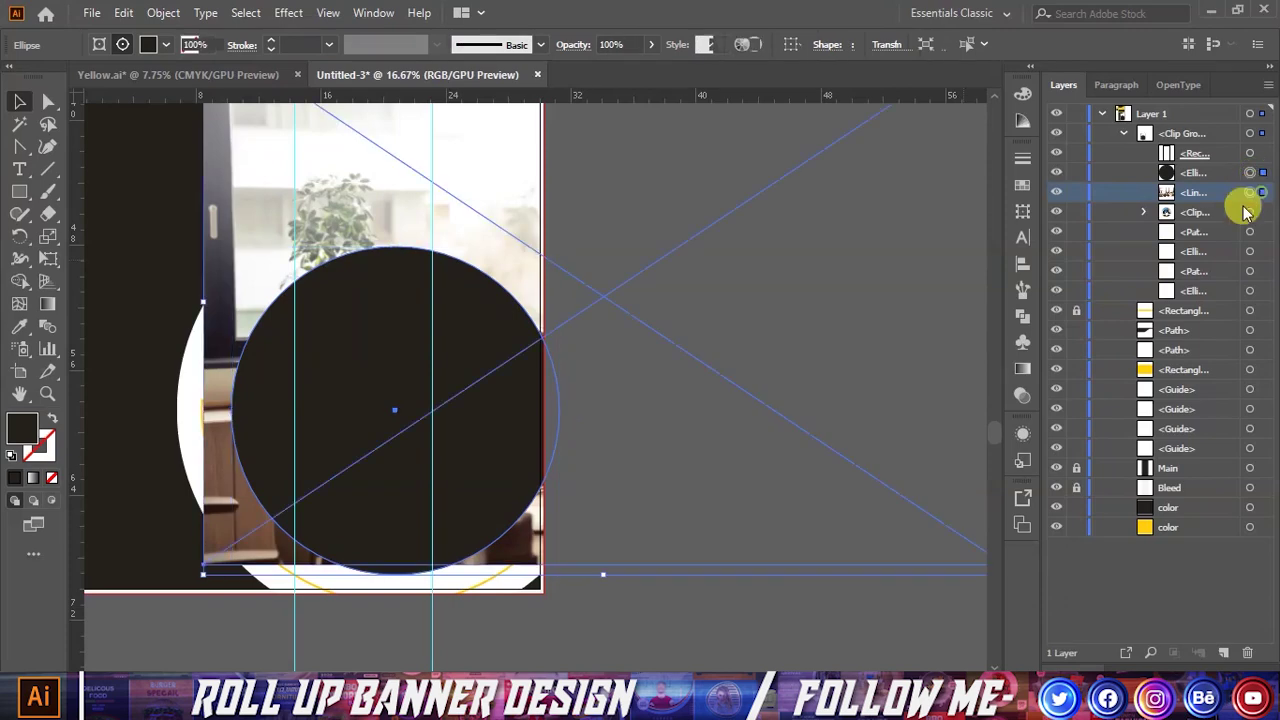
# Step: Clip the desk photo inside the lower circle with a clipping mask
pyautogui.rightClick(574, 291)
pyautogui.click(634, 453)
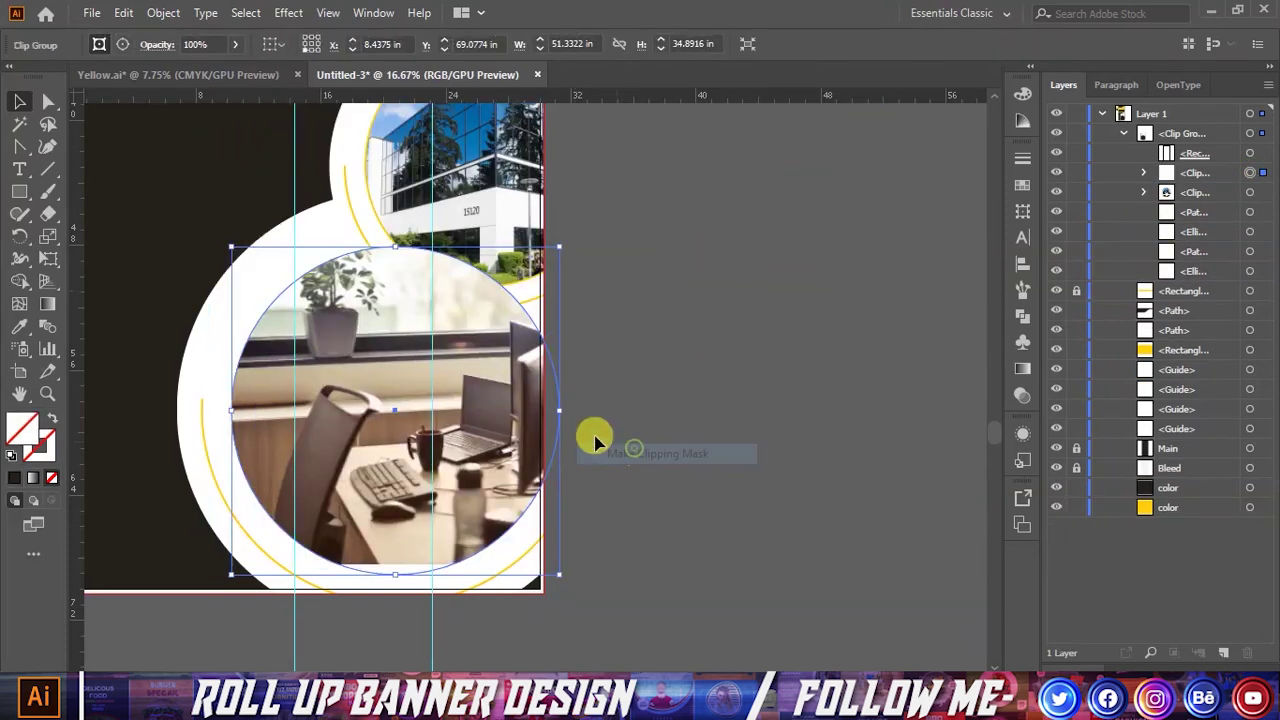
pyautogui.keyDown('alt'); pyautogui.scroll(-1, 430, 394); pyautogui.keyUp('alt')
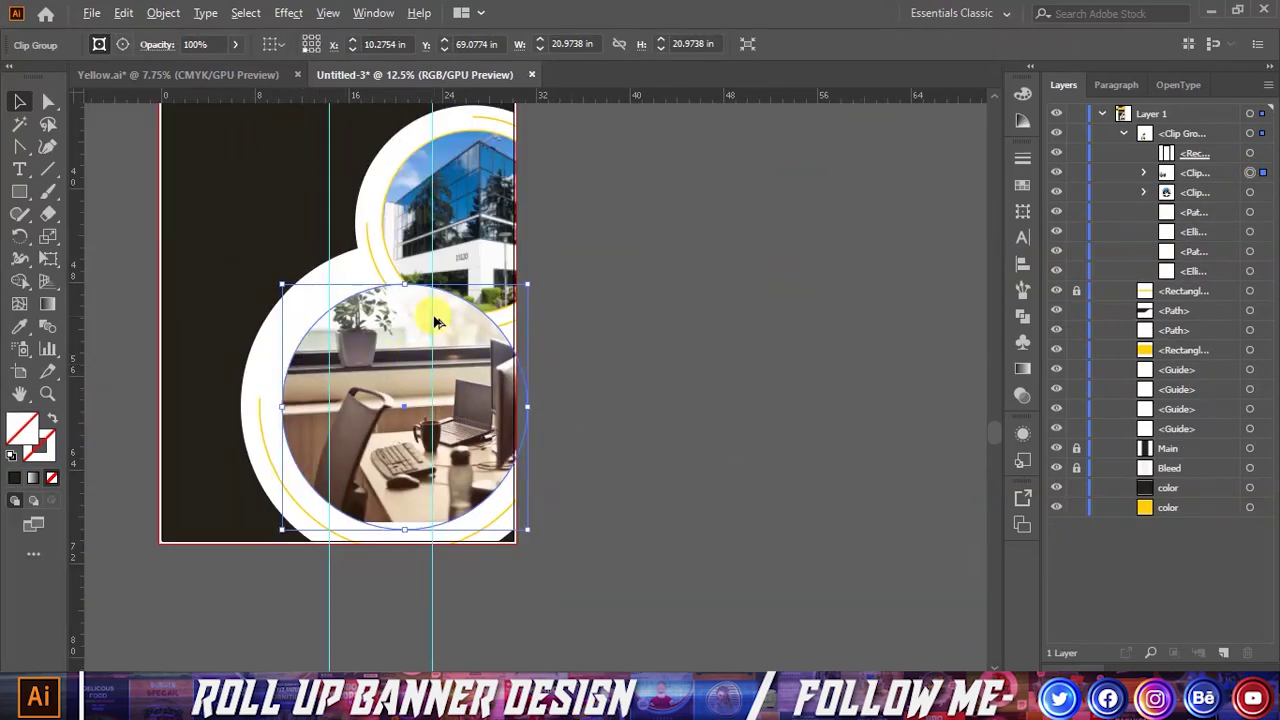
pyautogui.keyDown('alt'); pyautogui.scroll(1, 435, 320); pyautogui.keyUp('alt')
# Step: Move the photo left and scale it down inside the circle
pyautogui.click(1145, 174)
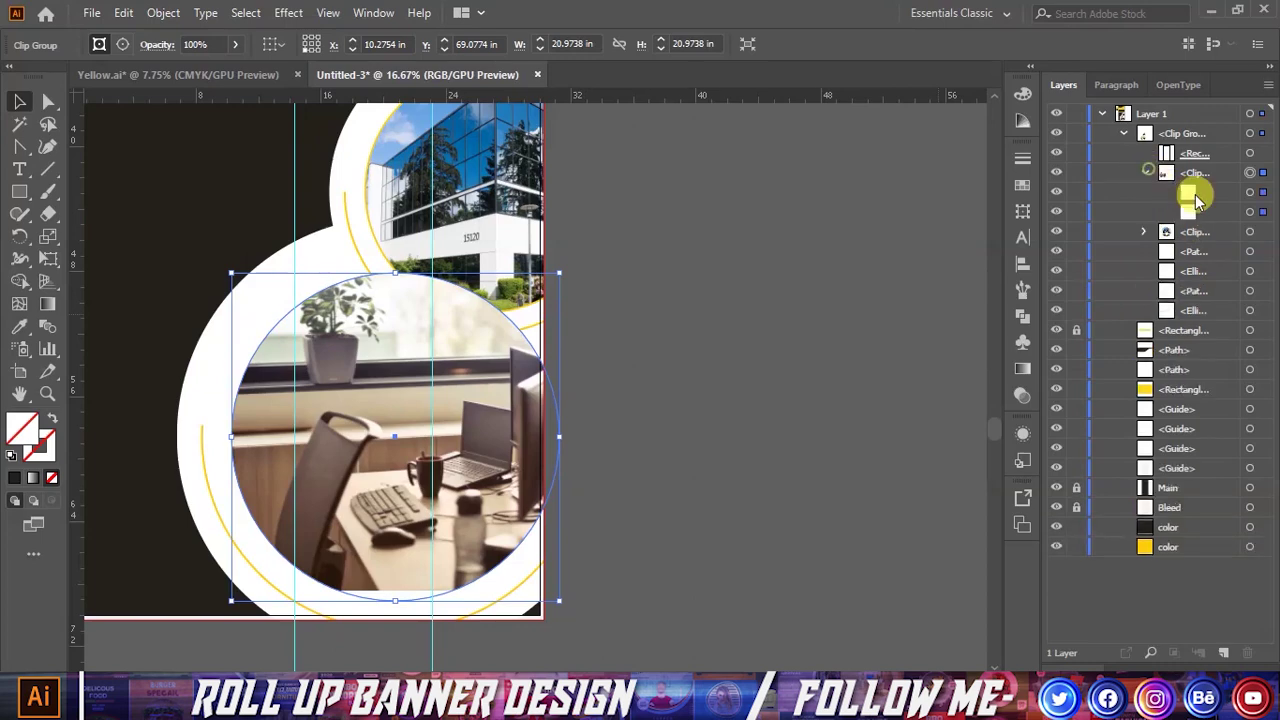
pyautogui.click(1250, 212)
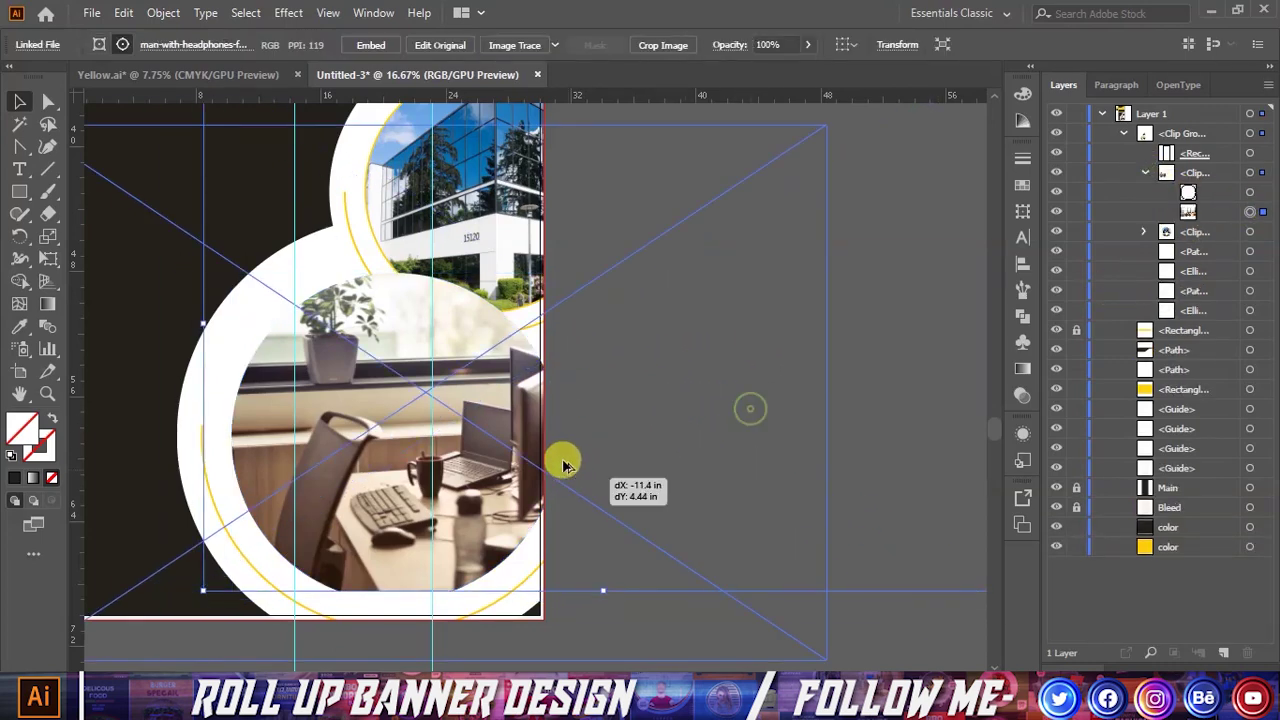
pyautogui.keyDown('alt'); pyautogui.scroll(-2, 580, 455); pyautogui.keyUp('alt')
pyautogui.moveTo(690, 428); pyautogui.dragTo(550, 512)
pyautogui.keyDown('alt'); pyautogui.scroll(2, 557, 486); pyautogui.keyUp('alt')
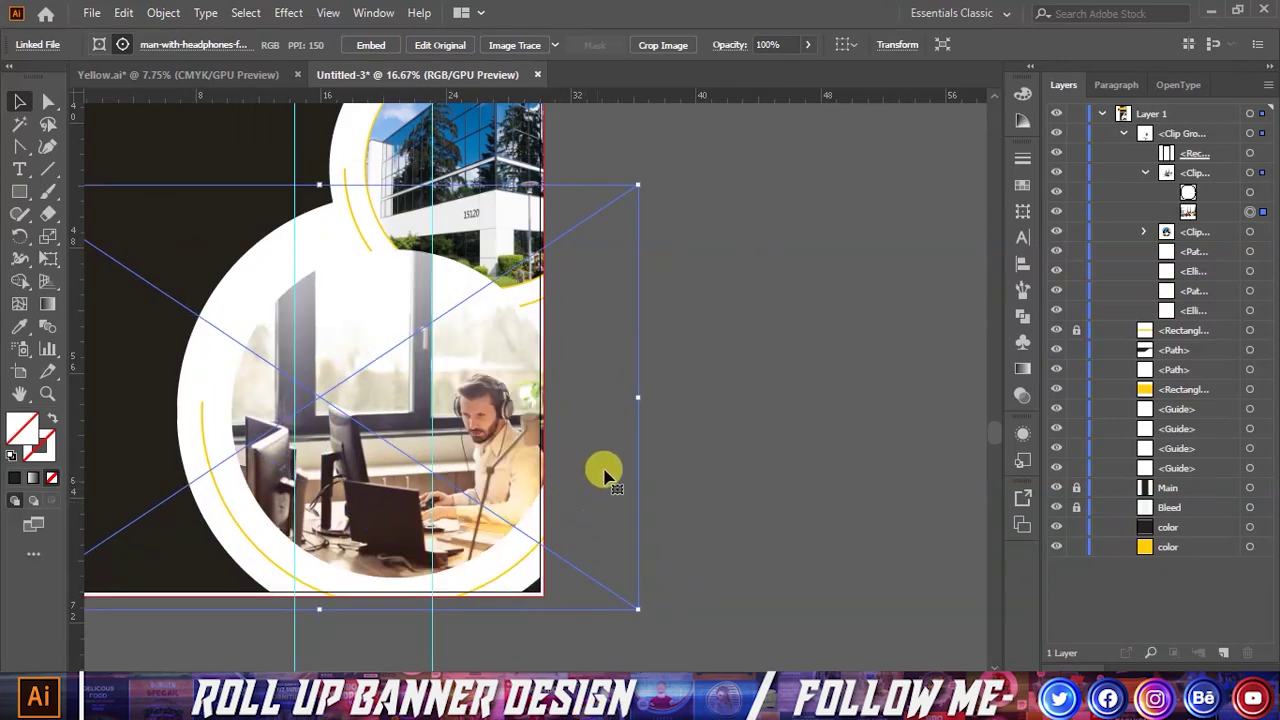
pyautogui.moveTo(640, 401); pyautogui.dragTo(578, 445)
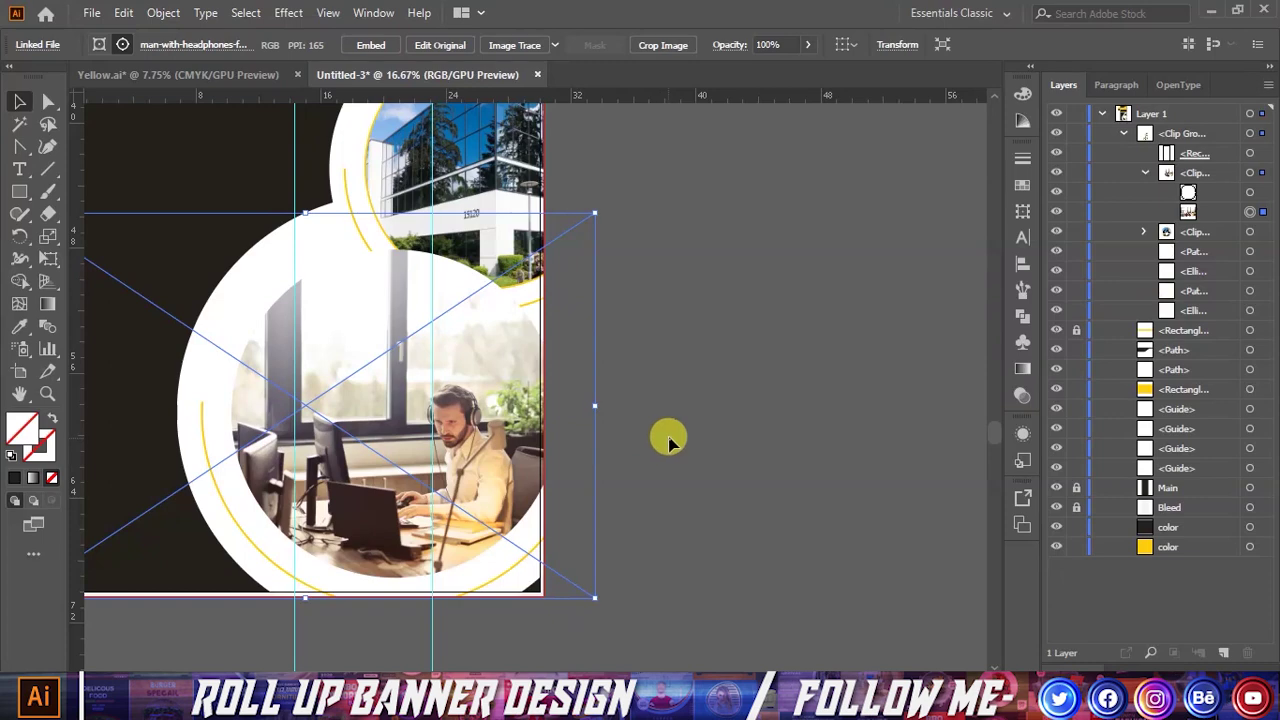
pyautogui.click(731, 432)
# Step: Give the lower circle's clipping shape a yellow outline
pyautogui.click(1251, 191)
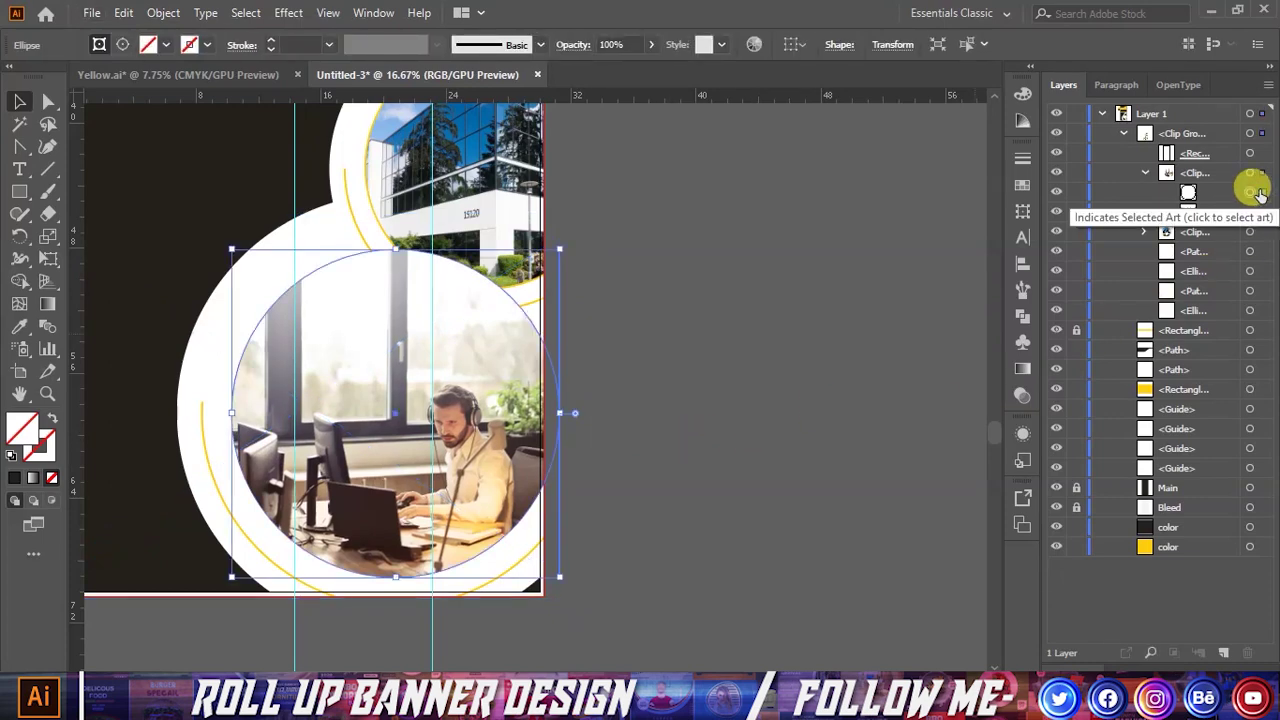
pyautogui.click(271, 44)
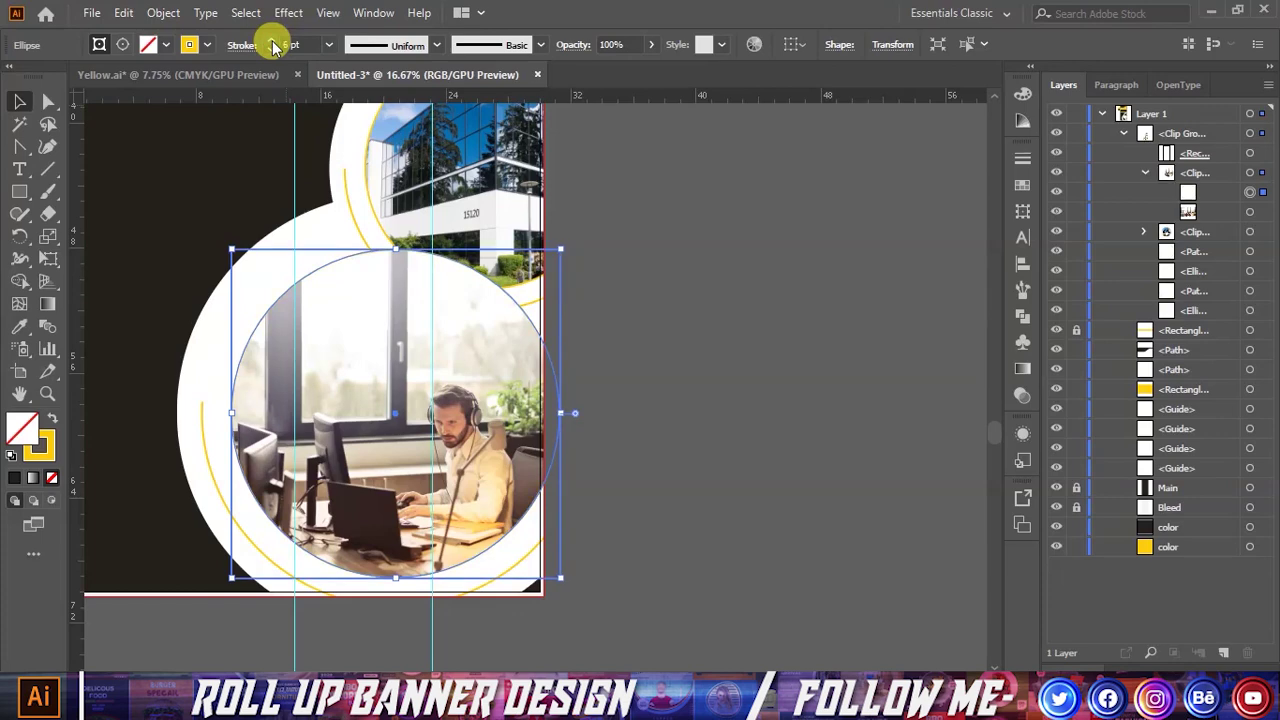
pyautogui.click(780, 237)
pyautogui.scroll(-1, 780, 238)
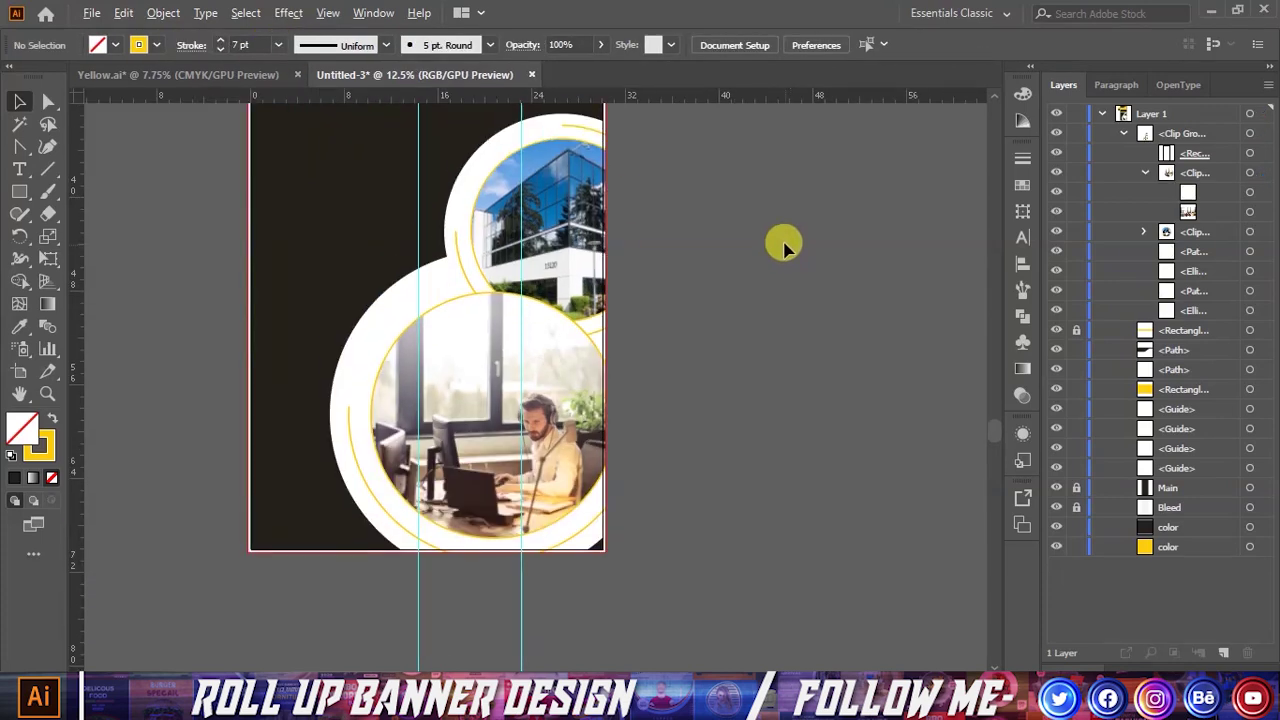
pyautogui.scroll(-1, 776, 240)
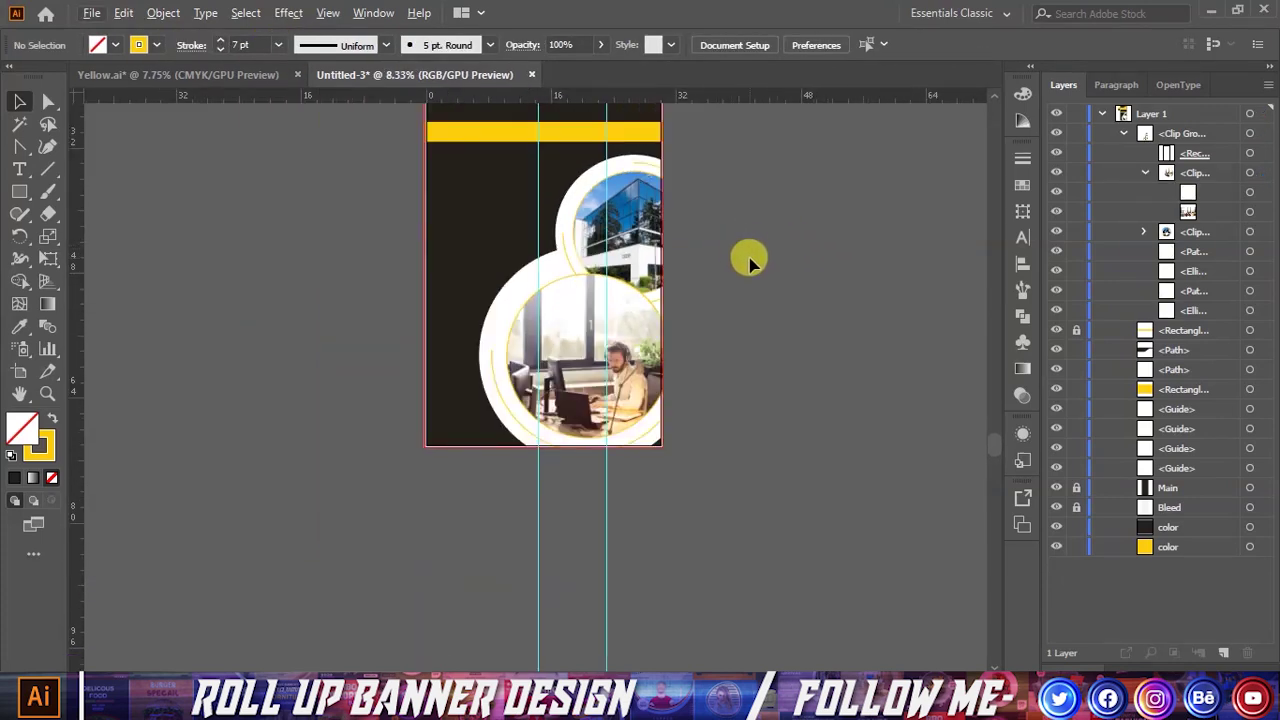
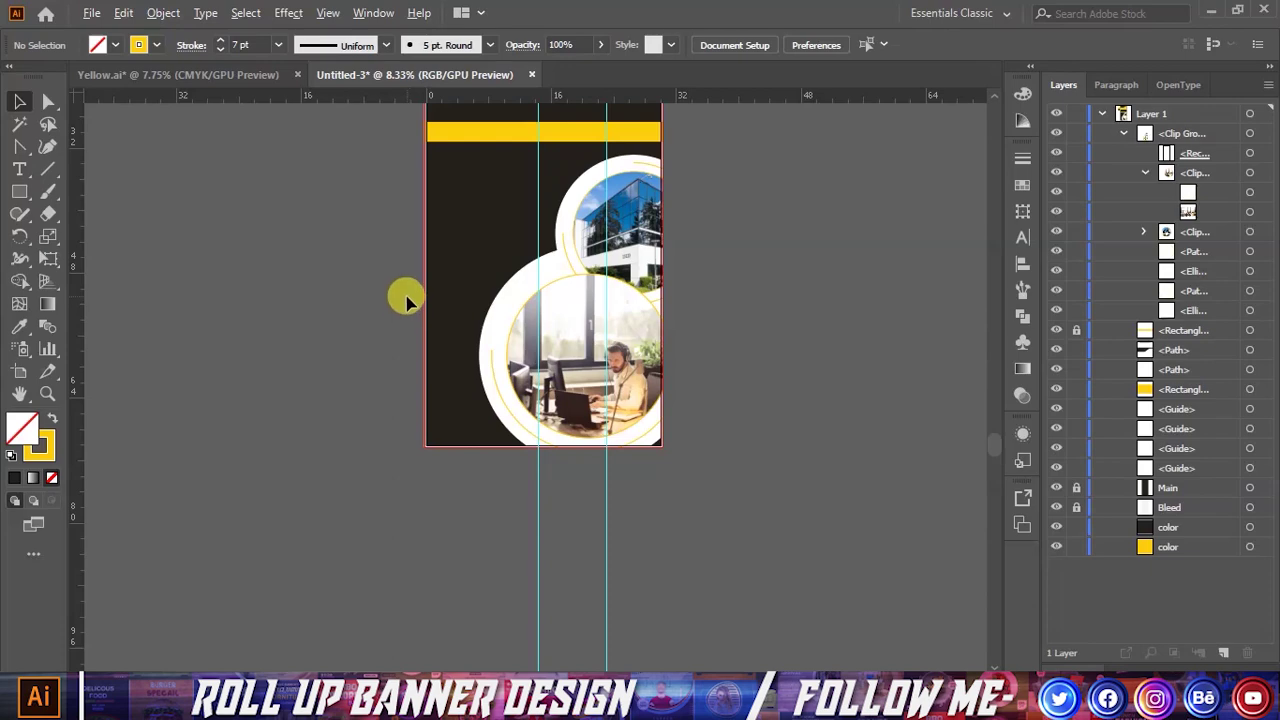
# Step: Select both white circles and merge them with Pathfinder, then undo that merge
pyautogui.scroll(-1, 410, 287)
pyautogui.scroll(2, 690, 274)
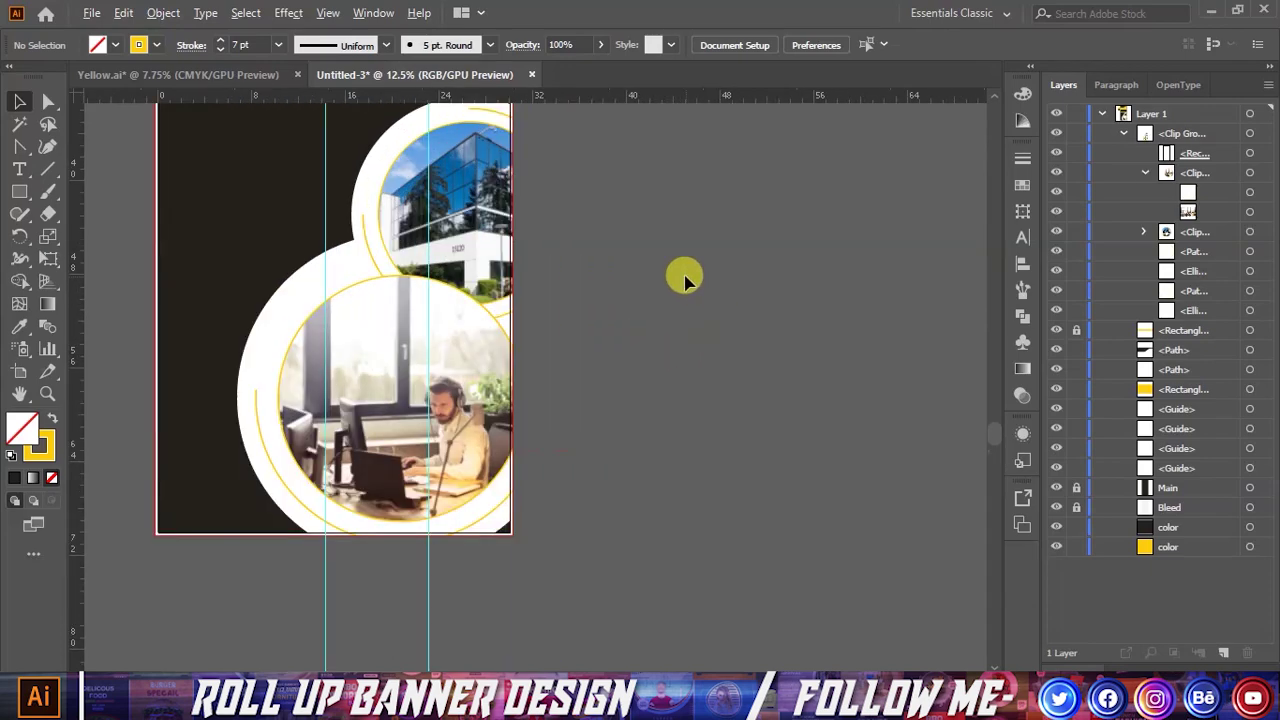
pyautogui.click(337, 271)
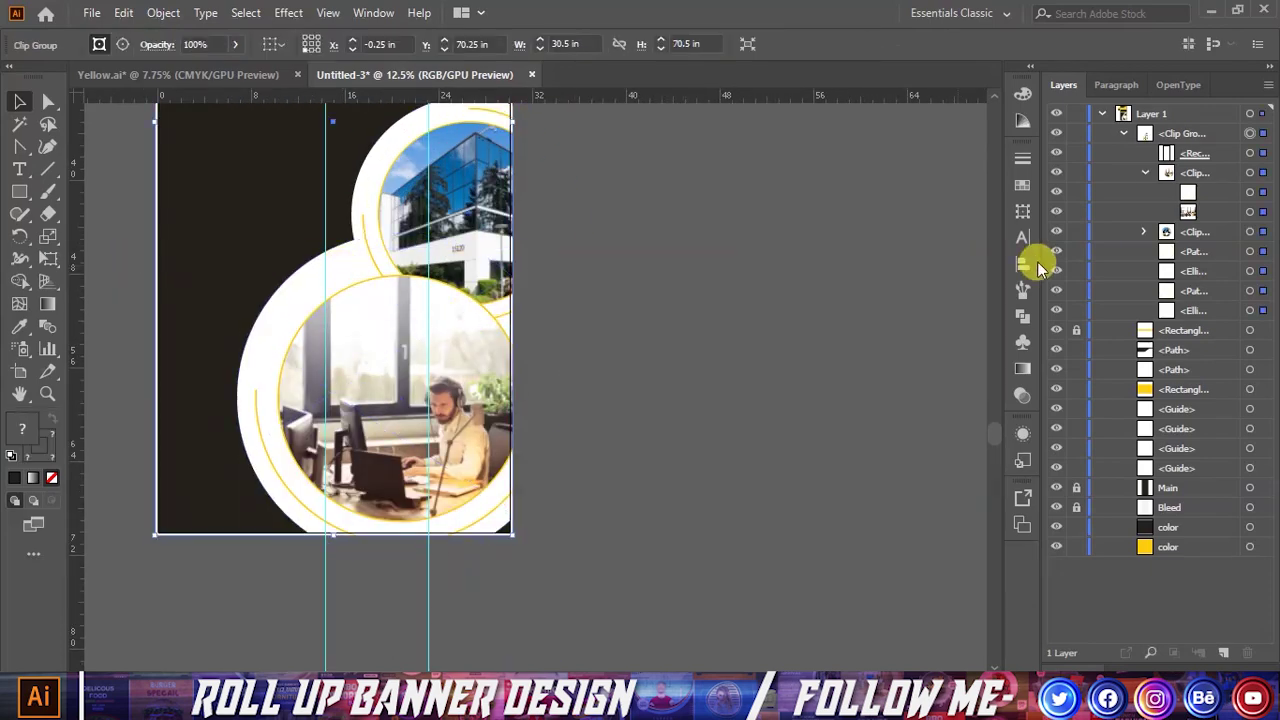
pyautogui.click(1250, 311)
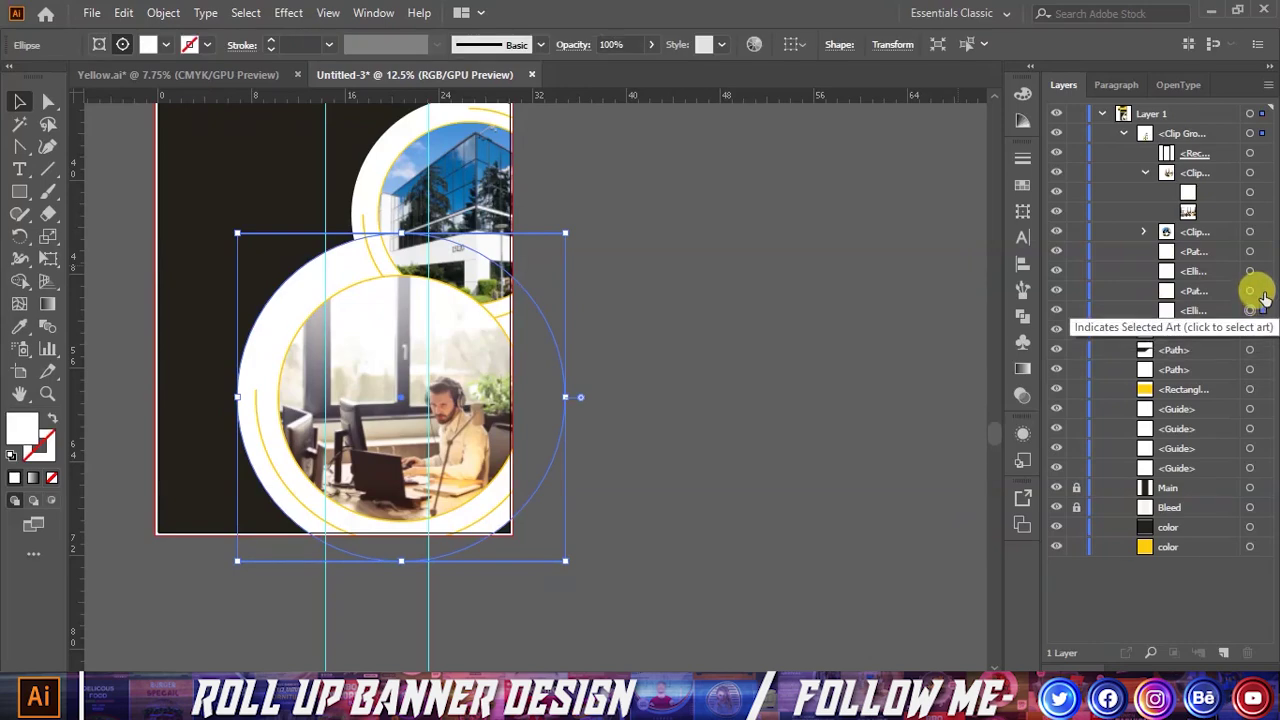
pyautogui.keyDown('shift'); pyautogui.click(1250, 271); pyautogui.keyUp('shift')
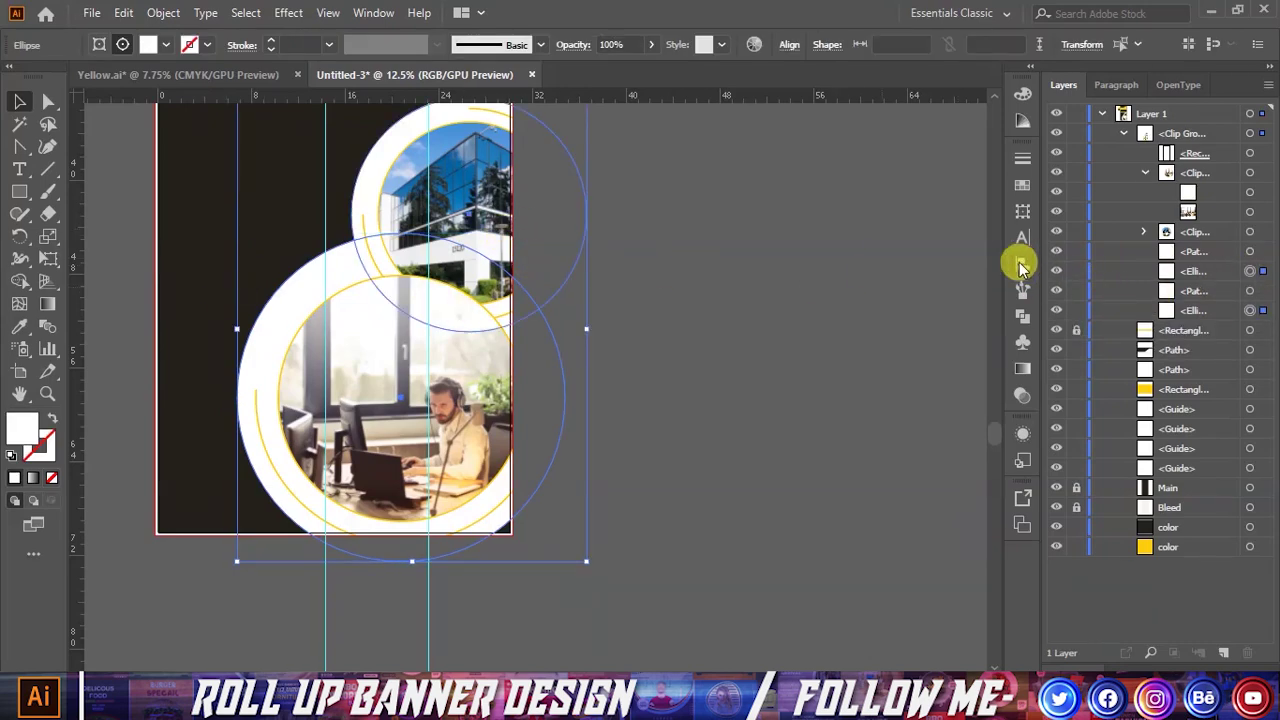
pyautogui.click(1021, 264)
pyautogui.click(1012, 263)
pyautogui.click(1021, 316)
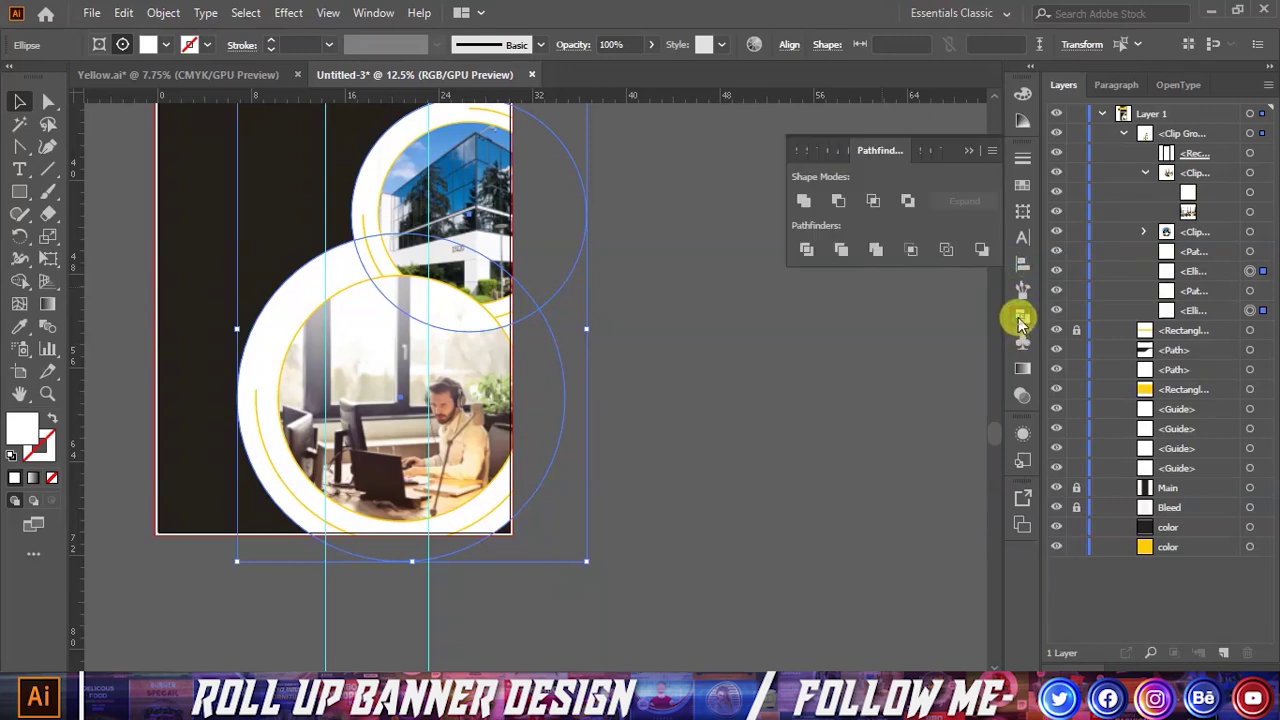
pyautogui.click(806, 203)
pyautogui.click(661, 325)
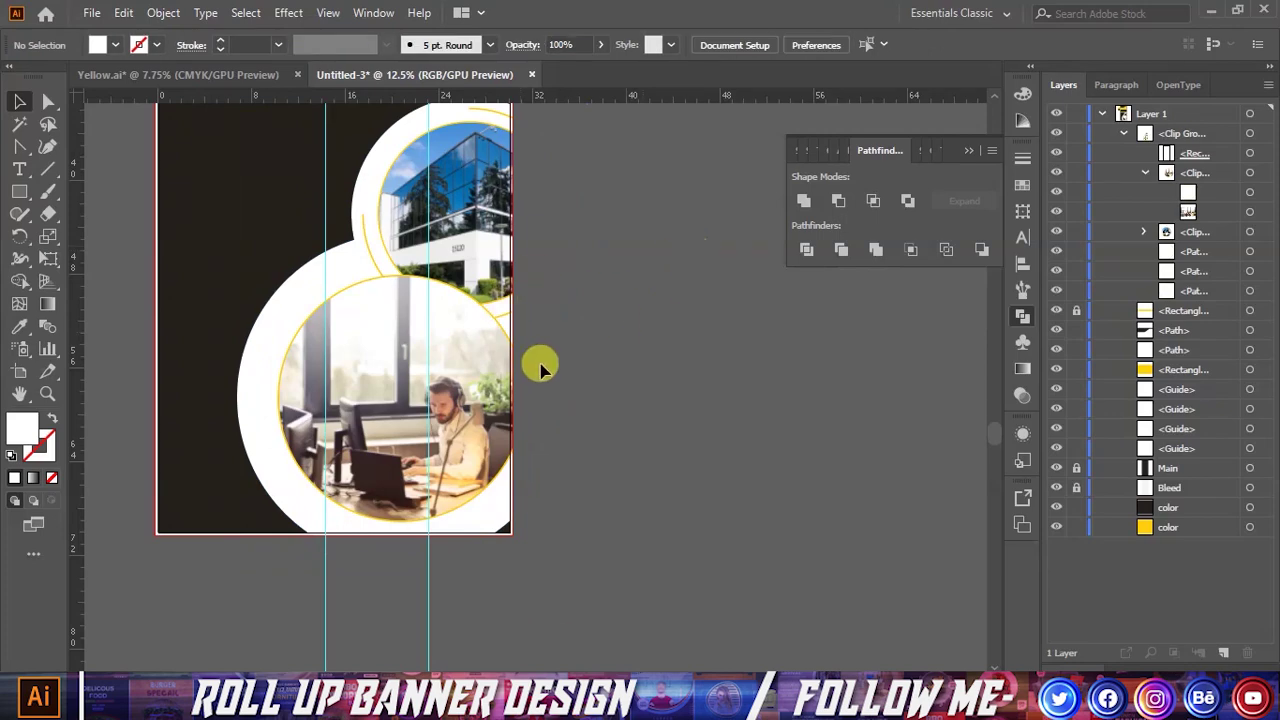
pyautogui.click(975, 150)
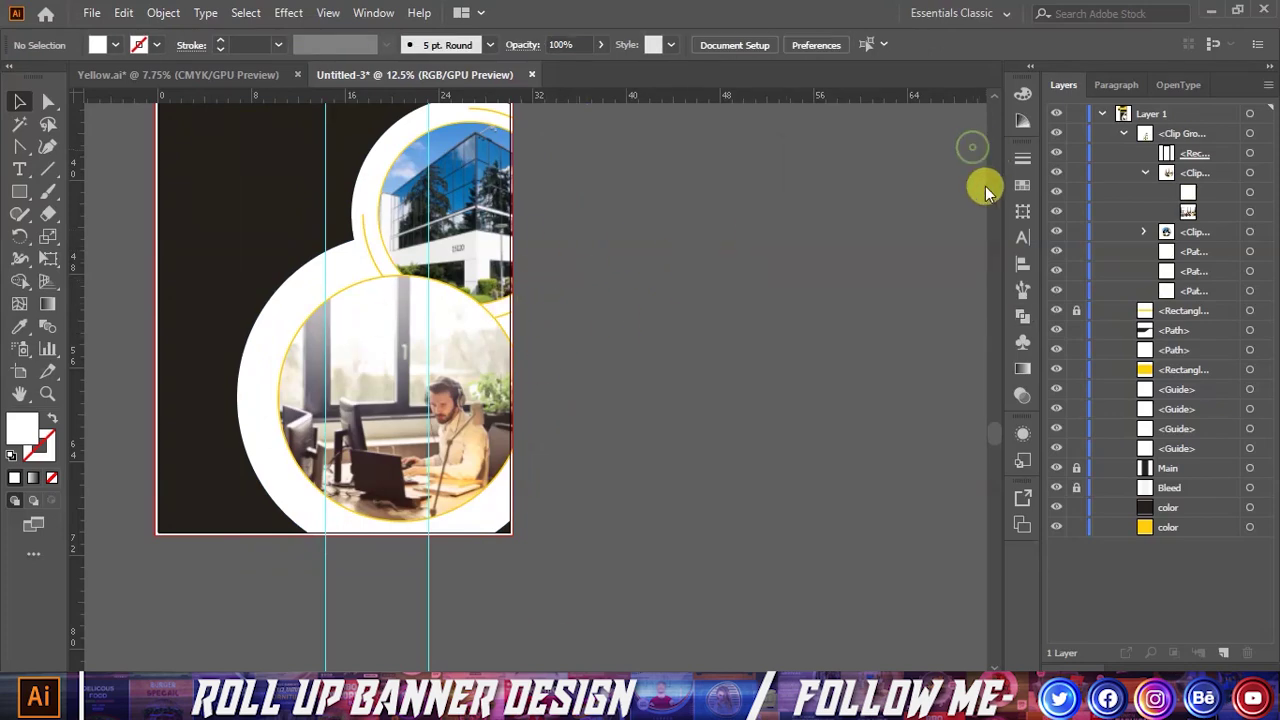
pyautogui.keyDown('alt'); pyautogui.scroll(-1, 634, 286); pyautogui.keyUp('alt')
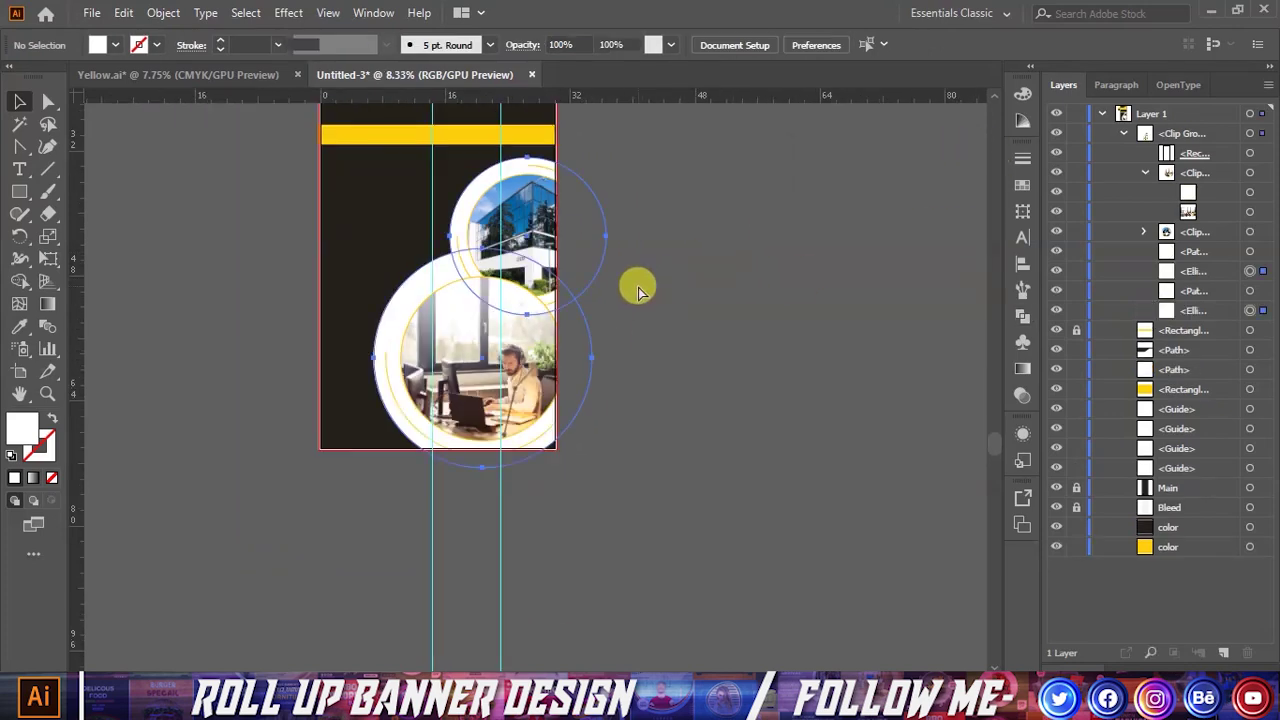
pyautogui.hotkey('ctrl', 'z')
# Step: Reselect both white circles and combine them into one shape with Pathfinder Unite
pyautogui.keyDown('alt'); pyautogui.scroll(1, 752, 385); pyautogui.keyUp('alt')
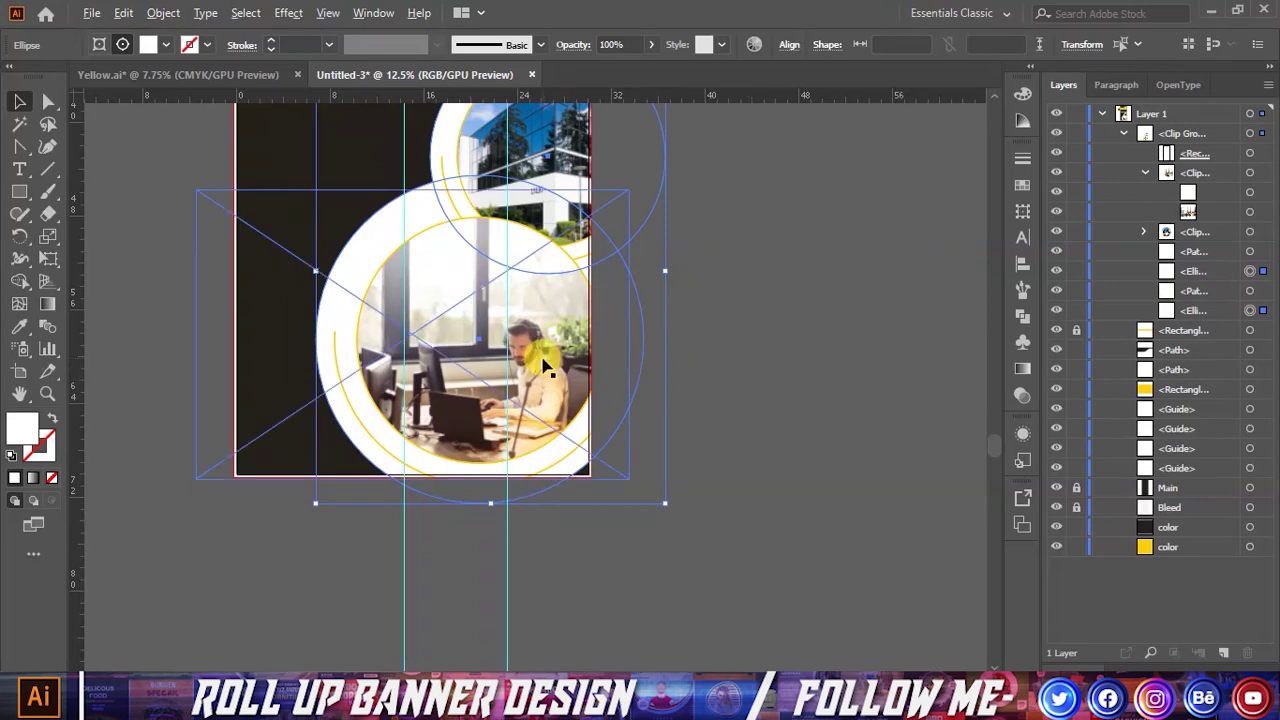
pyautogui.keyDown('alt'); pyautogui.scroll(1, 542, 360); pyautogui.keyUp('alt')
pyautogui.click(1252, 311)
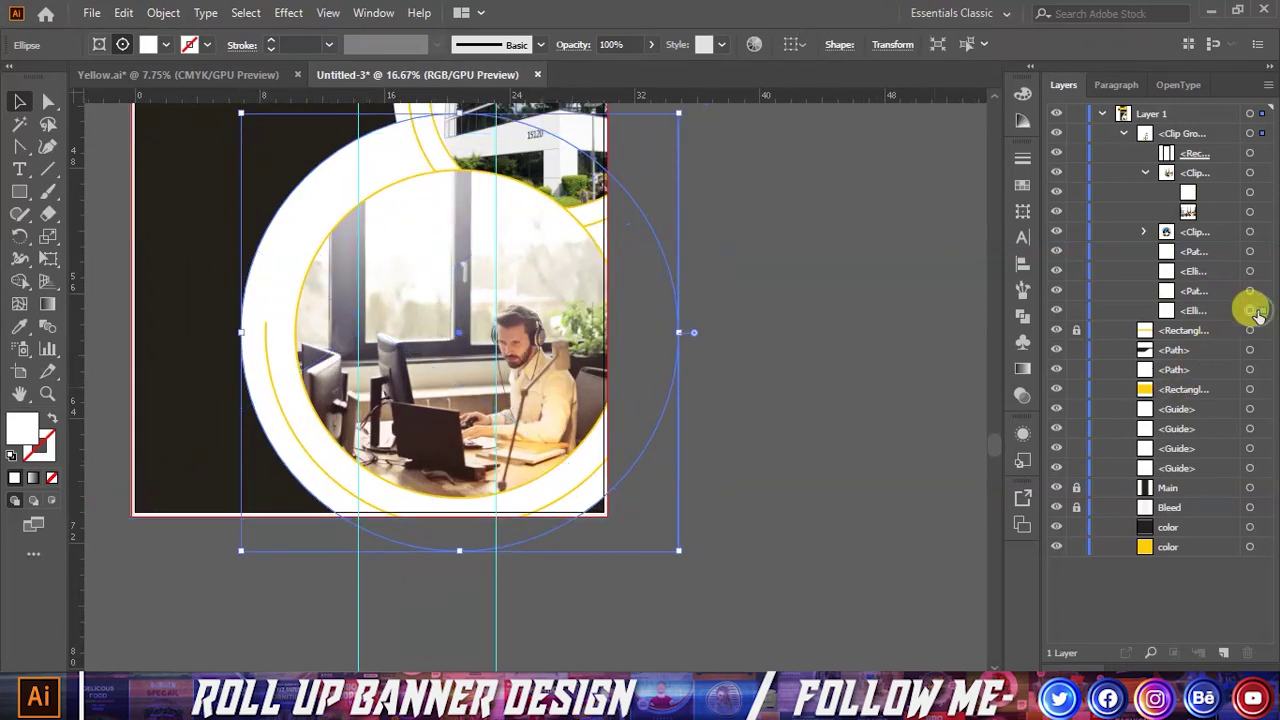
pyautogui.click(1252, 272)
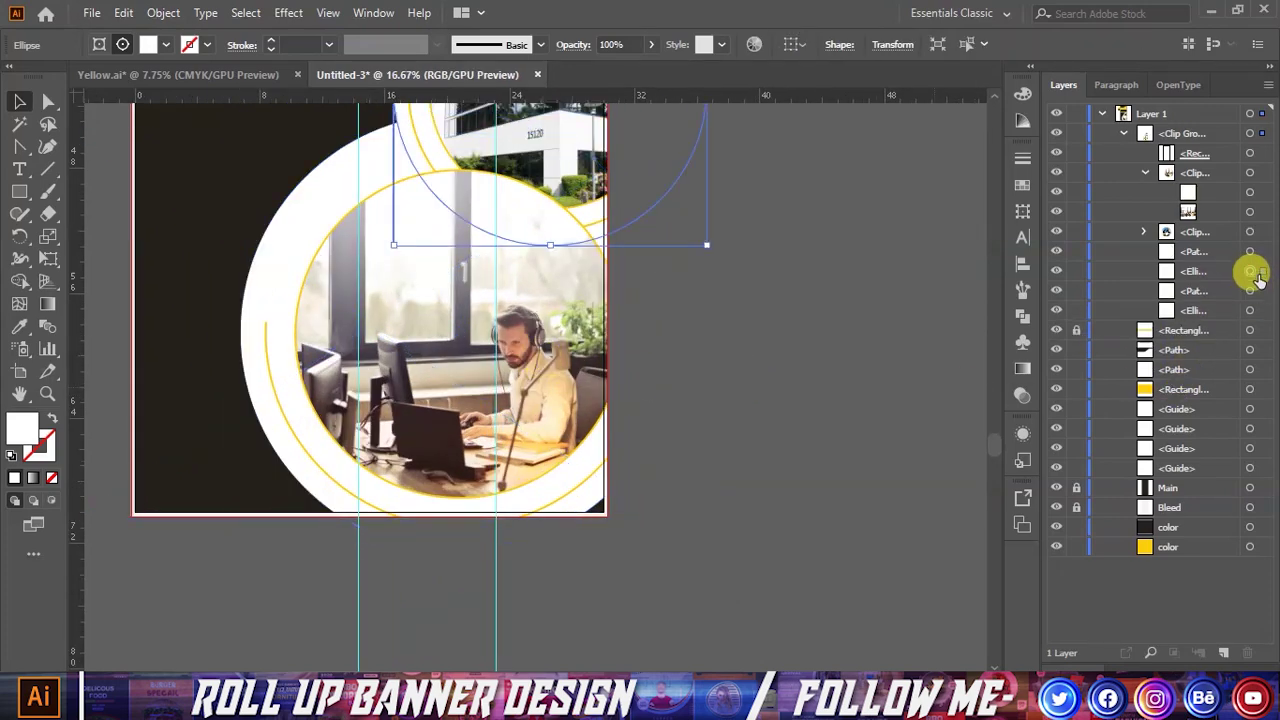
pyautogui.keyDown('shift'); pyautogui.click(1251, 313); pyautogui.keyUp('shift')
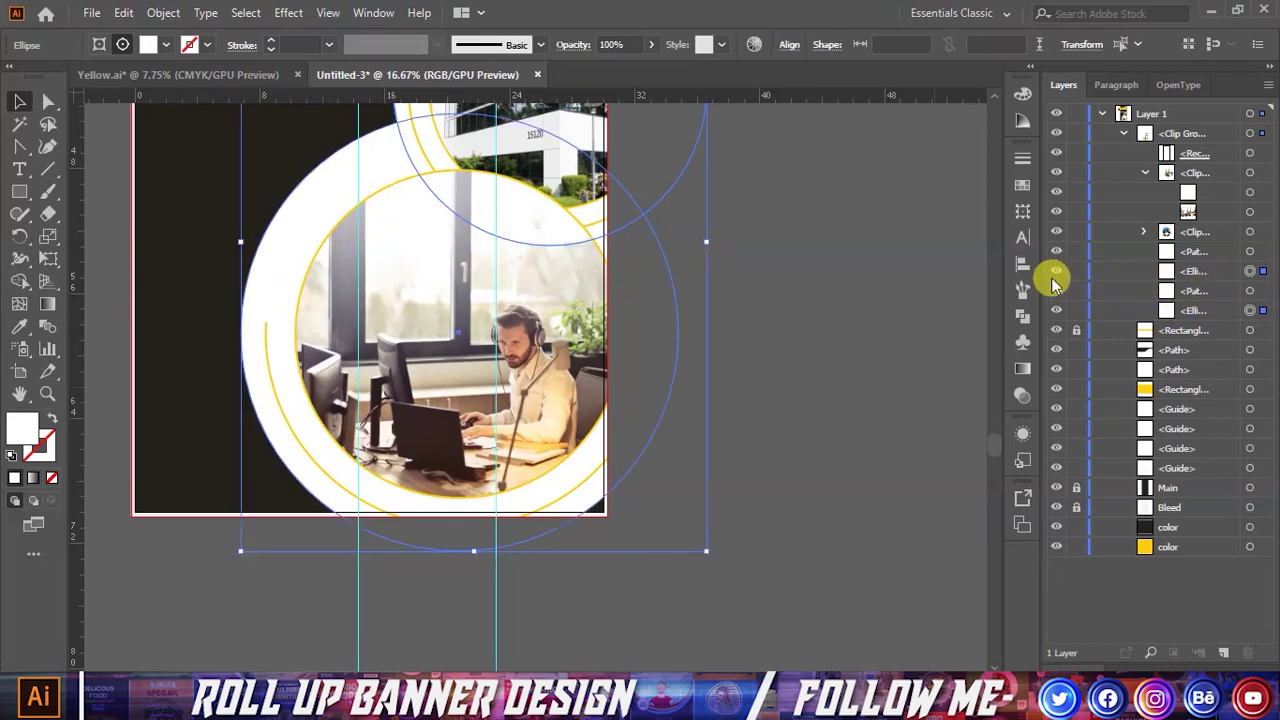
pyautogui.click(1022, 320)
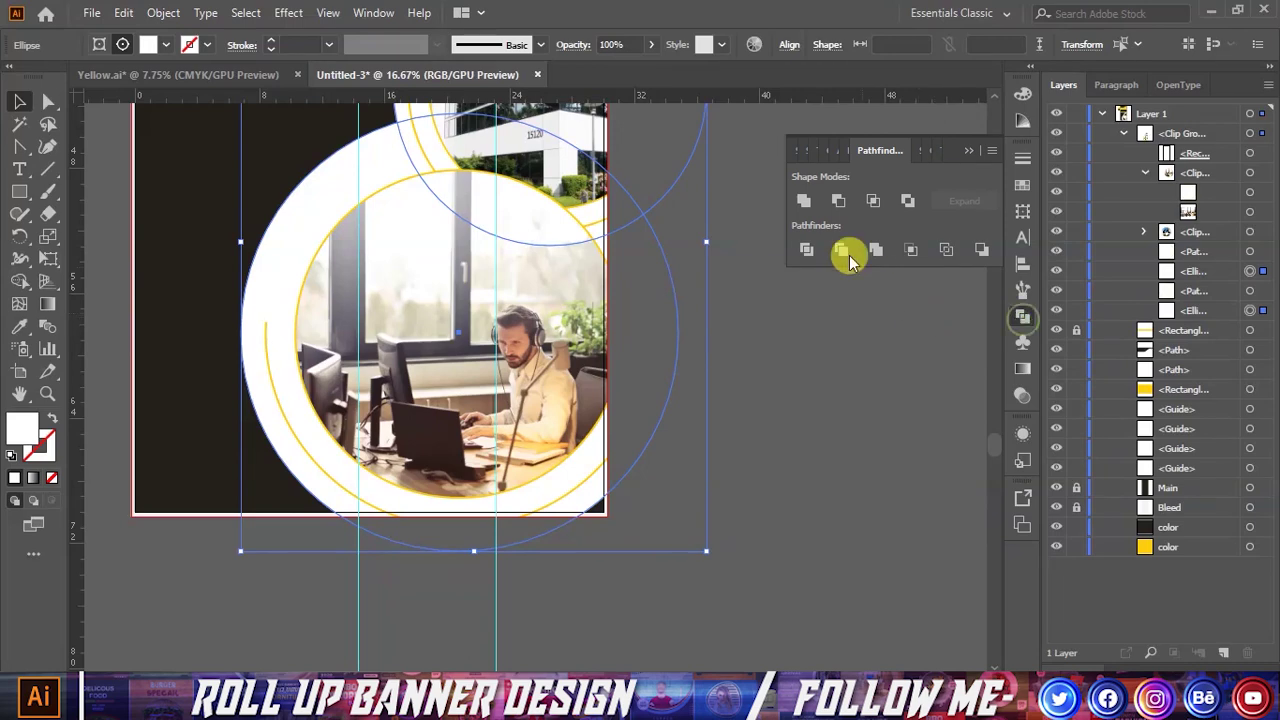
pyautogui.click(805, 205)
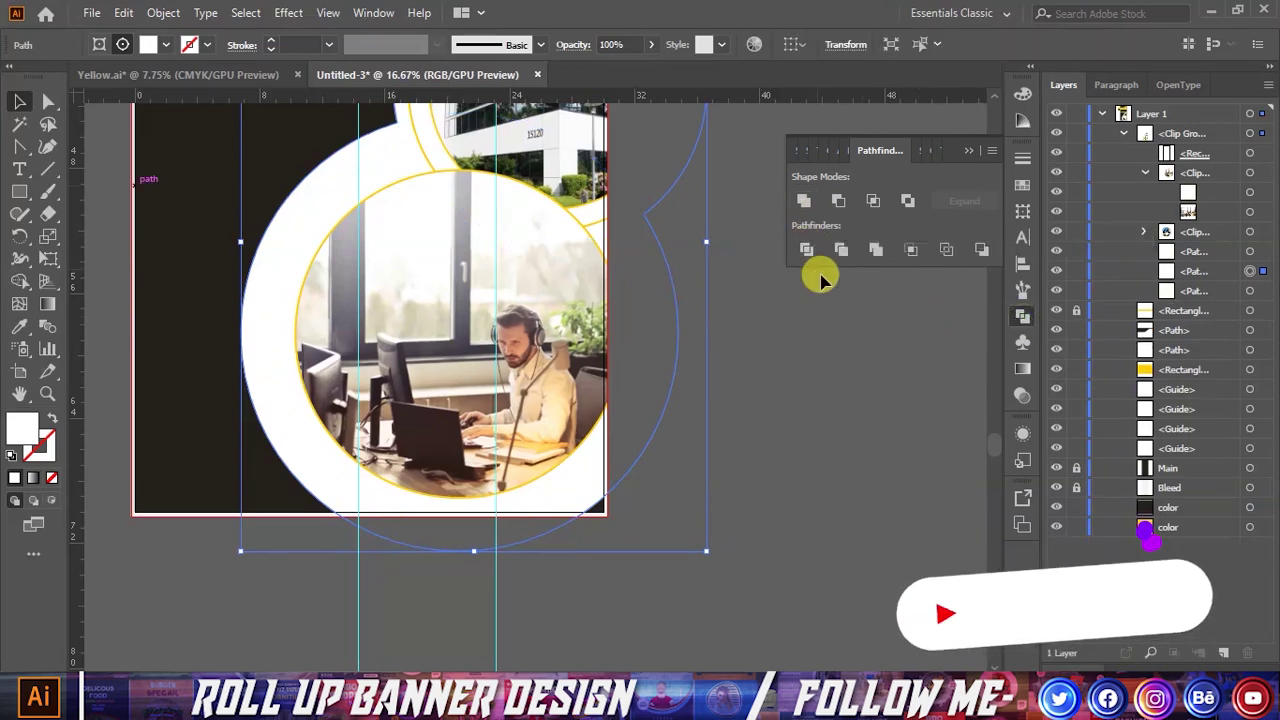
pyautogui.click(967, 155)
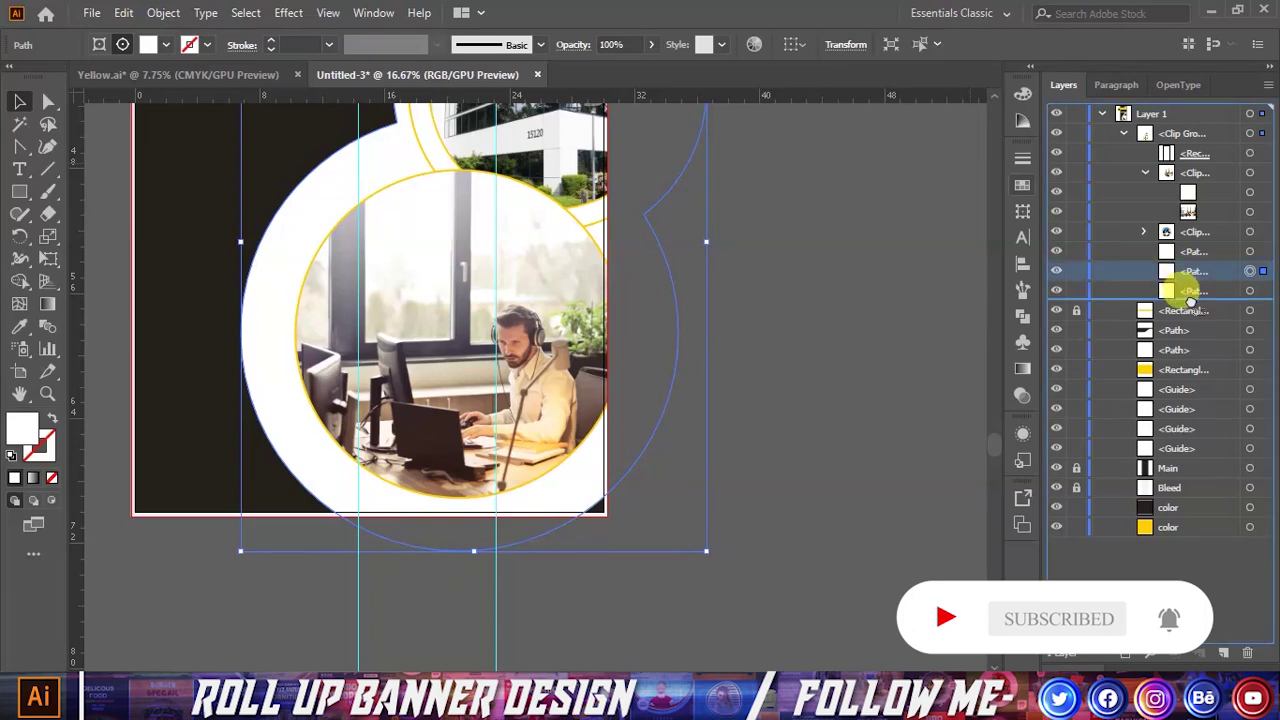
# Step: Move the merged white shape down one row in the Layers stack
pyautogui.moveTo(1180, 271); pyautogui.dragTo(1192, 307)
pyautogui.click(880, 342)
pyautogui.scroll(-1, 630, 370)
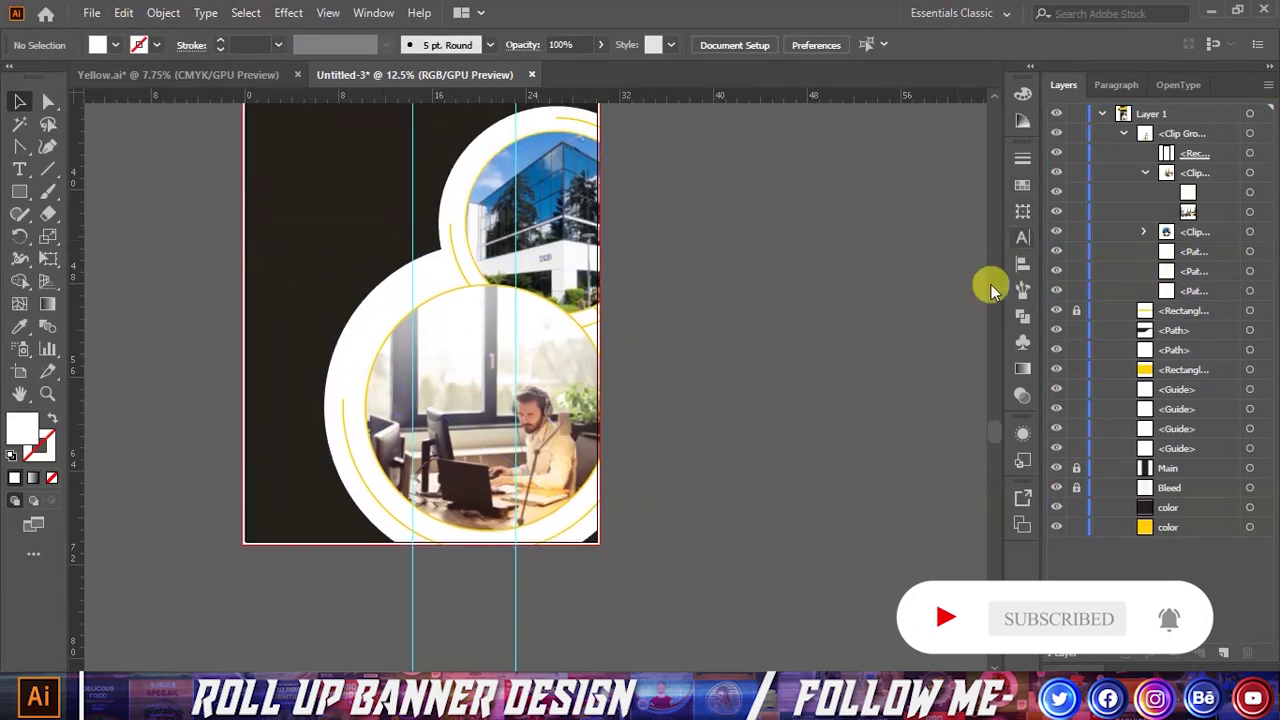
# Step: Delete the four <Guide> rows from the Layers panel one by one
pyautogui.scroll(-1, 680, 308)
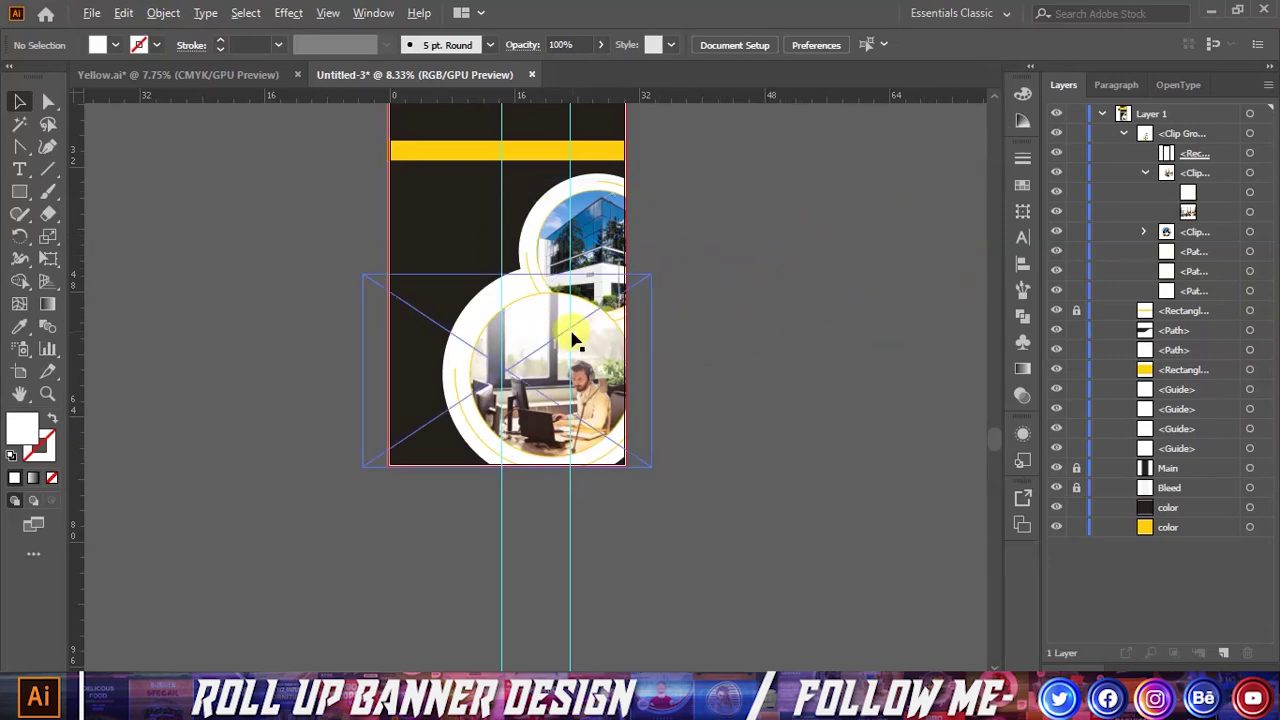
pyautogui.scroll(-1, 571, 334)
pyautogui.scroll(2, 791, 217)
pyautogui.scroll(1, 697, 233)
pyautogui.scroll(2, 630, 202)
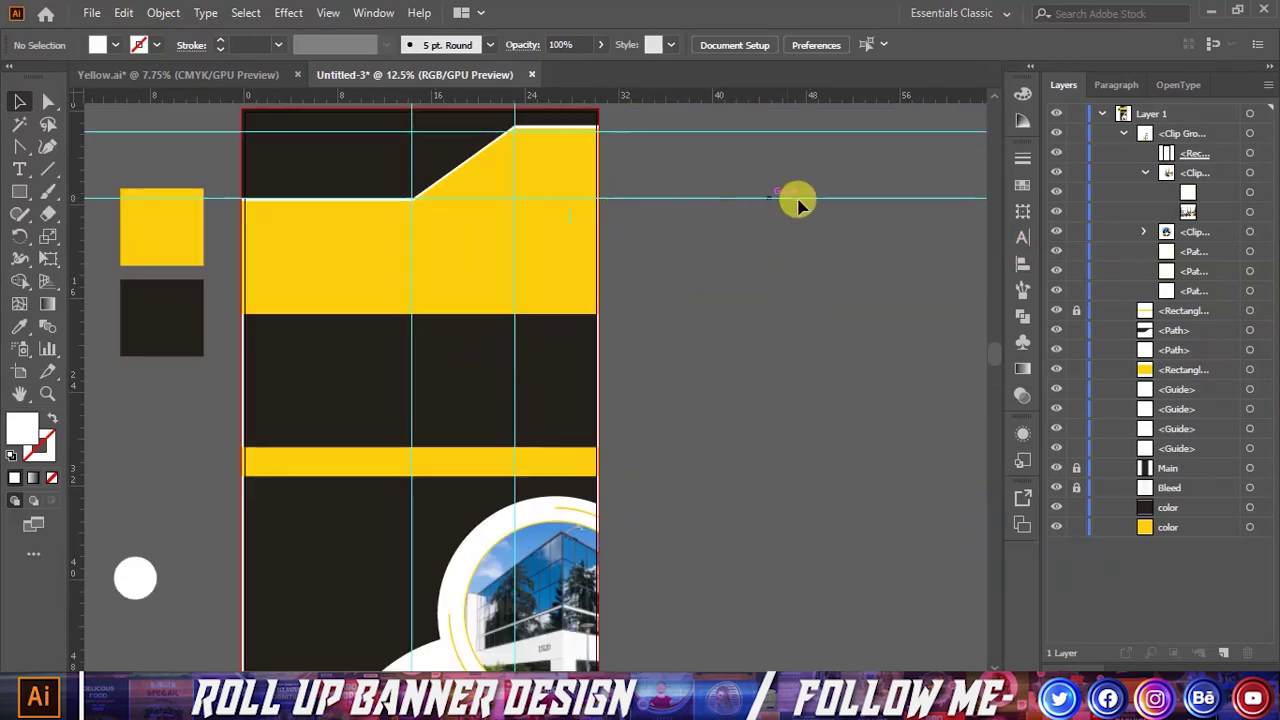
pyautogui.click(1188, 392)
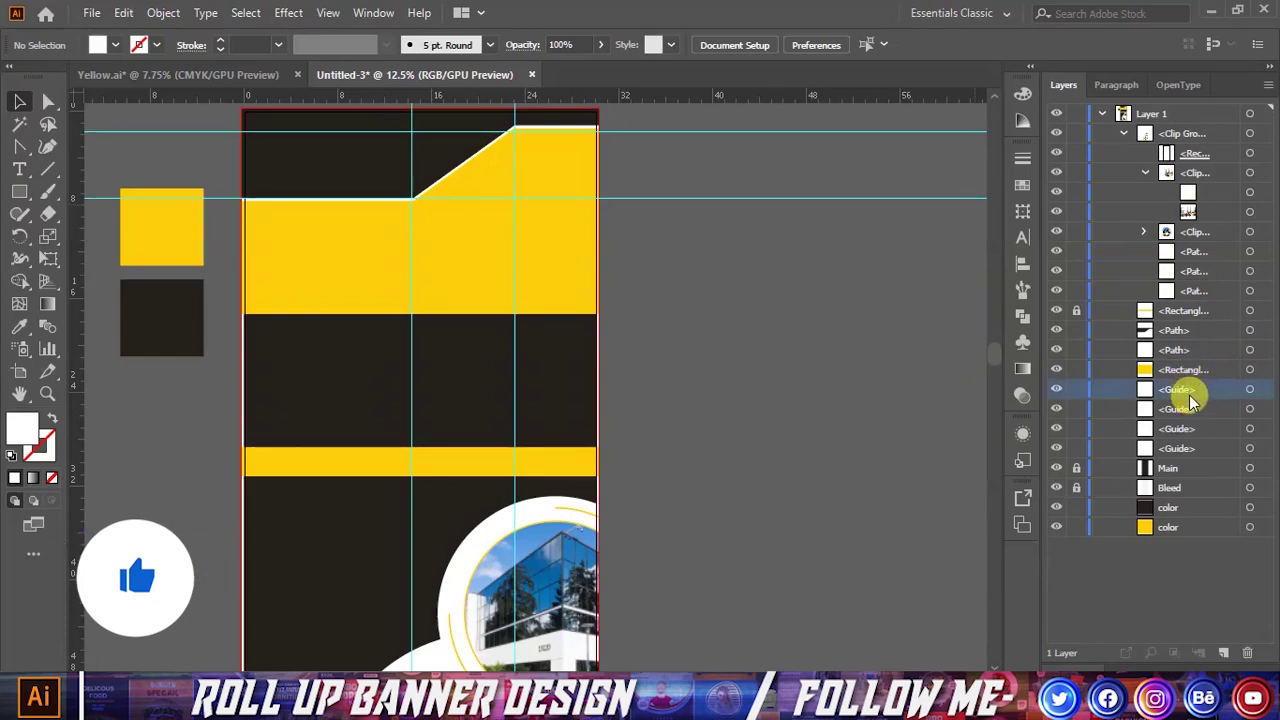
pyautogui.click(1247, 652)
pyautogui.click(1188, 390)
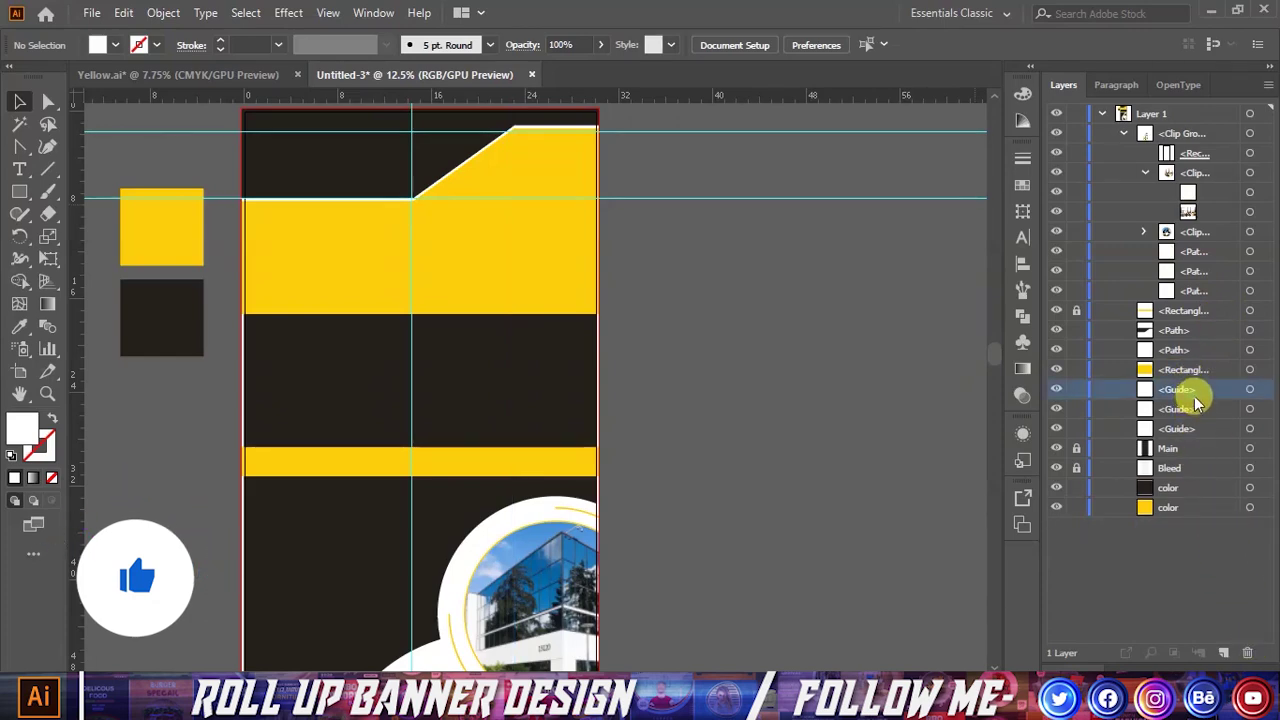
pyautogui.click(1247, 652)
pyautogui.click(1196, 395)
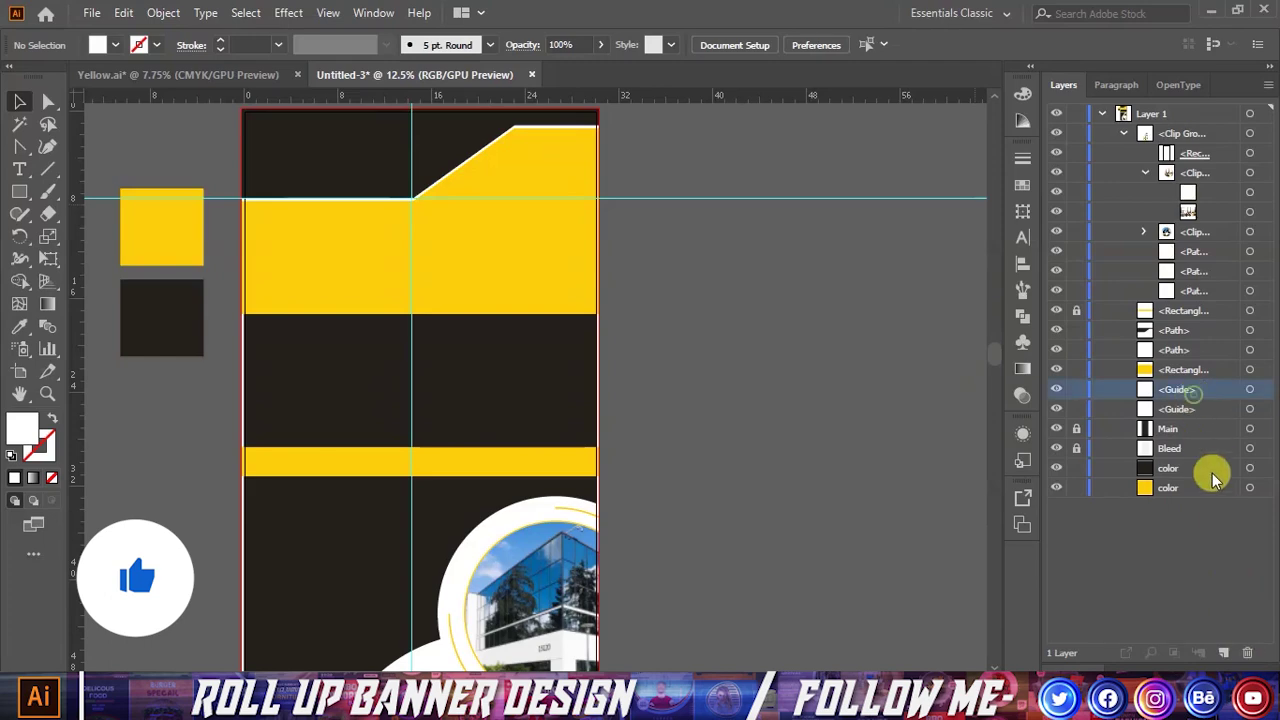
pyautogui.click(1247, 652)
pyautogui.click(1188, 394)
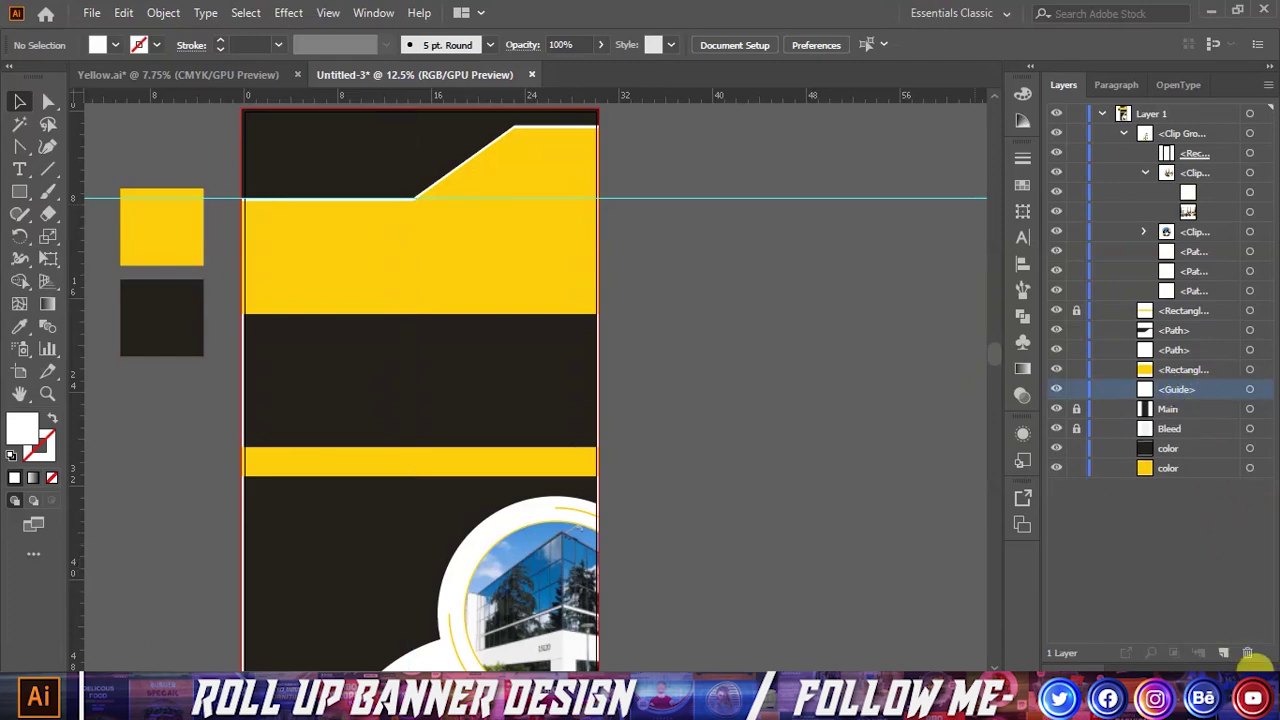
pyautogui.click(1247, 652)
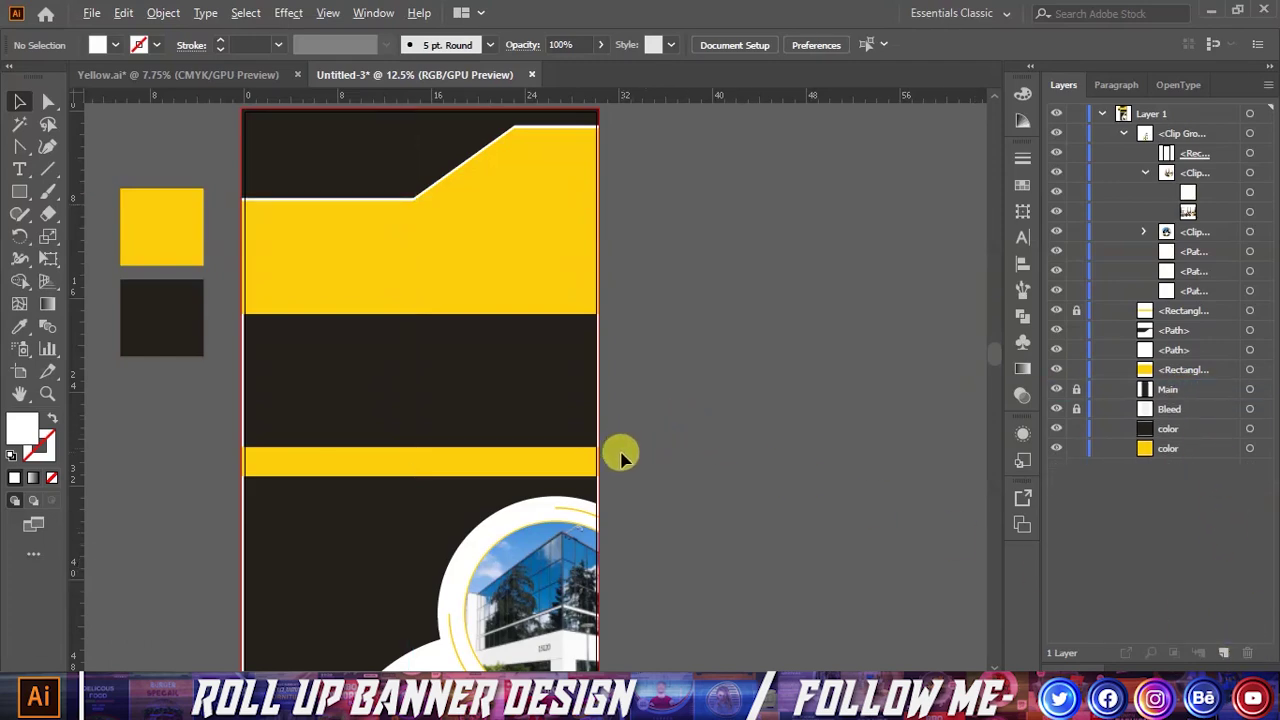
# Step: Nudge the yellow colour swatch square slightly
pyautogui.scroll(-1, 622, 450)
pyautogui.scroll(-3, 651, 435)
pyautogui.scroll(2, 491, 294)
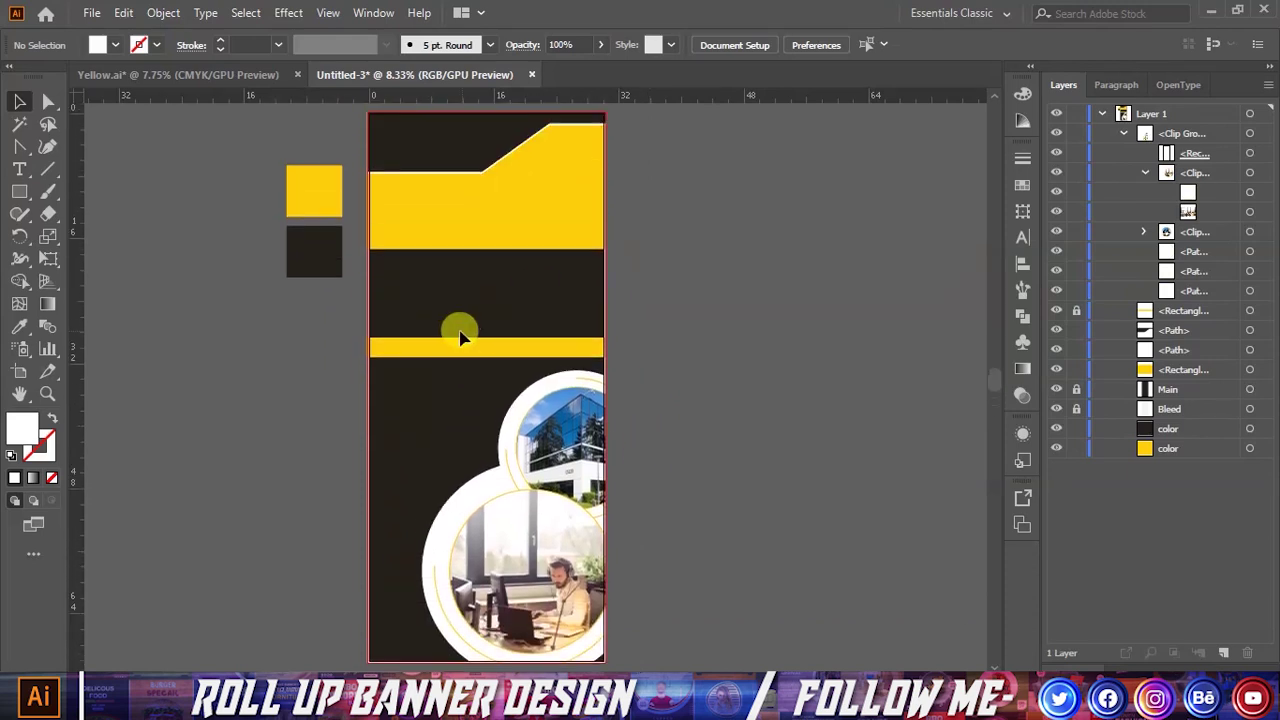
pyautogui.moveTo(288, 185); pyautogui.dragTo(290, 184)
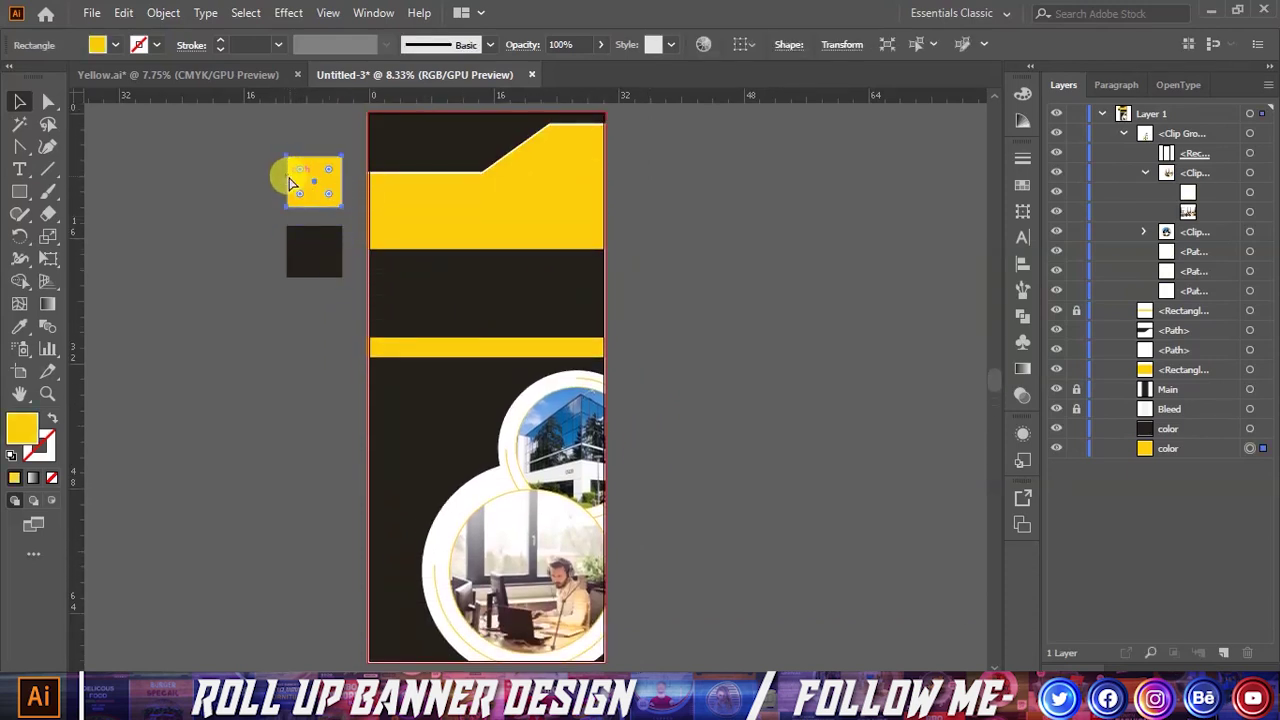
# Step: Shift the colour squares aside and bring the logo group over from the Yellow.ai banner
pyautogui.moveTo(251, 163)
pyautogui.mouseDown()
pyautogui.moveTo(320, 243)
pyautogui.moveTo(211, 240)
pyautogui.mouseUp()
pyautogui.click(296, 264)
pyautogui.click(200, 75)
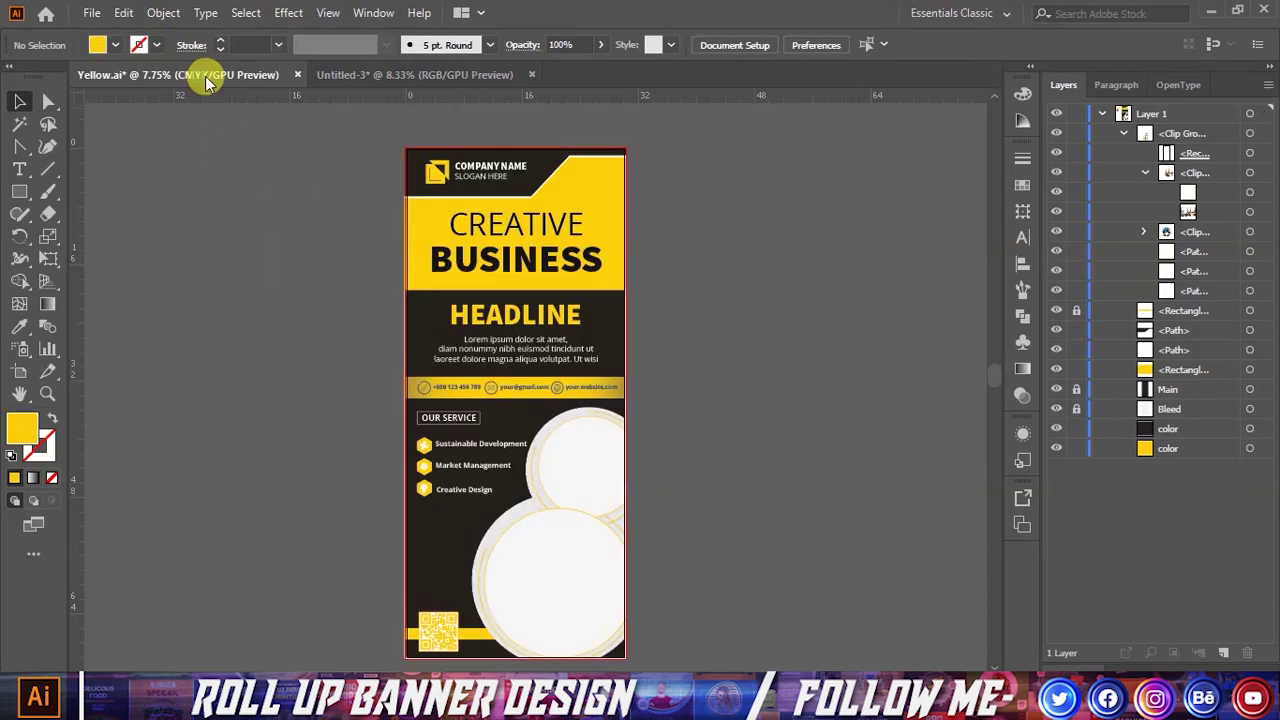
pyautogui.scroll(4, 510, 135)
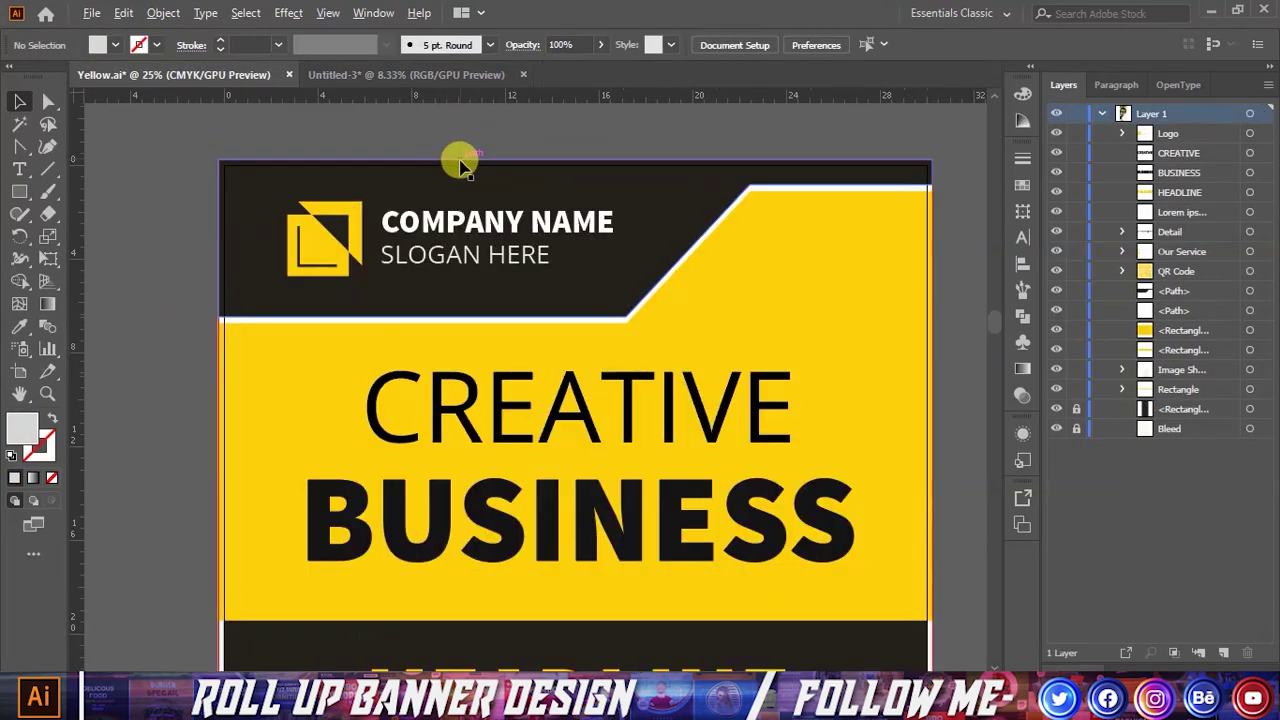
pyautogui.click(326, 245)
pyautogui.moveTo(523, 228)
pyautogui.mouseDown()
pyautogui.moveTo(415, 159)
pyautogui.moveTo(440, 152)
pyautogui.mouseUp()
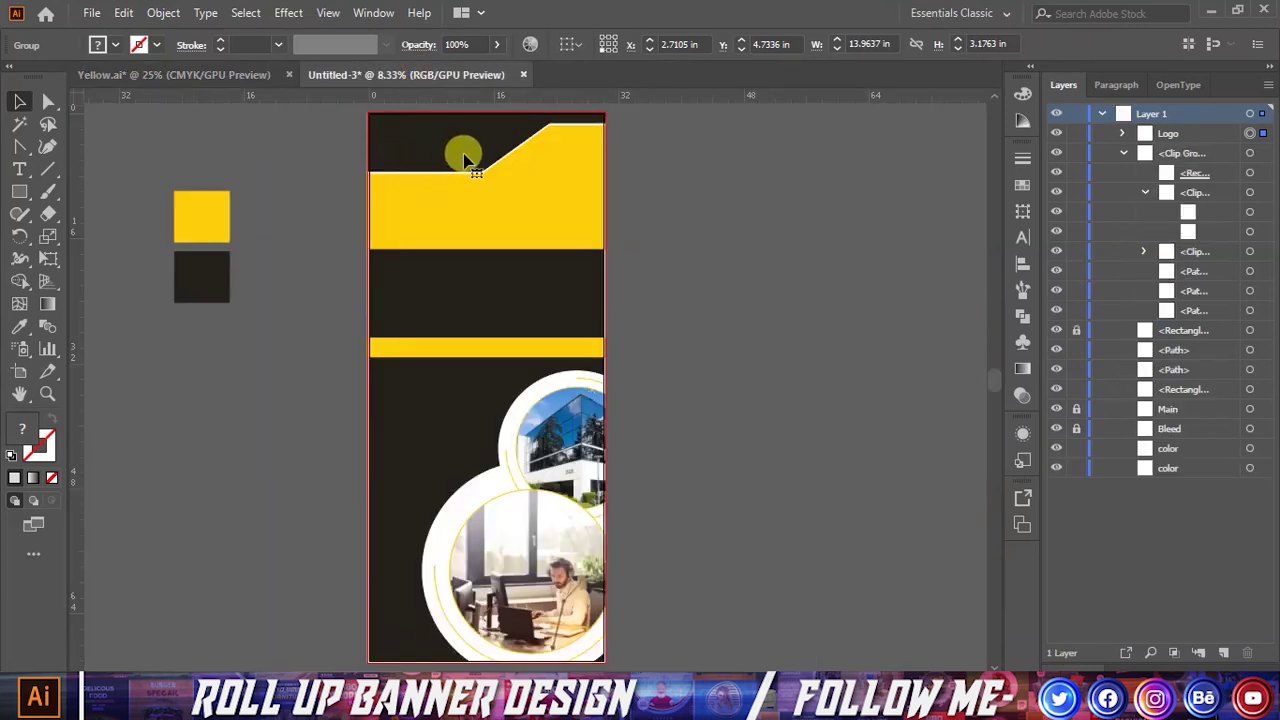
# Step: Place the logo in the top-left dark area and enlarge it slightly
pyautogui.scroll(1, 470, 180)
pyautogui.scroll(2, 430, 183)
pyautogui.moveTo(482, 265); pyautogui.dragTo(528, 229)
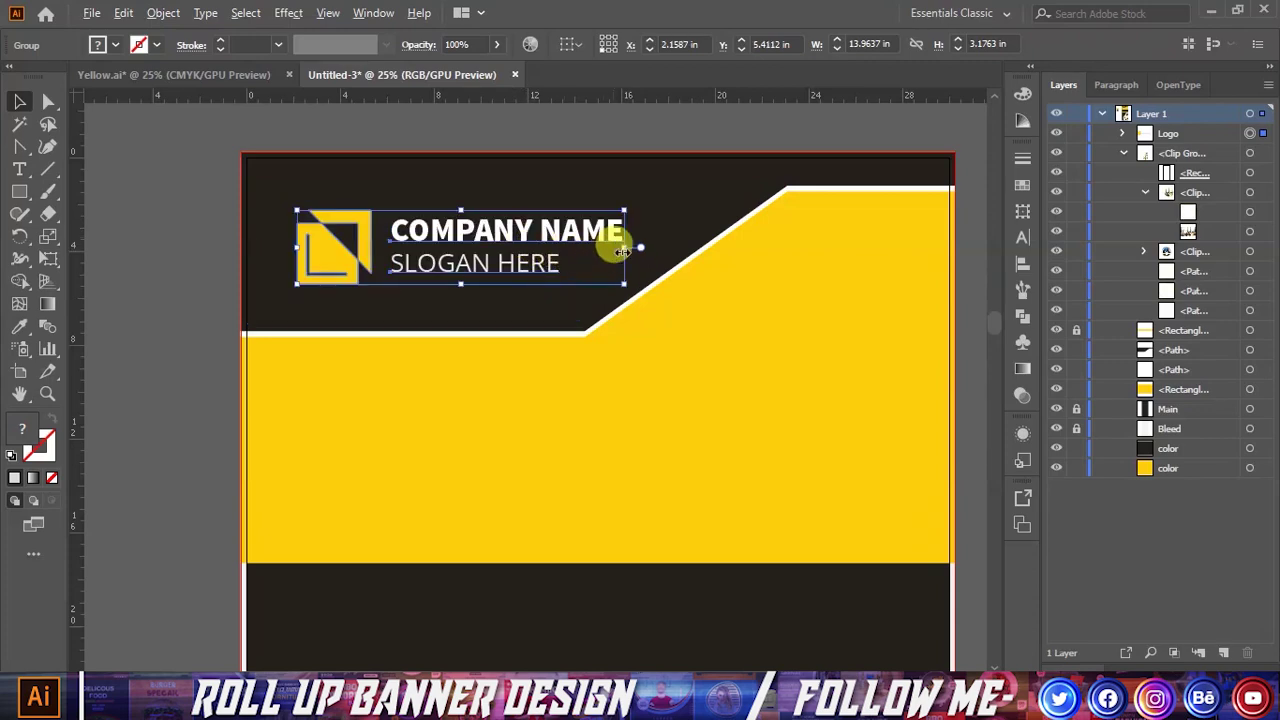
pyautogui.moveTo(622, 251); pyautogui.dragTo(630, 249)
pyautogui.scroll(-1, 464, 240)
pyautogui.scroll(-1, 460, 245)
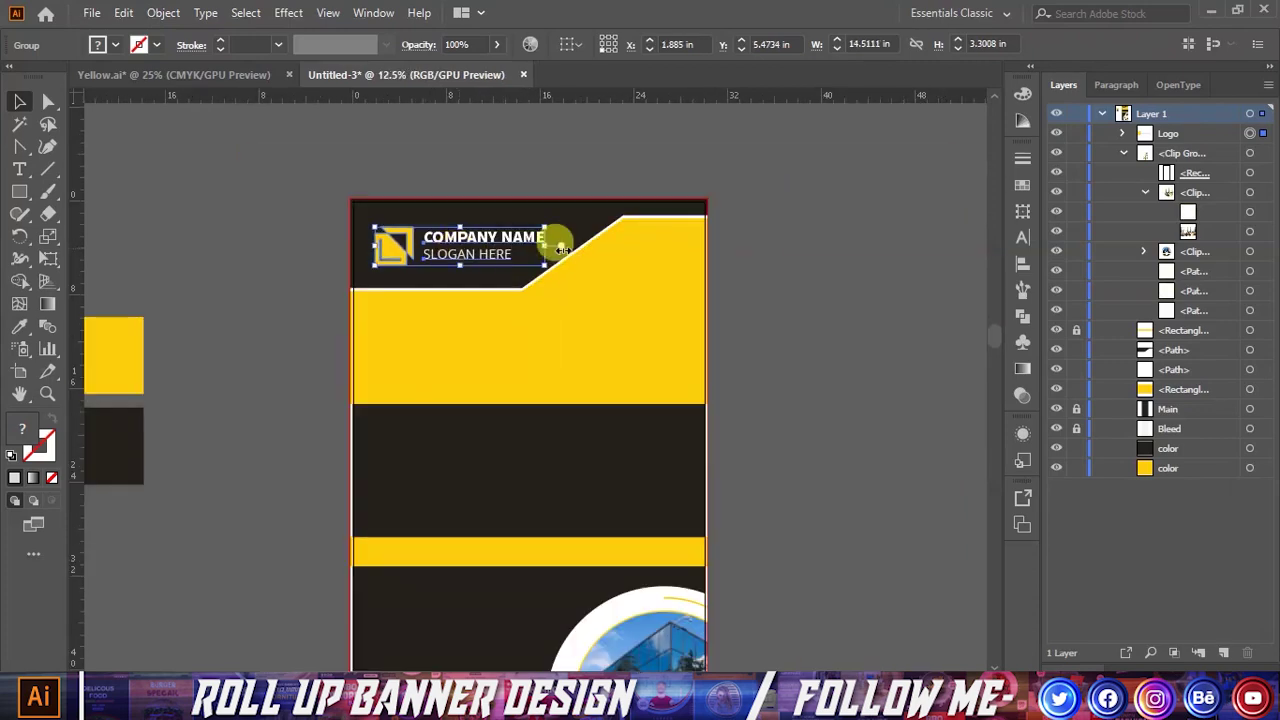
pyautogui.scroll(1, 555, 255)
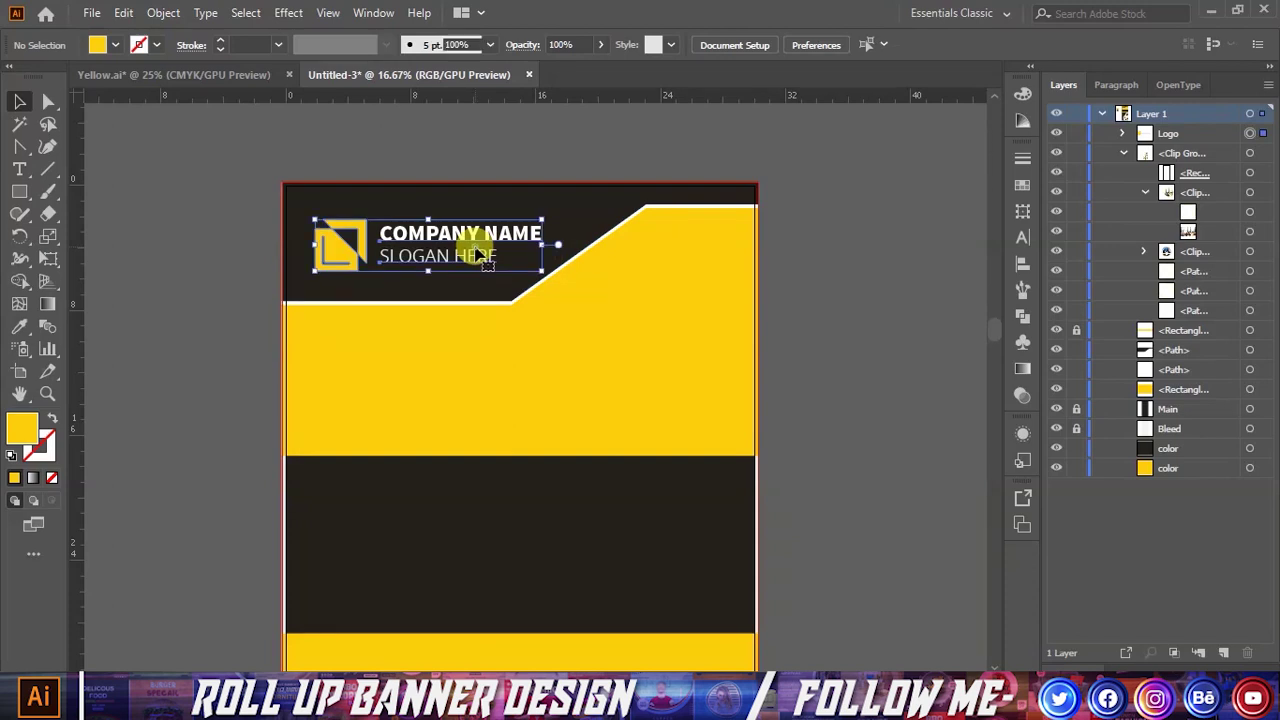
# Step: Ungroup the logo and check the COMPANY NAME font in the Character panel
pyautogui.rightClick(487, 260)
pyautogui.click(527, 405)
pyautogui.click(811, 371)
pyautogui.click(472, 238)
pyautogui.click(1022, 237)
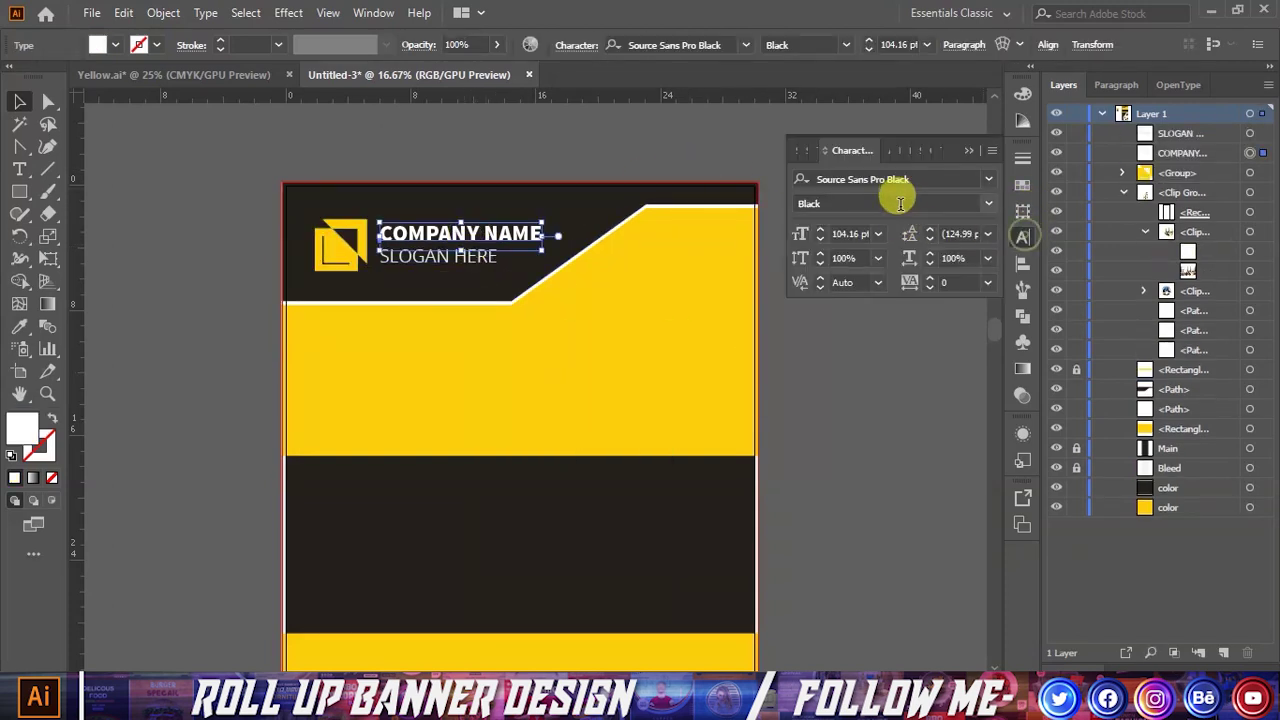
pyautogui.click(692, 133)
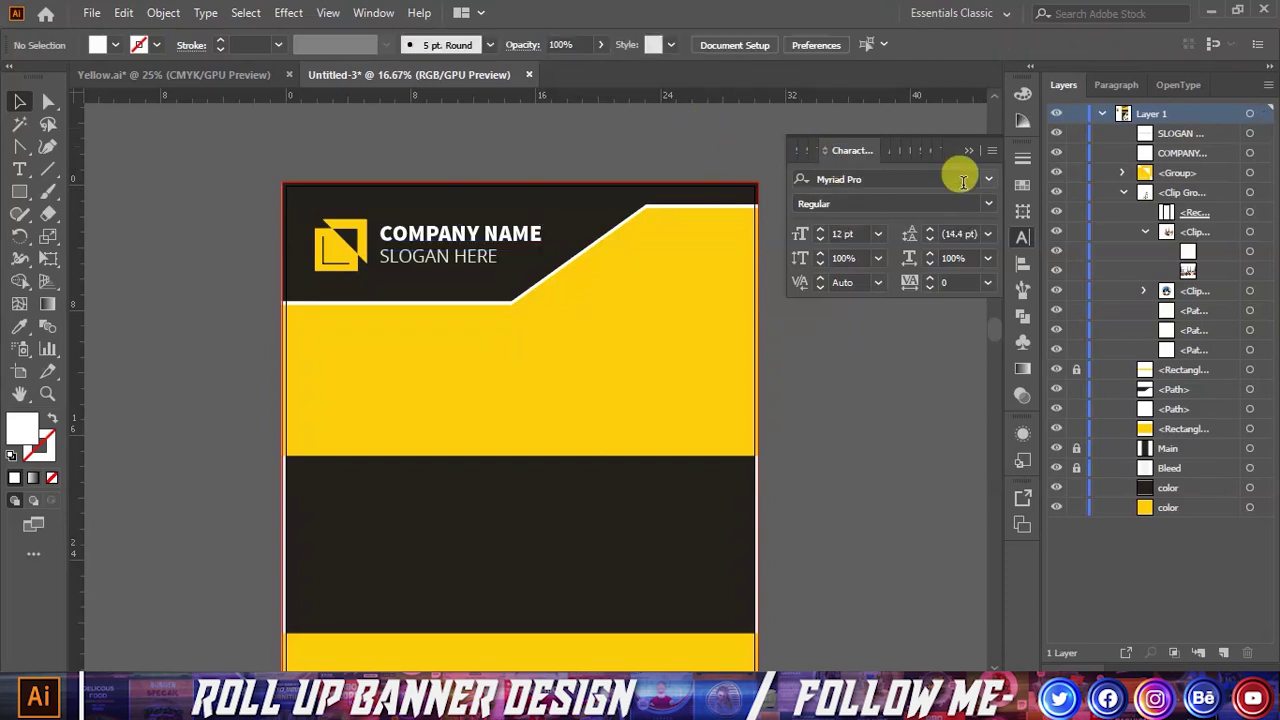
pyautogui.click(969, 149)
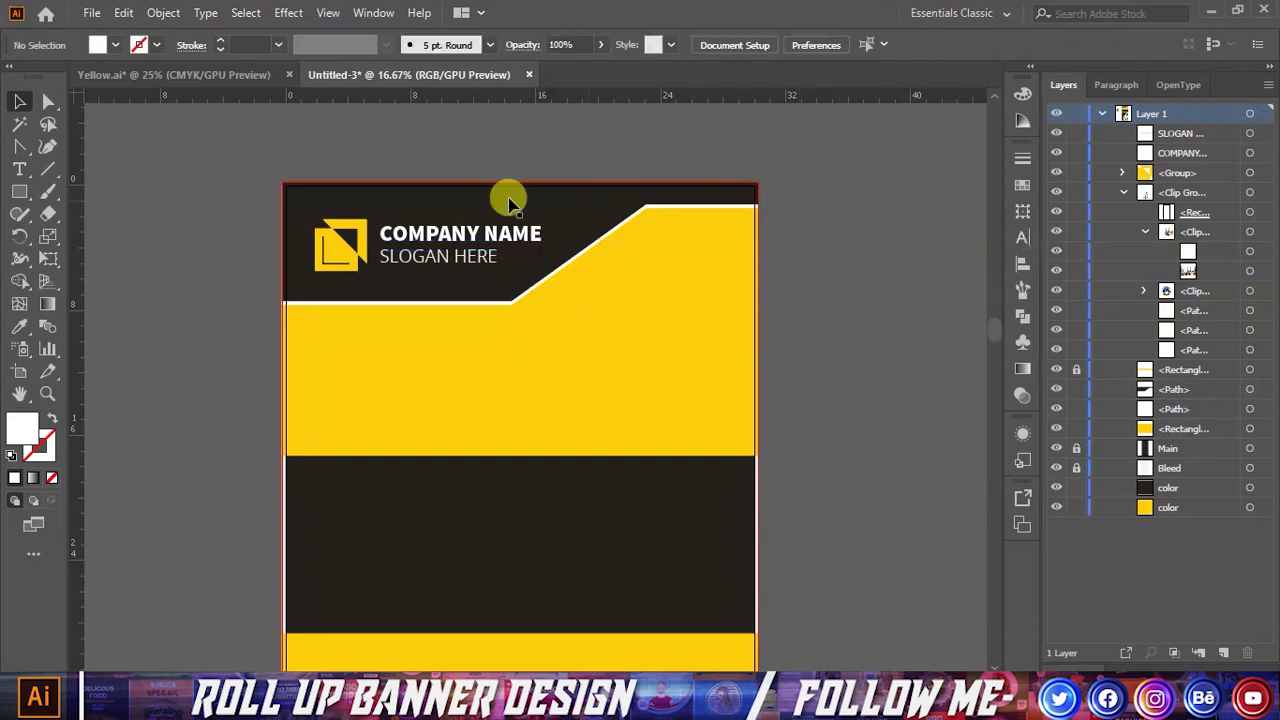
# Step: Group the logo mark with the COMPANY NAME and SLOGAN HERE text
pyautogui.scroll(-1, 392, 200)
pyautogui.scroll(1, 415, 237)
pyautogui.click(410, 228)
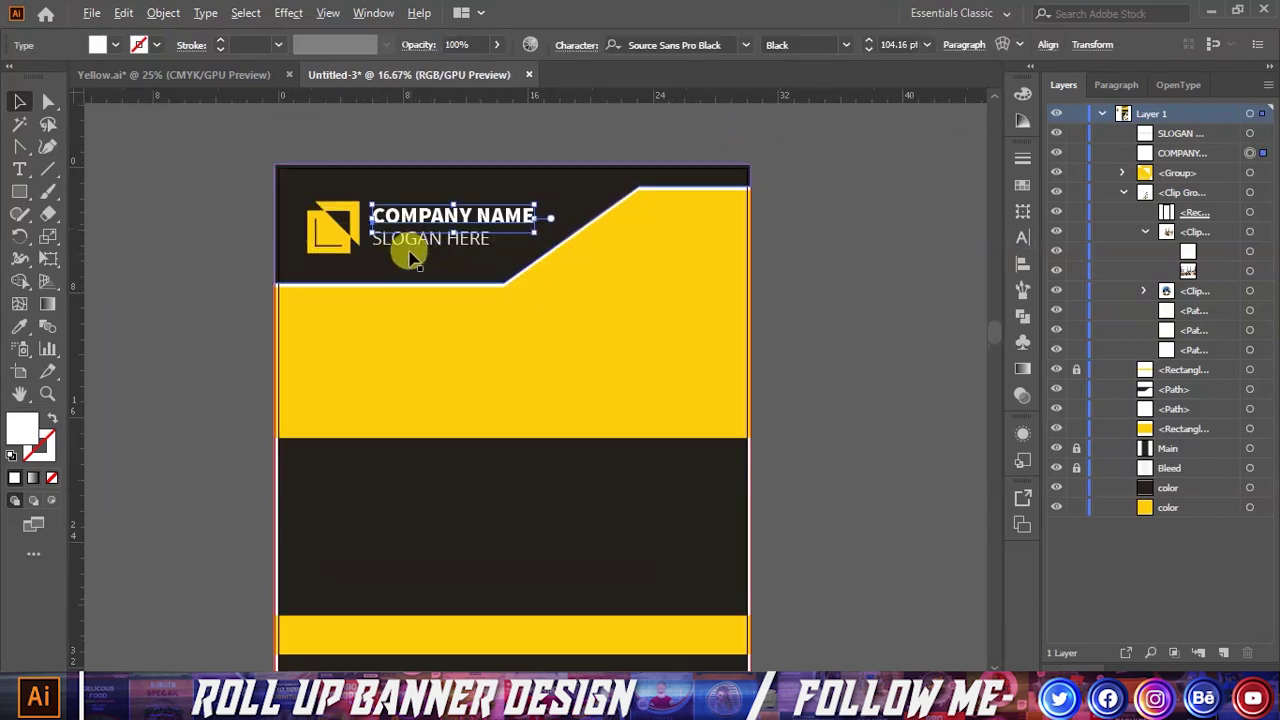
pyautogui.keyDown('shift'); pyautogui.click(400, 240); pyautogui.keyUp('shift')
pyautogui.rightClick(400, 245)
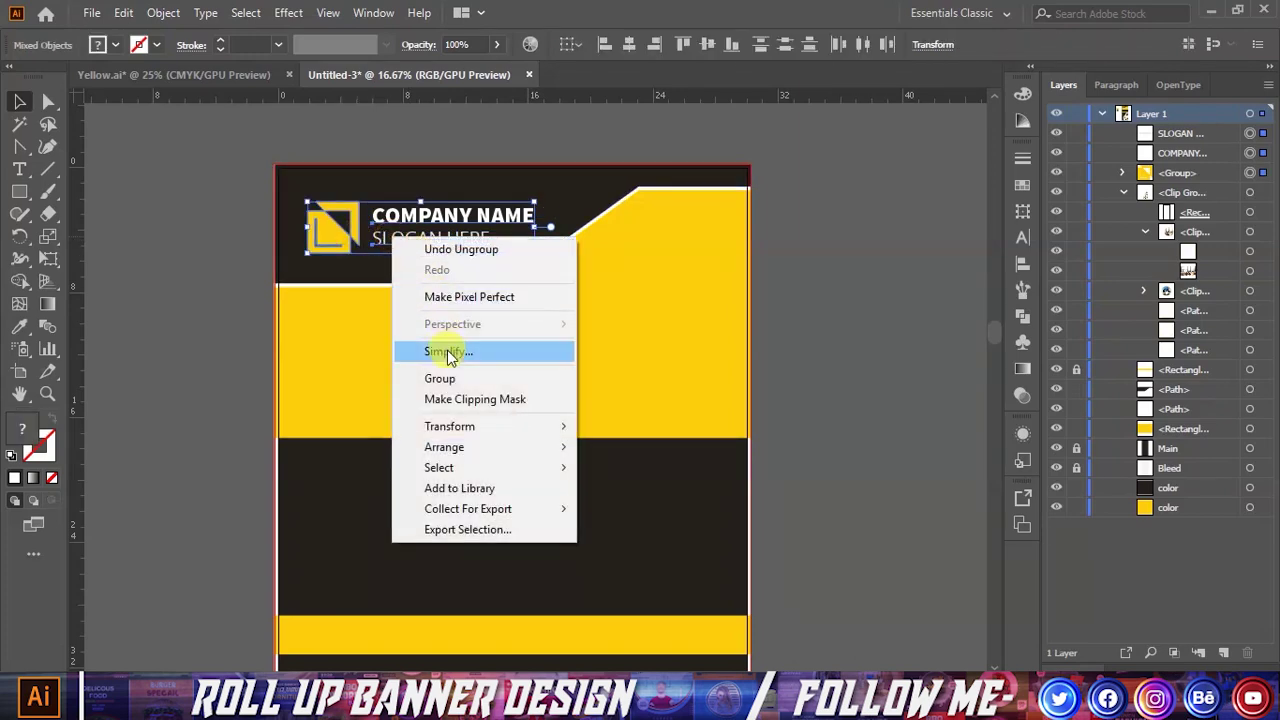
pyautogui.click(510, 374)
pyautogui.scroll(-1, 466, 266)
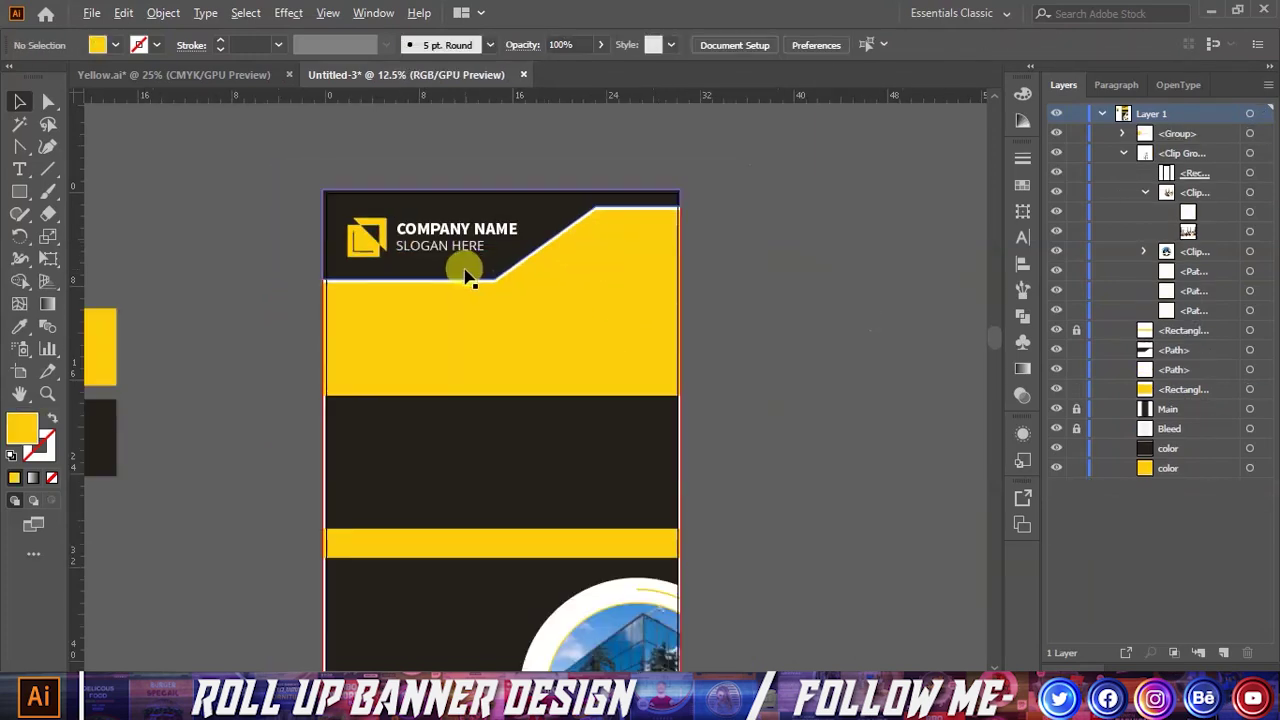
pyautogui.hotkey('ctrl', 'Tab')
# Step: Copy the CREATIVE BUSINESS title from Yellow.ai into Untitled-3
pyautogui.scroll(-2, 470, 213)
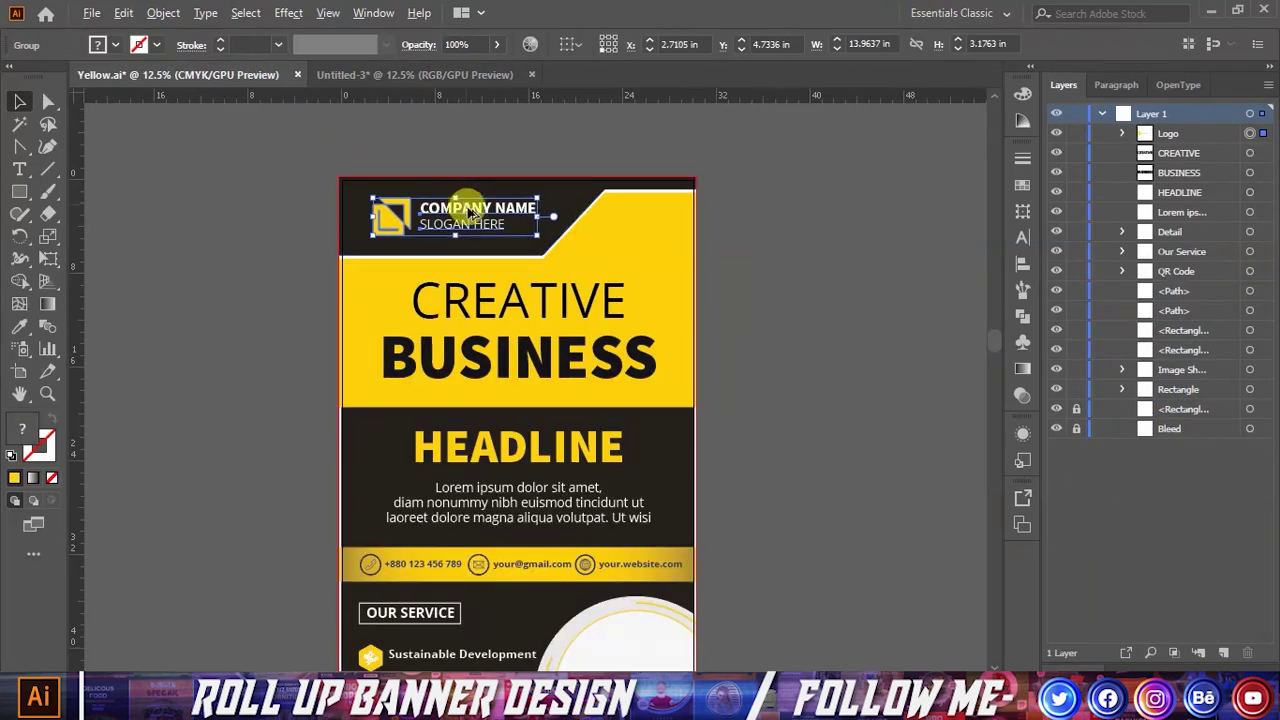
pyautogui.click(557, 303)
pyautogui.keyDown('shift'); pyautogui.click(575, 360); pyautogui.keyUp('shift')
pyautogui.moveTo(578, 363)
pyautogui.mouseDown()
pyautogui.moveTo(435, 100)
pyautogui.moveTo(513, 370)
pyautogui.moveTo(580, 370)
pyautogui.mouseUp()
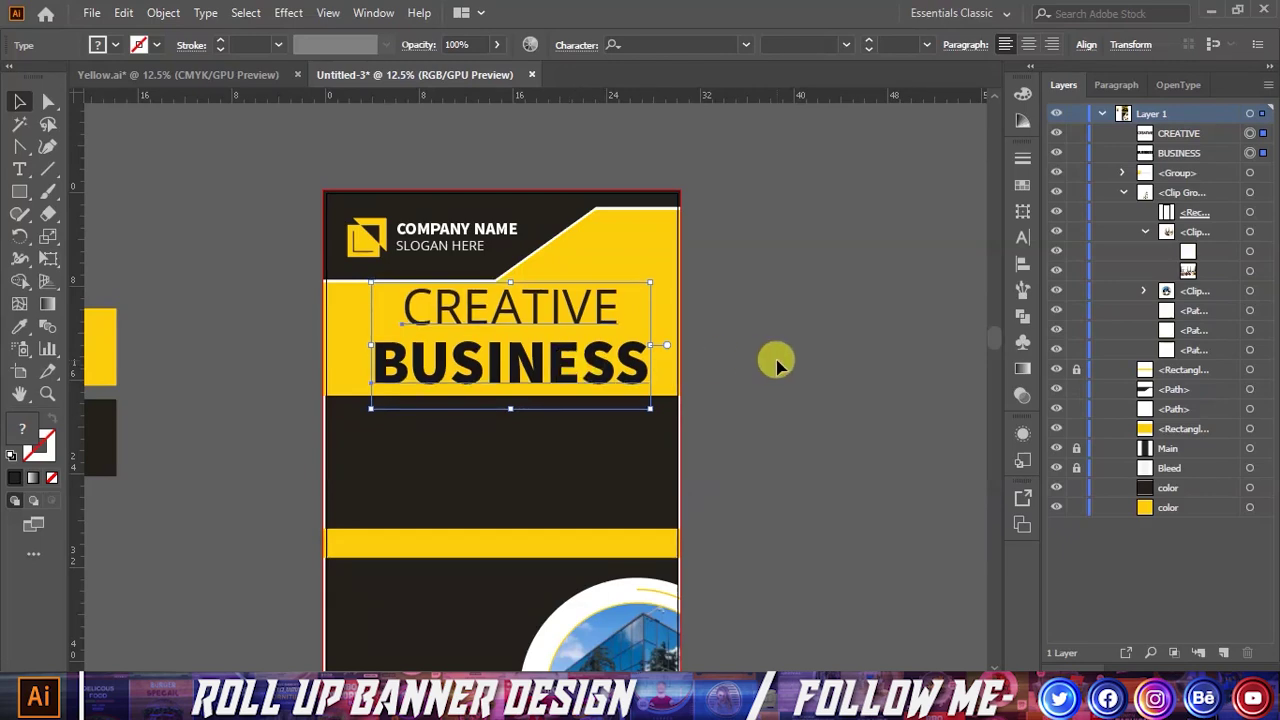
pyautogui.click(578, 465)
# Step: Make the yellow header band taller and move the title down within it
pyautogui.scroll(1, 578, 463)
pyautogui.click(505, 370)
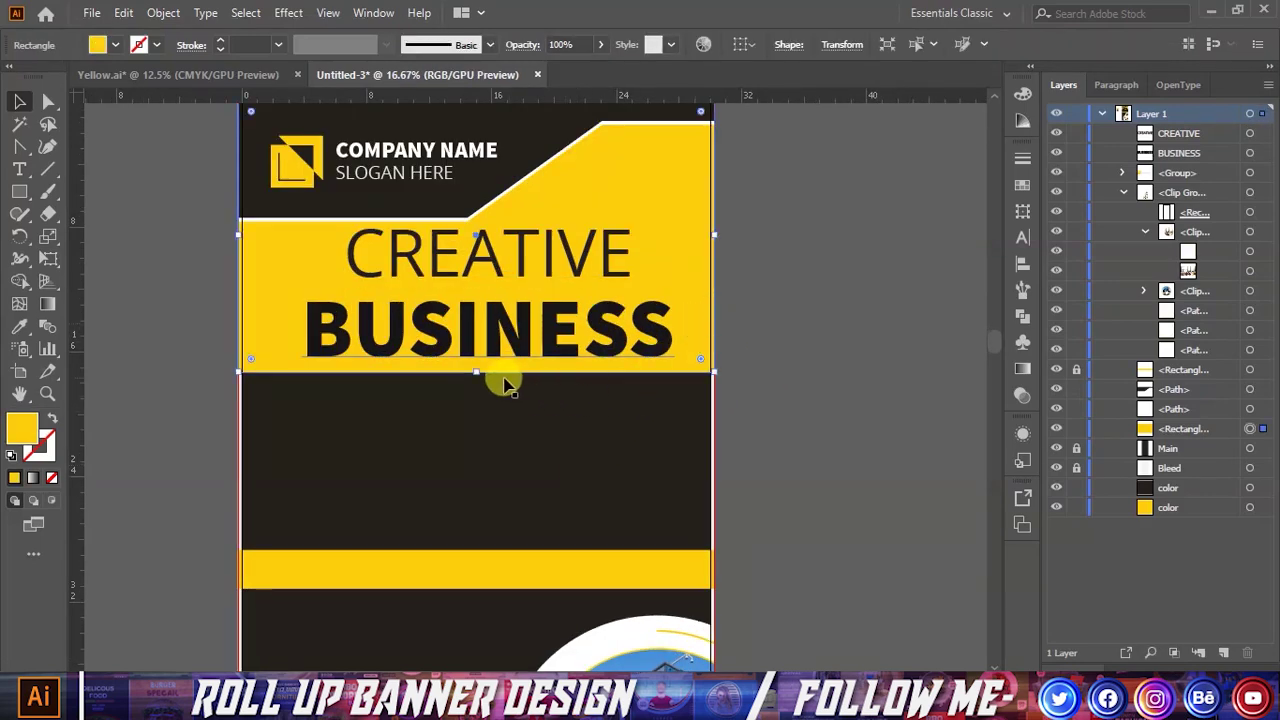
pyautogui.moveTo(476, 374); pyautogui.dragTo(478, 381)
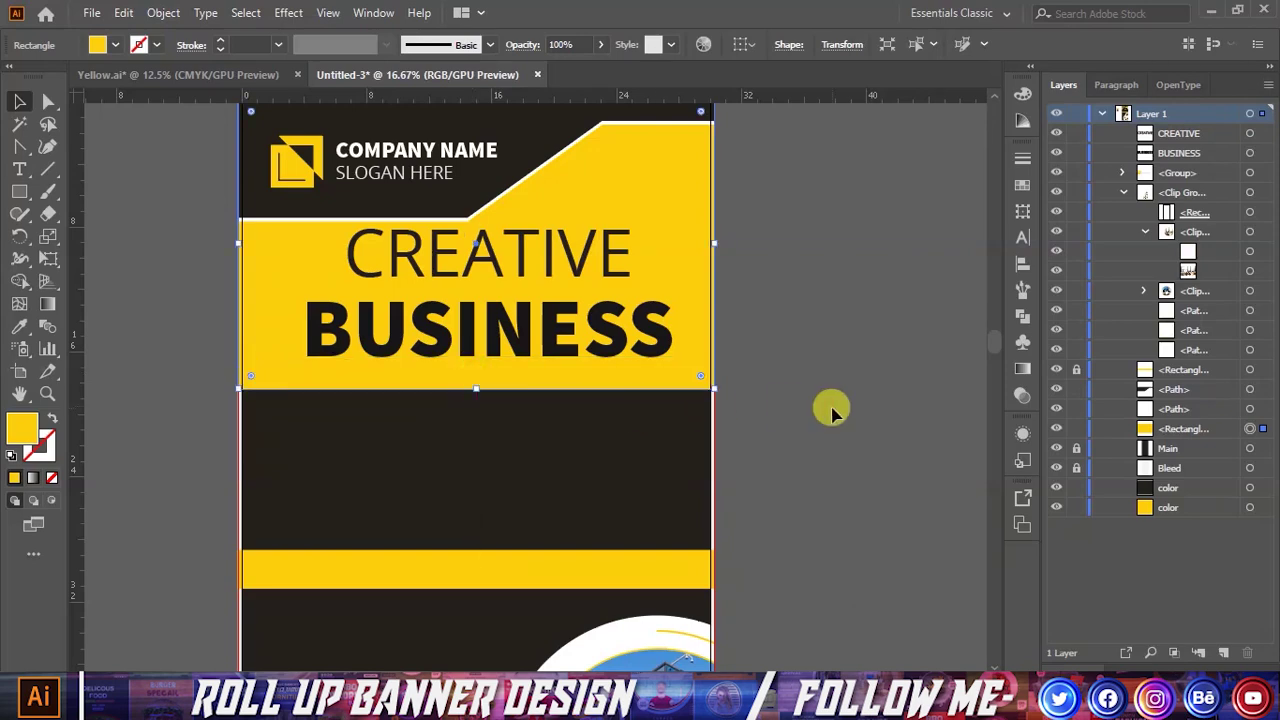
pyautogui.click(829, 409)
pyautogui.scroll(1, 664, 447)
pyautogui.click(528, 290)
pyautogui.keyDown('shift'); pyautogui.click(526, 340); pyautogui.keyUp('shift')
pyautogui.moveTo(528, 340); pyautogui.dragTo(640, 355)
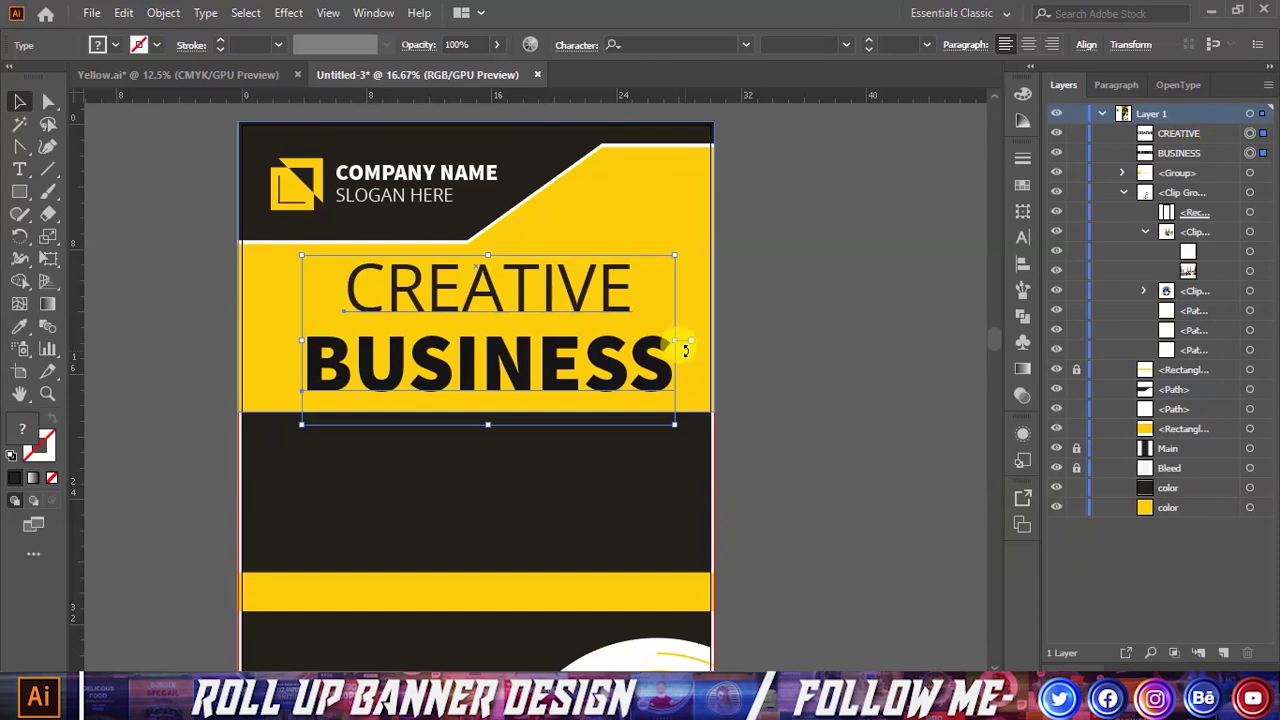
pyautogui.click(806, 342)
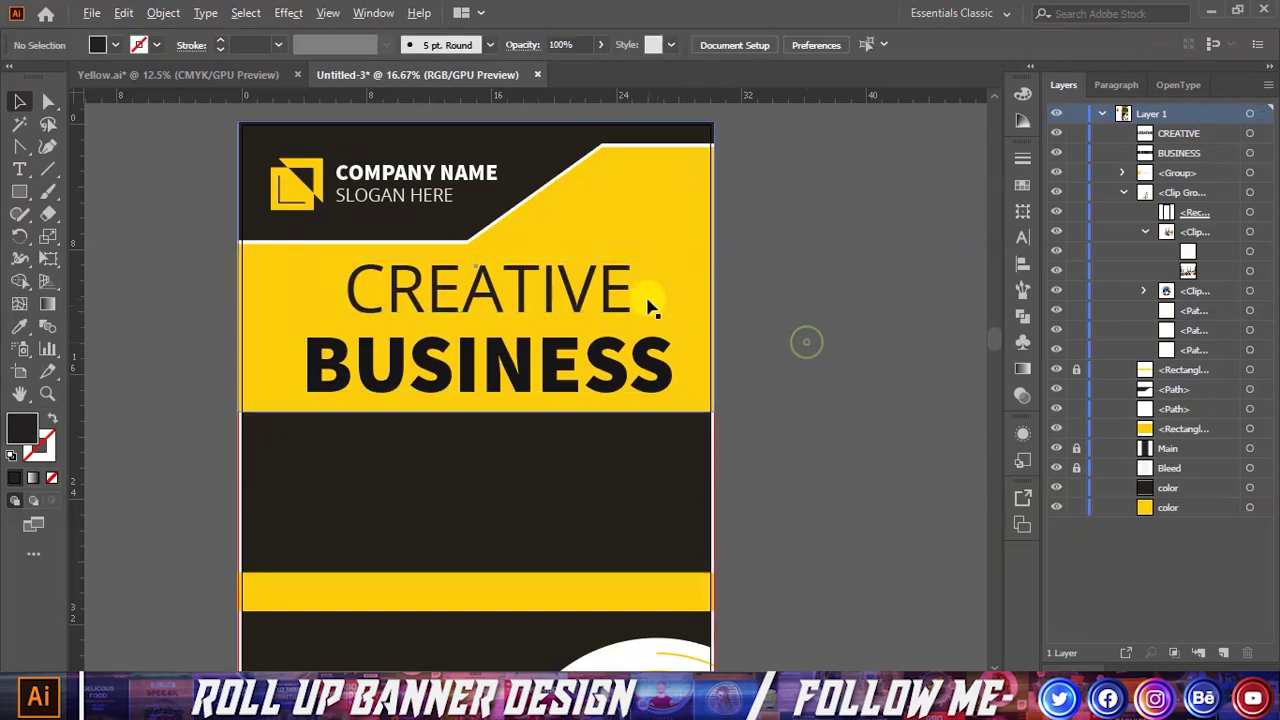
# Step: Copy HEADLINE and the Lorem paragraph from Yellow.ai and place them below the title
pyautogui.scroll(-1, 652, 308)
pyautogui.click(223, 76)
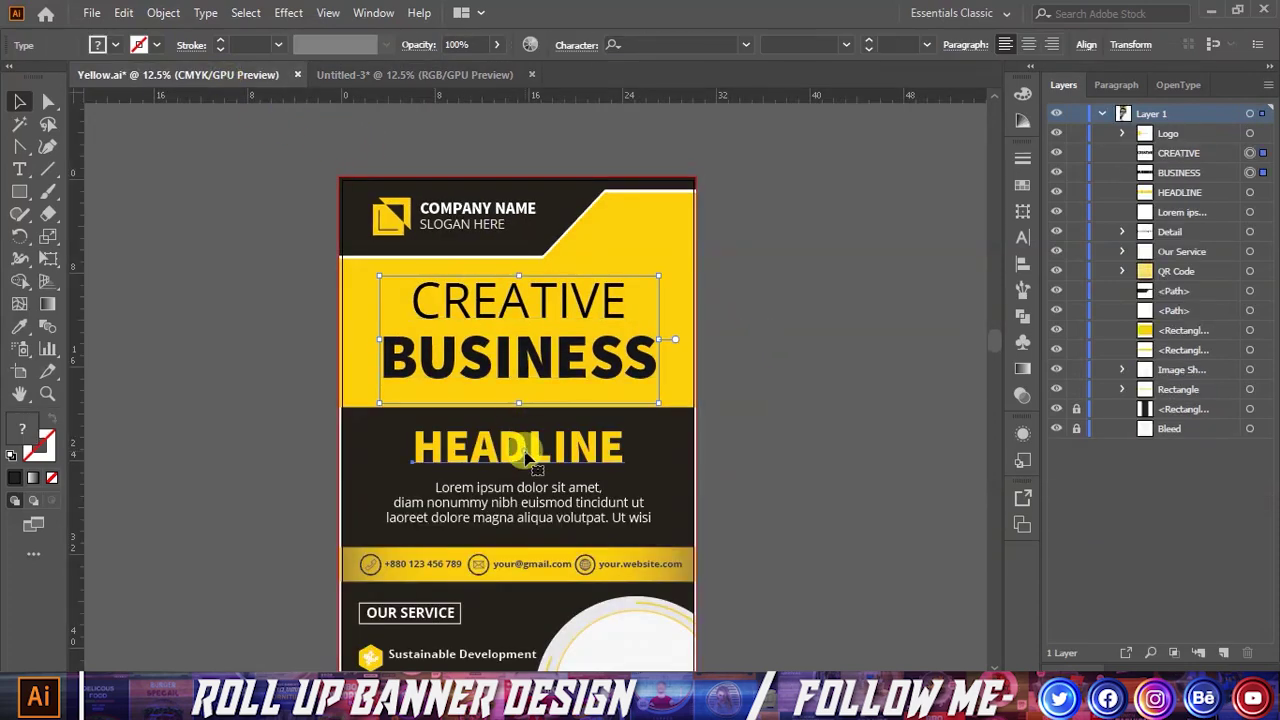
pyautogui.click(522, 452)
pyautogui.keyDown('shift'); pyautogui.click(531, 491); pyautogui.keyUp('shift')
pyautogui.moveTo(531, 491)
pyautogui.mouseDown()
pyautogui.moveTo(398, 71)
pyautogui.moveTo(541, 440)
pyautogui.moveTo(616, 457)
pyautogui.moveTo(651, 446)
pyautogui.mouseUp()
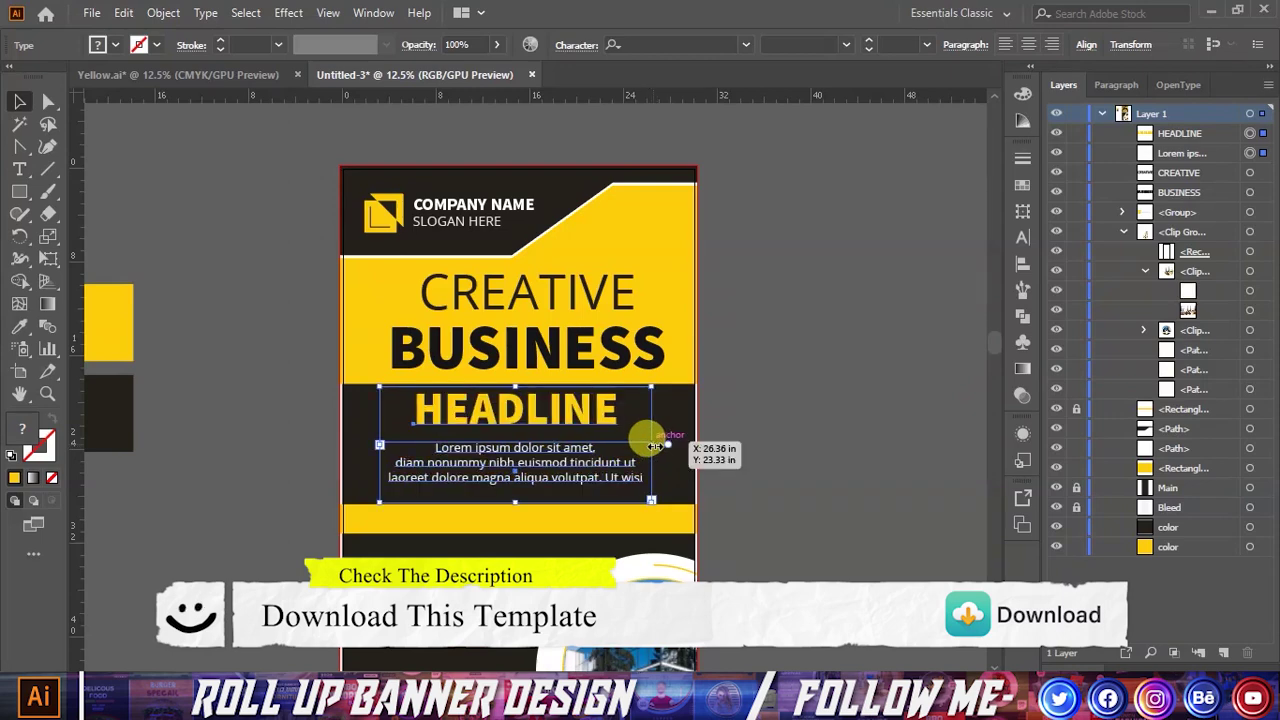
pyautogui.moveTo(606, 414); pyautogui.dragTo(608, 428)
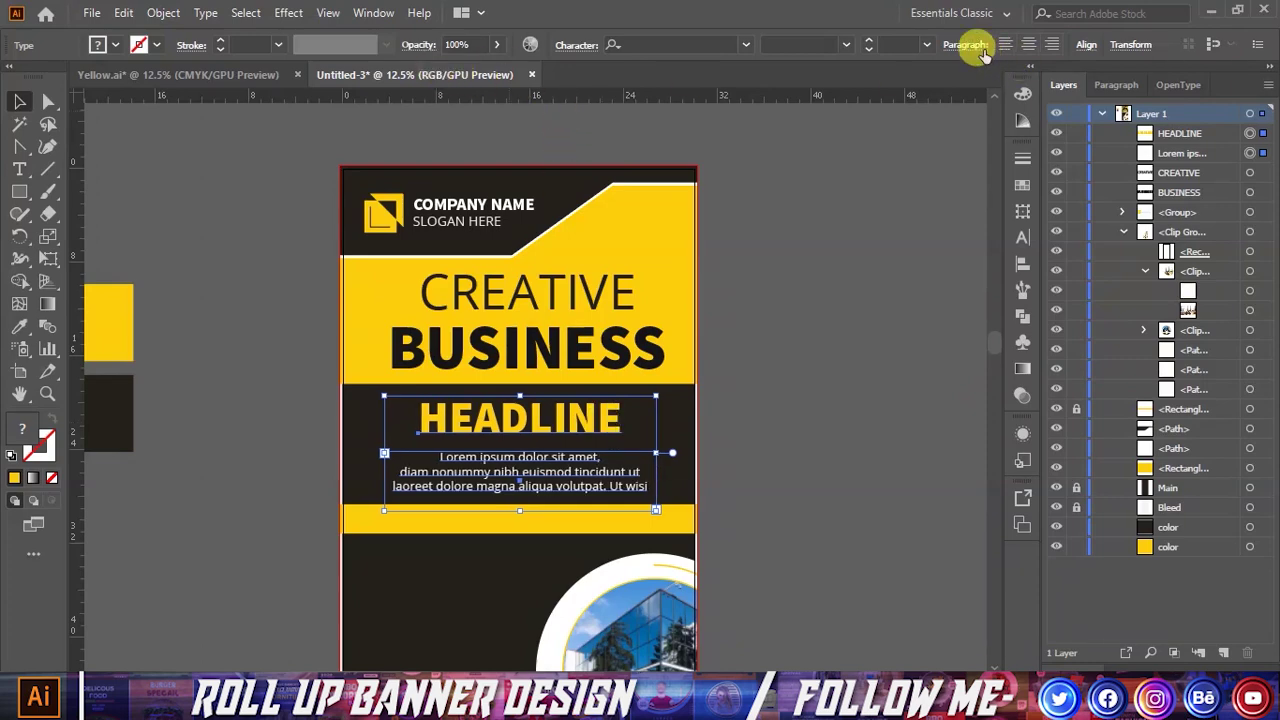
# Step: Horizontally centre CREATIVE, BUSINESS, HEADLINE and the Lorem paragraph
pyautogui.click(1084, 45)
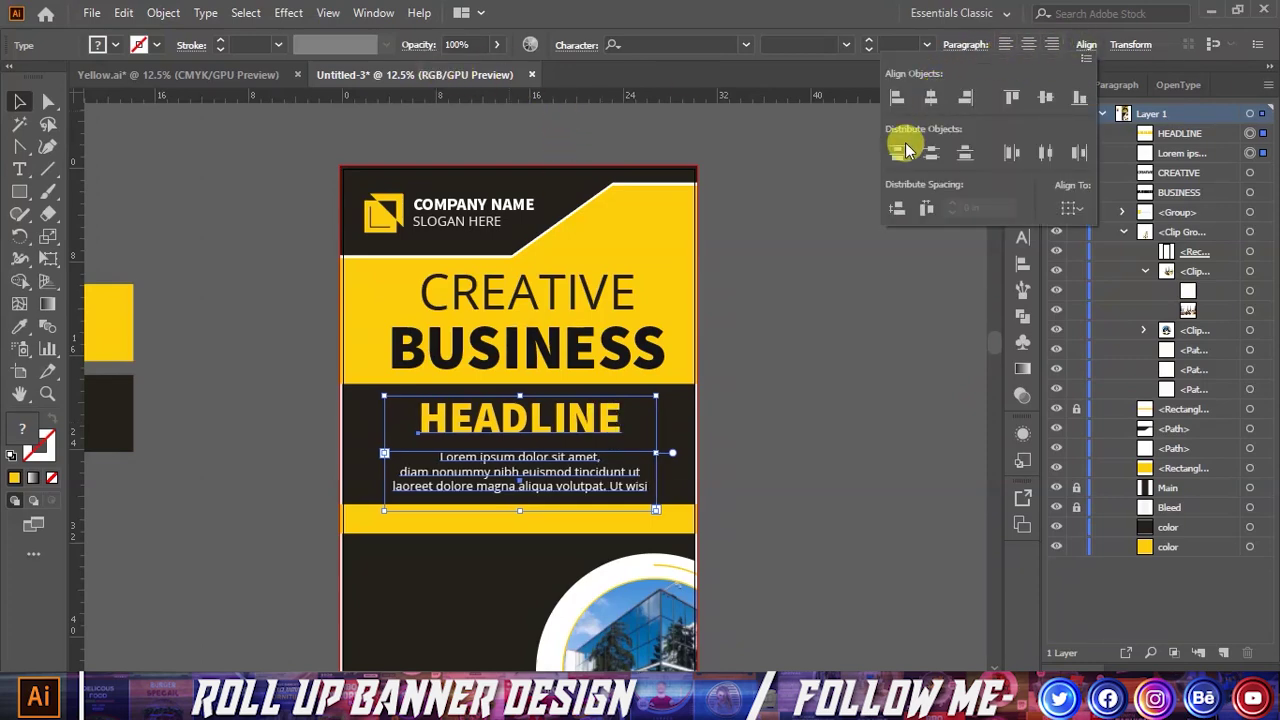
pyautogui.click(770, 318)
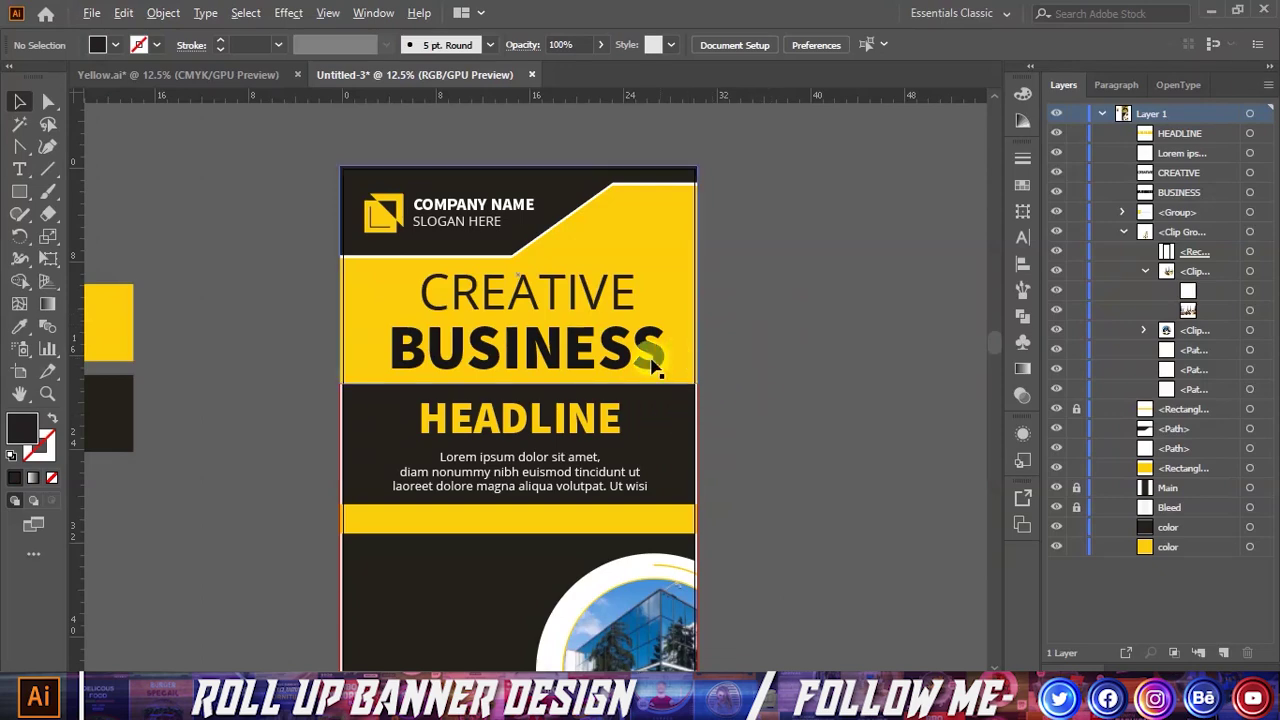
pyautogui.click(591, 360)
pyautogui.keyDown('shift'); pyautogui.click(571, 290); pyautogui.keyUp('shift')
pyautogui.keyDown('shift'); pyautogui.click(557, 428); pyautogui.keyUp('shift')
pyautogui.keyDown('shift'); pyautogui.click(545, 472); pyautogui.keyUp('shift')
pyautogui.click(1087, 45)
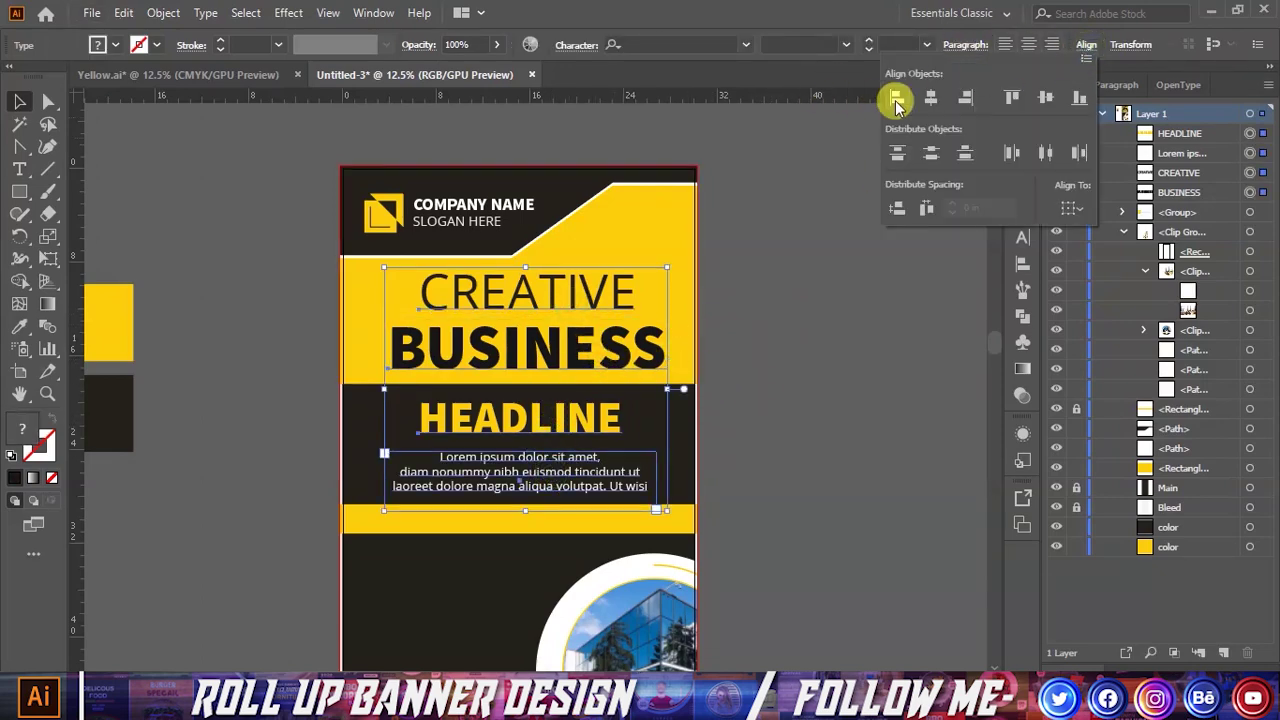
pyautogui.click(929, 99)
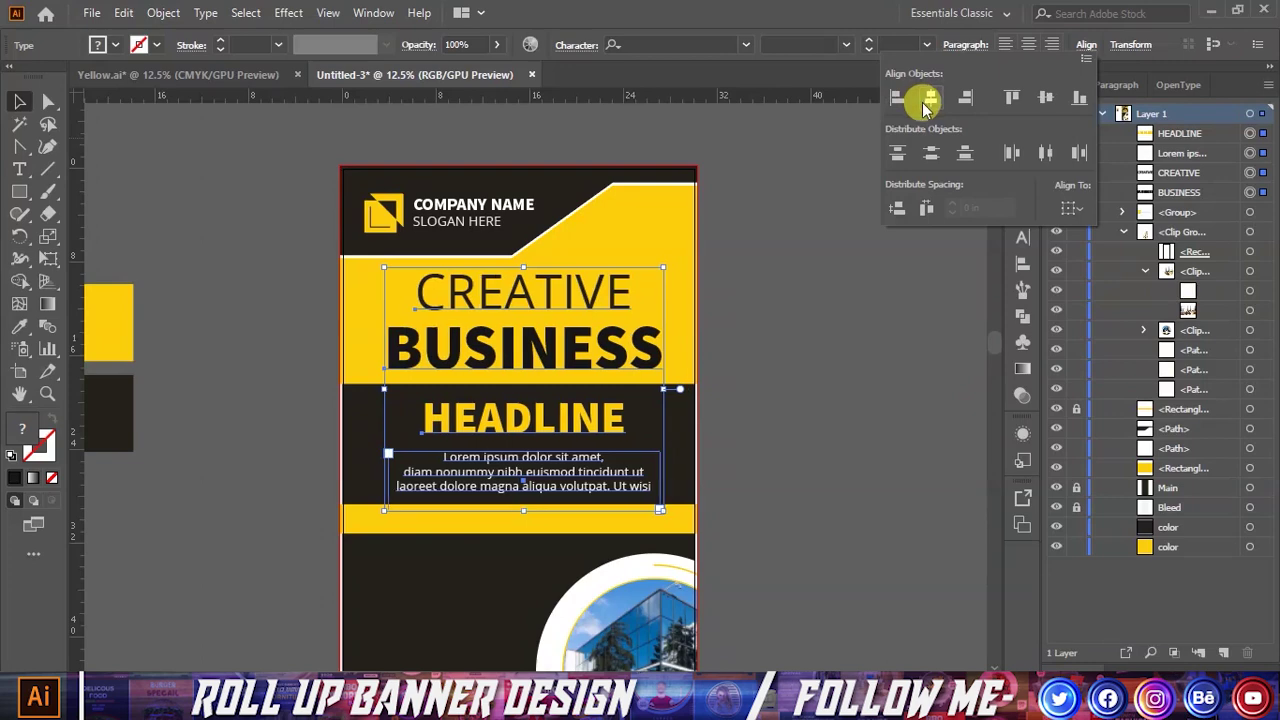
pyautogui.click(773, 283)
pyautogui.scroll(-1, 528, 214)
pyautogui.scroll(-2, 614, 251)
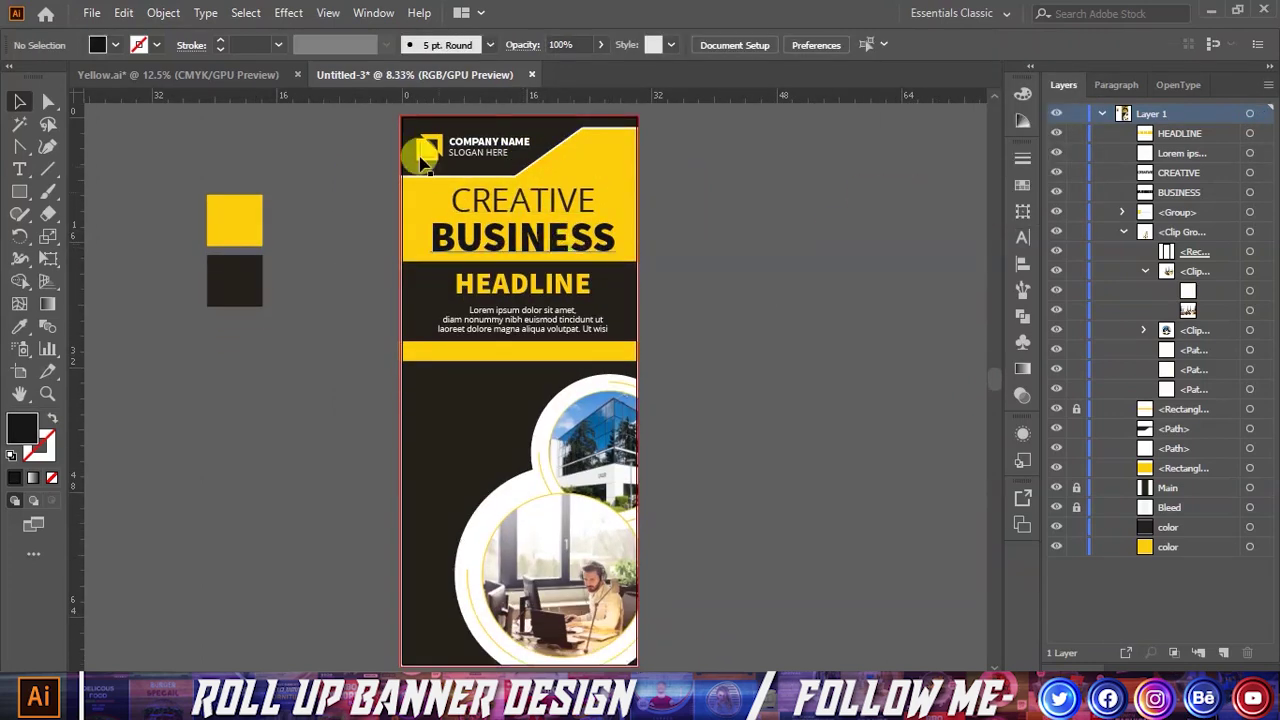
pyautogui.click(240, 74)
# Step: Drag the phone, e-mail and website contact row onto the yellow bar and nudge it into place
pyautogui.scroll(1, 487, 600)
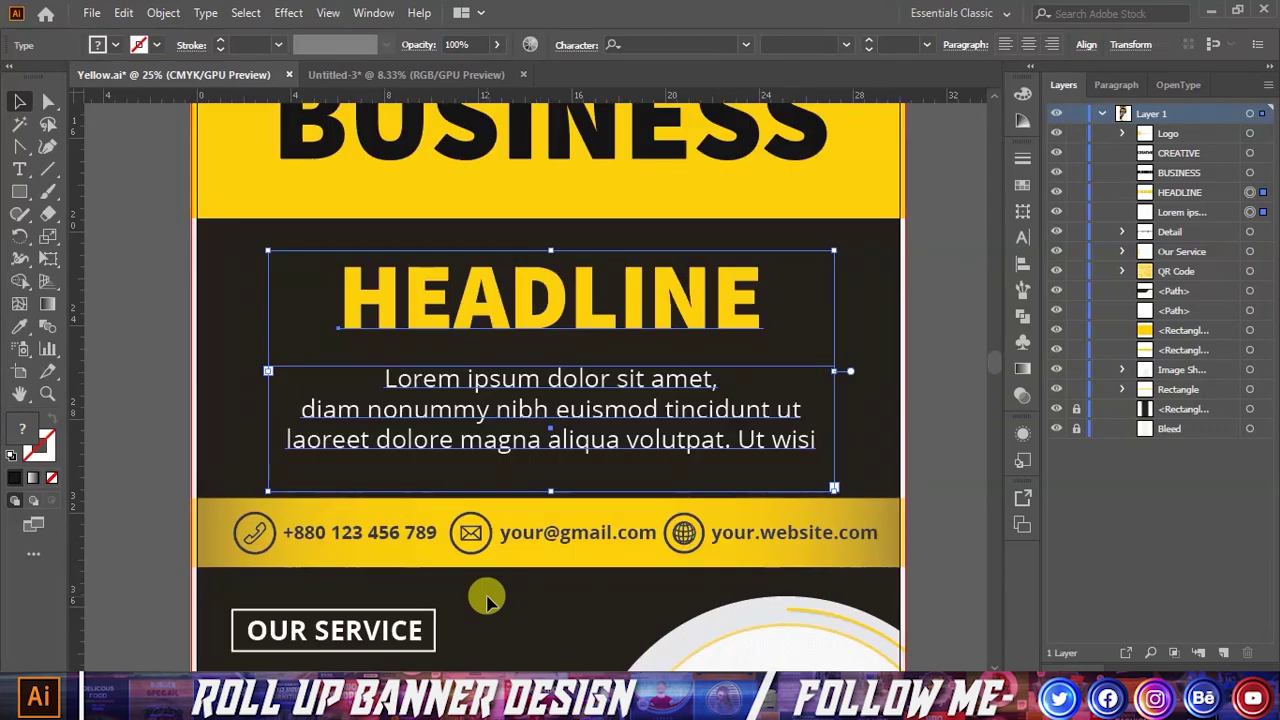
pyautogui.scroll(-1, 487, 600)
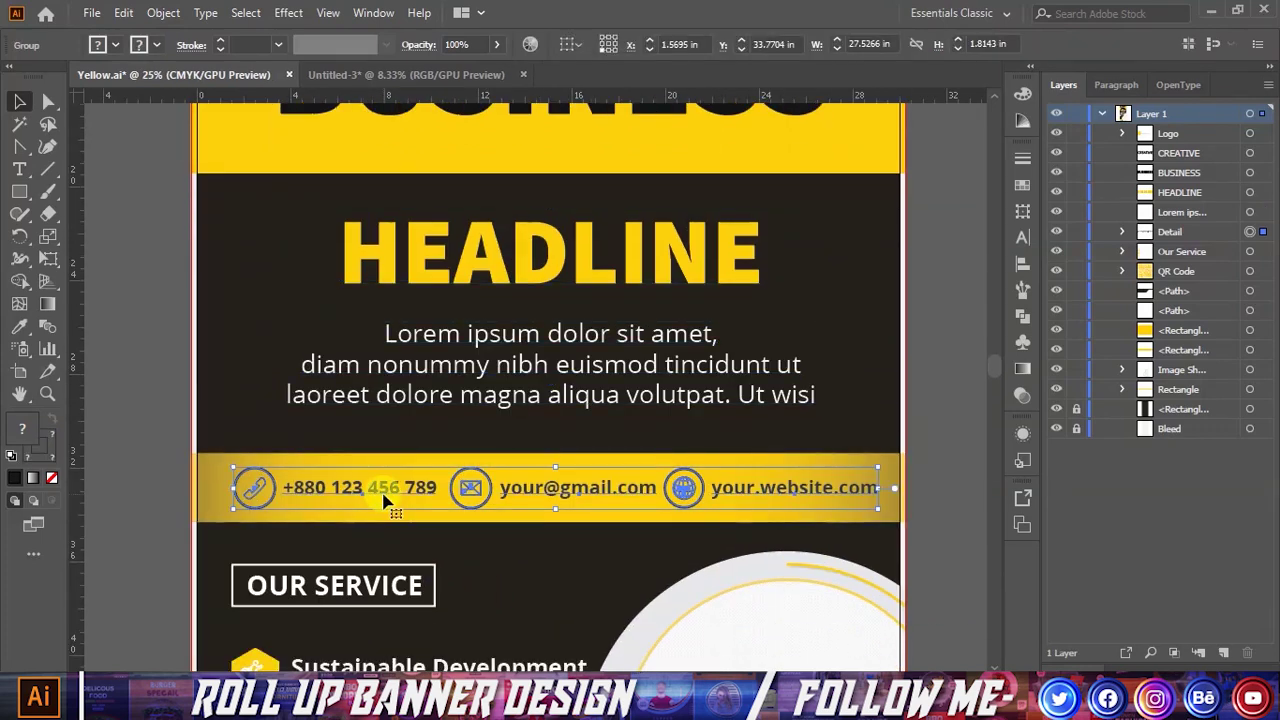
pyautogui.moveTo(385, 500)
pyautogui.mouseDown()
pyautogui.moveTo(432, 78)
pyautogui.moveTo(455, 325)
pyautogui.moveTo(470, 358)
pyautogui.mouseUp()
pyautogui.scroll(3, 474, 366)
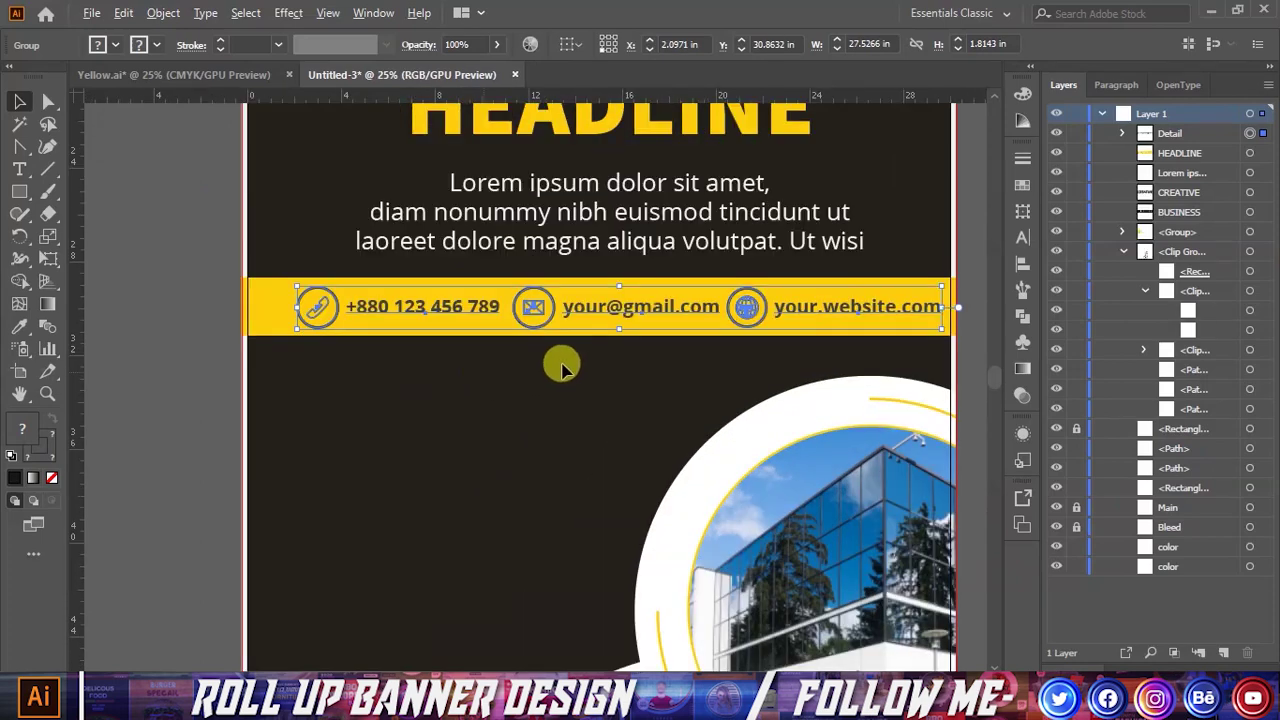
pyautogui.moveTo(705, 312); pyautogui.dragTo(649, 307)
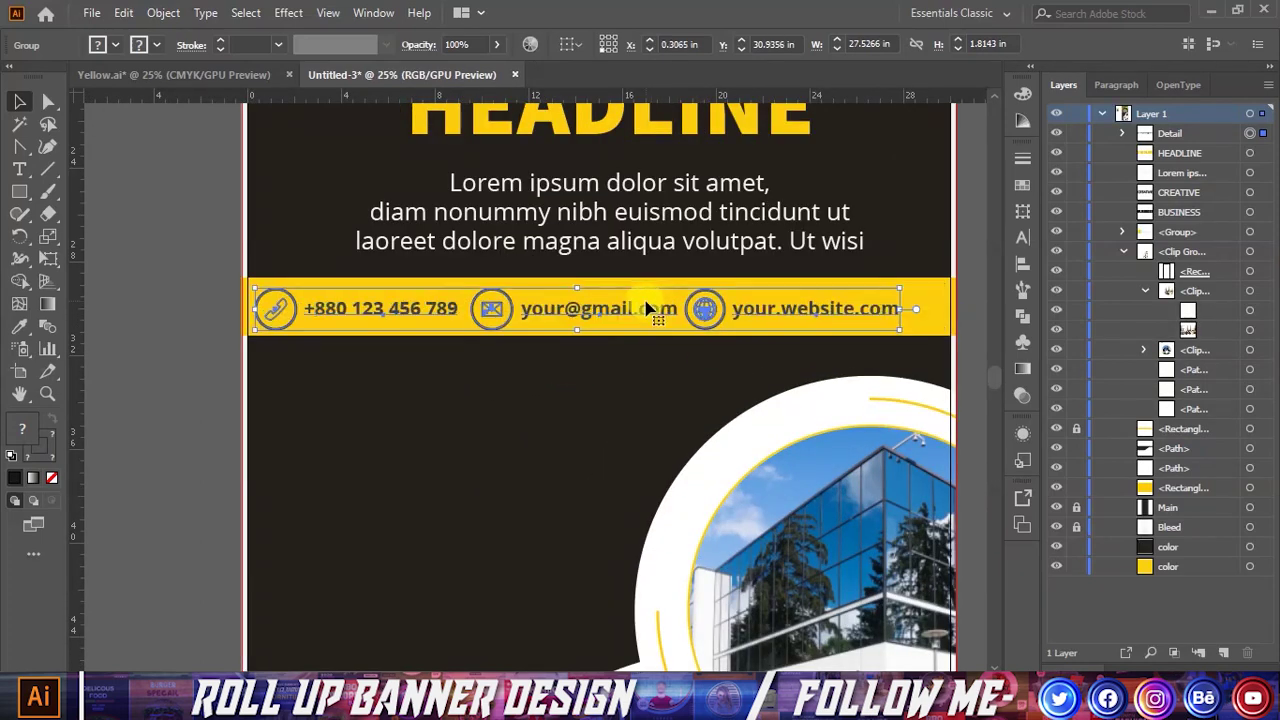
pyautogui.press('Right')
pyautogui.press('Right')
pyautogui.press('Right')
pyautogui.press('Right')
pyautogui.press('Right')
pyautogui.hotkey('ctrl', '-')
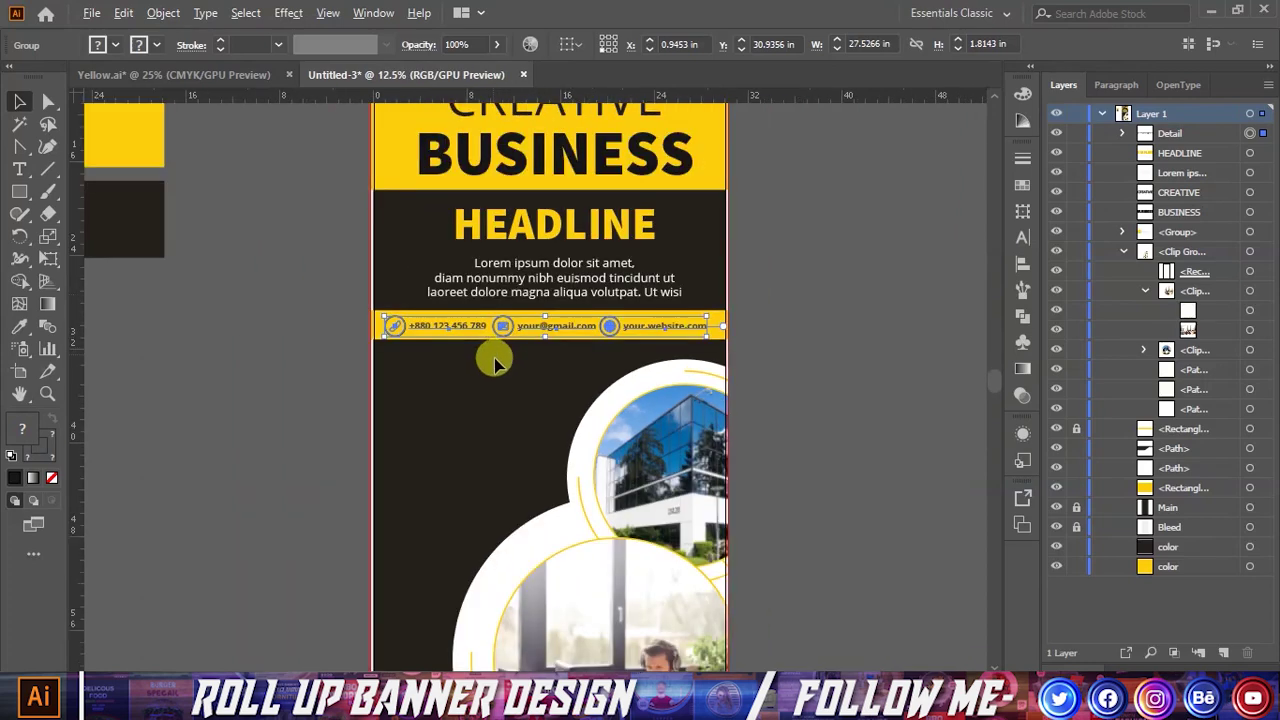
pyautogui.click(860, 375)
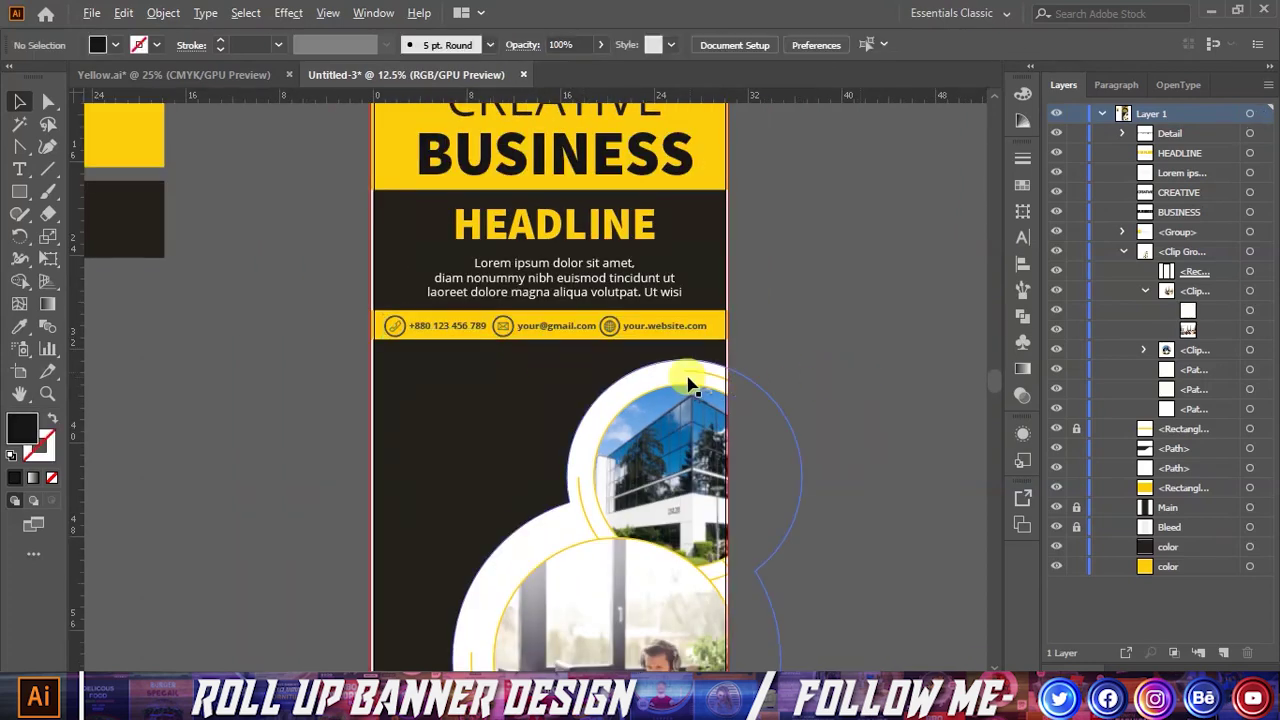
pyautogui.hotkey('ctrl', '-')
pyautogui.click(246, 86)
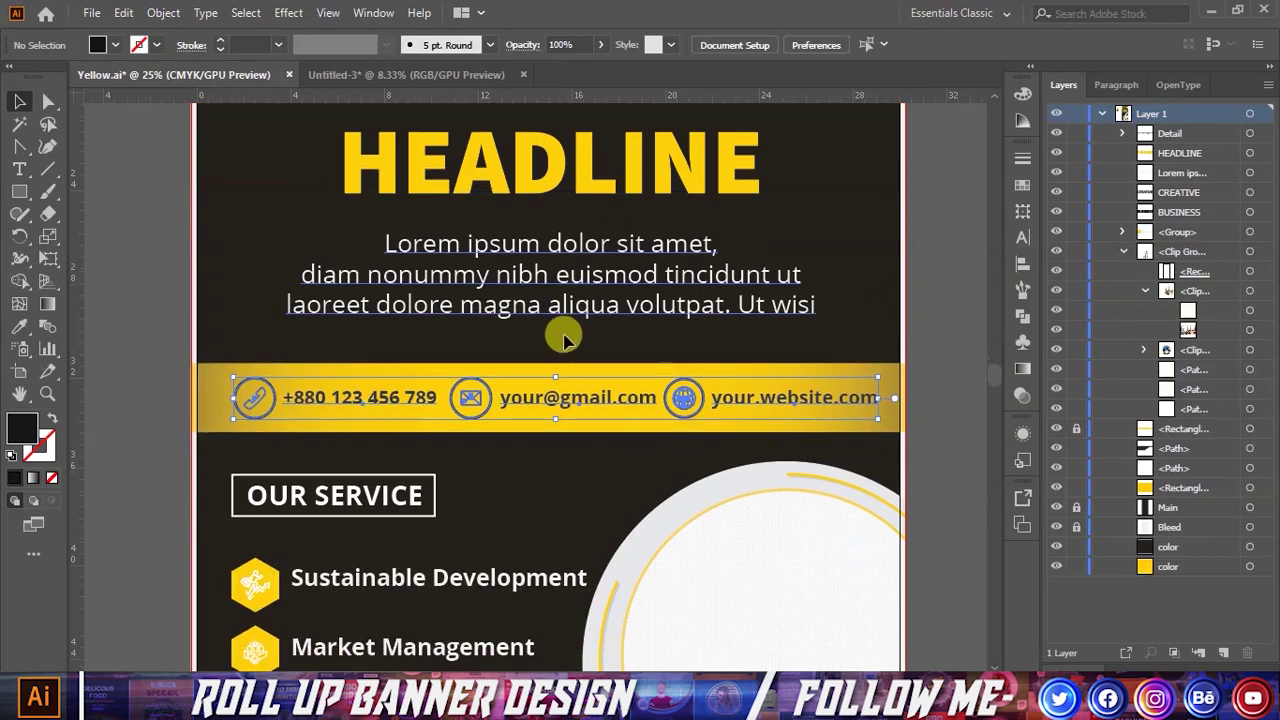
# Step: Copy the OUR SERVICE list from Yellow.ai and position it below the contact strip
pyautogui.scroll(-3, 563, 331)
pyautogui.scroll(-3, 514, 366)
pyautogui.scroll(-1, 443, 343)
pyautogui.click(388, 270)
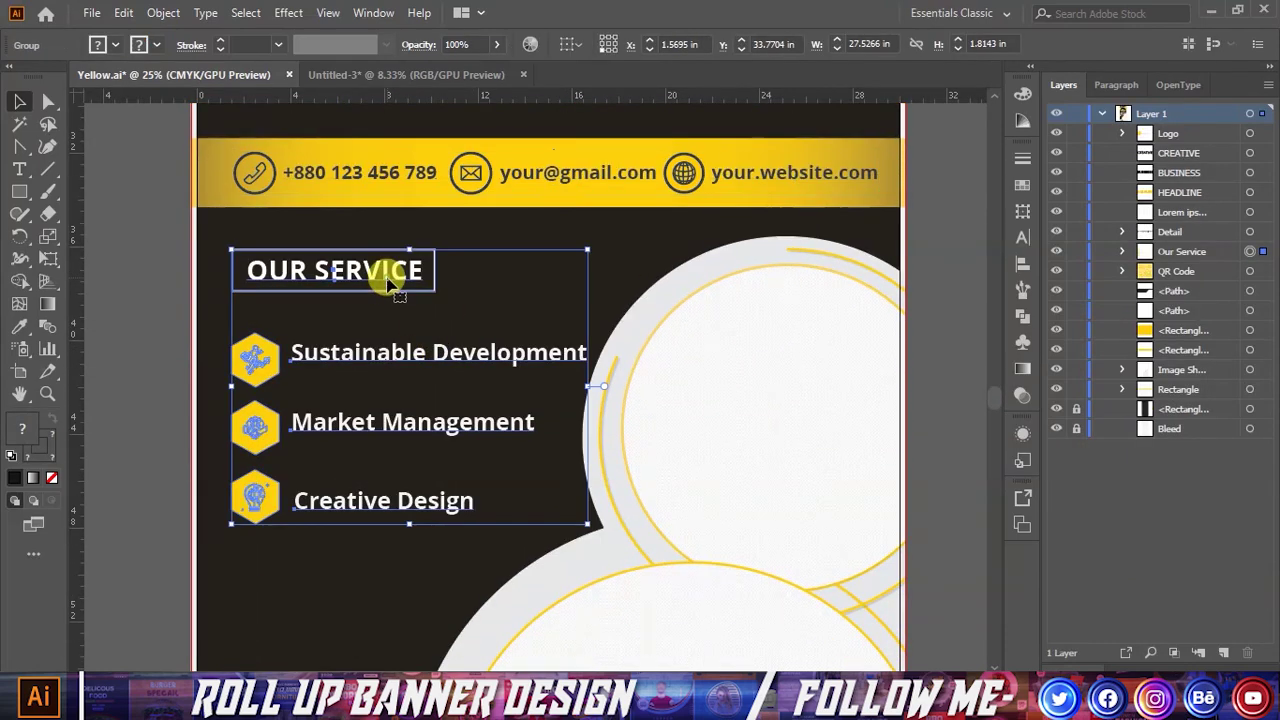
pyautogui.moveTo(356, 356); pyautogui.dragTo(447, 296)
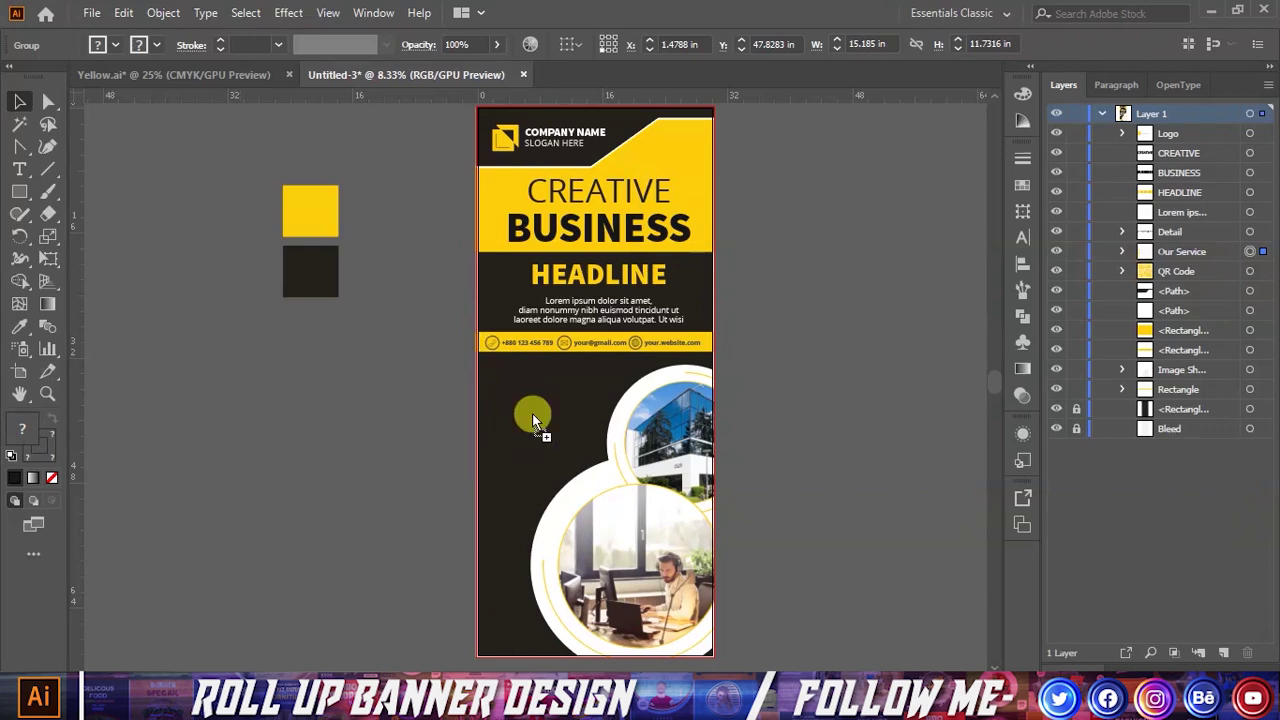
pyautogui.moveTo(447, 296); pyautogui.dragTo(529, 414)
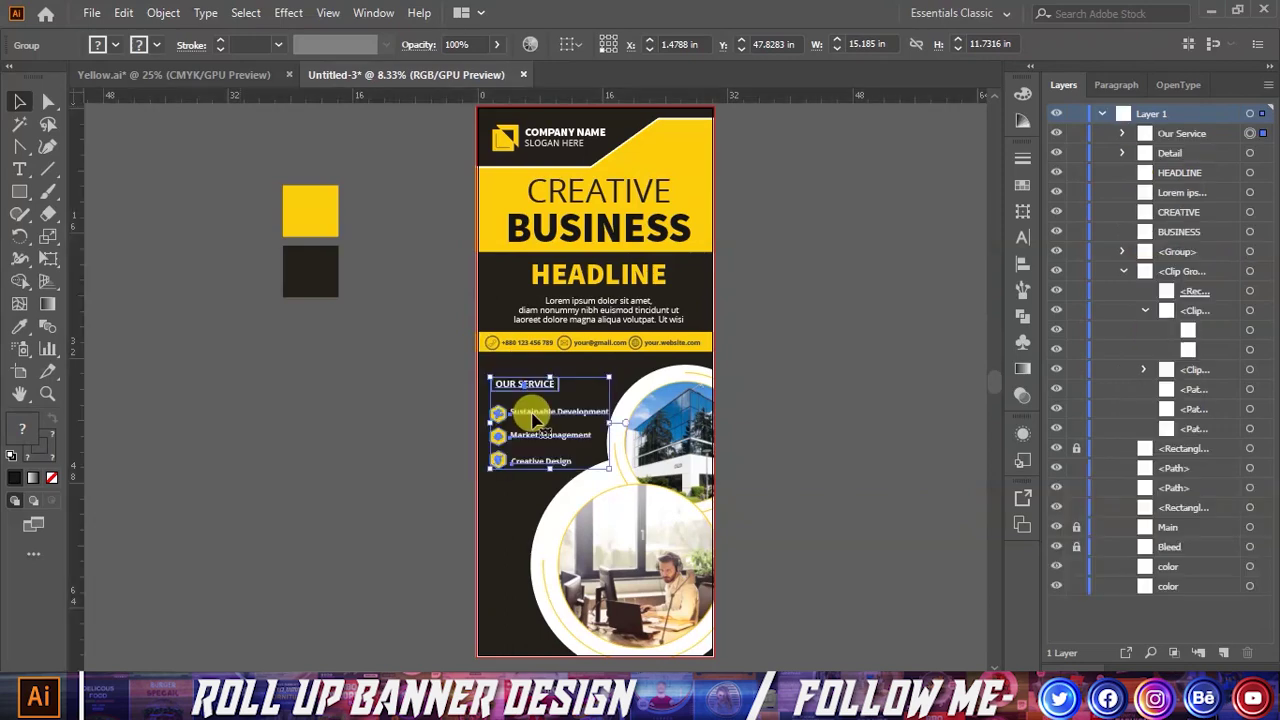
pyautogui.scroll(-2, 543, 400)
pyautogui.scroll(2, 562, 372)
pyautogui.scroll(1, 568, 318)
pyautogui.moveTo(527, 289); pyautogui.dragTo(521, 258)
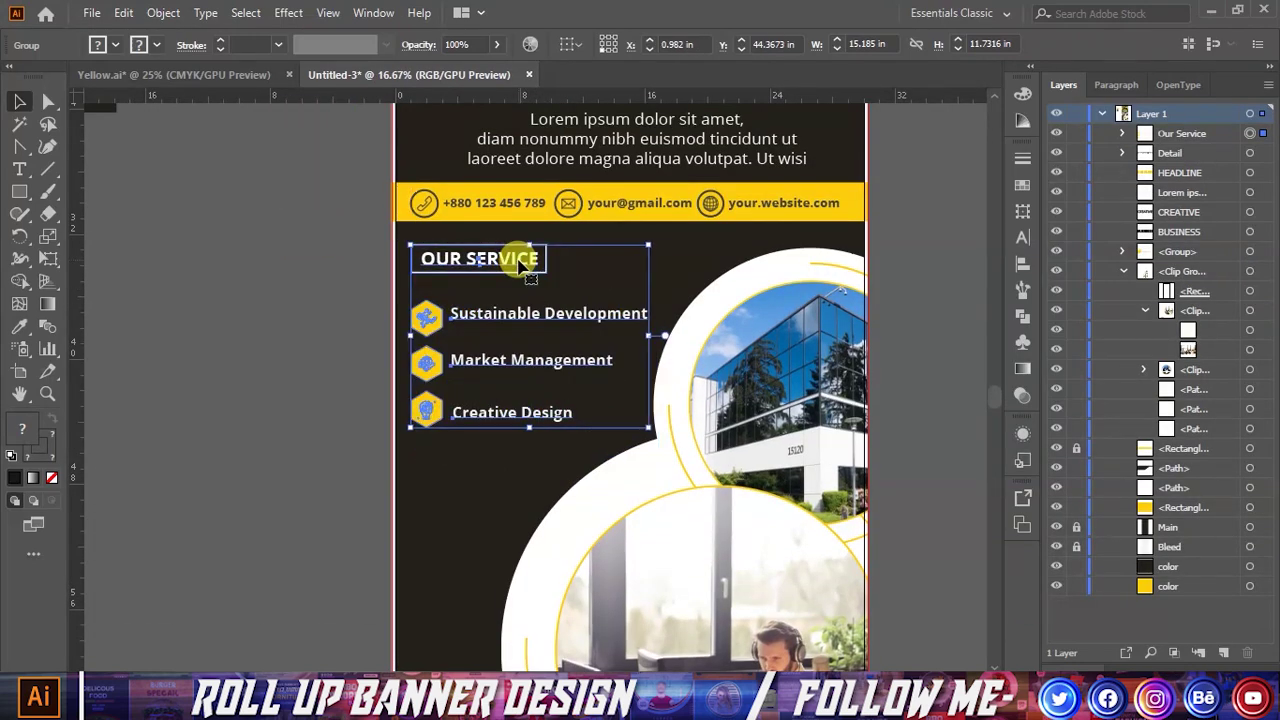
# Step: Nudge the OUR SERVICE block right twice with Shift+Right
pyautogui.hotkey('shift', 'Right')
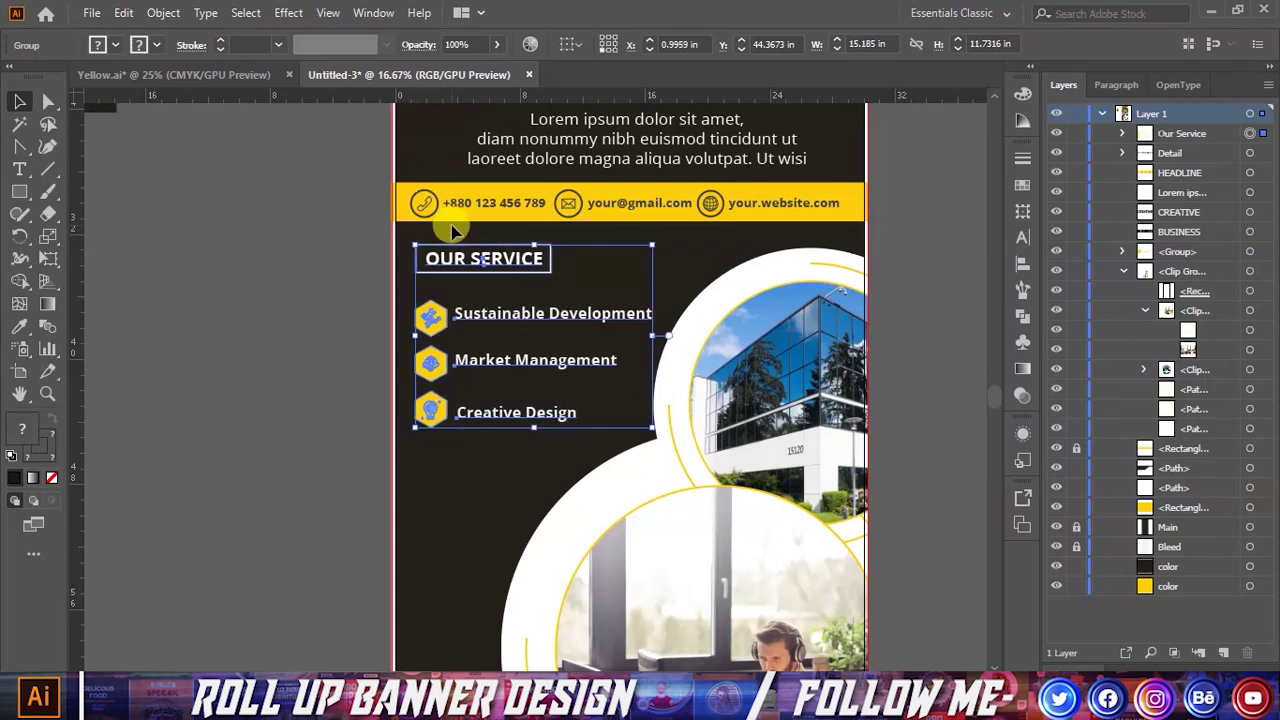
pyautogui.click(210, 300)
pyautogui.scroll(-1, 216, 306)
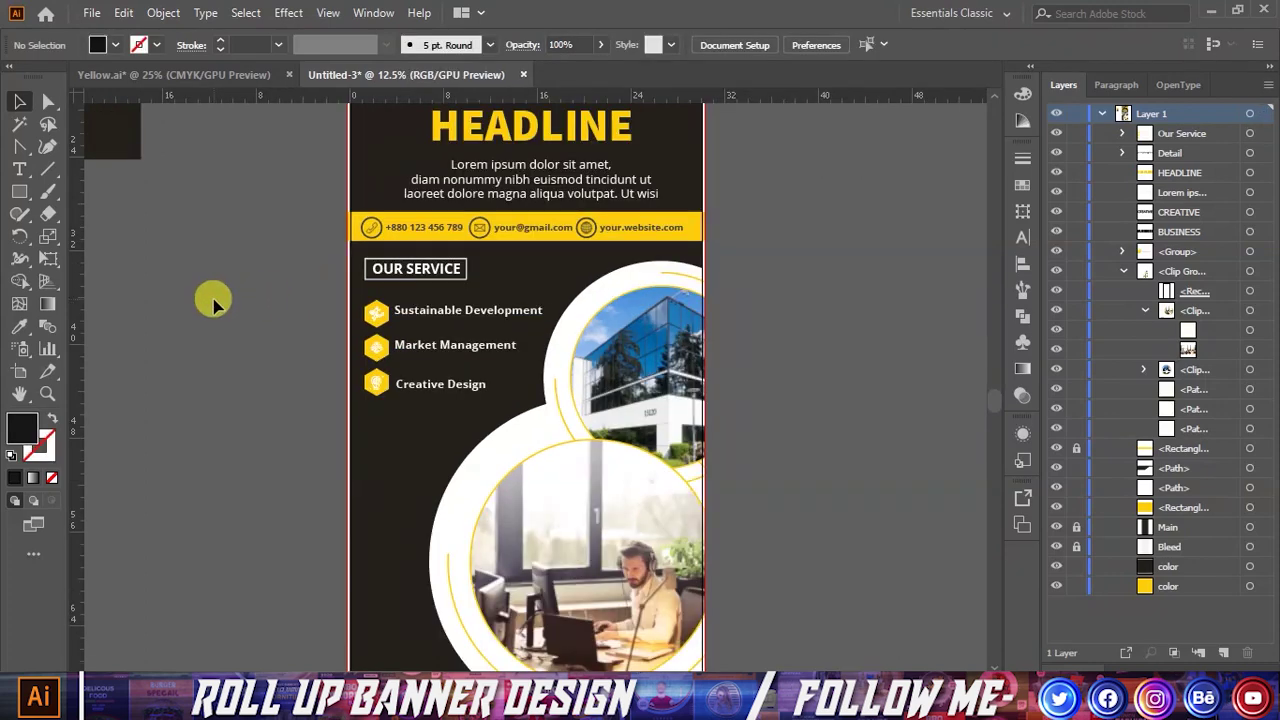
pyautogui.click(443, 345)
pyautogui.hotkey('shift', 'Right')
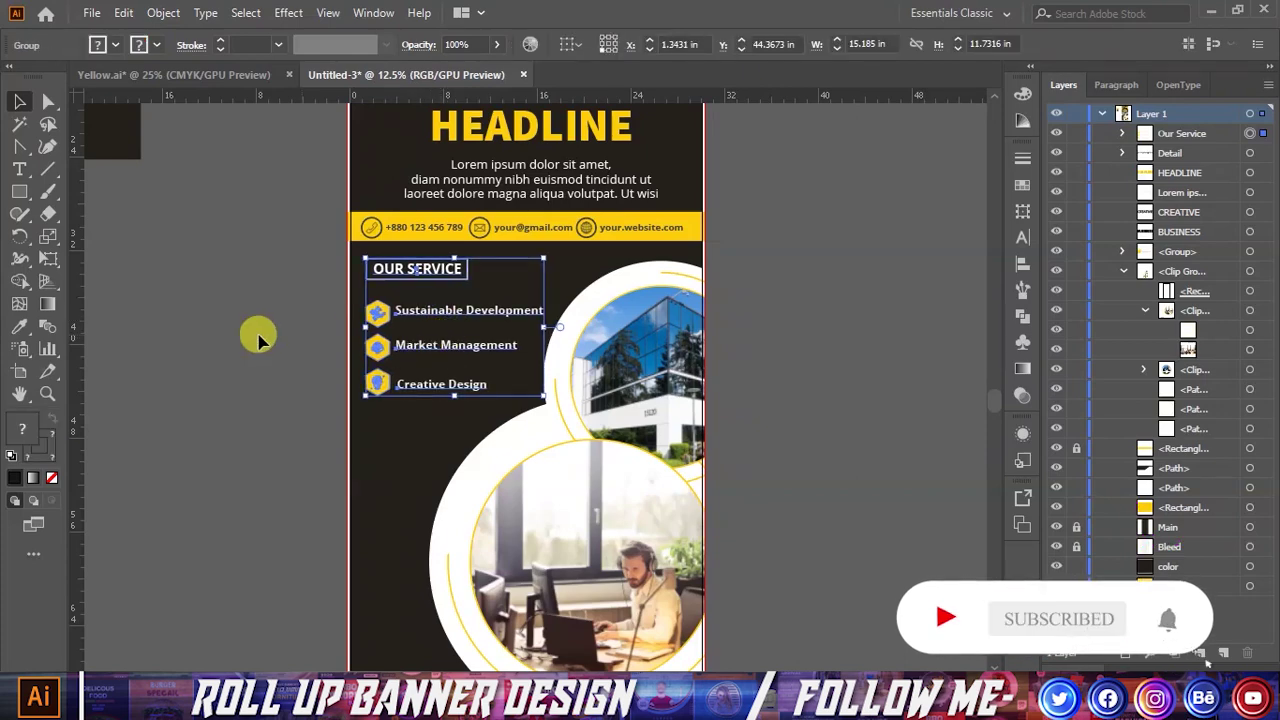
pyautogui.click(257, 340)
pyautogui.scroll(-3, 270, 350)
pyautogui.click(20, 195)
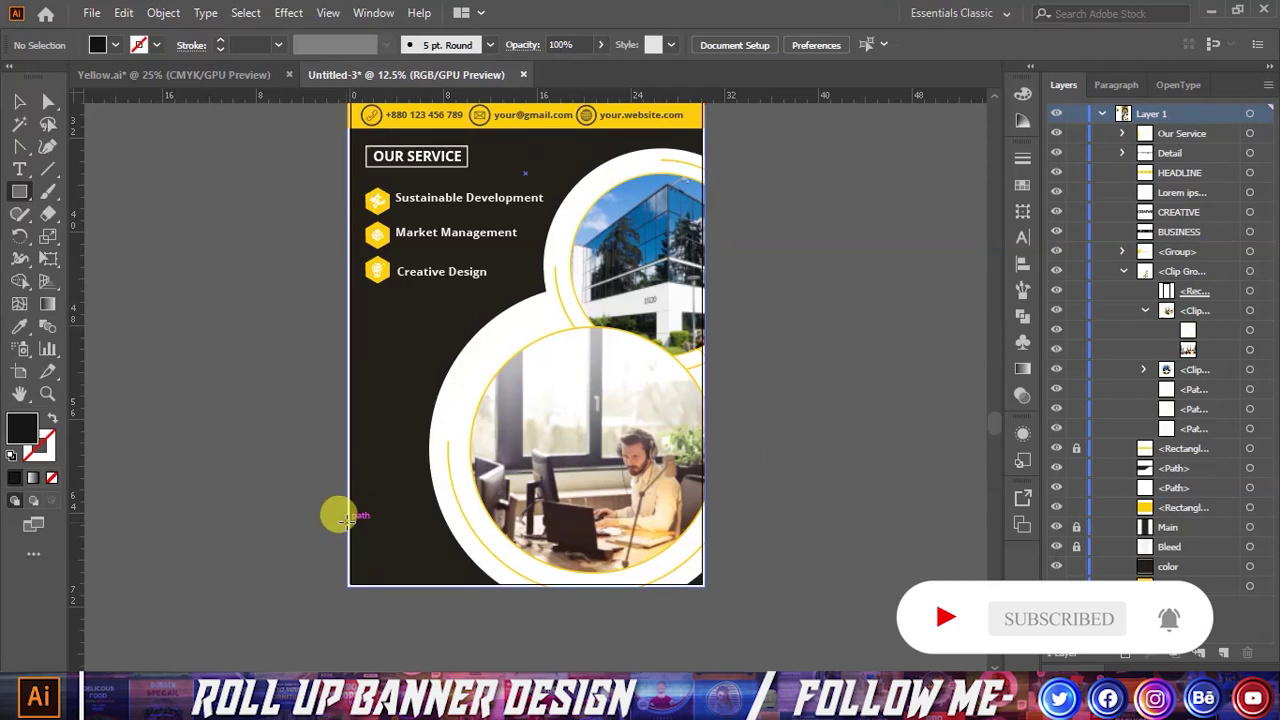
# Step: Draw a long bar across the lower banner and give it the HEADLINE's yellow with the Eyedropper
pyautogui.keyDown('alt'); pyautogui.scroll(3, 338, 515); pyautogui.keyUp('alt')
pyautogui.moveTo(218, 485); pyautogui.dragTo(910, 537)
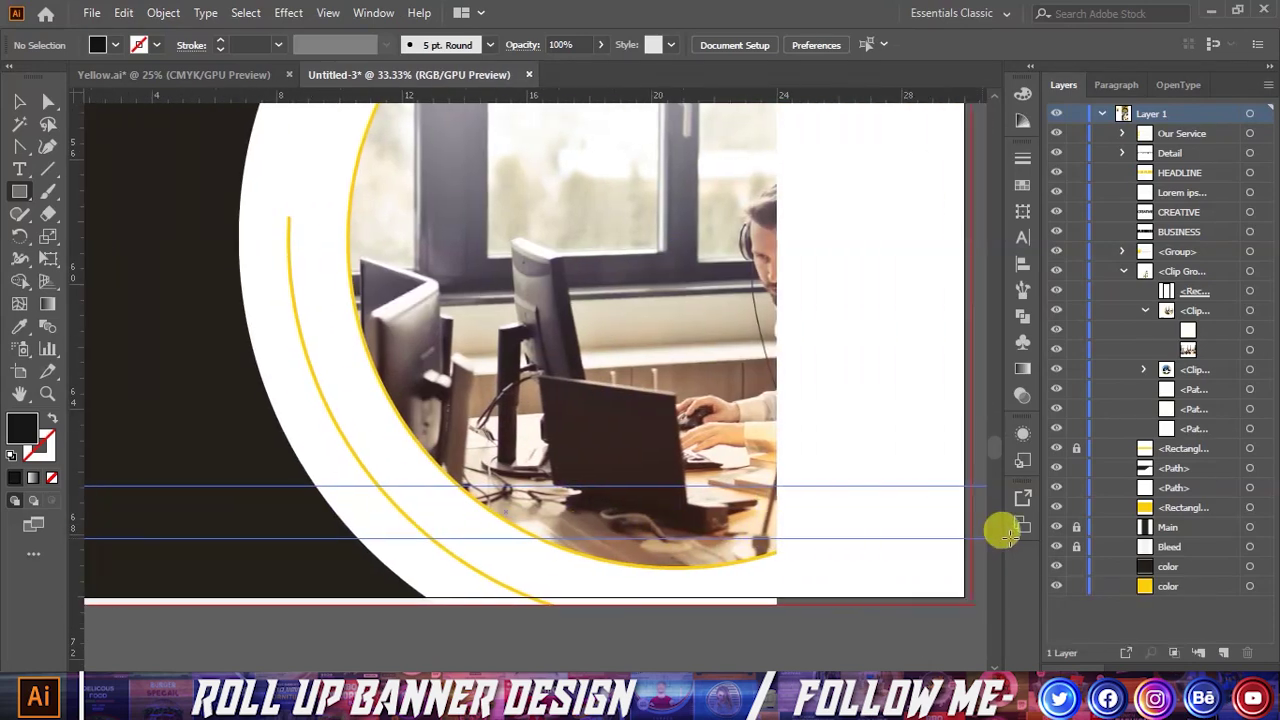
pyautogui.moveTo(910, 537); pyautogui.dragTo(874, 537)
pyautogui.keyDown('alt'); pyautogui.scroll(-1, 874, 537); pyautogui.keyUp('alt')
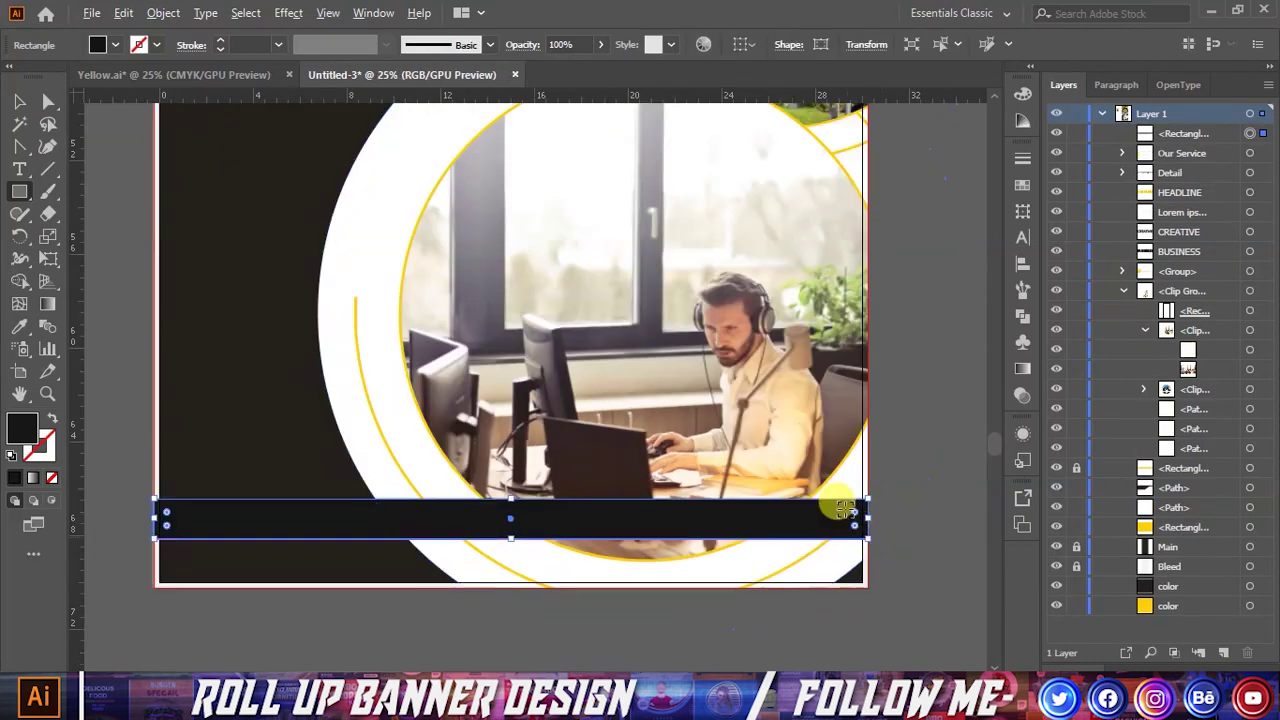
pyautogui.click(19, 326)
pyautogui.keyDown('alt'); pyautogui.scroll(-2, 390, 392); pyautogui.keyUp('alt')
pyautogui.scroll(2, 366, 349)
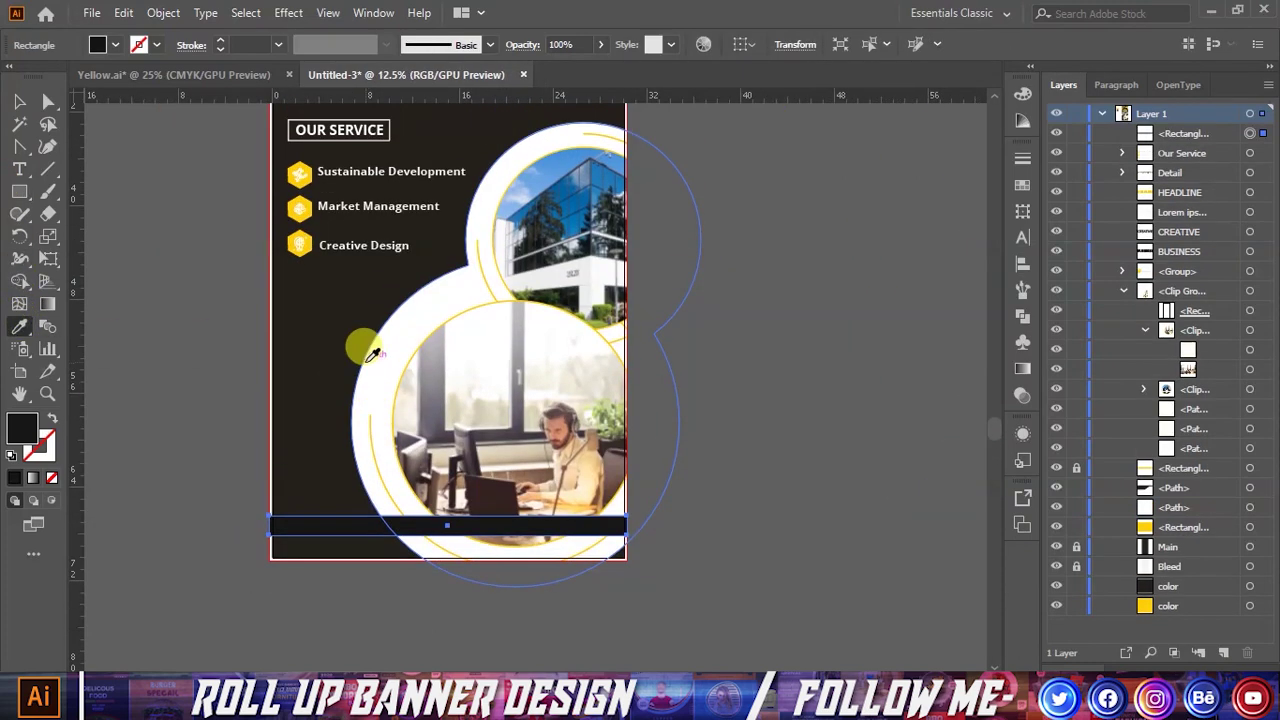
pyautogui.scroll(3, 323, 266)
pyautogui.scroll(1, 316, 310)
pyautogui.scroll(1, 403, 297)
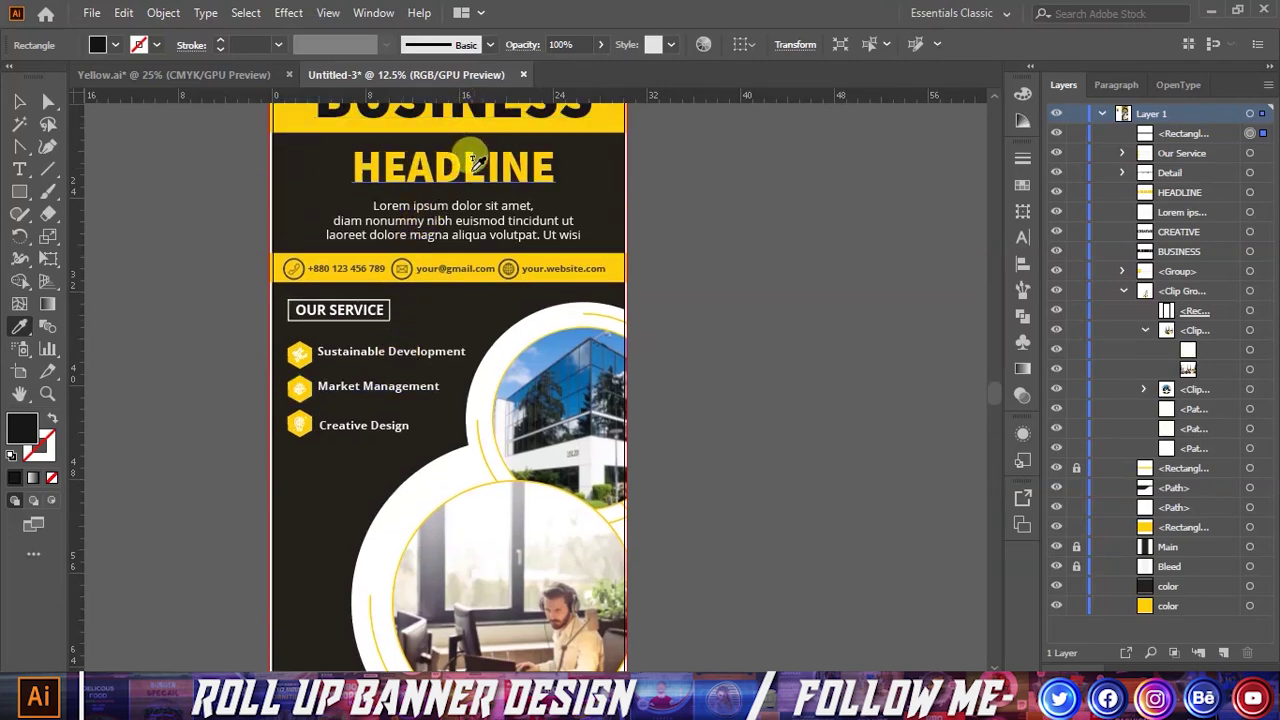
pyautogui.click(366, 158)
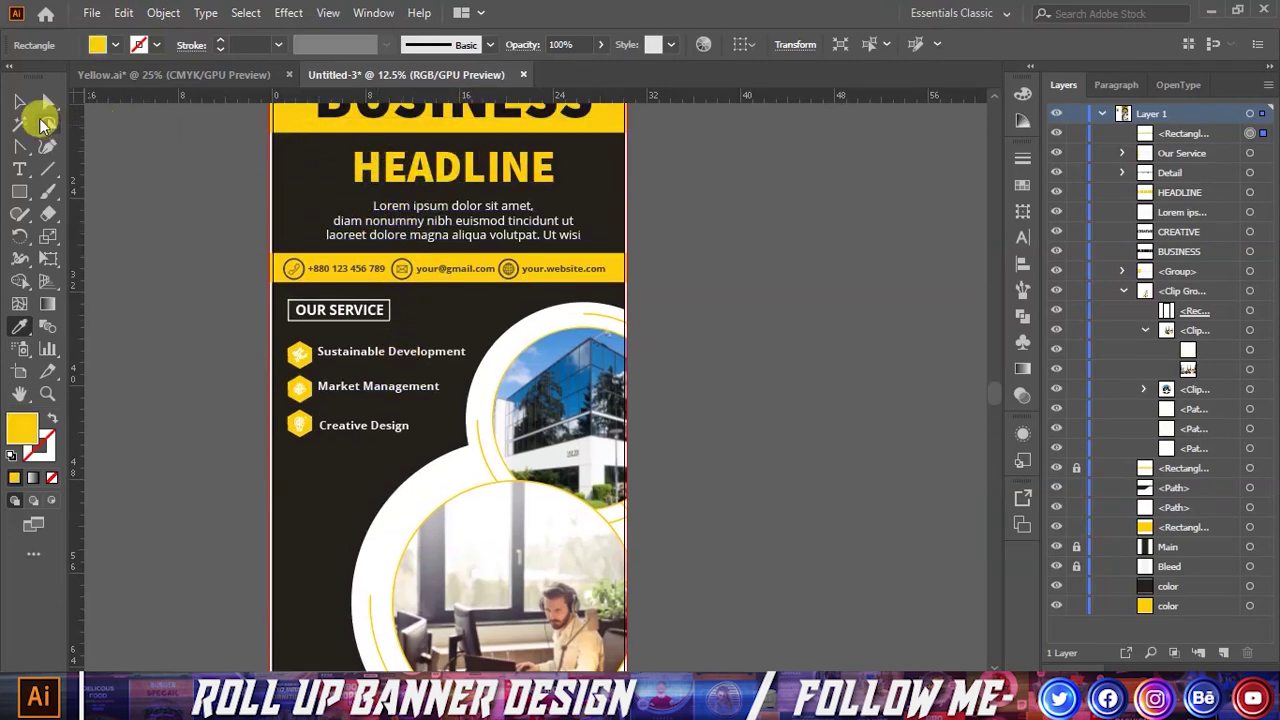
pyautogui.press('v')
# Step: Move the yellow bar's layer below the circular photo's clip group in the Layers panel
pyautogui.scroll(-5, 400, 450)
pyautogui.scroll(-1, 423, 540)
pyautogui.scroll(1, 423, 571)
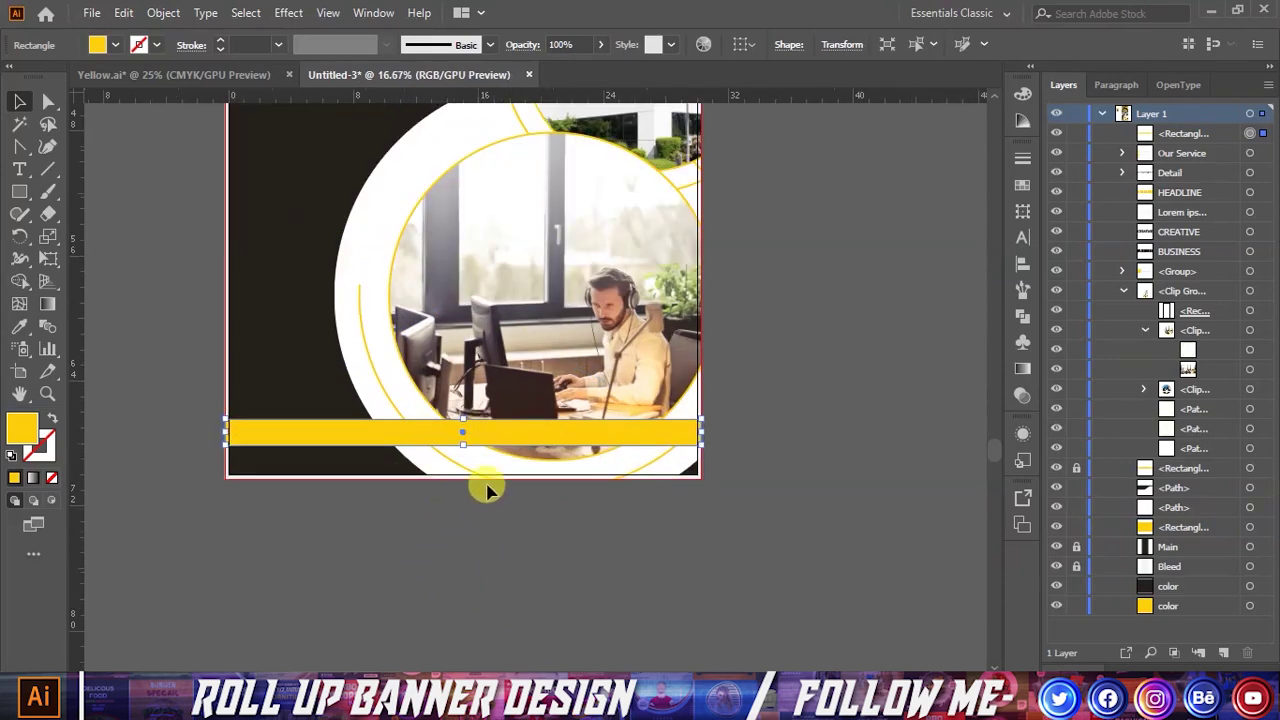
pyautogui.moveTo(1183, 133); pyautogui.dragTo(1190, 455)
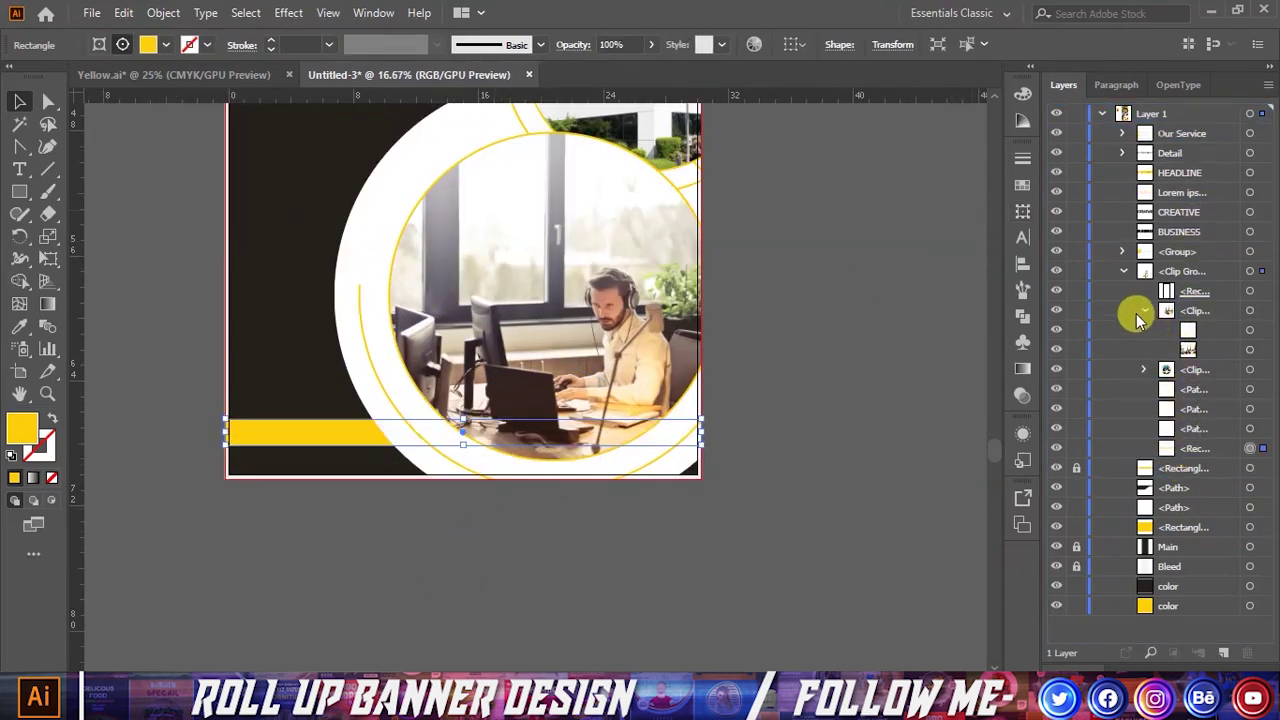
pyautogui.click(1122, 272)
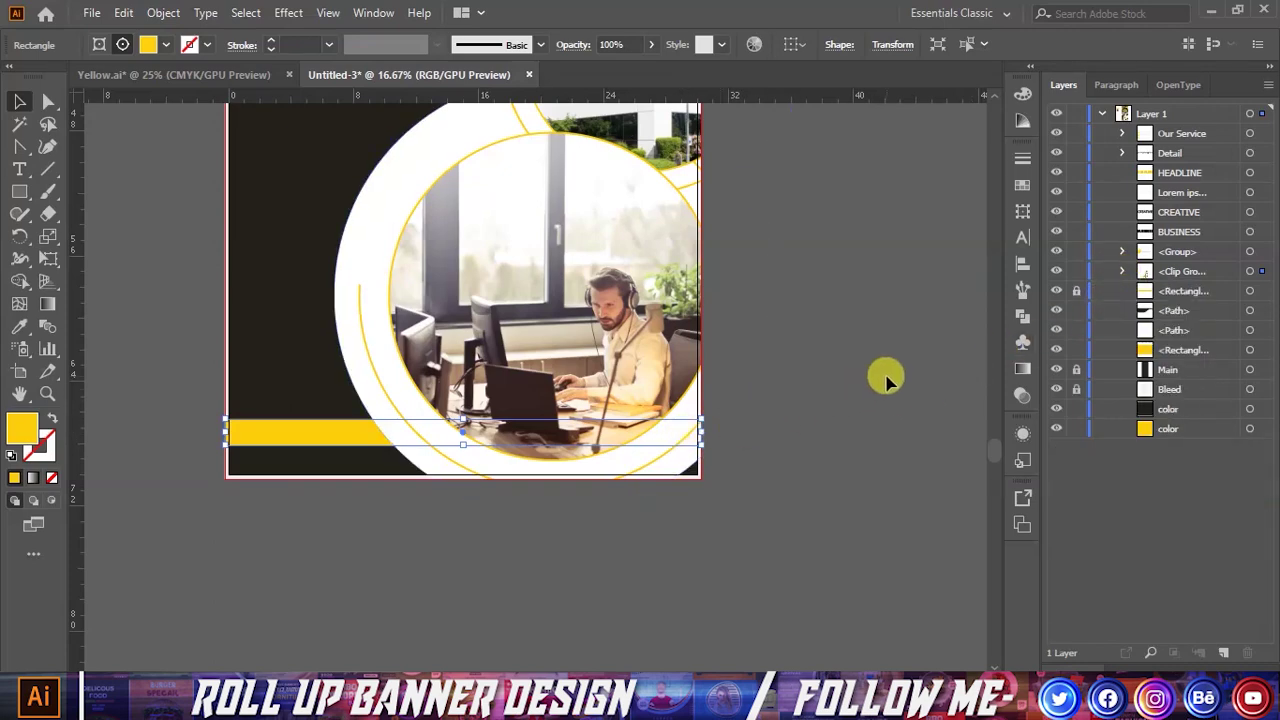
pyautogui.click(890, 235)
# Step: Inspect the photo clip group's contents in the Layers panel, then deselect everything
pyautogui.click(371, 429)
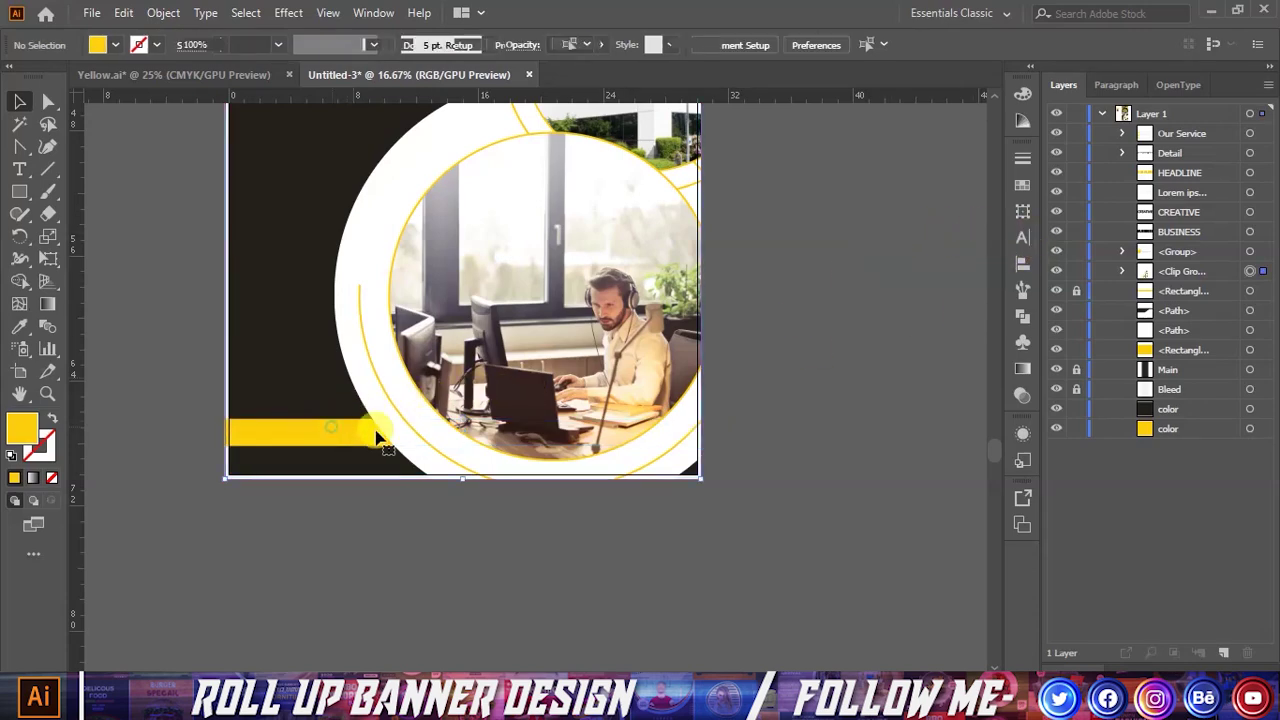
pyautogui.click(1122, 271)
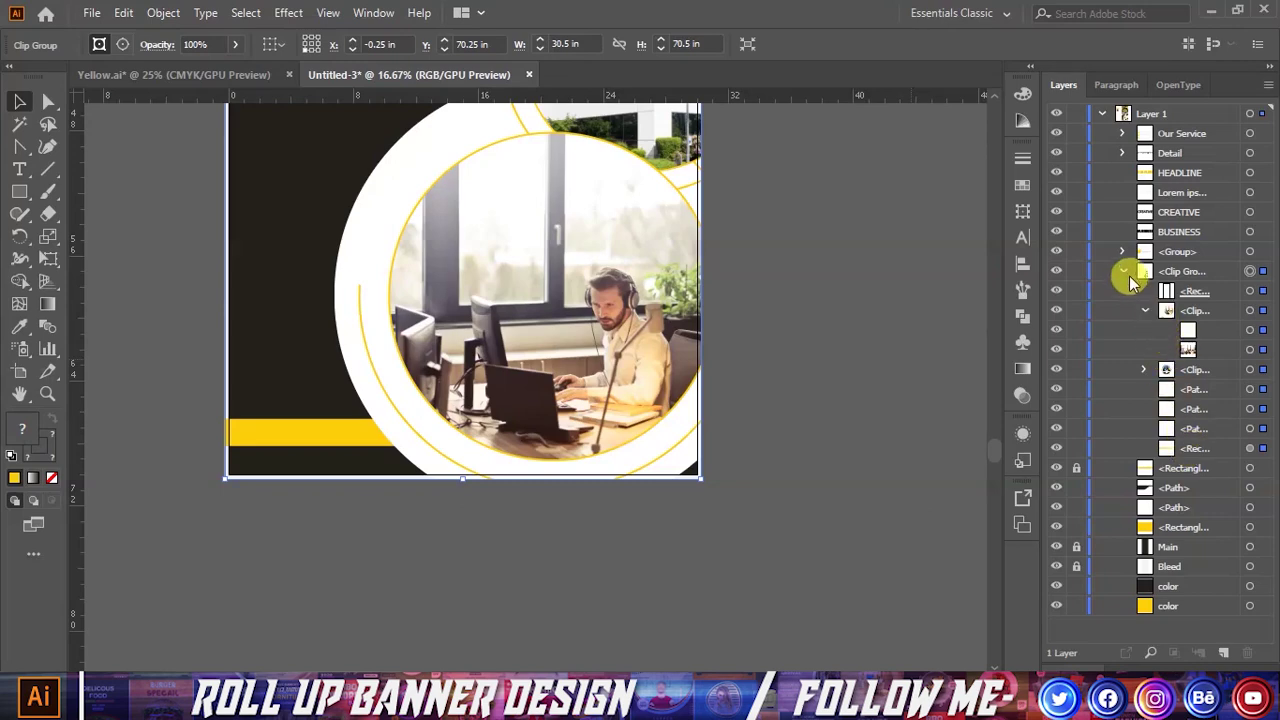
pyautogui.click(1124, 271)
pyautogui.click(673, 516)
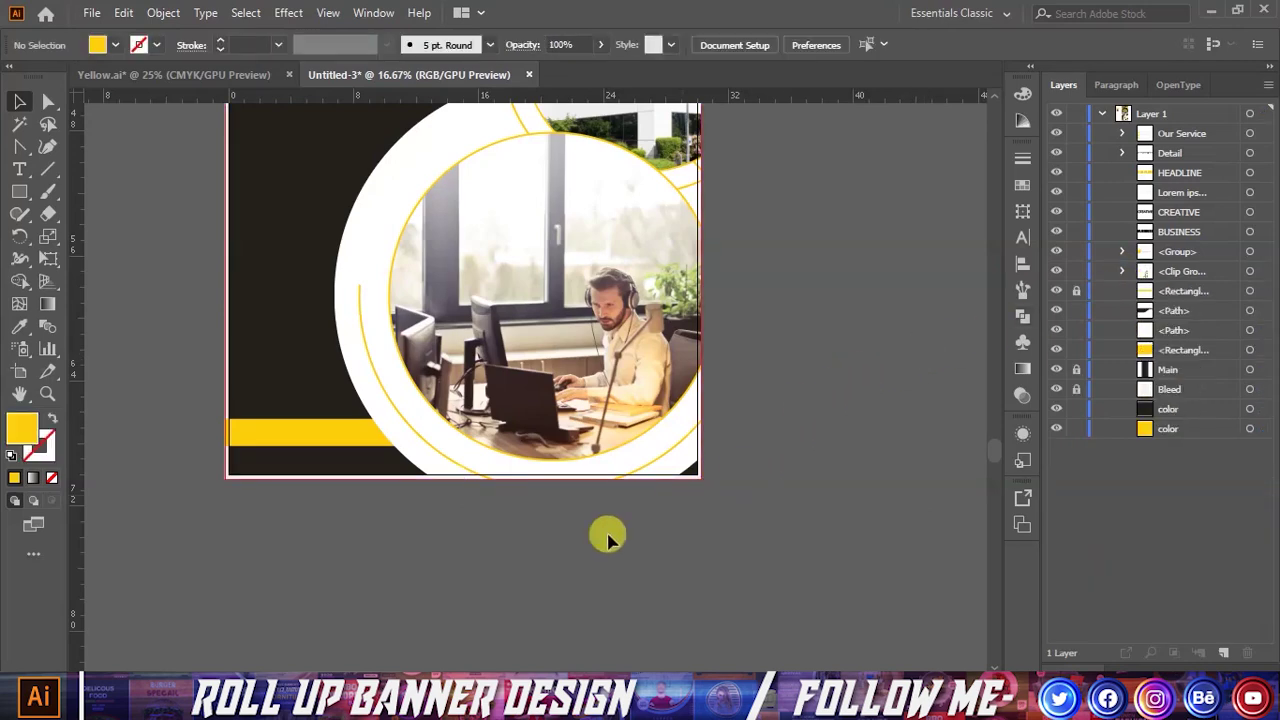
pyautogui.click(180, 74)
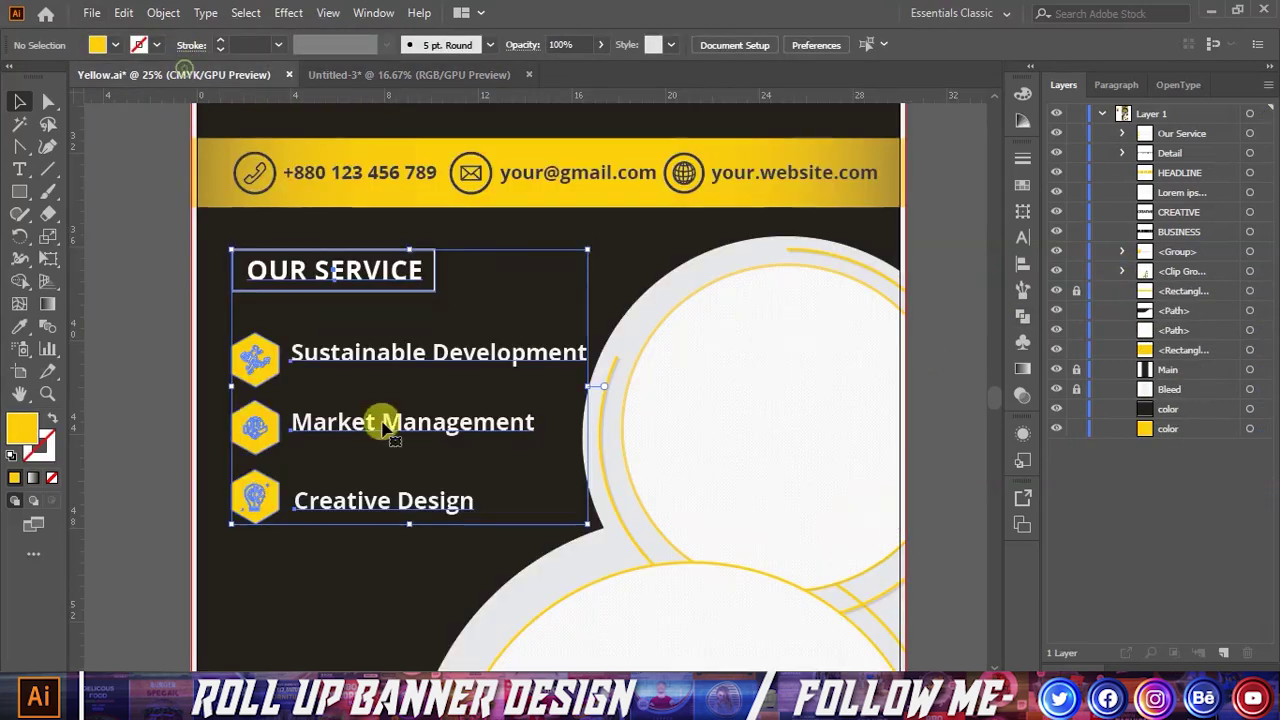
# Step: Bring the yellow QR code from Yellow.ai onto the banner's lower-left yellow bar
pyautogui.scroll(-5, 340, 520)
pyautogui.scroll(-2, 330, 570)
pyautogui.moveTo(315, 610)
pyautogui.mouseDown()
pyautogui.moveTo(408, 80)
pyautogui.moveTo(398, 318)
pyautogui.mouseUp()
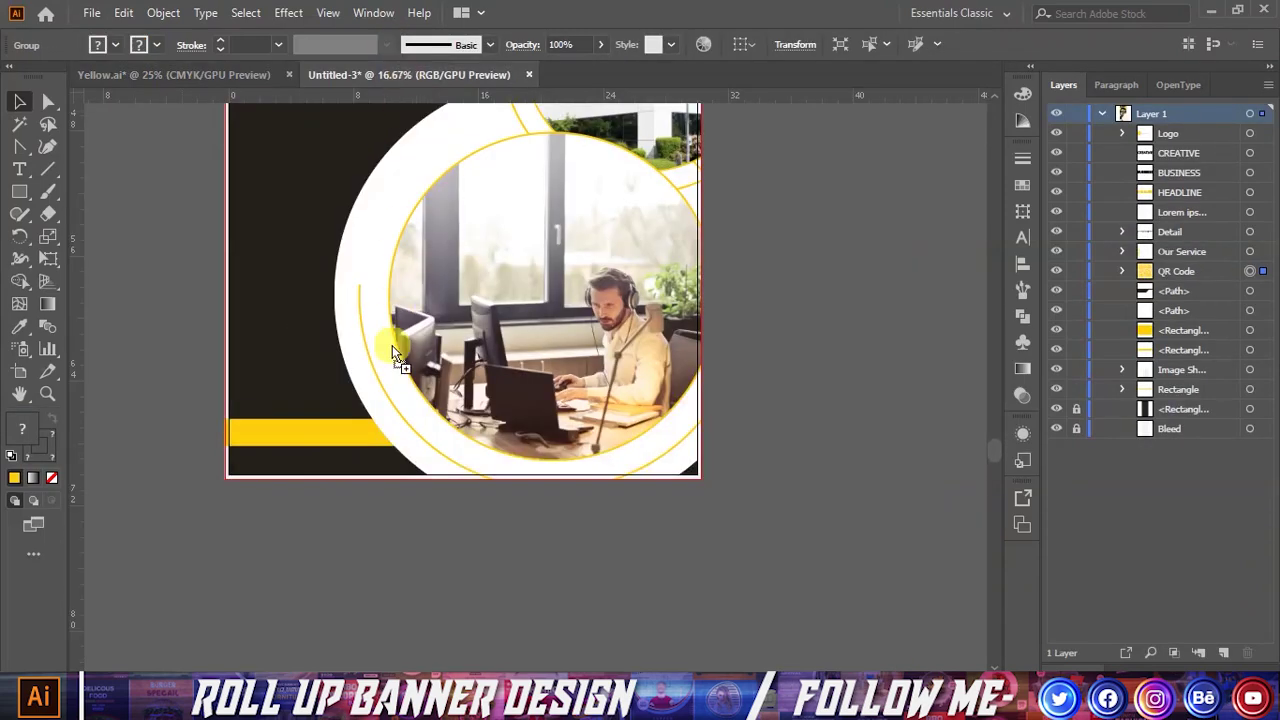
pyautogui.moveTo(310, 435)
pyautogui.mouseDown()
pyautogui.moveTo(294, 443)
pyautogui.moveTo(287, 408)
pyautogui.mouseUp()
pyautogui.scroll(2, 286, 451)
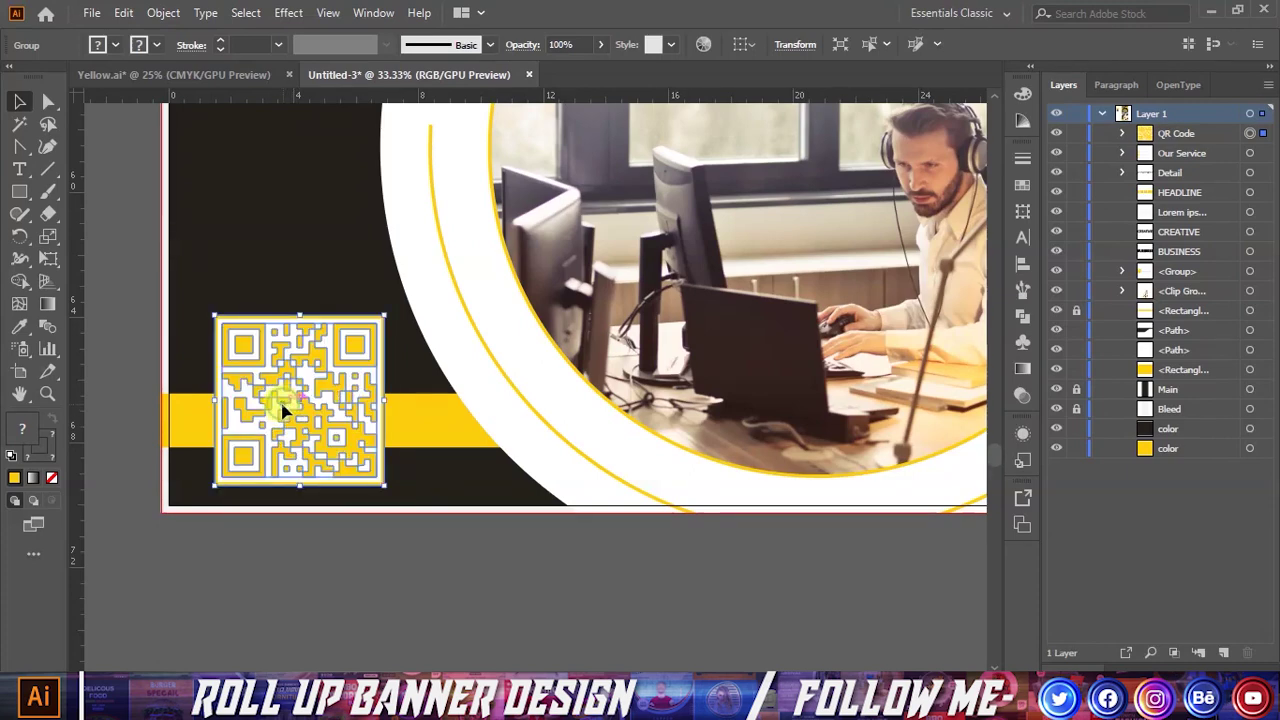
pyautogui.click(357, 577)
# Step: Select both colour reference squares beside the banner
pyautogui.scroll(-4, 500, 576)
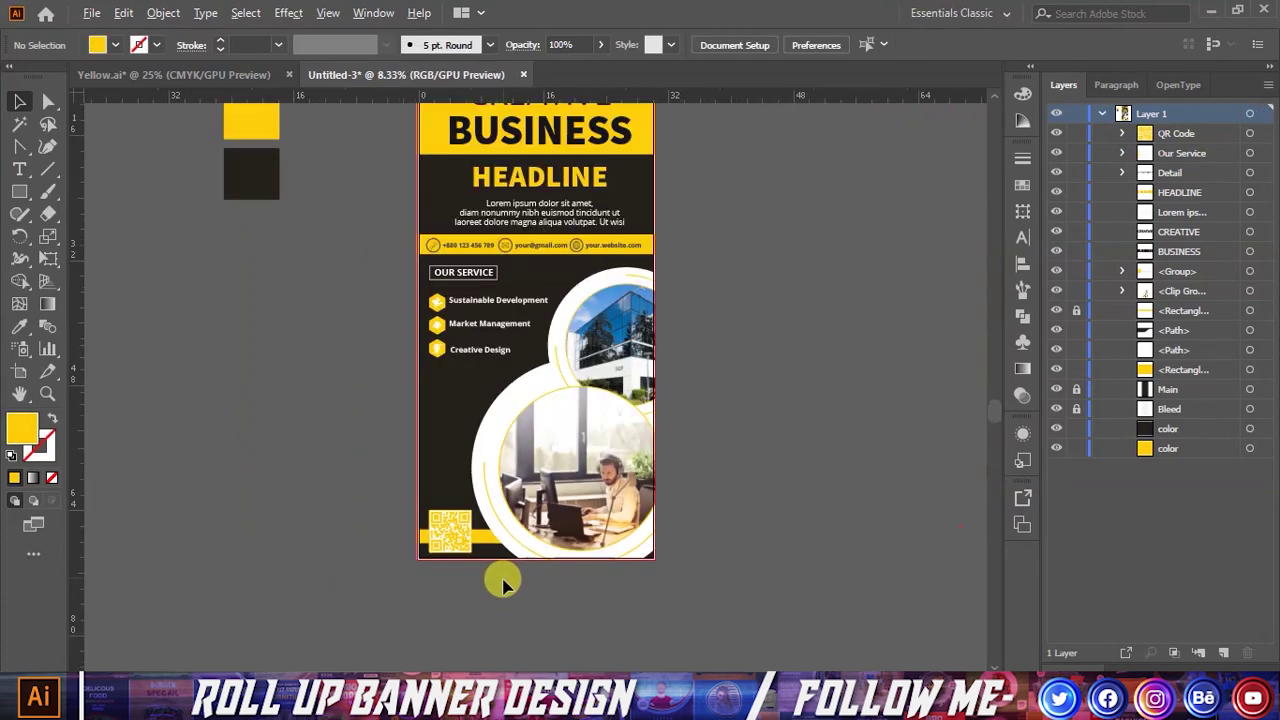
pyautogui.scroll(-1, 503, 580)
pyautogui.scroll(1, 578, 596)
pyautogui.scroll(-1, 590, 565)
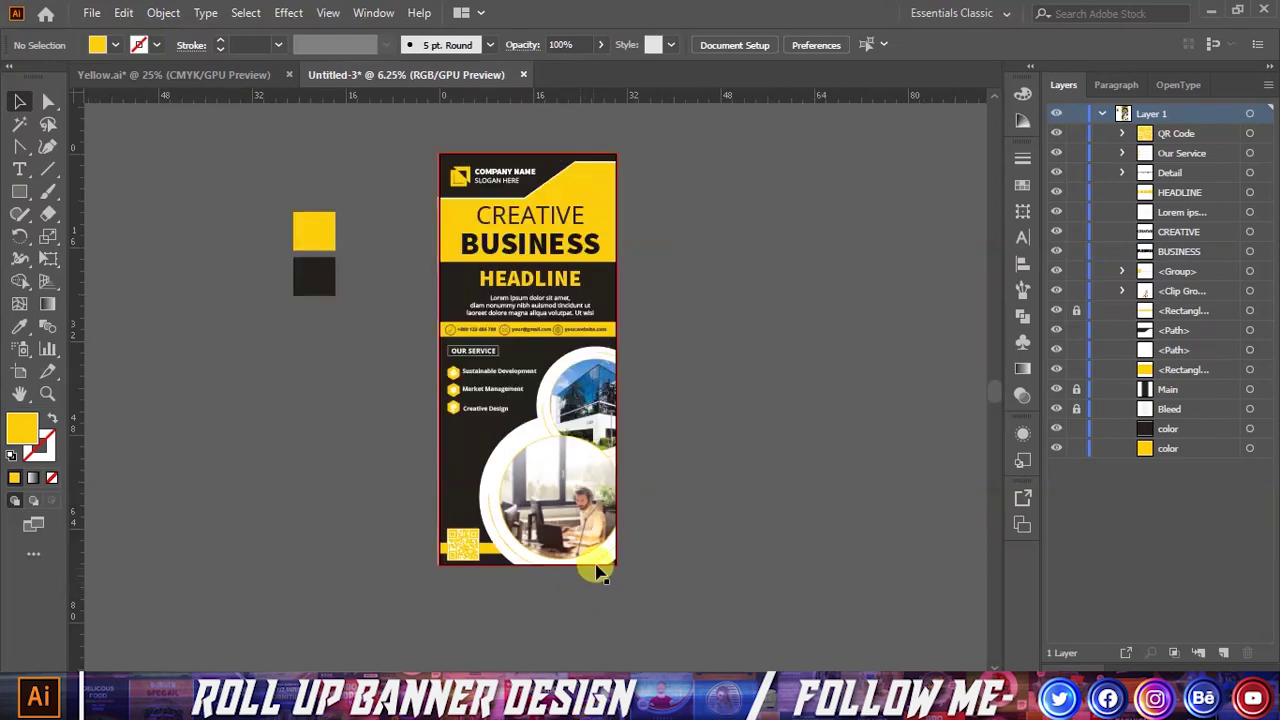
pyautogui.scroll(1, 590, 560)
pyautogui.moveTo(308, 279); pyautogui.dragTo(334, 369)
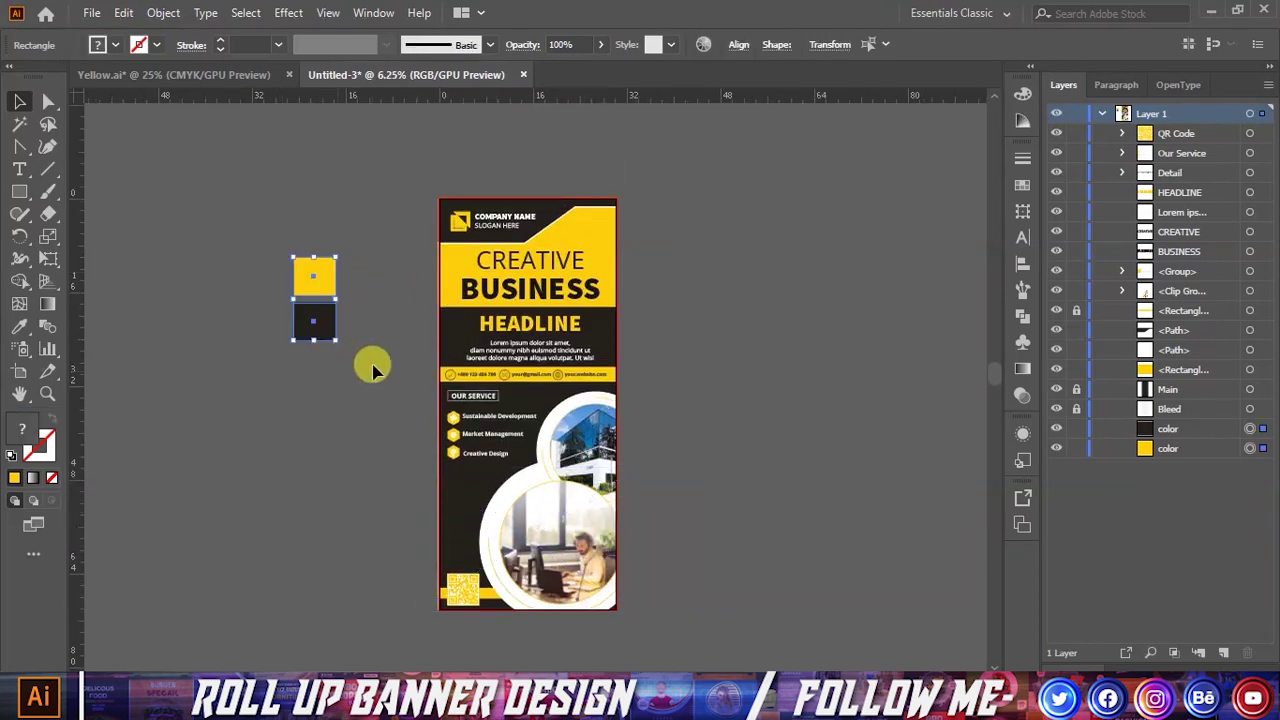
# Step: Check the dark and yellow squares' exact fill colours in the Color Picker without changing them
pyautogui.click(330, 333)
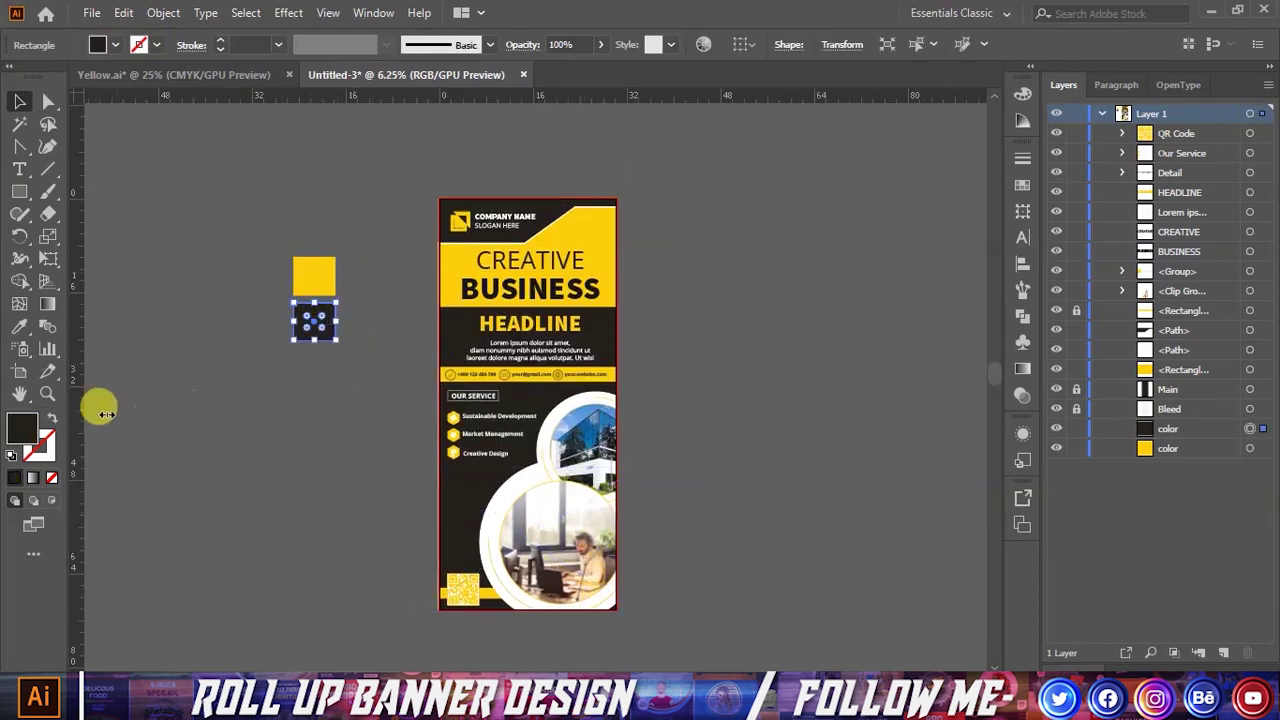
pyautogui.doubleClick(24, 428)
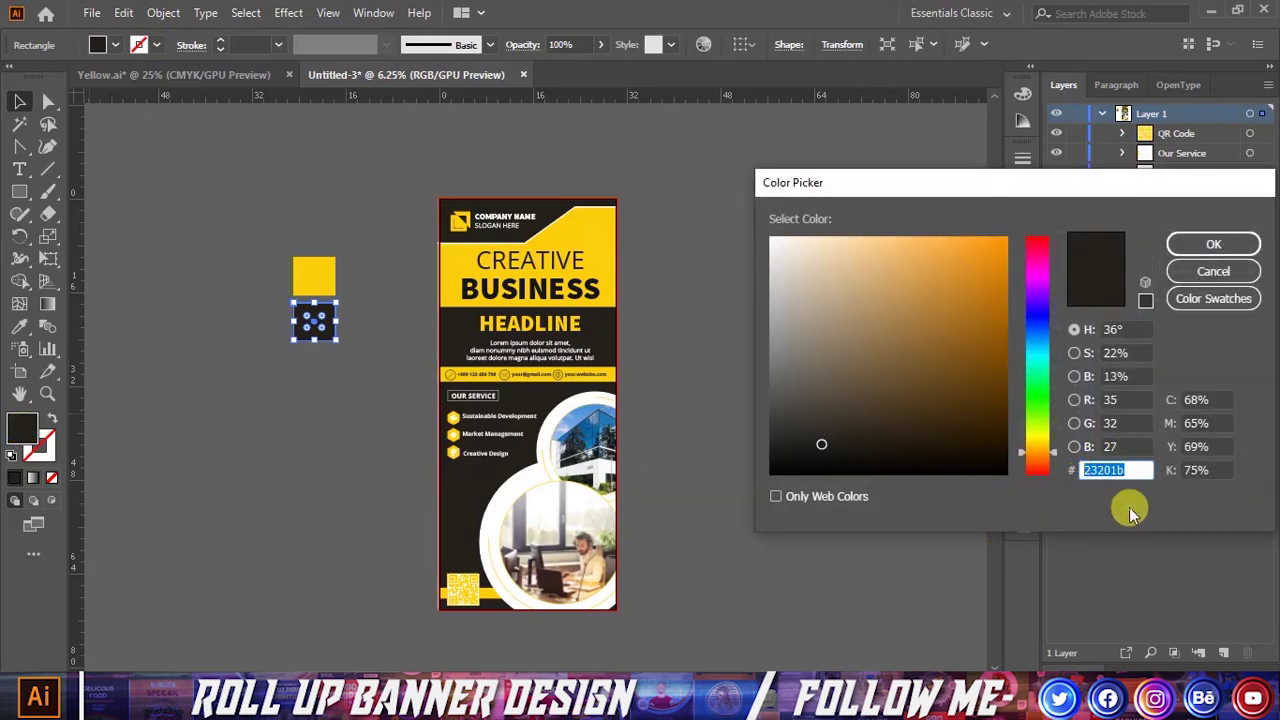
pyautogui.click(1213, 271)
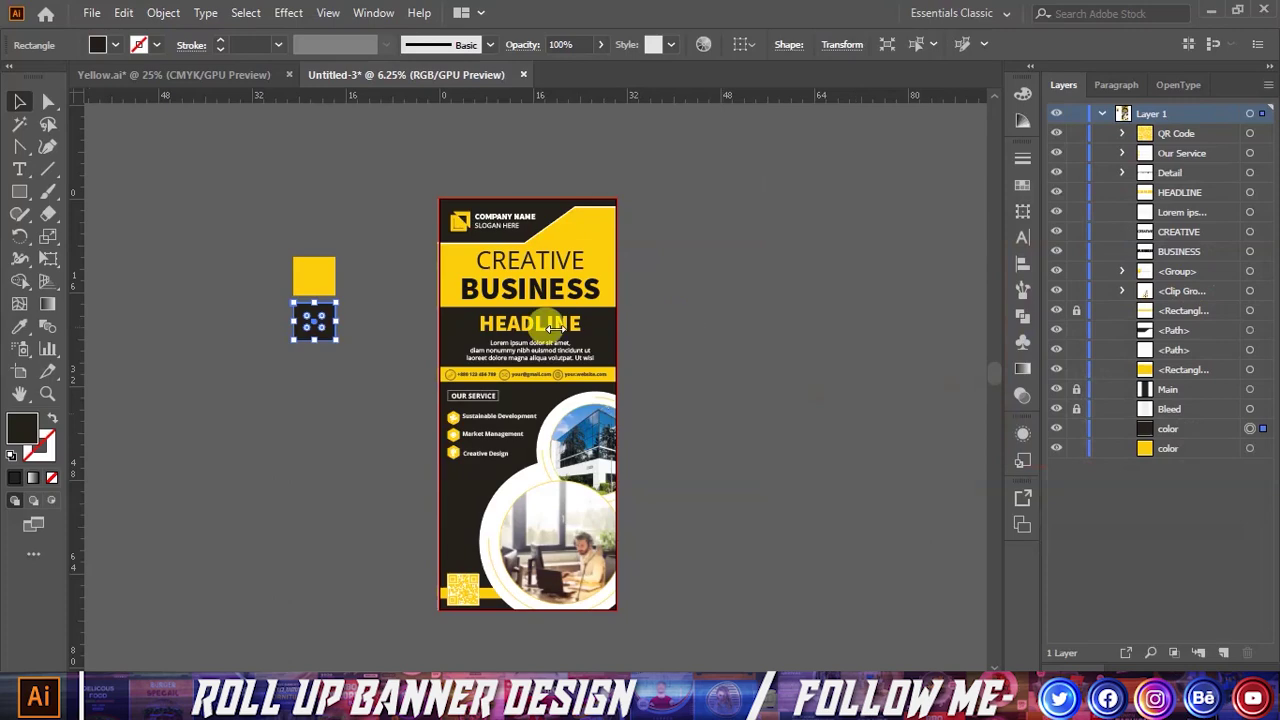
pyautogui.click(318, 278)
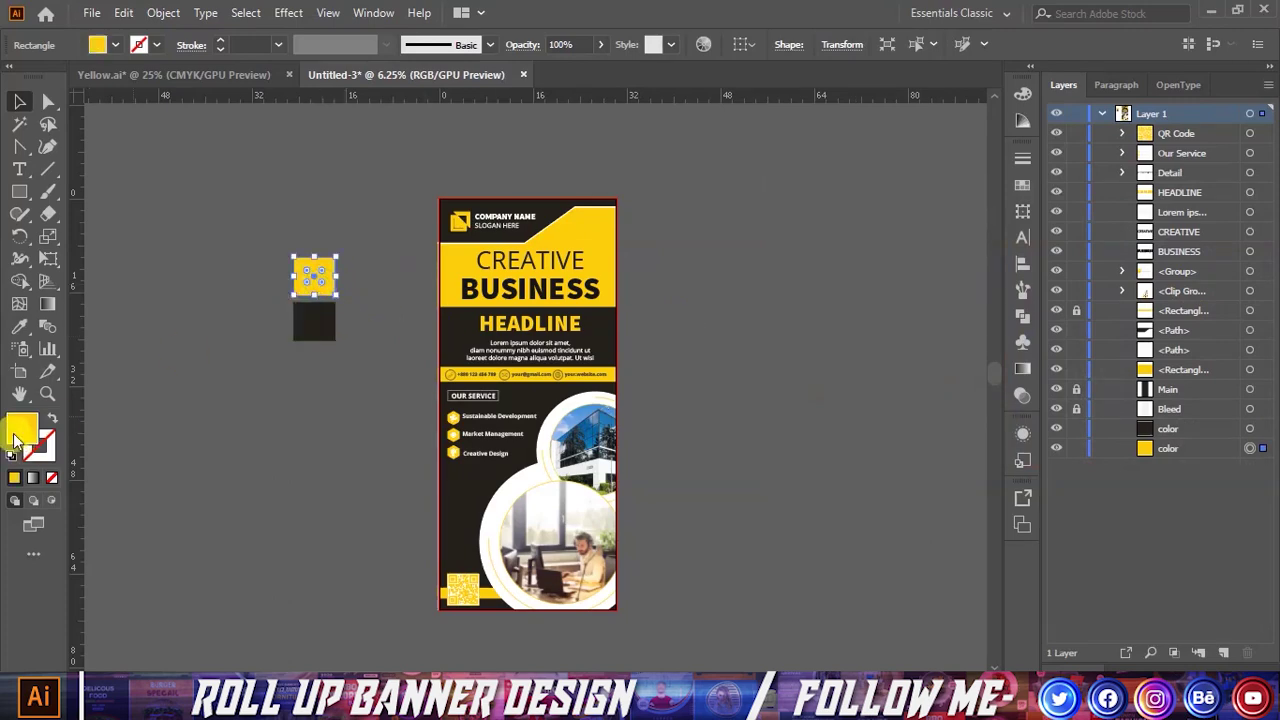
pyautogui.doubleClick(15, 440)
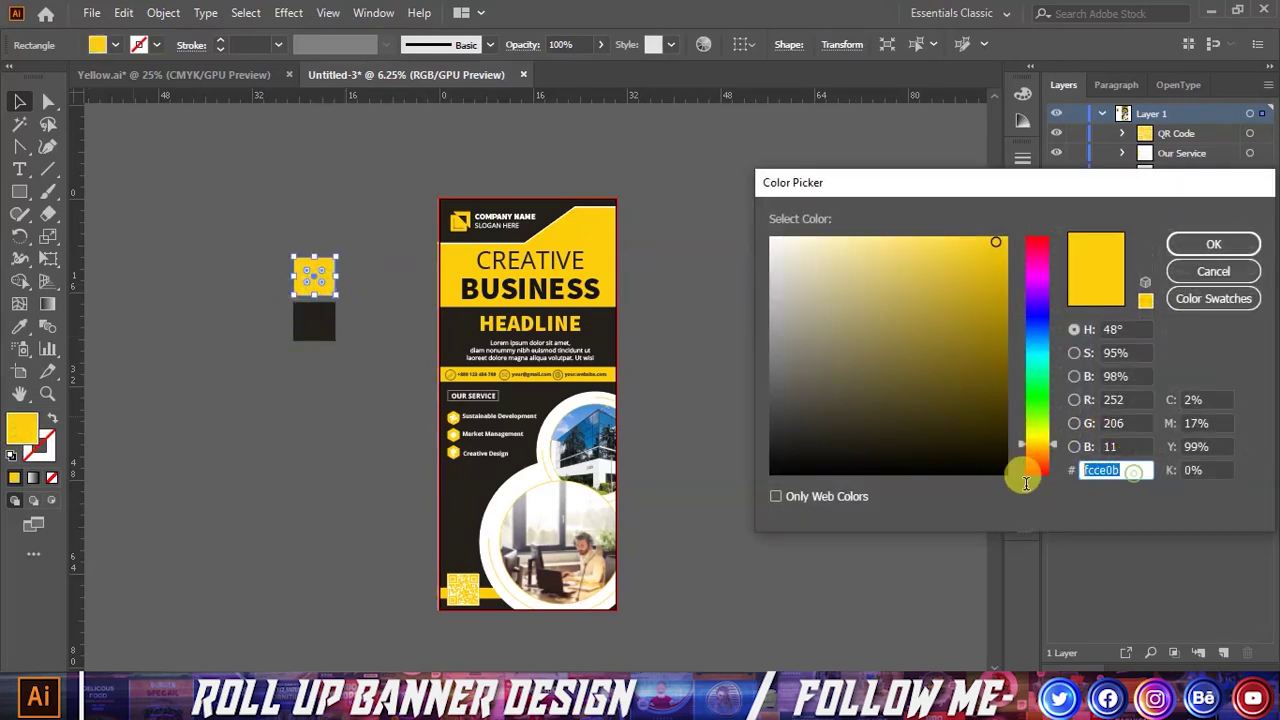
pyautogui.click(1197, 276)
# Step: Delete both colour reference squares, leaving only the banner artwork
pyautogui.moveTo(240, 237); pyautogui.dragTo(345, 422)
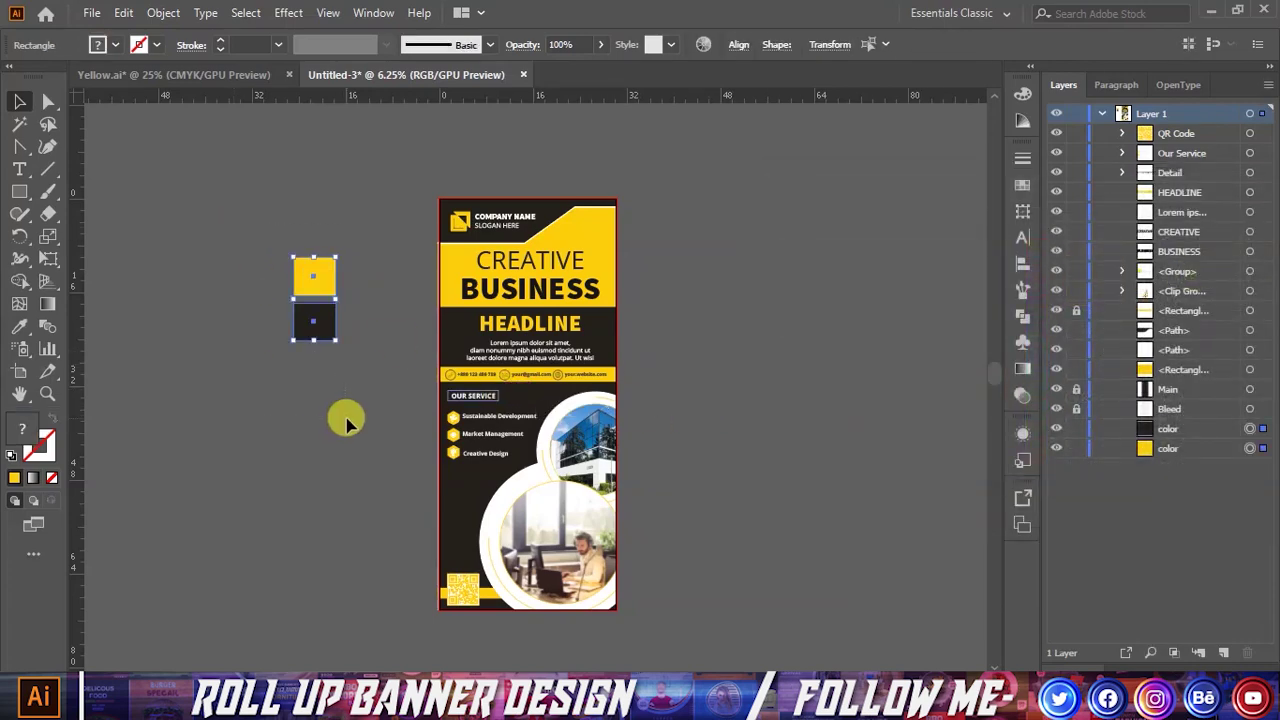
pyautogui.press('Delete')
pyautogui.scroll(1, 704, 517)
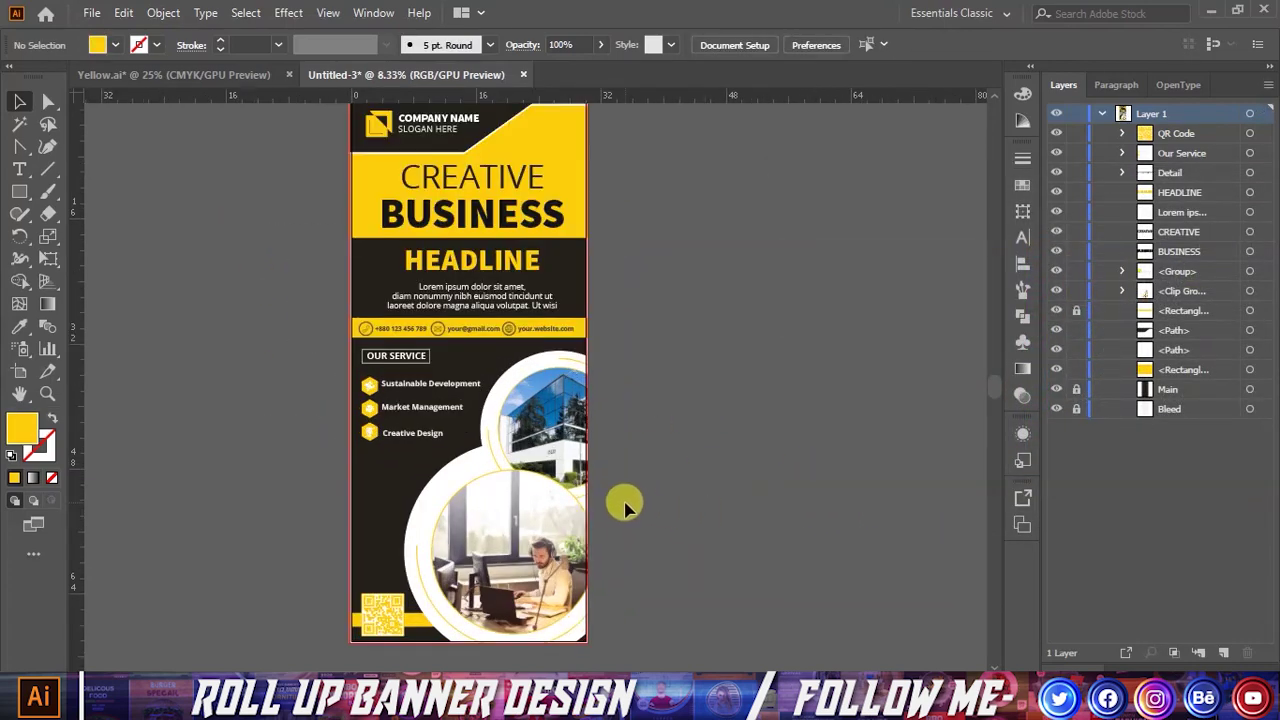
pyautogui.scroll(1, 700, 505)
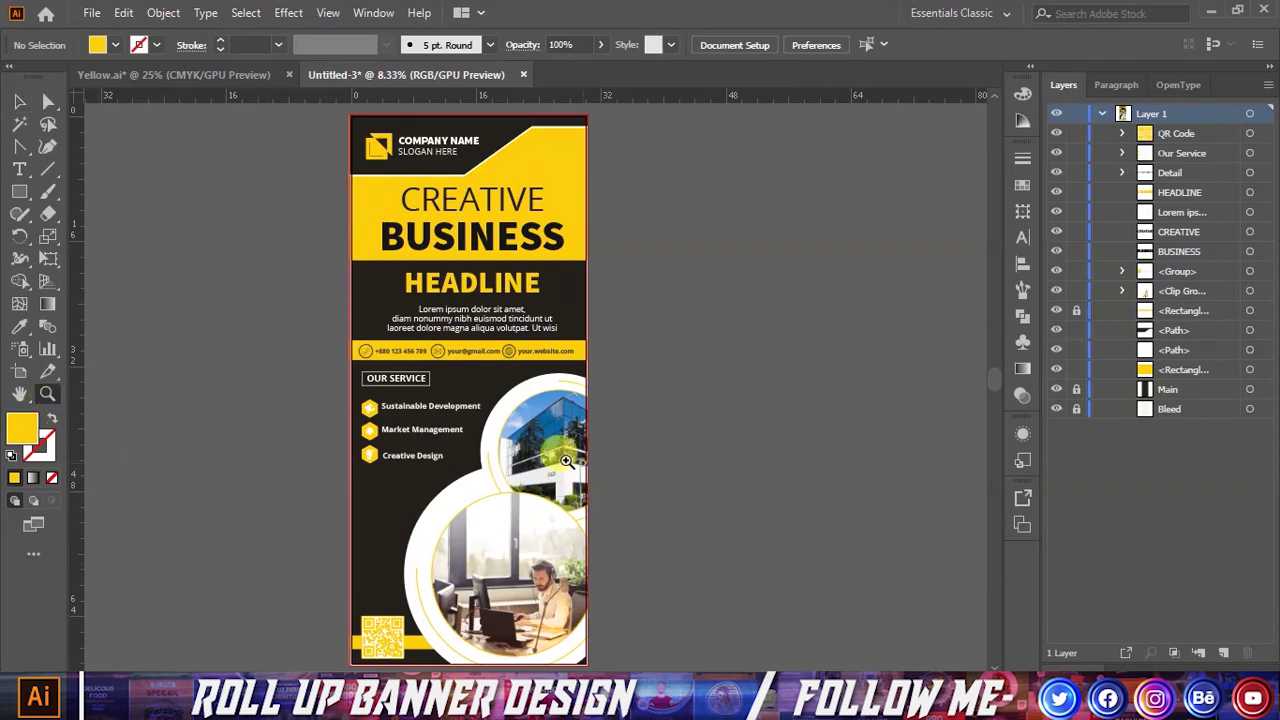
pyautogui.scroll(-1, 568, 455)
pyautogui.press('v')
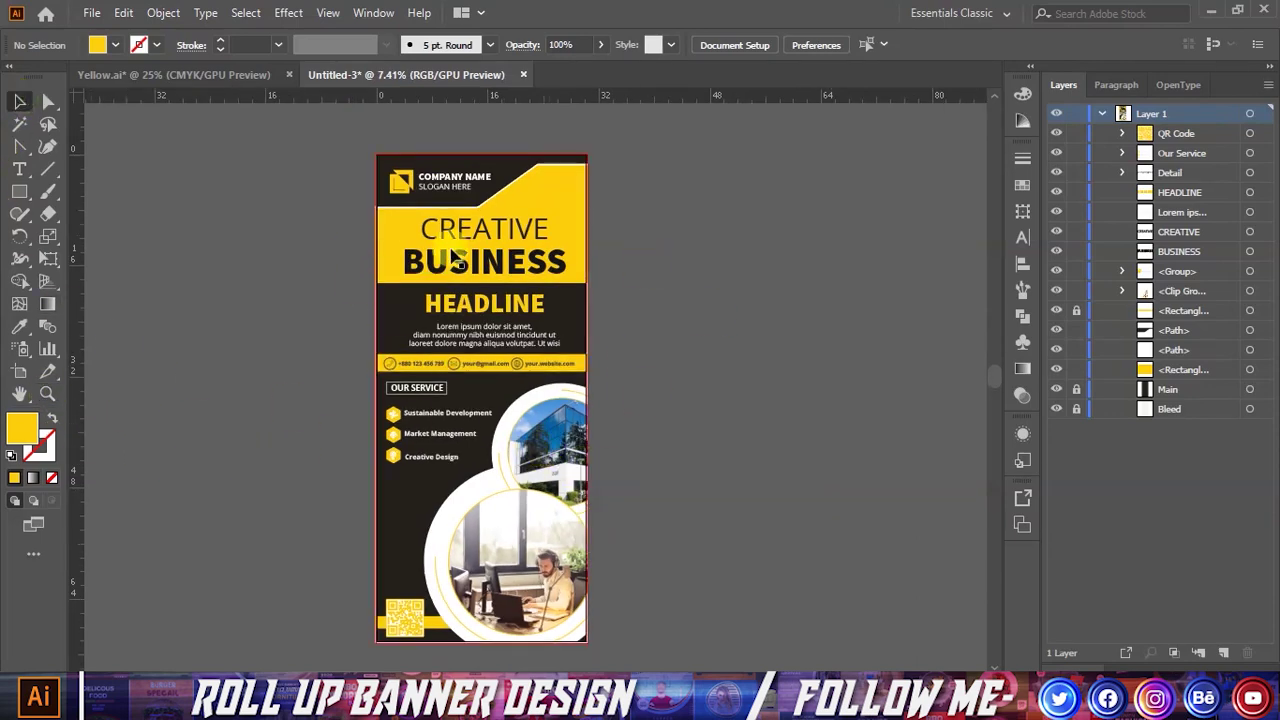